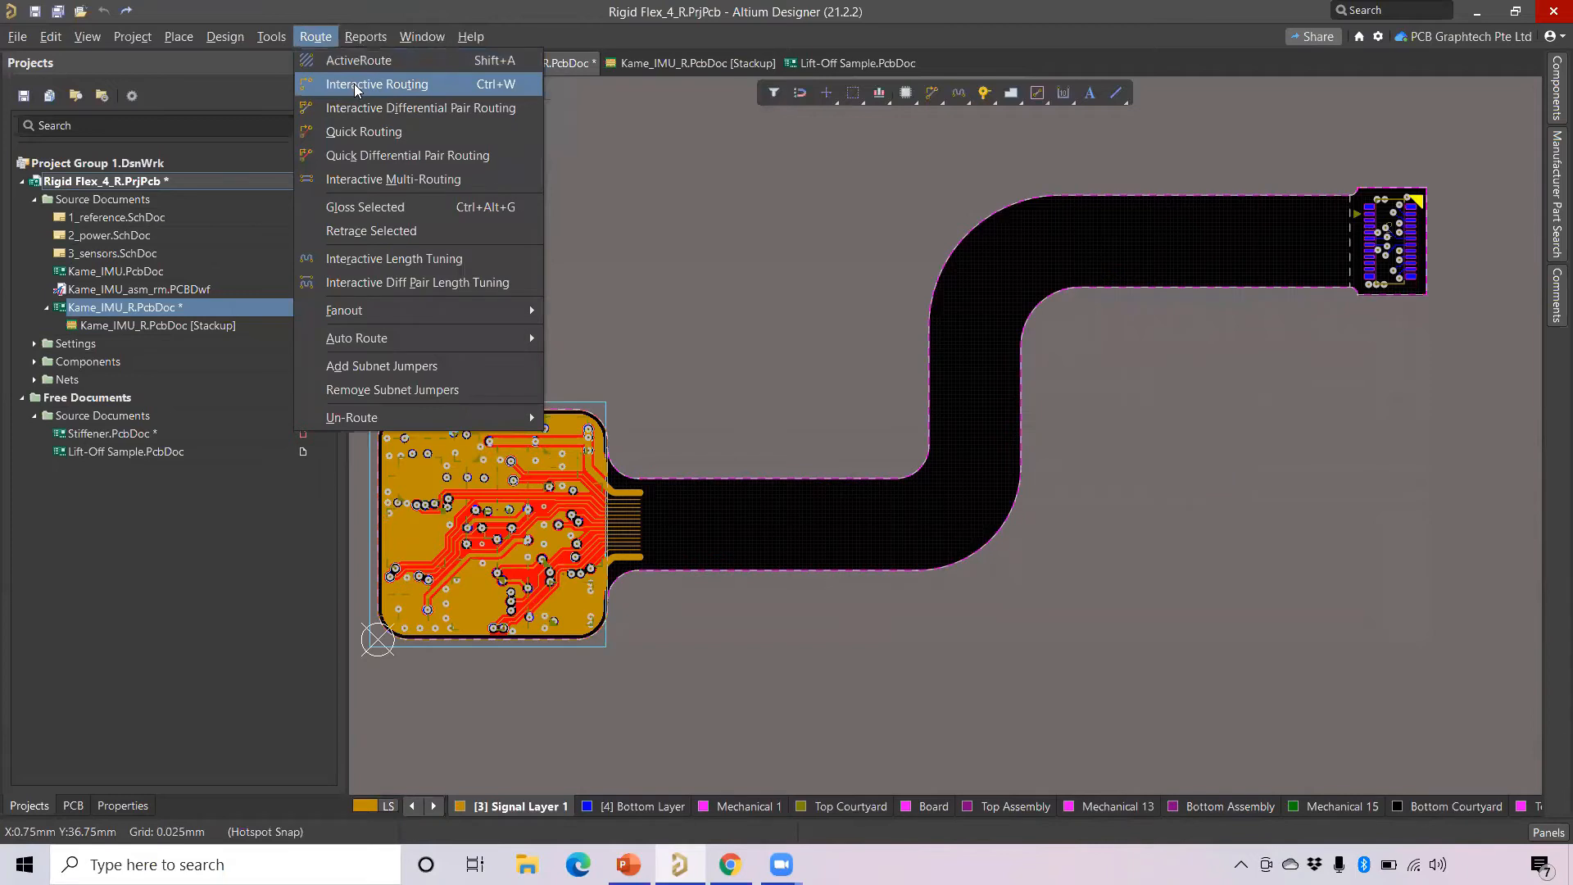
Interactively route the VCC5 track on Signal Layer 1 from the rigid board through both flex bends to the connector edge.
scroll(736, 511, "up", 1, "ctrl")
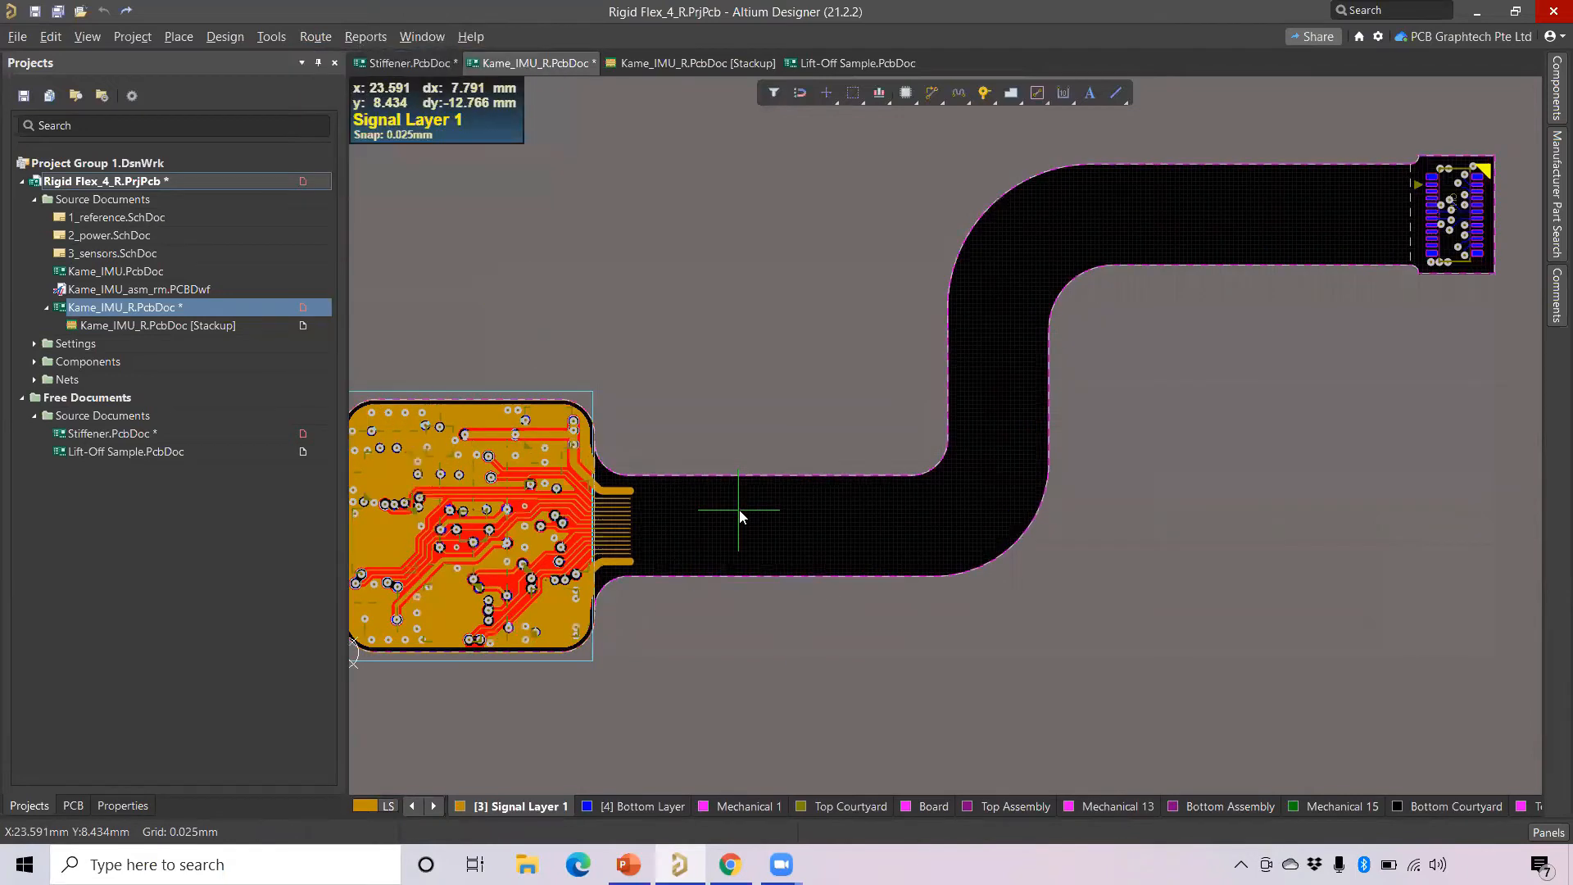
left_click(626, 491)
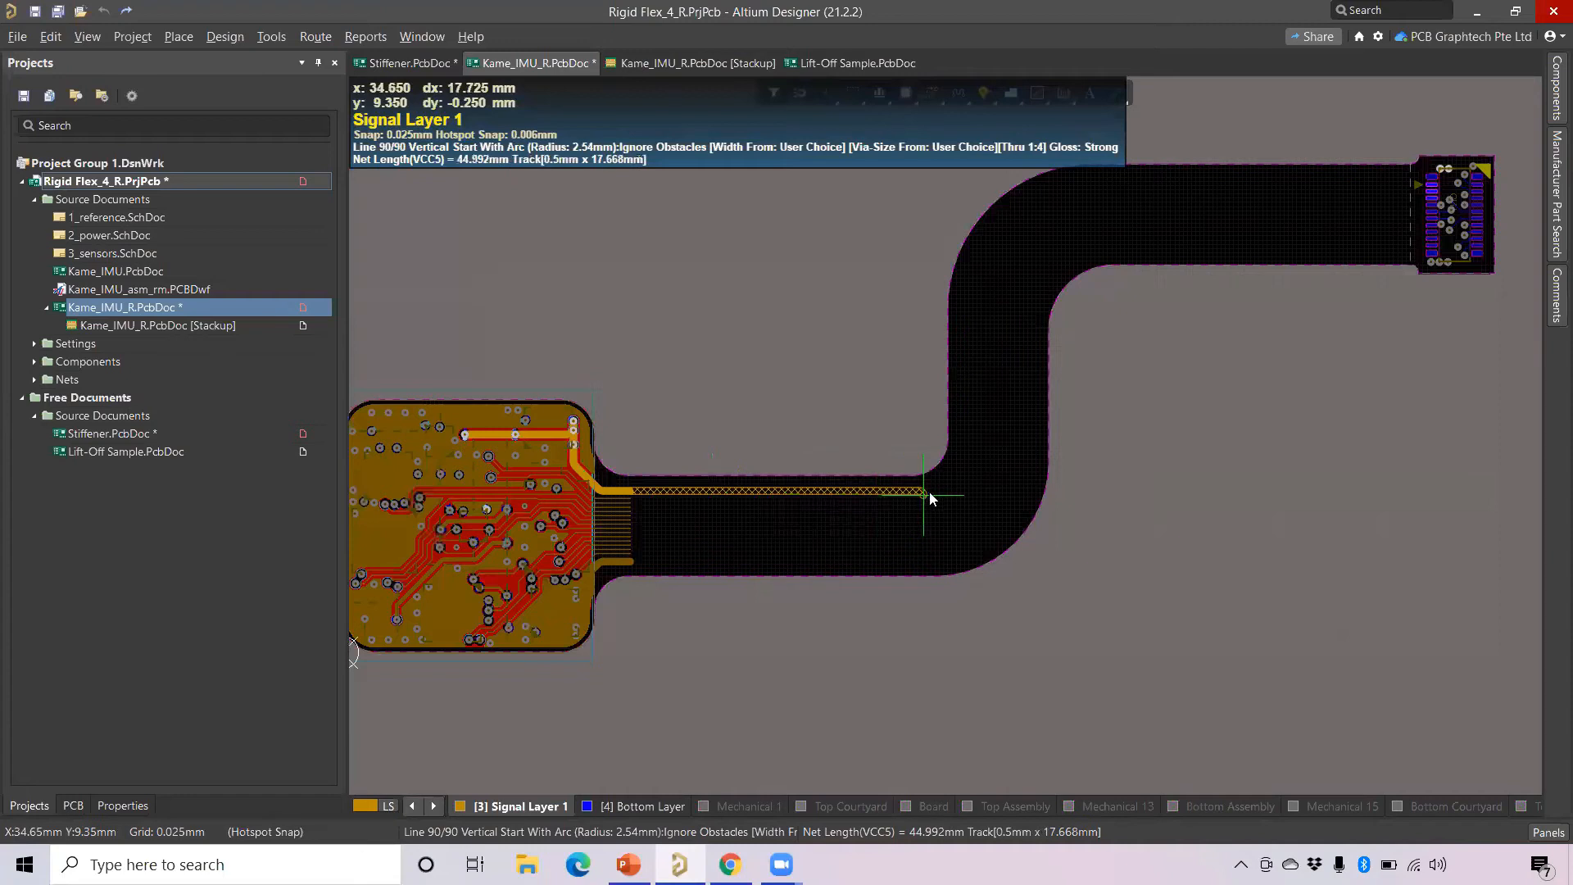
left_click(969, 459)
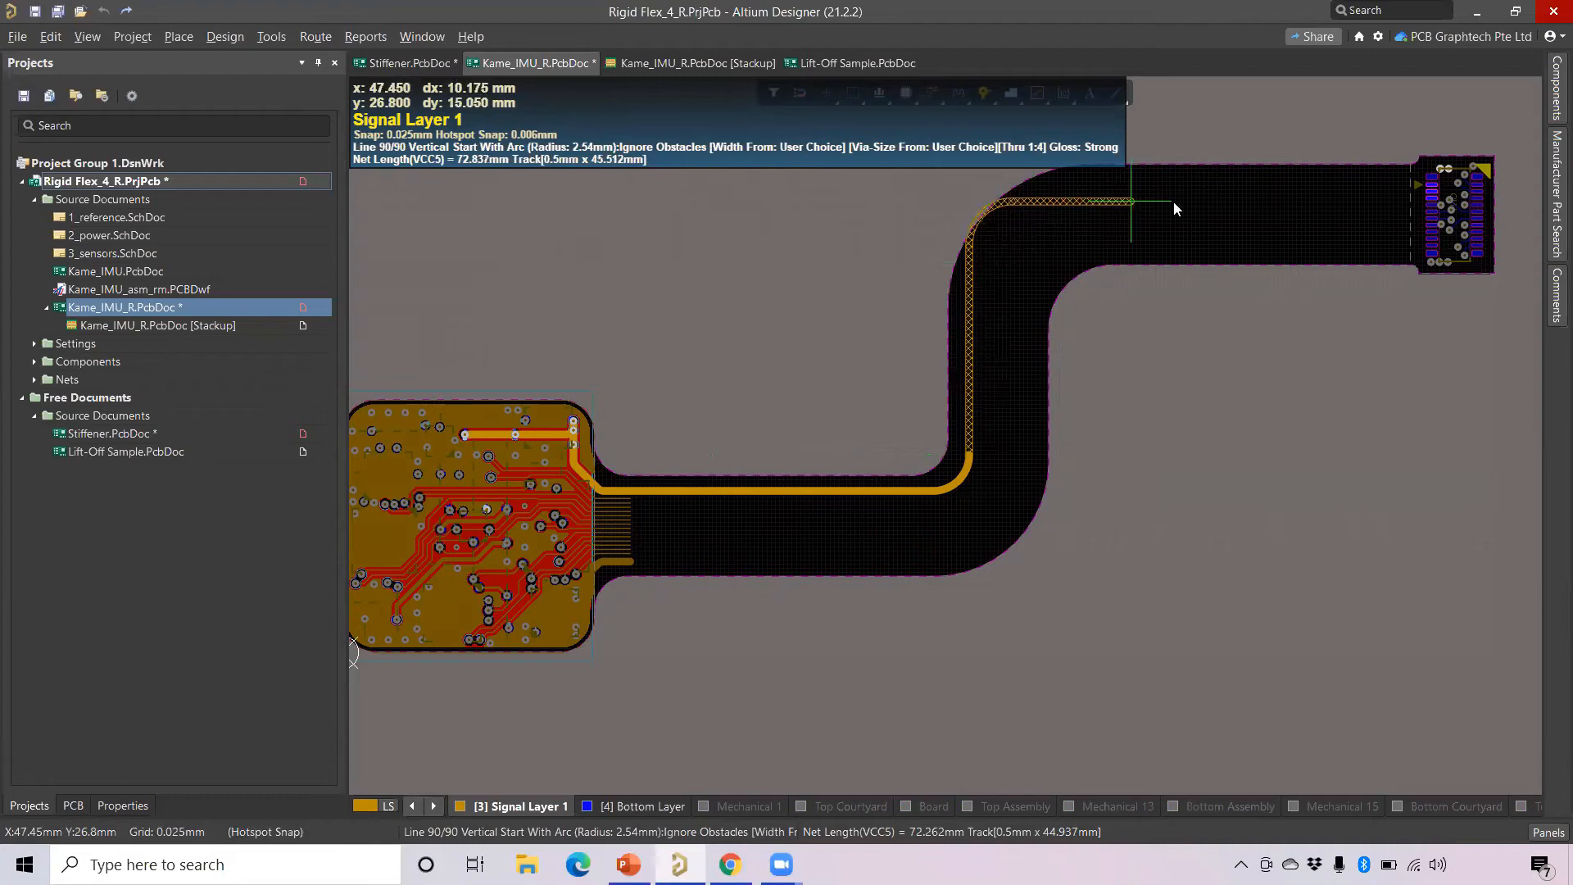
left_click(1415, 187)
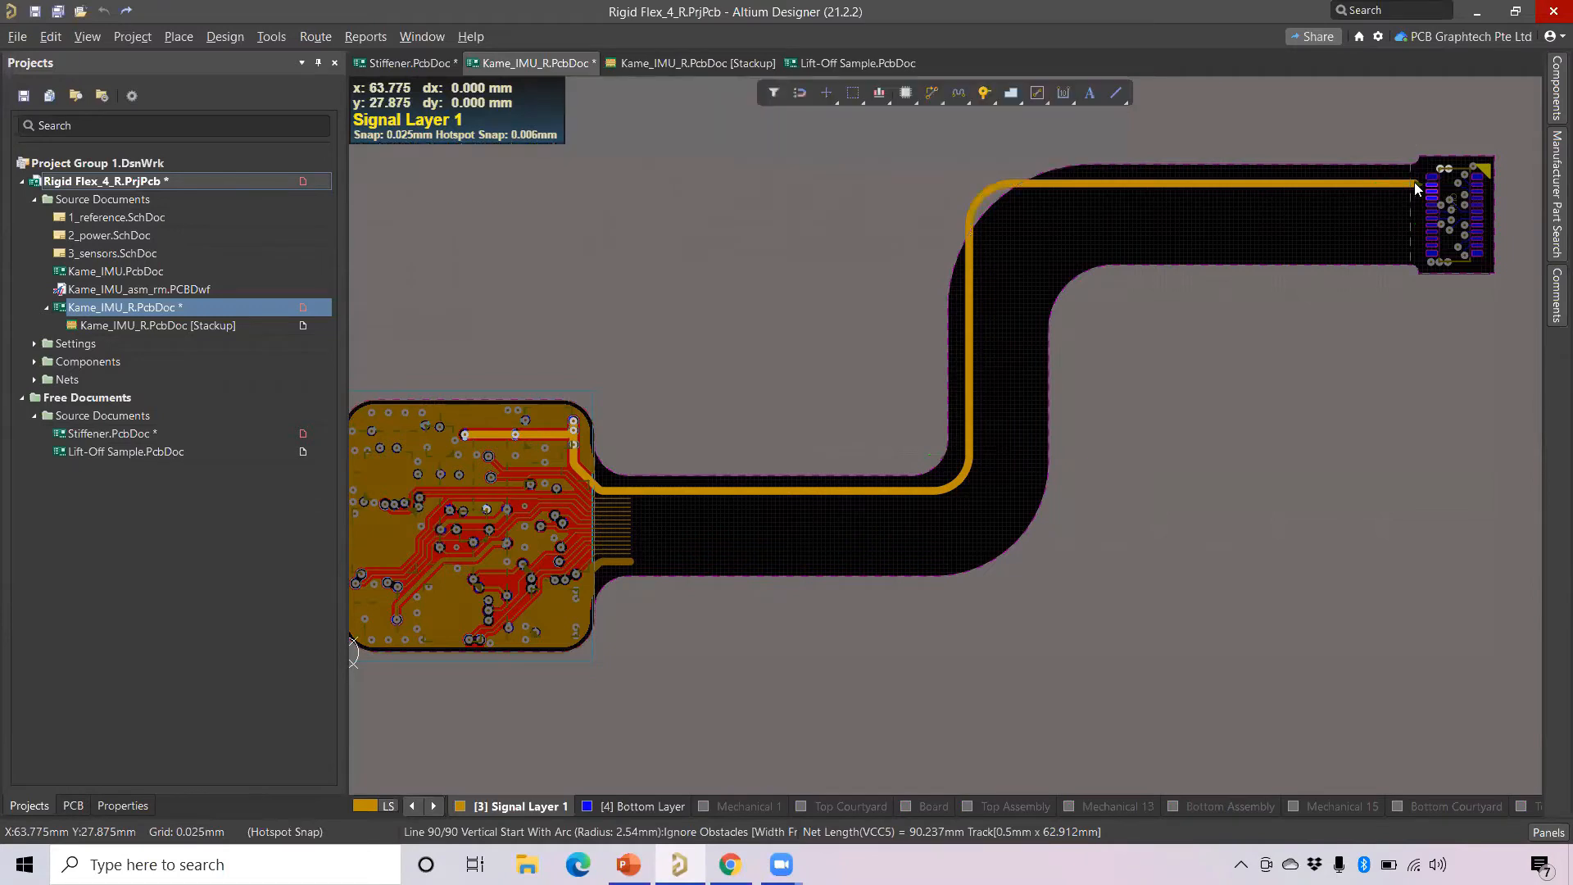
key("Escape")
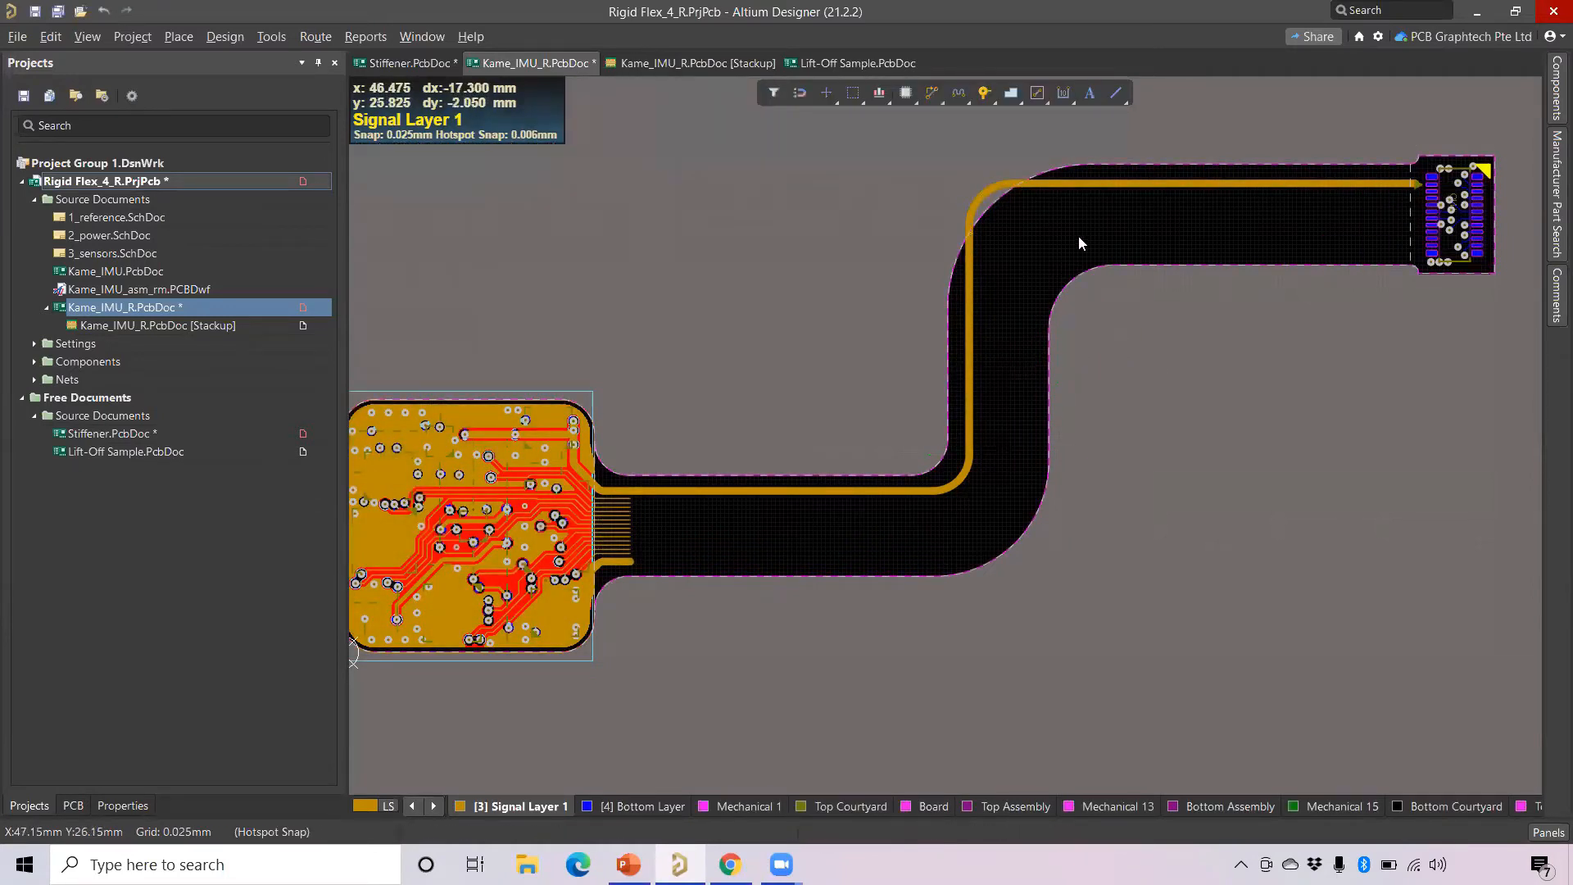
Enlarge the VCC5 track's arc at the second flex bend to match the curve of the board outline.
scroll(1097, 201, "up", 1, "ctrl")
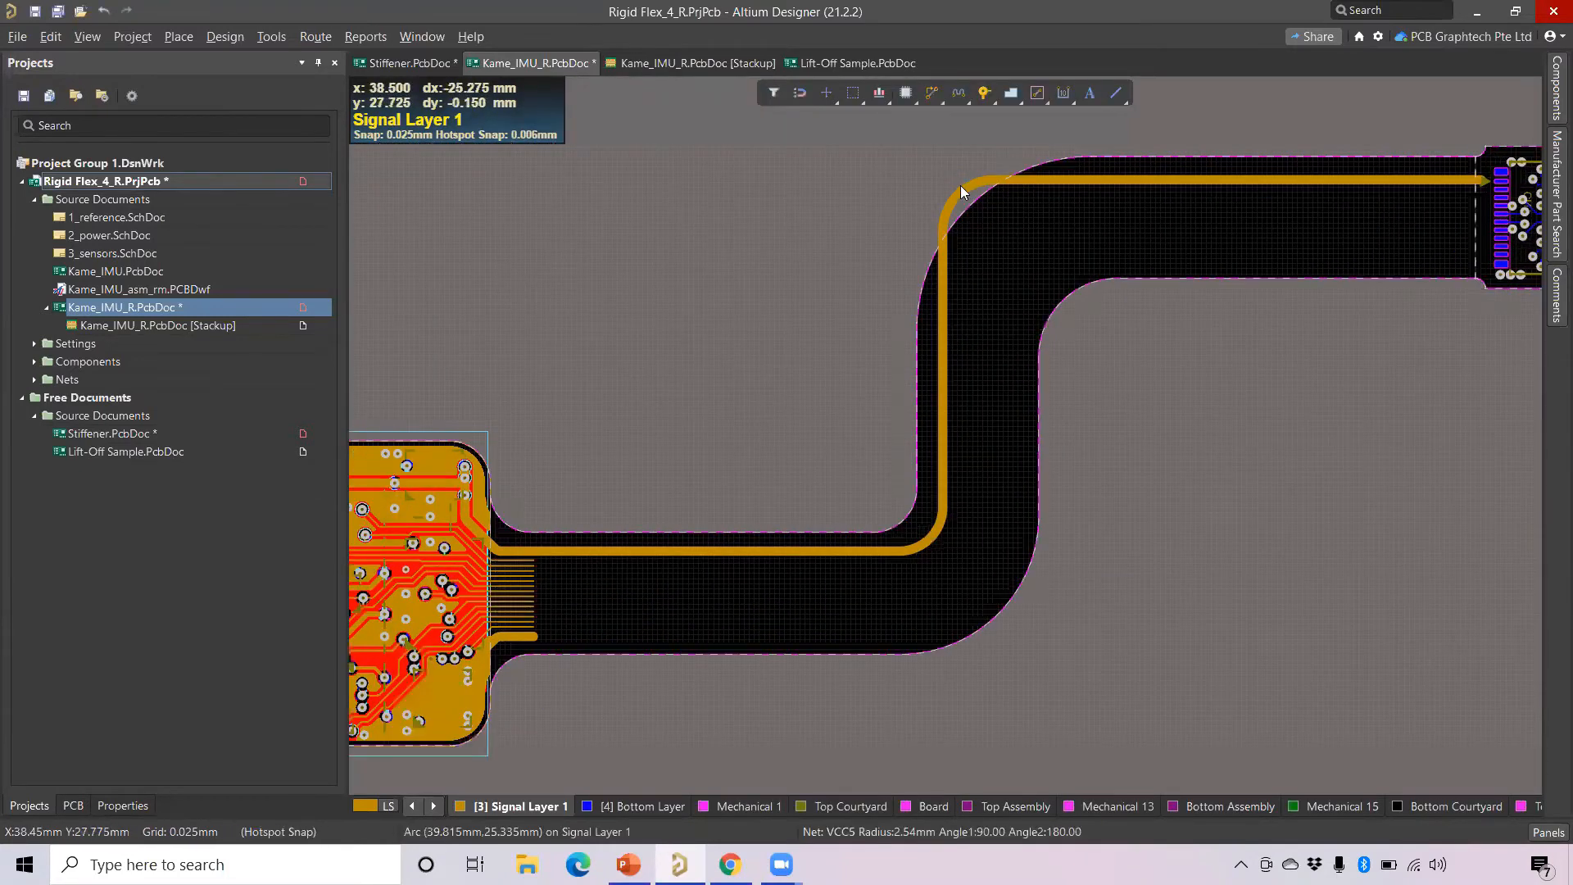
left_click_drag(959, 190, 1000, 233)
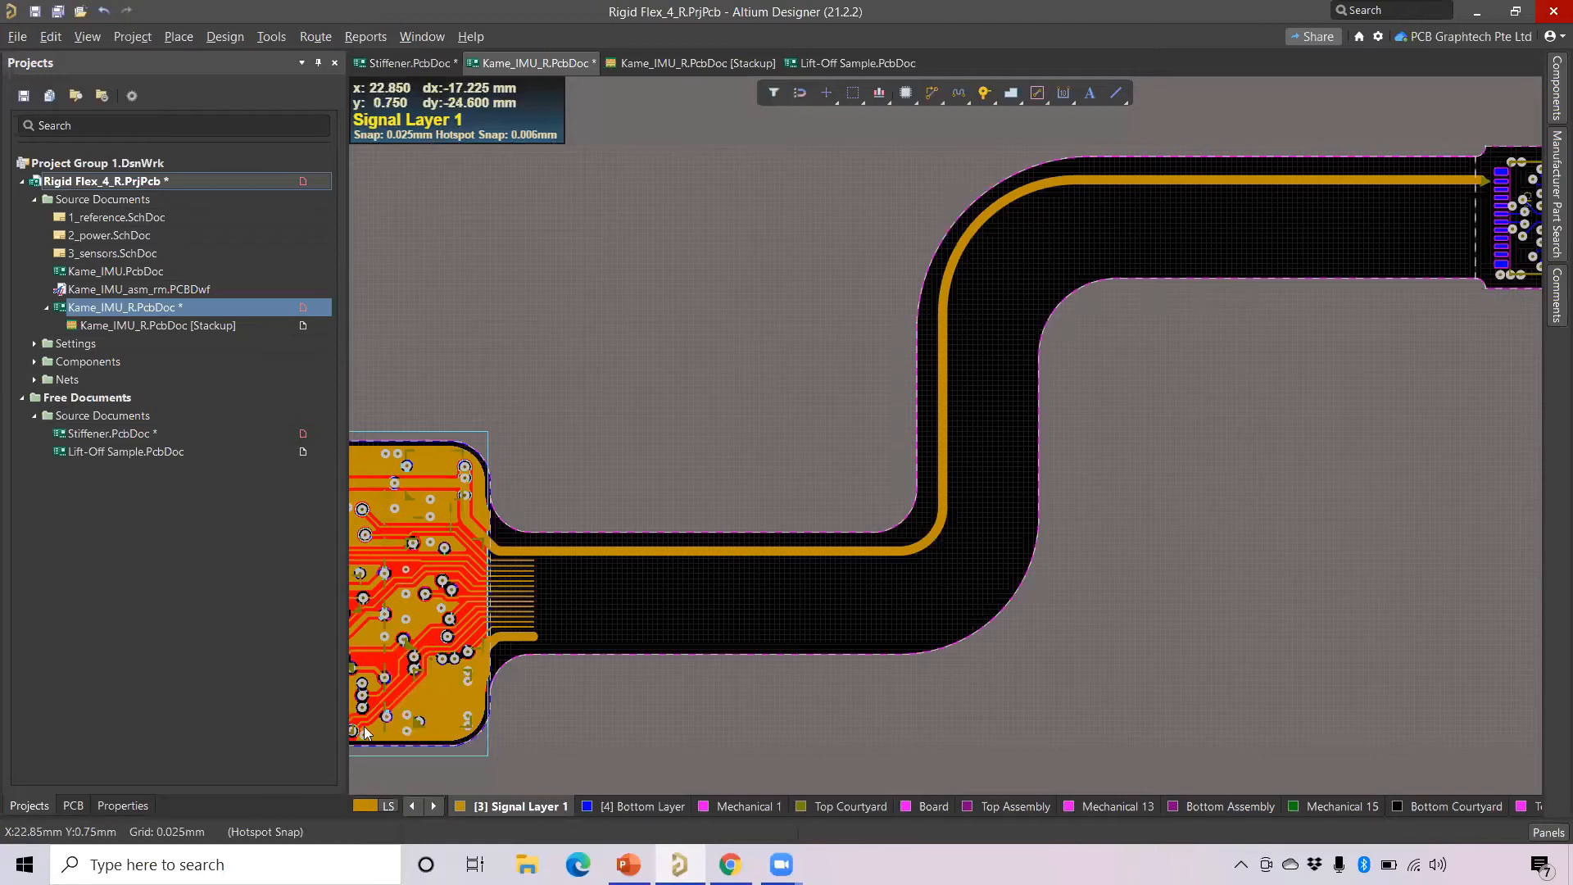
Try to route the SPWR_ON track in Follow mode, using the VCC5 track as the guide.
scroll(665, 583, "up", 1, "ctrl")
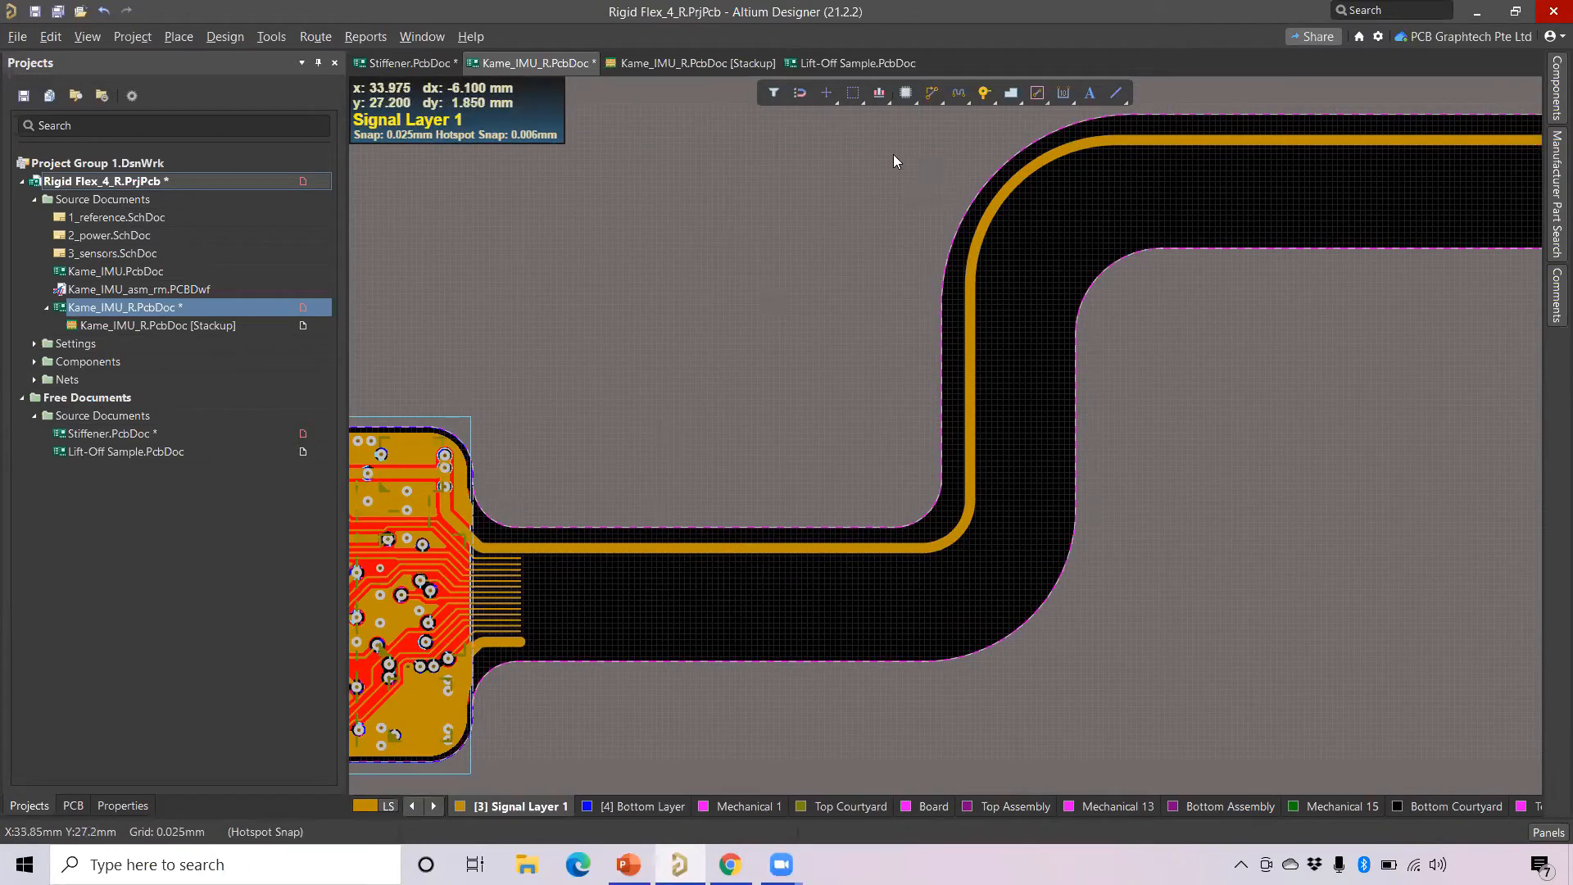
key("u")
key("m")
scroll(544, 562, "up", 3, "ctrl")
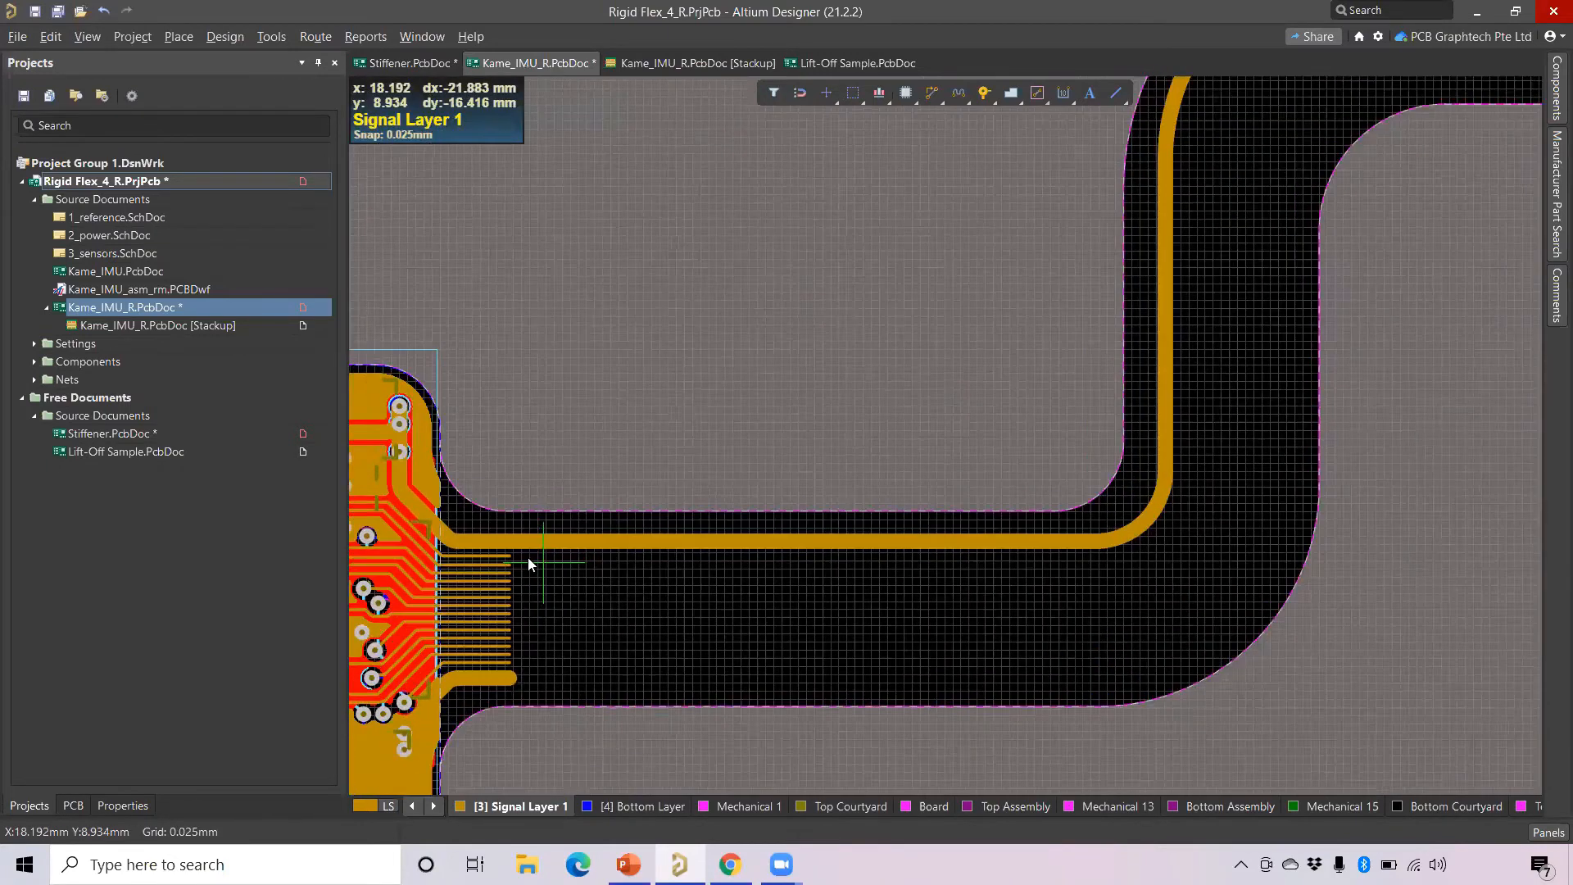
left_click(508, 557)
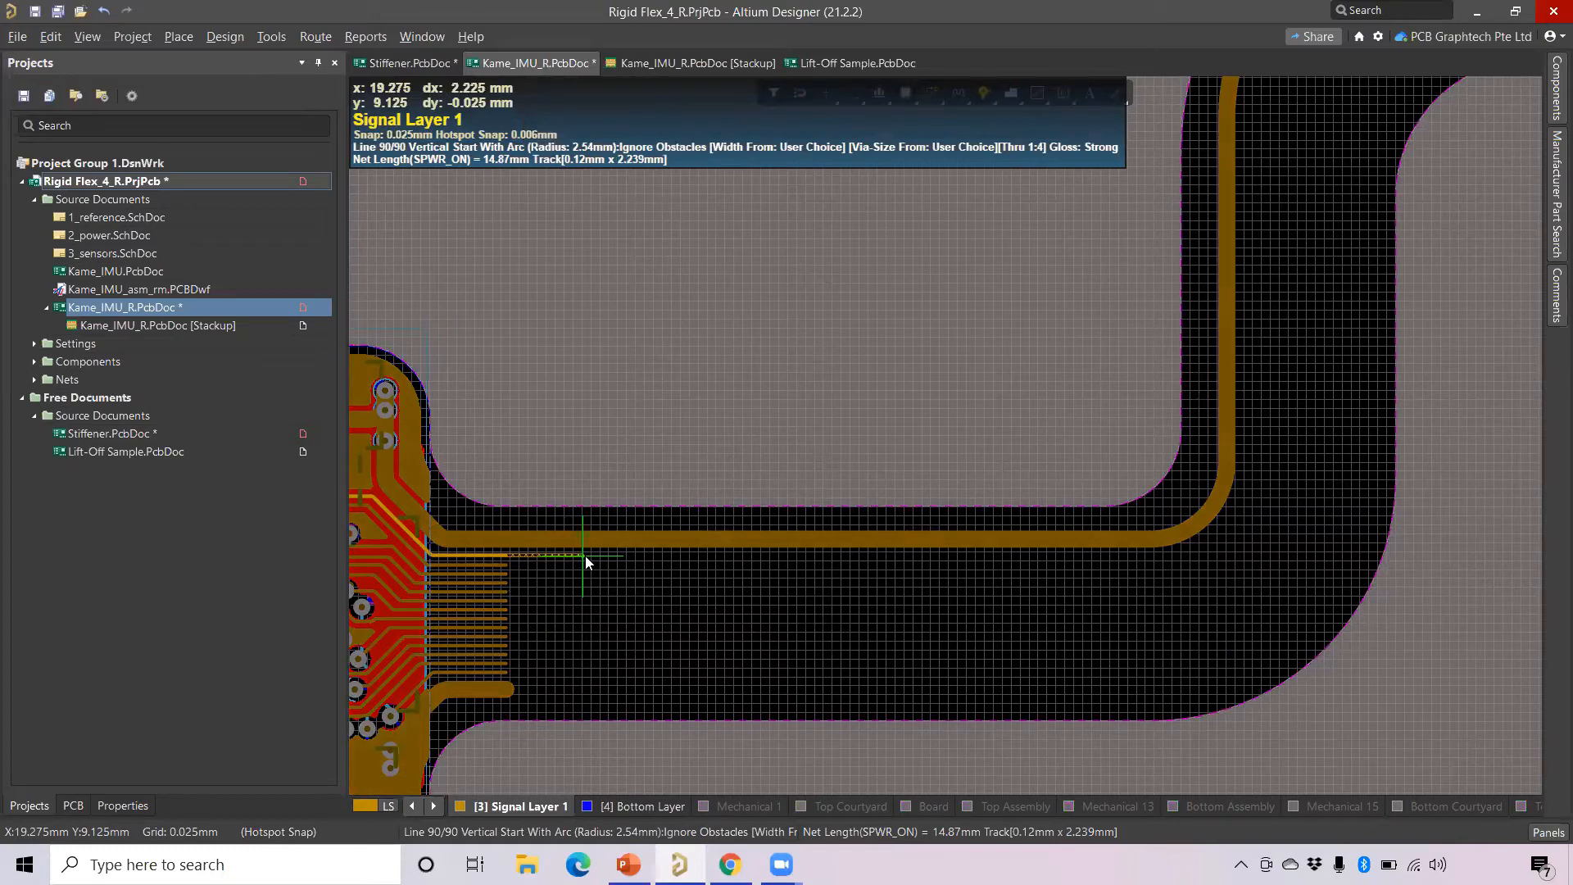
scroll(585, 555, "down", 2, "ctrl")
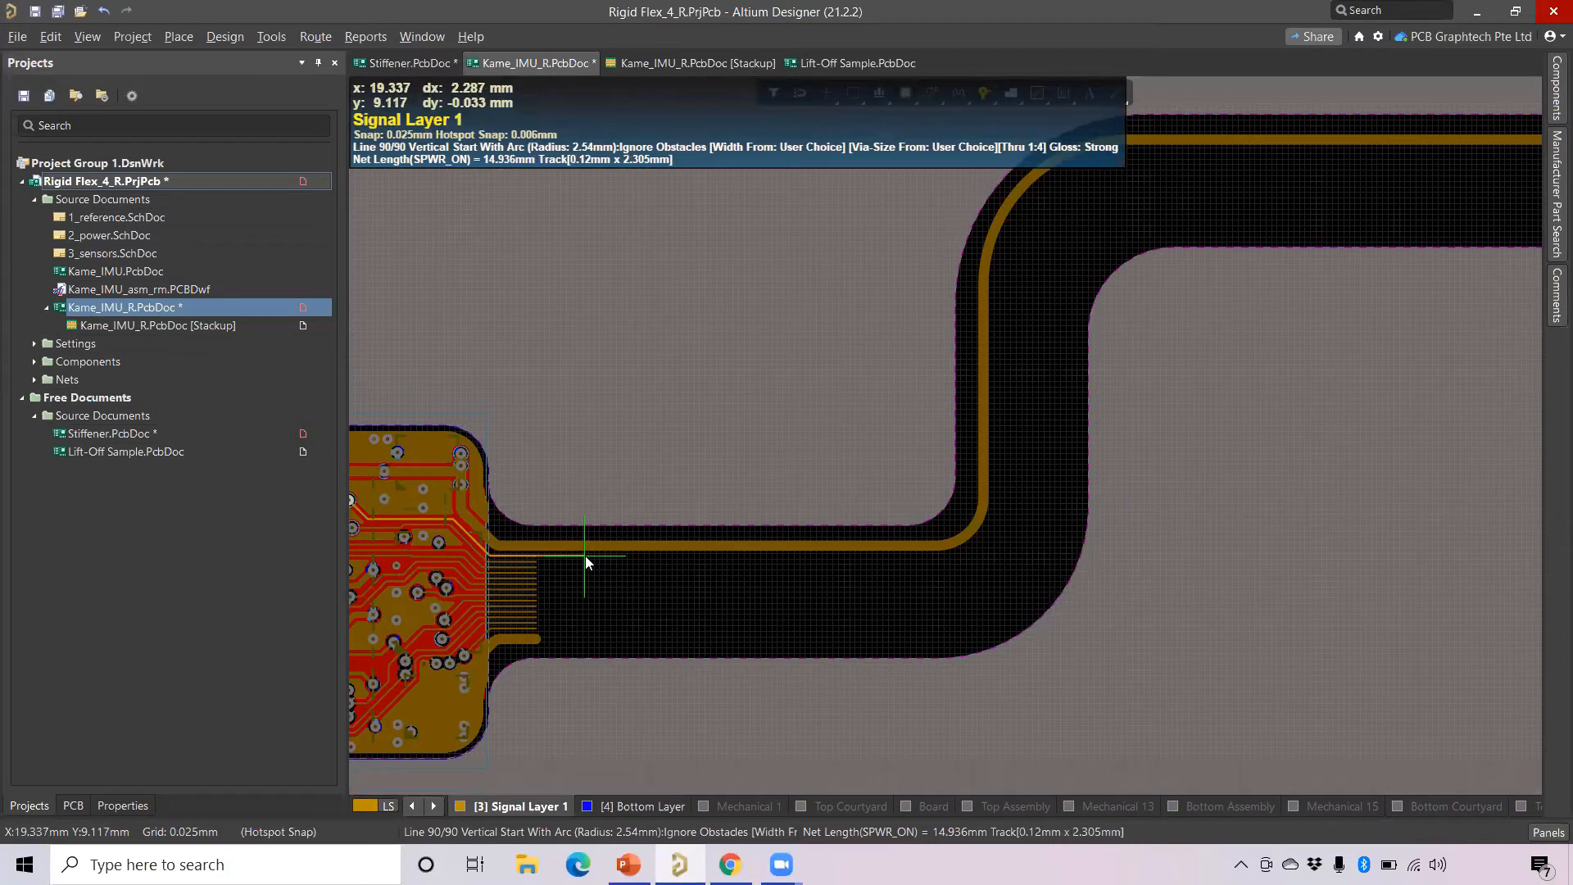
key("shift+f")
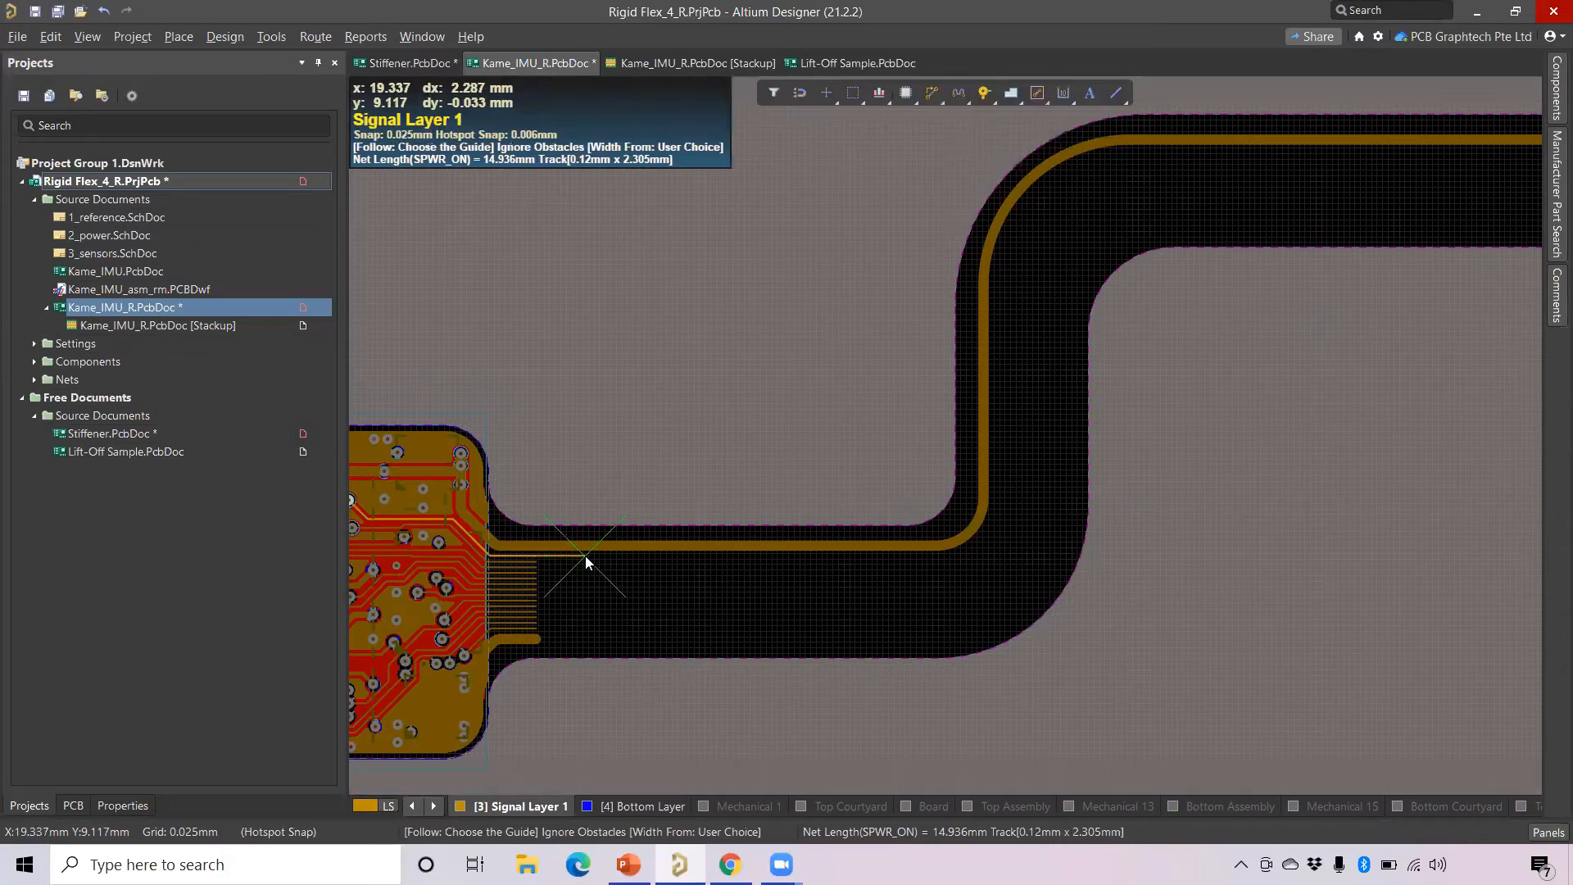
left_click(632, 551)
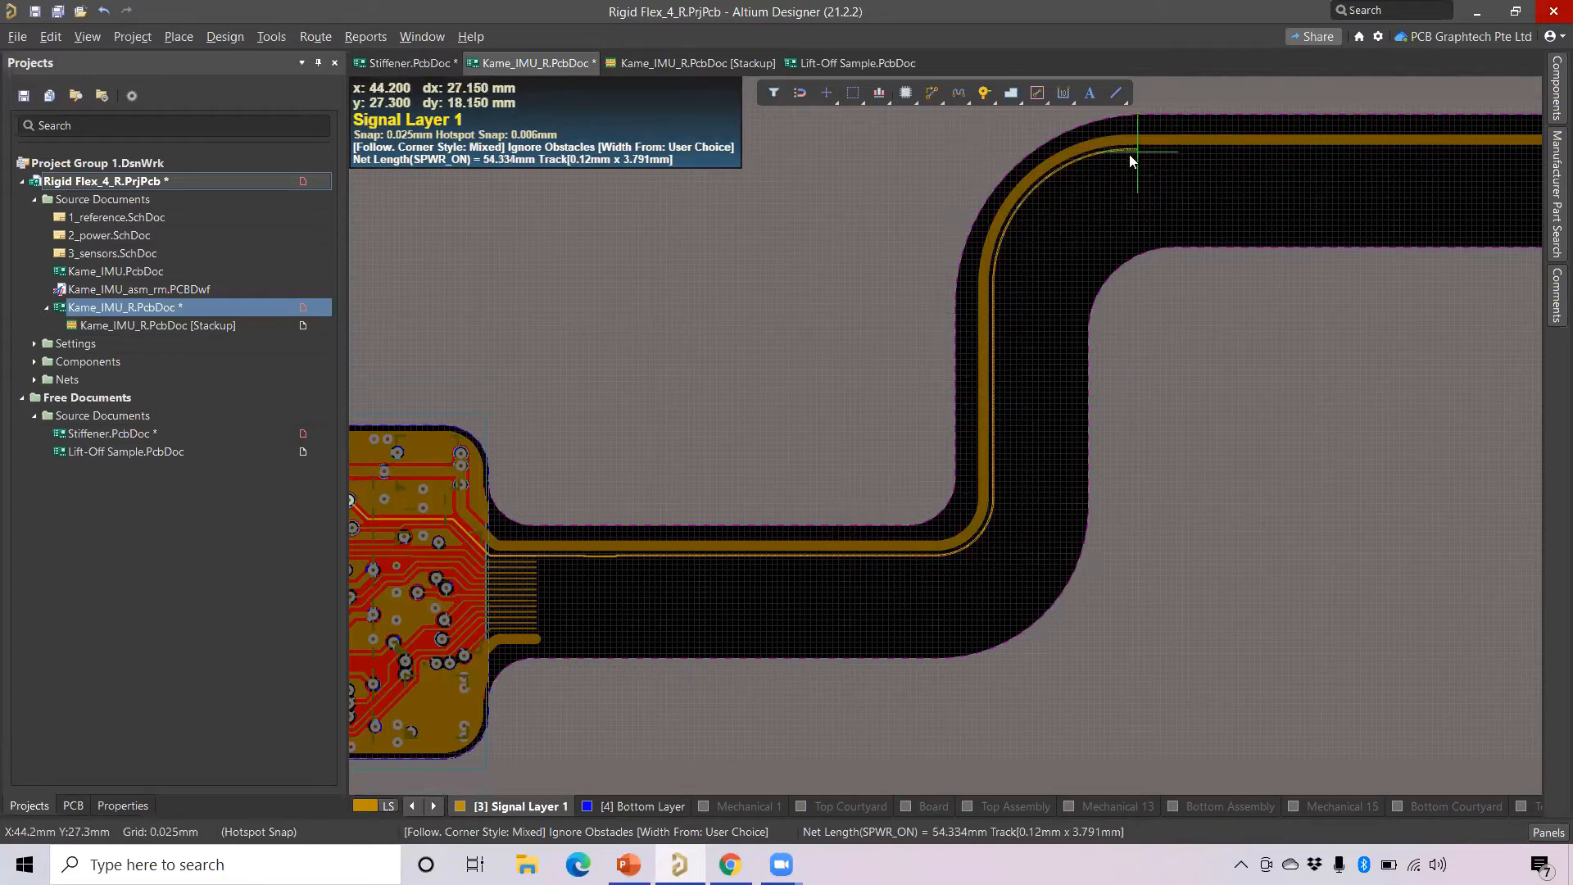
right_click(1065, 179)
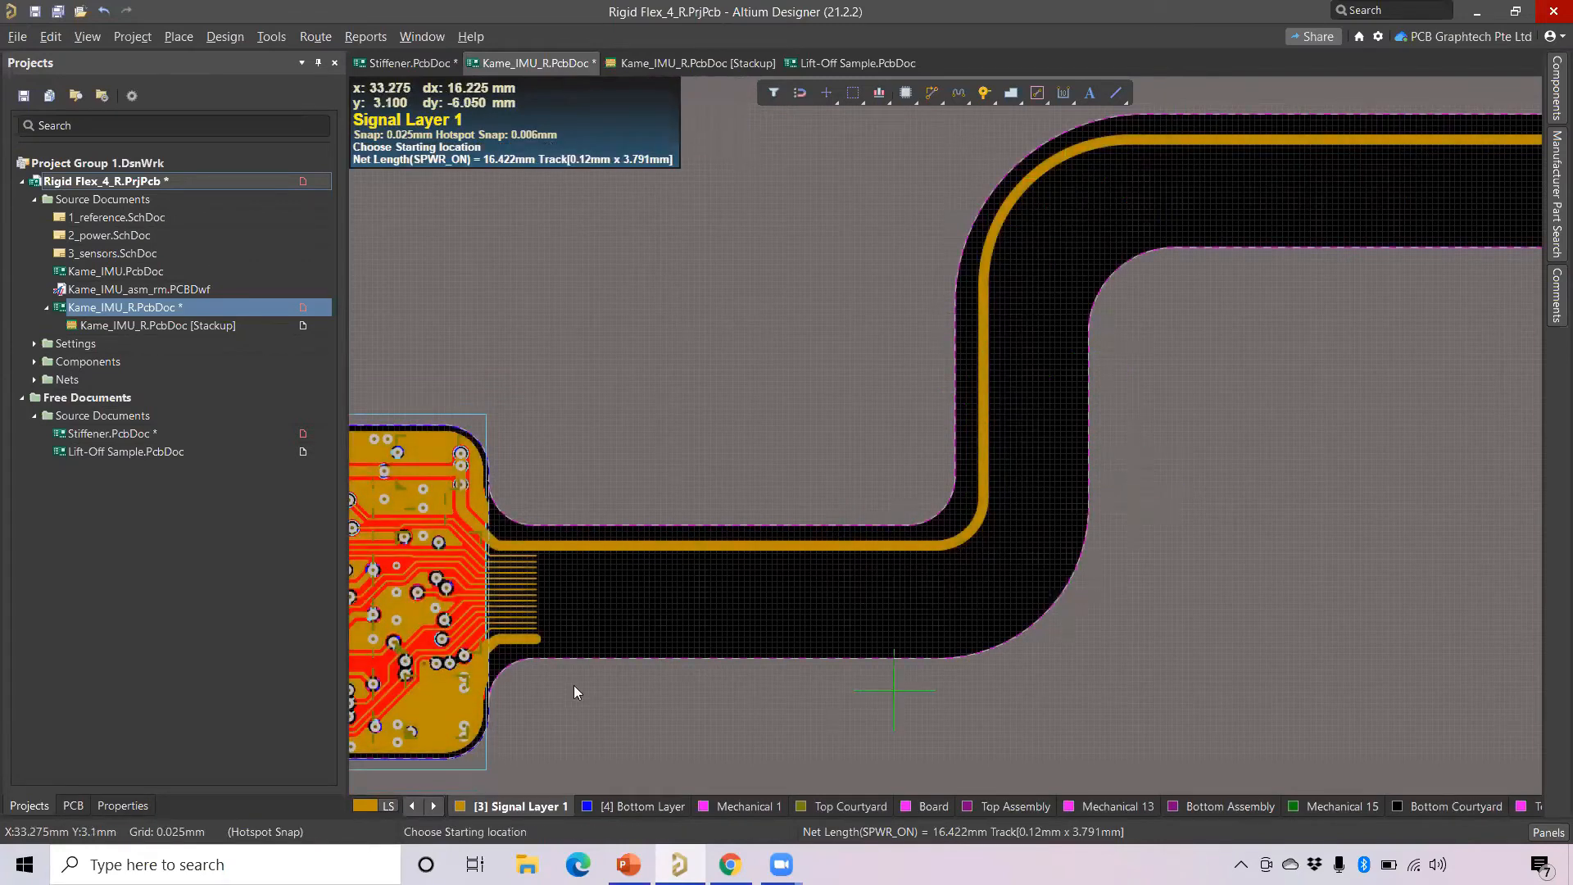
Try to route the lower GND track along the flex in Follow mode, and undo the VCC5 routing.
left_click(534, 639)
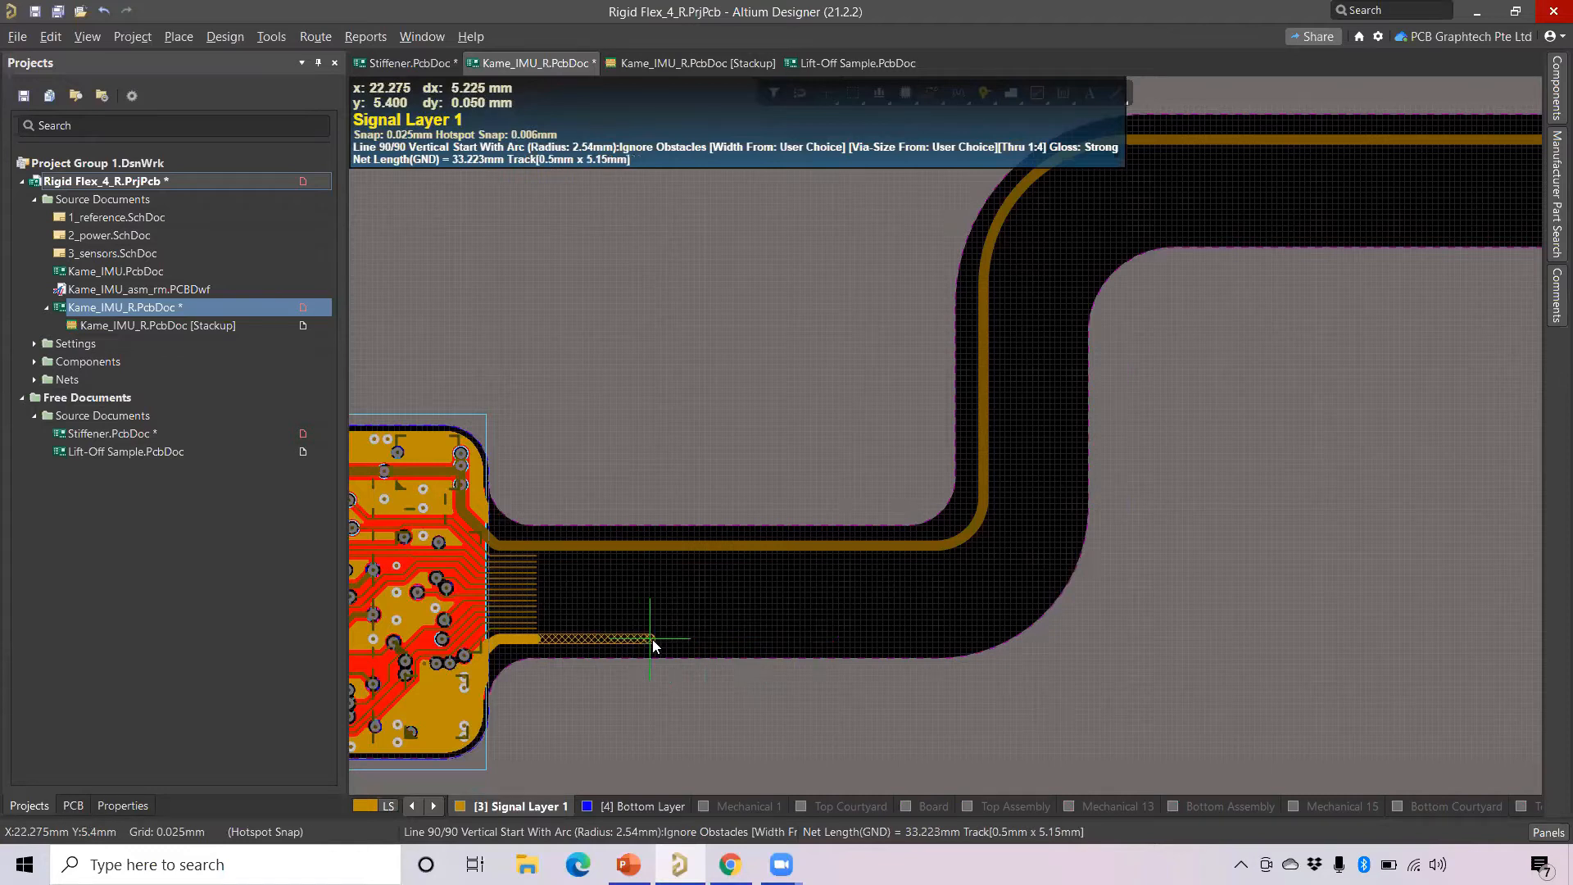
key("shift+f")
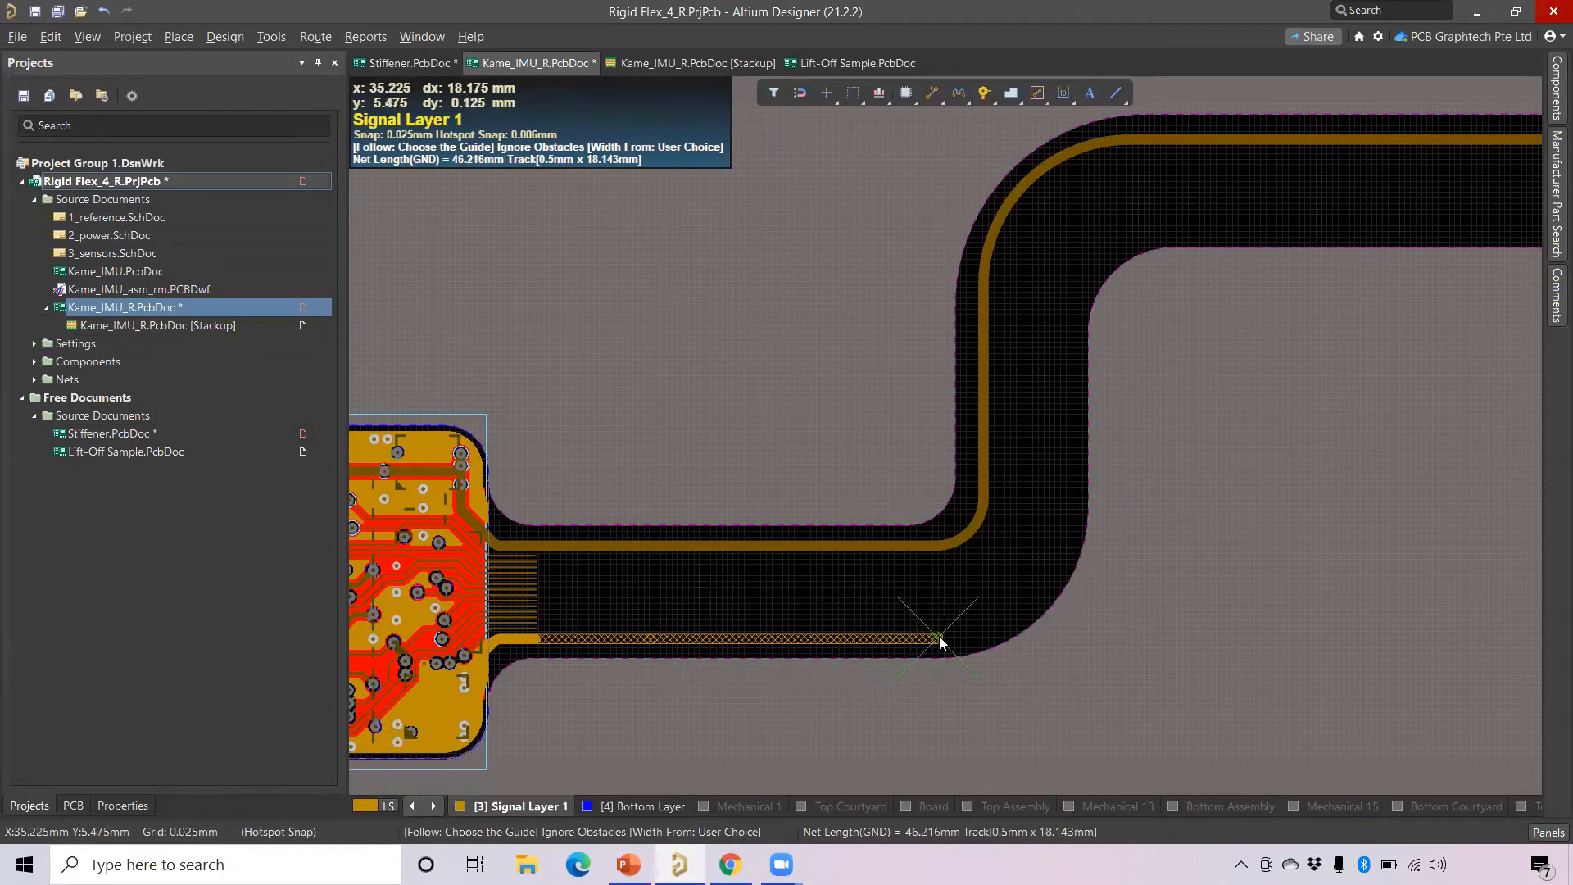
key("grave")
key("Escape")
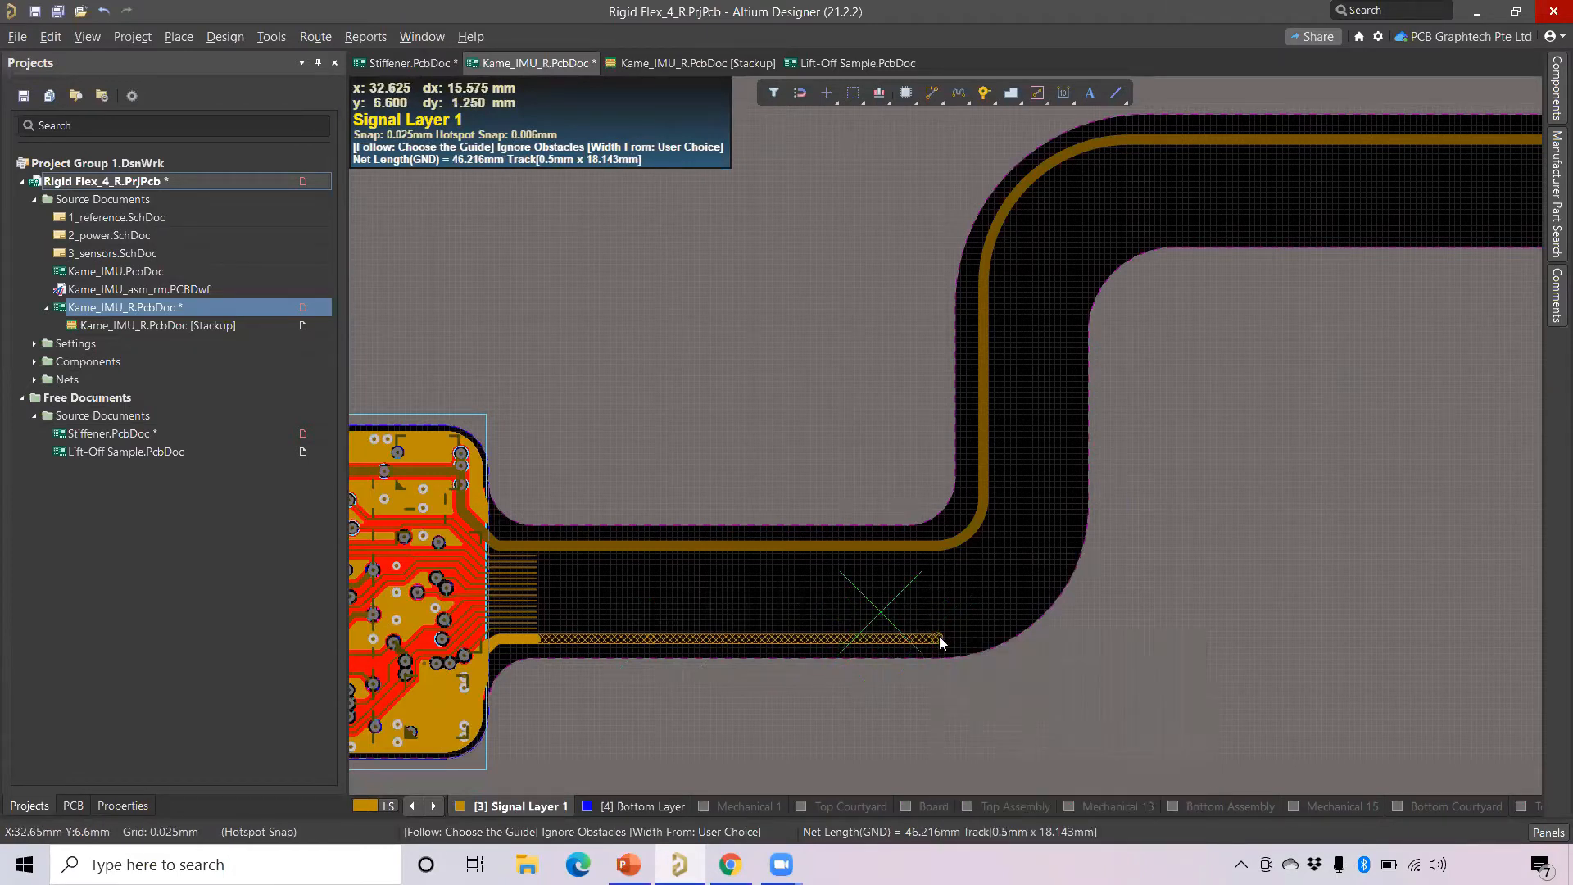
key("Escape")
key("Escape")
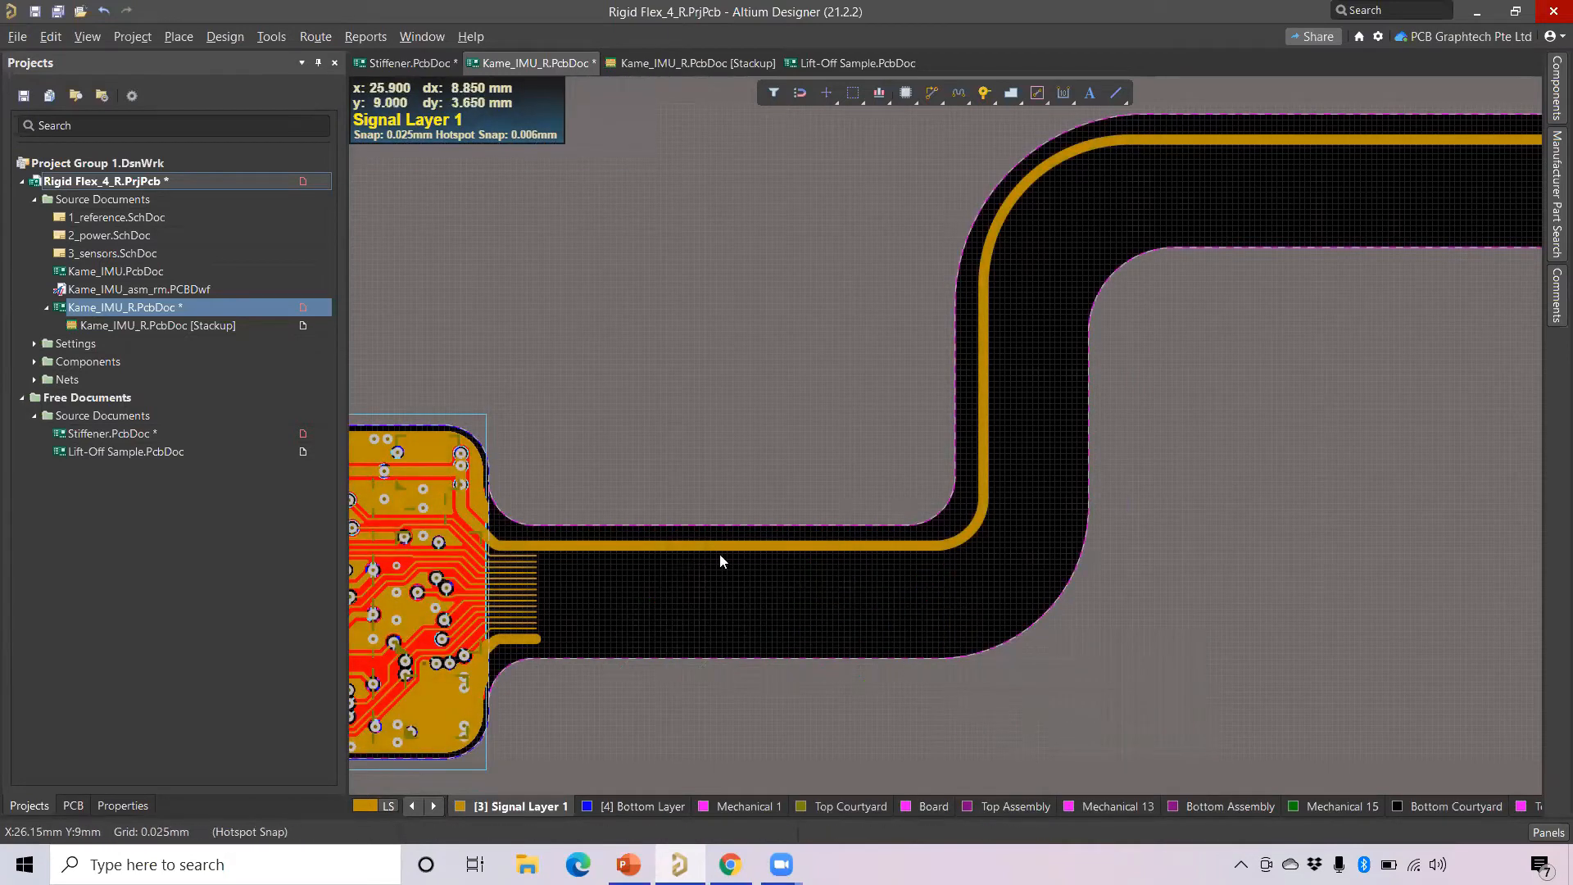
key("ctrl+z")
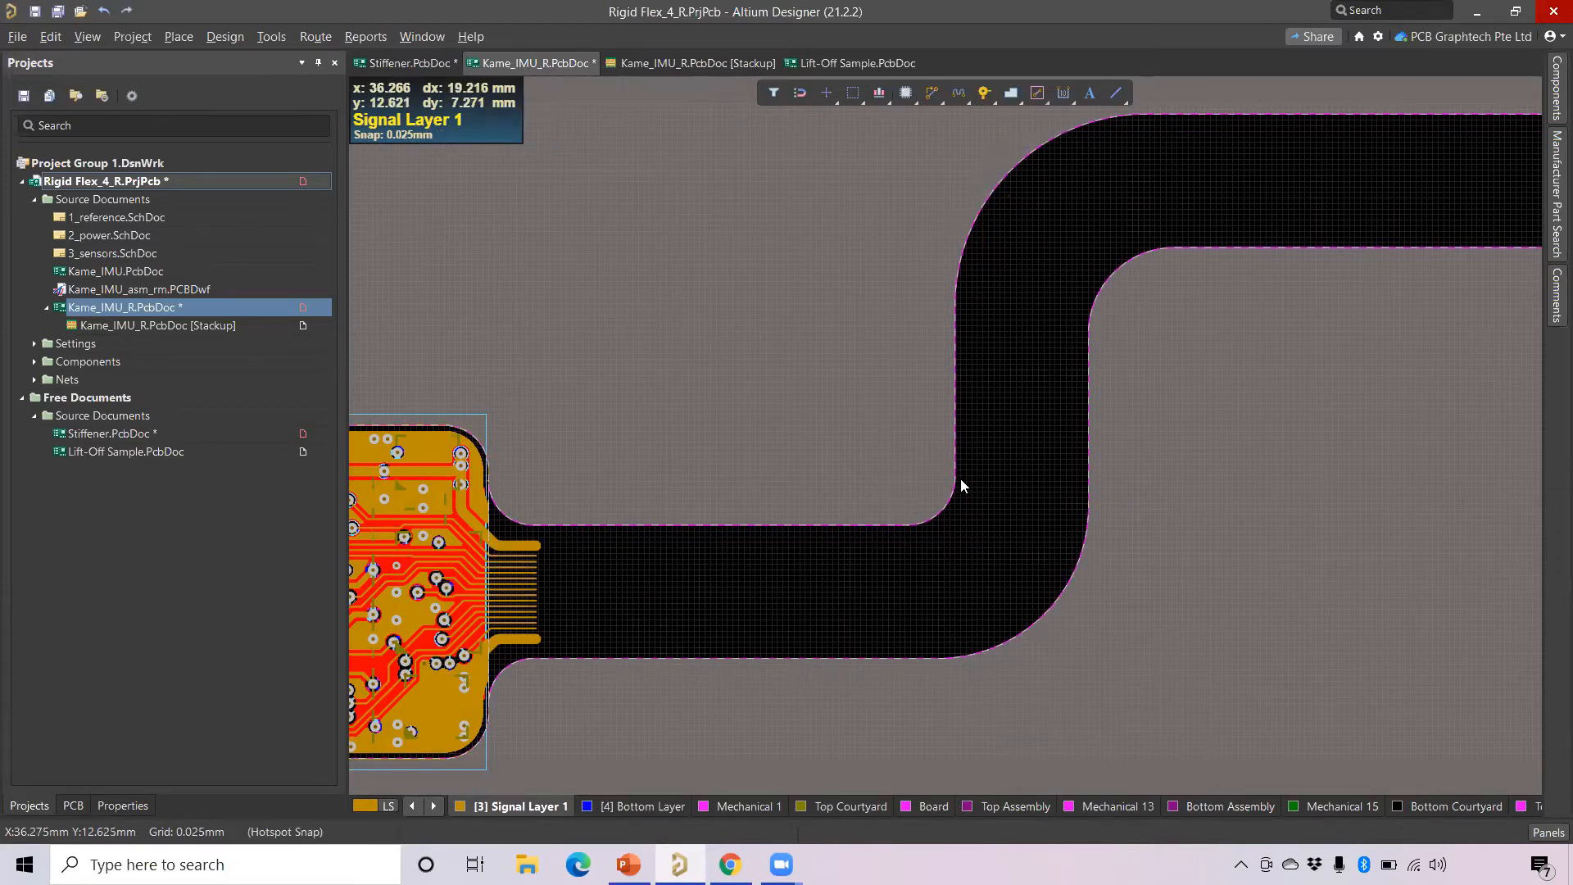
Select all track ends at the rigid board's flex exit and multi-route them together along the flex and around the first bend.
scroll(426, 531, "up", 1, "ctrl")
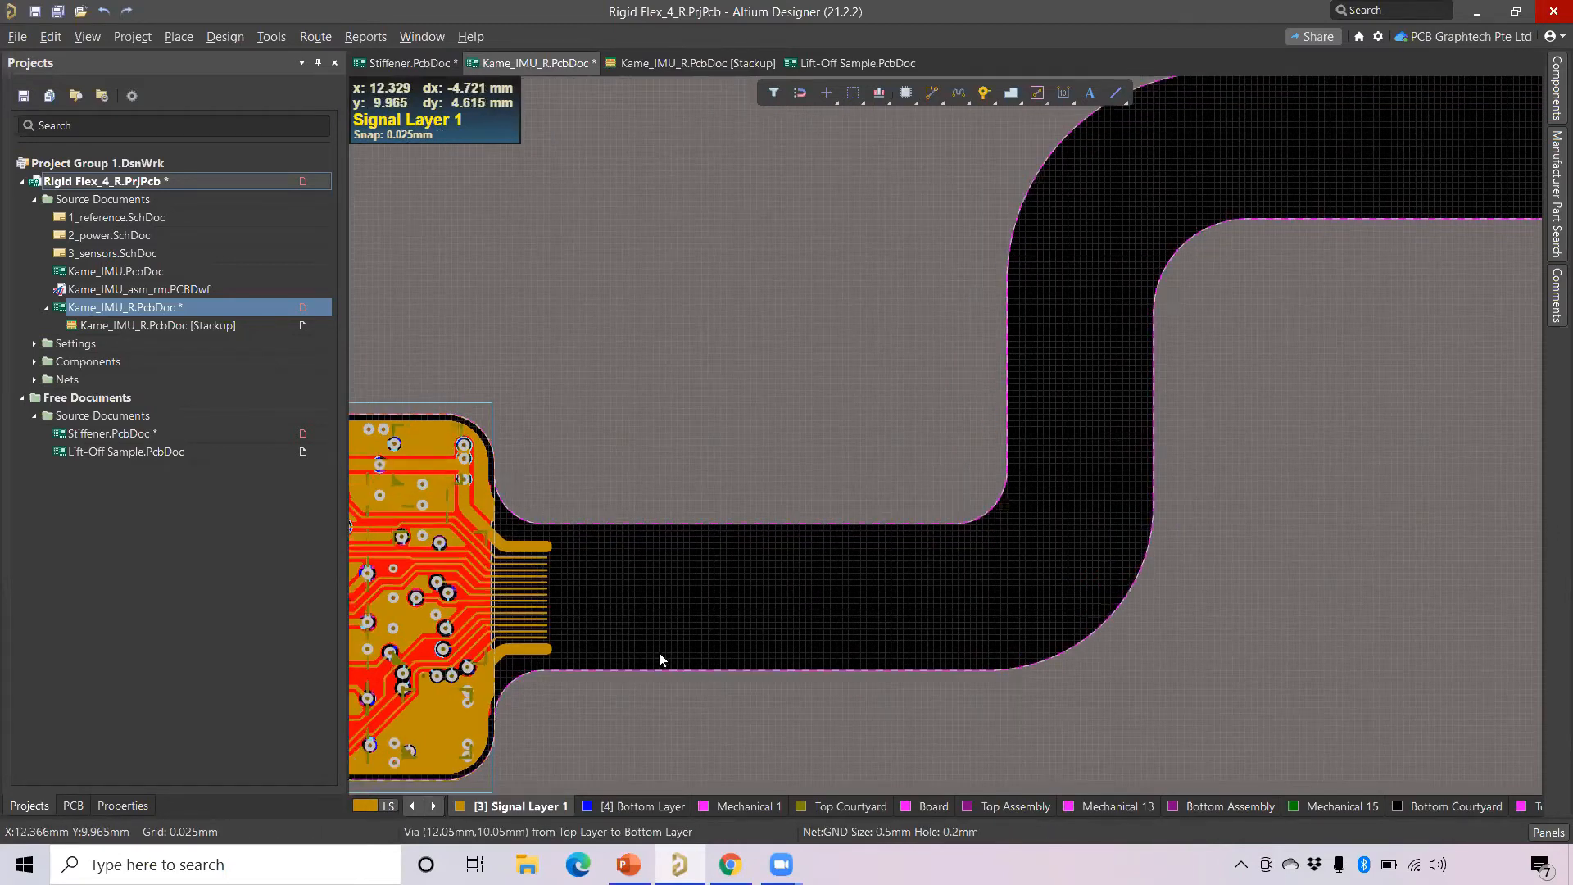
right_click_drag(697, 654, 809, 600)
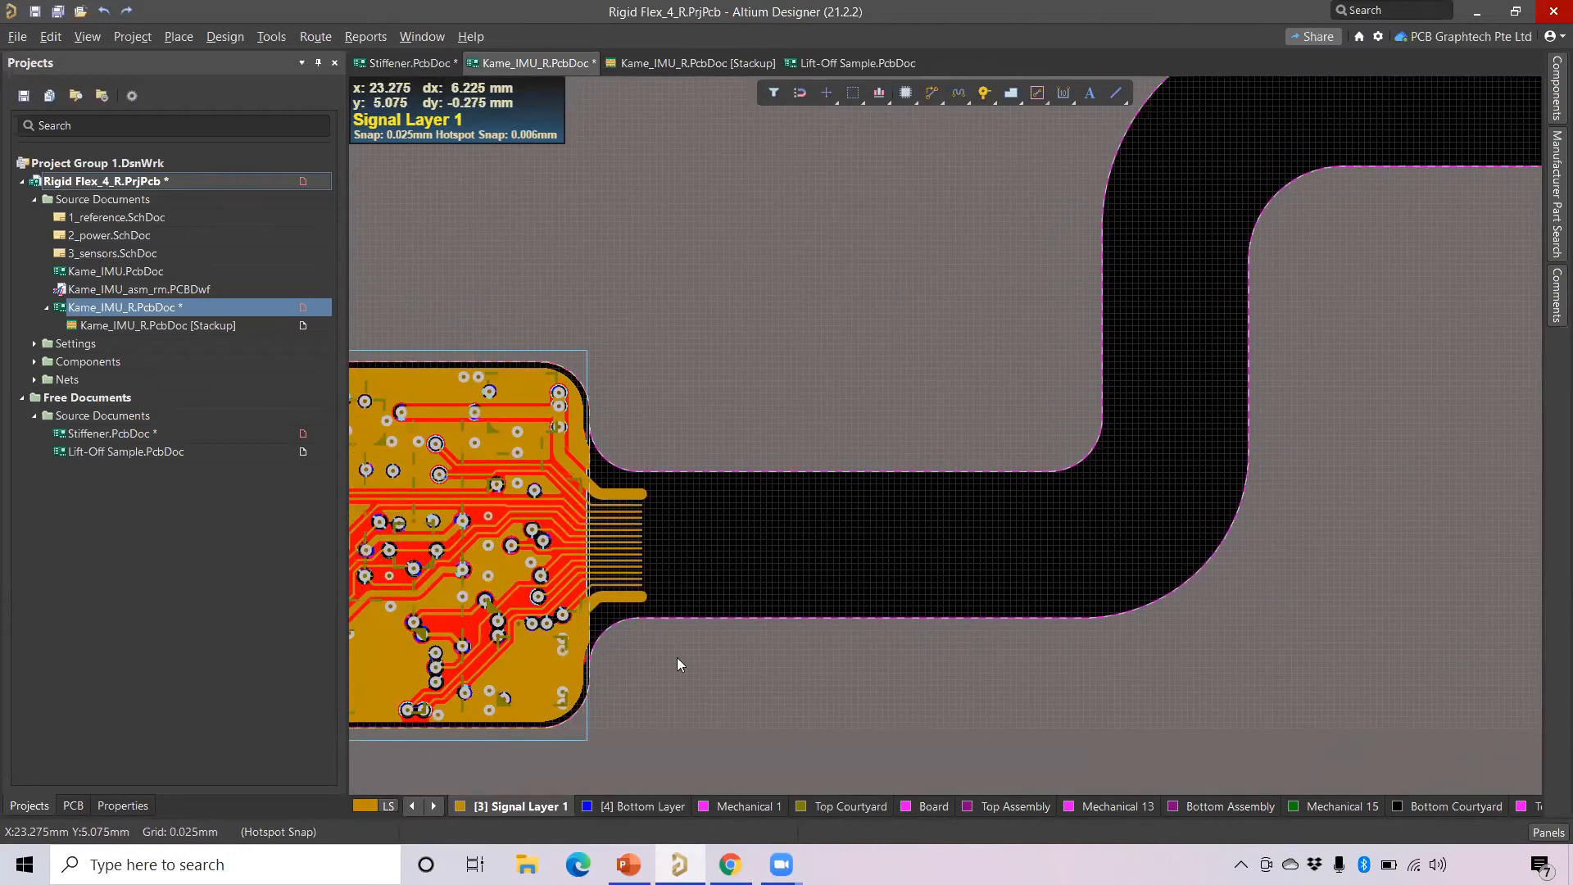
scroll(715, 573, "up", 2, "ctrl")
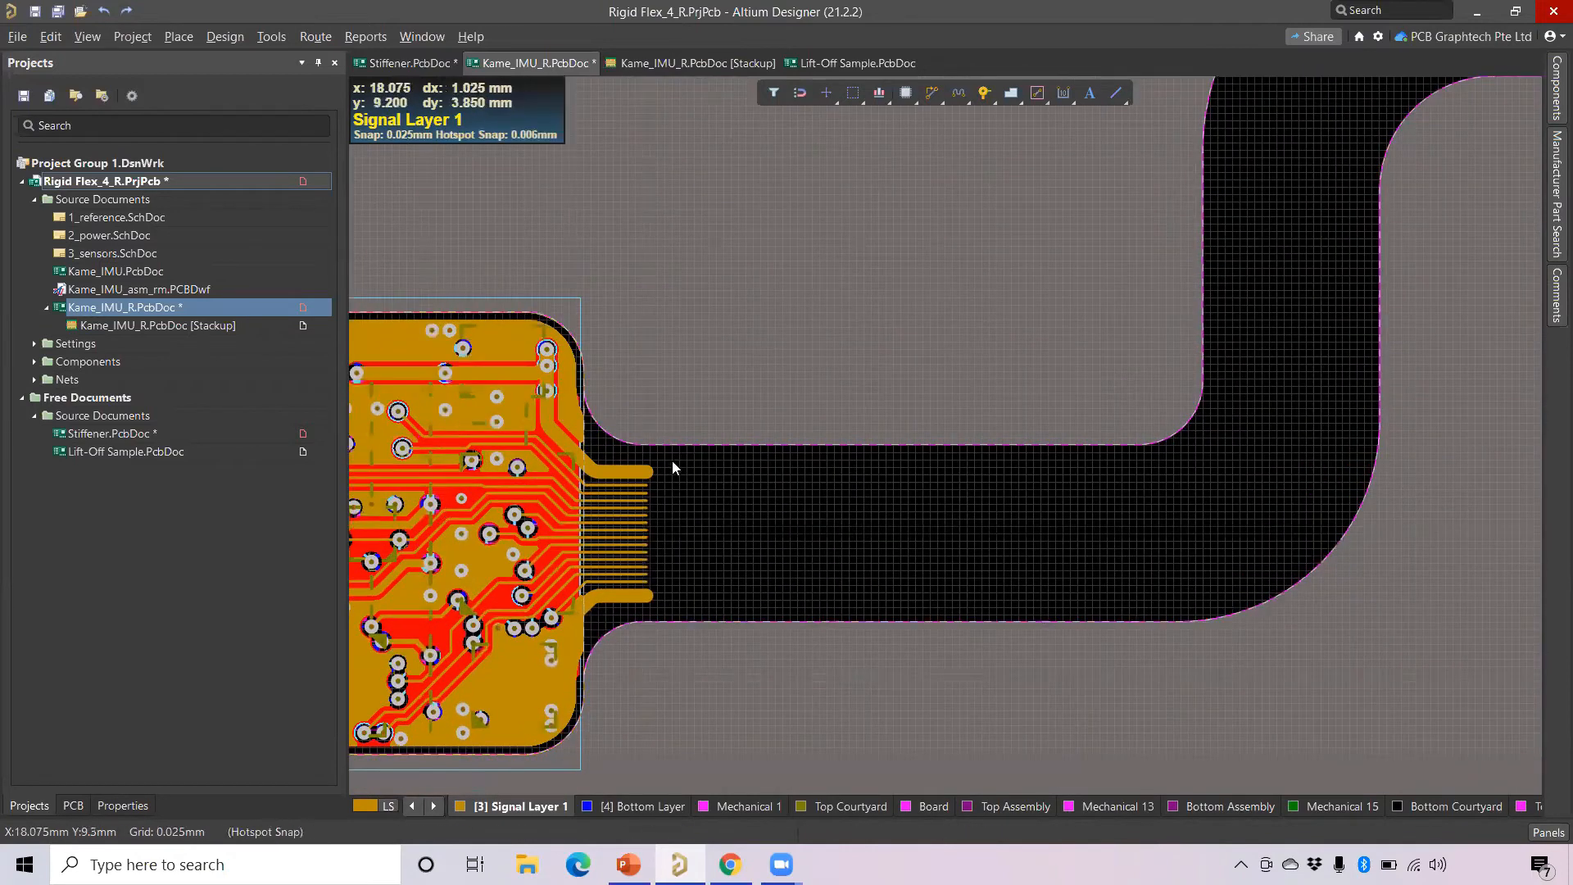
left_click_drag(671, 457, 637, 603)
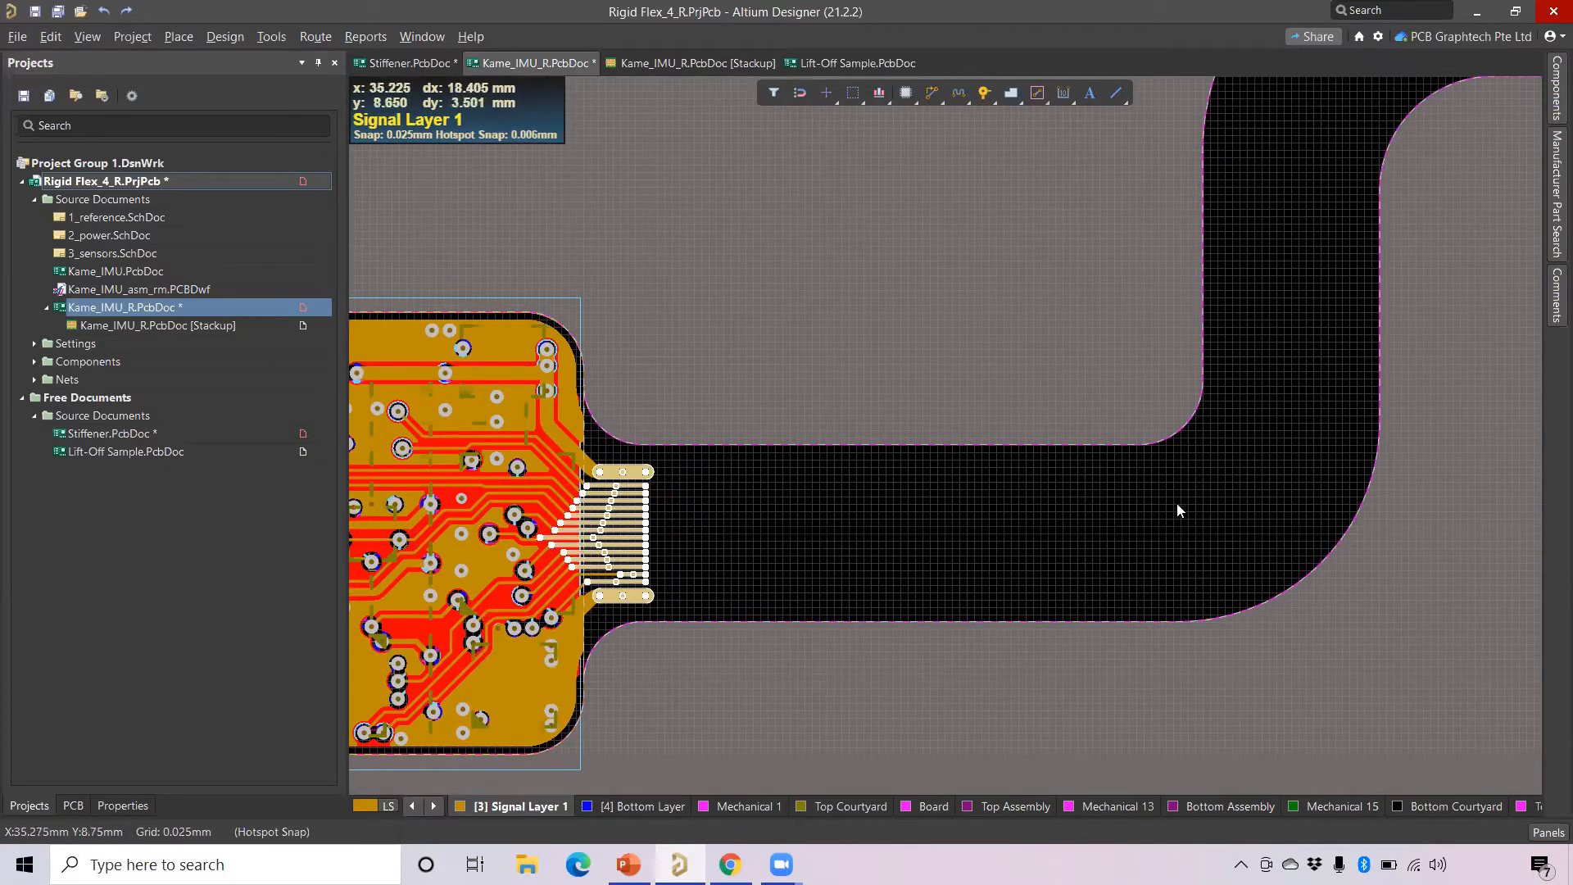
right_click_drag(1004, 297, 953, 359)
left_click(316, 36)
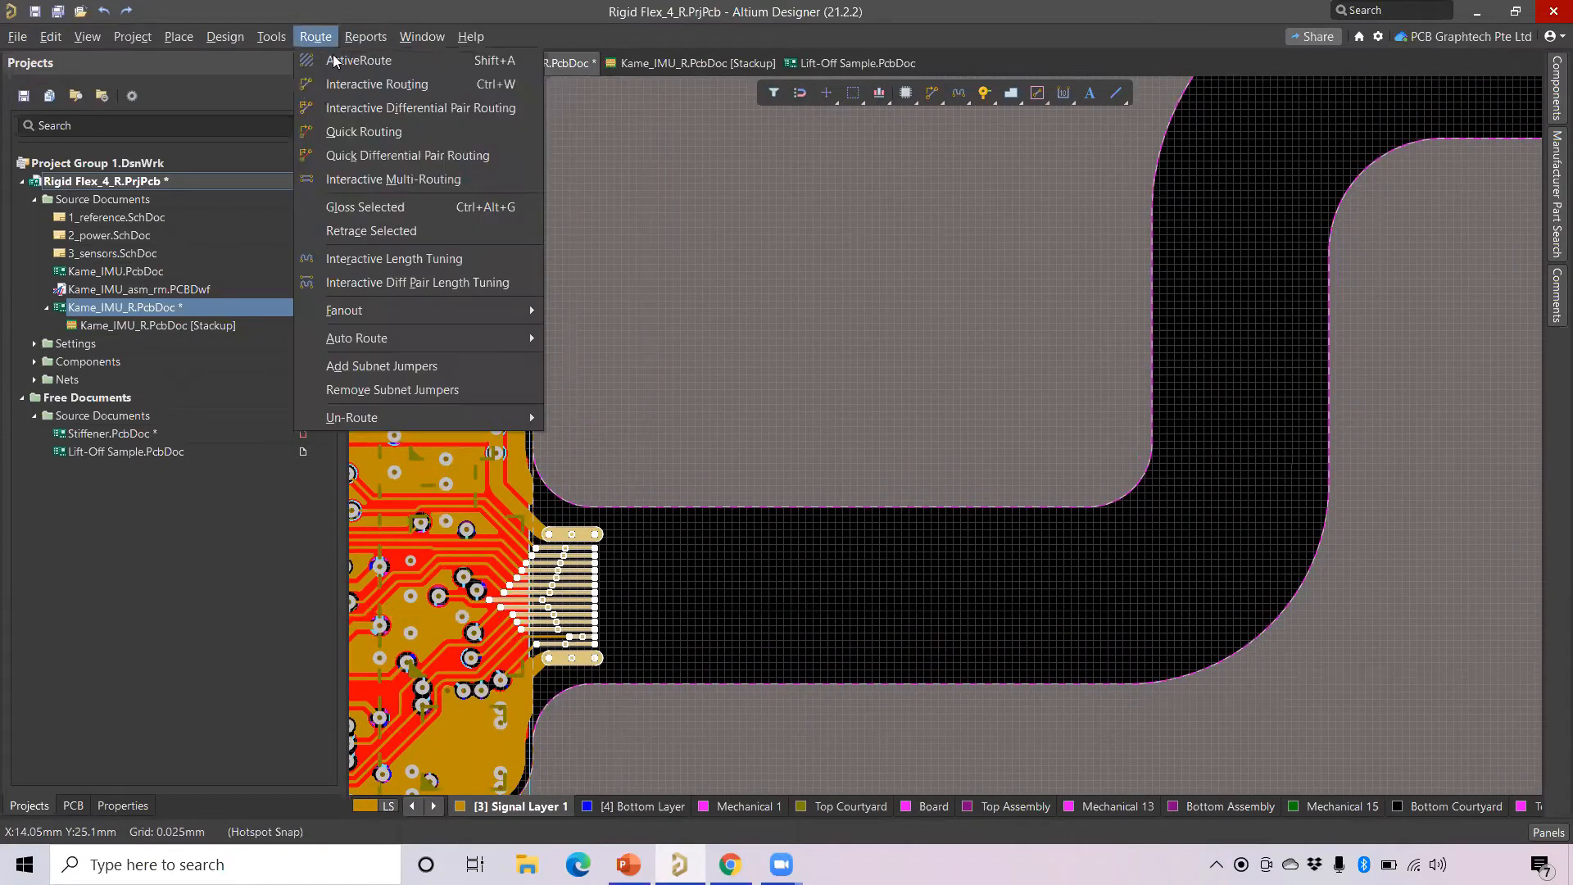
left_click(417, 180)
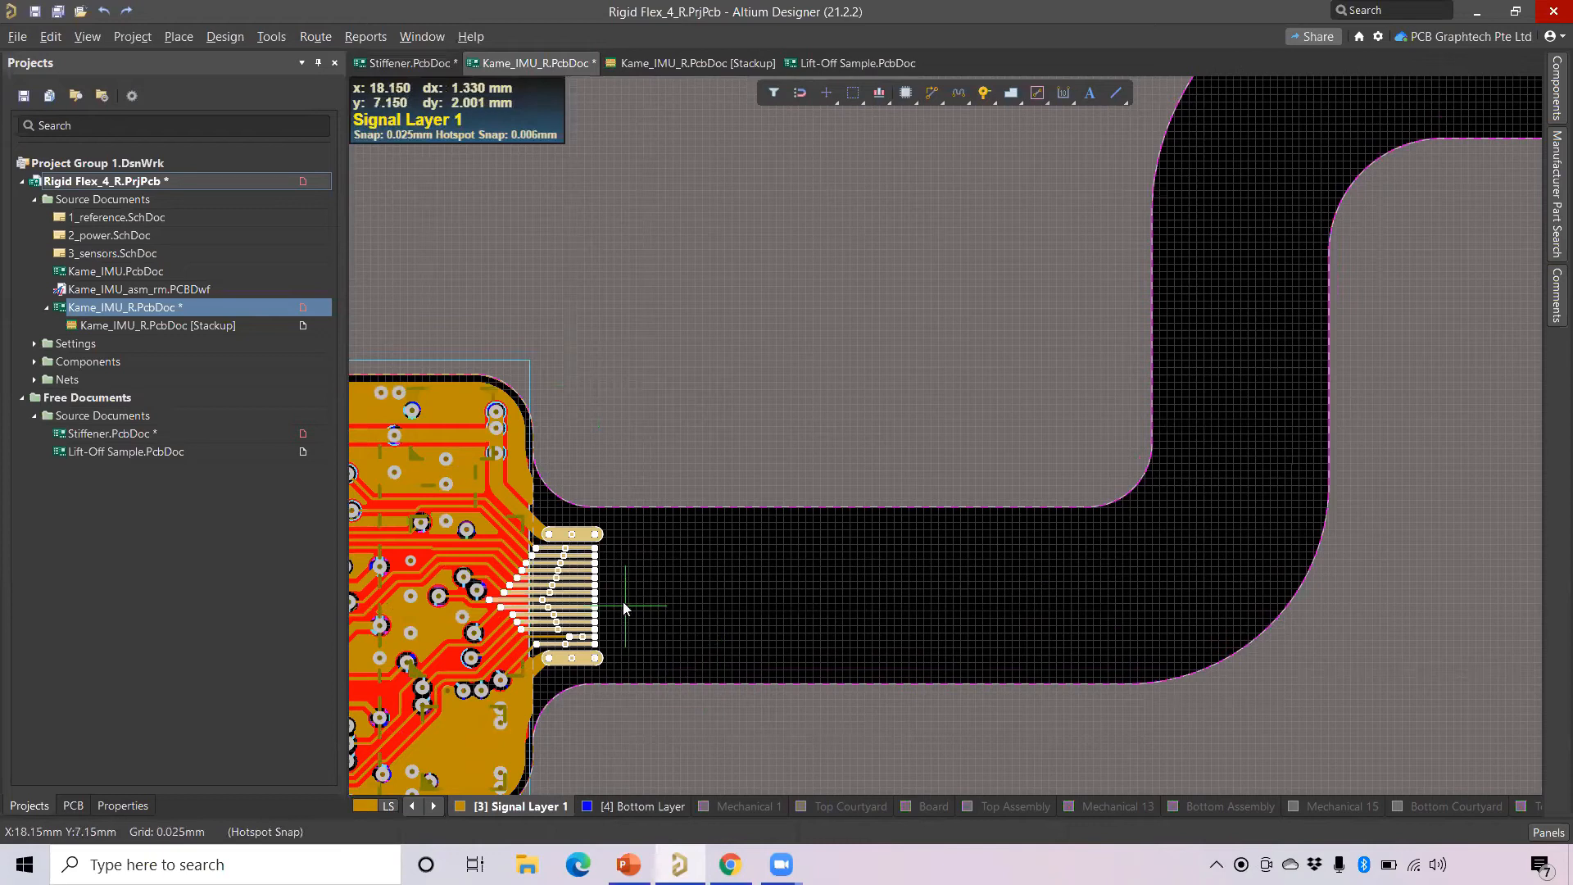
left_click(598, 602)
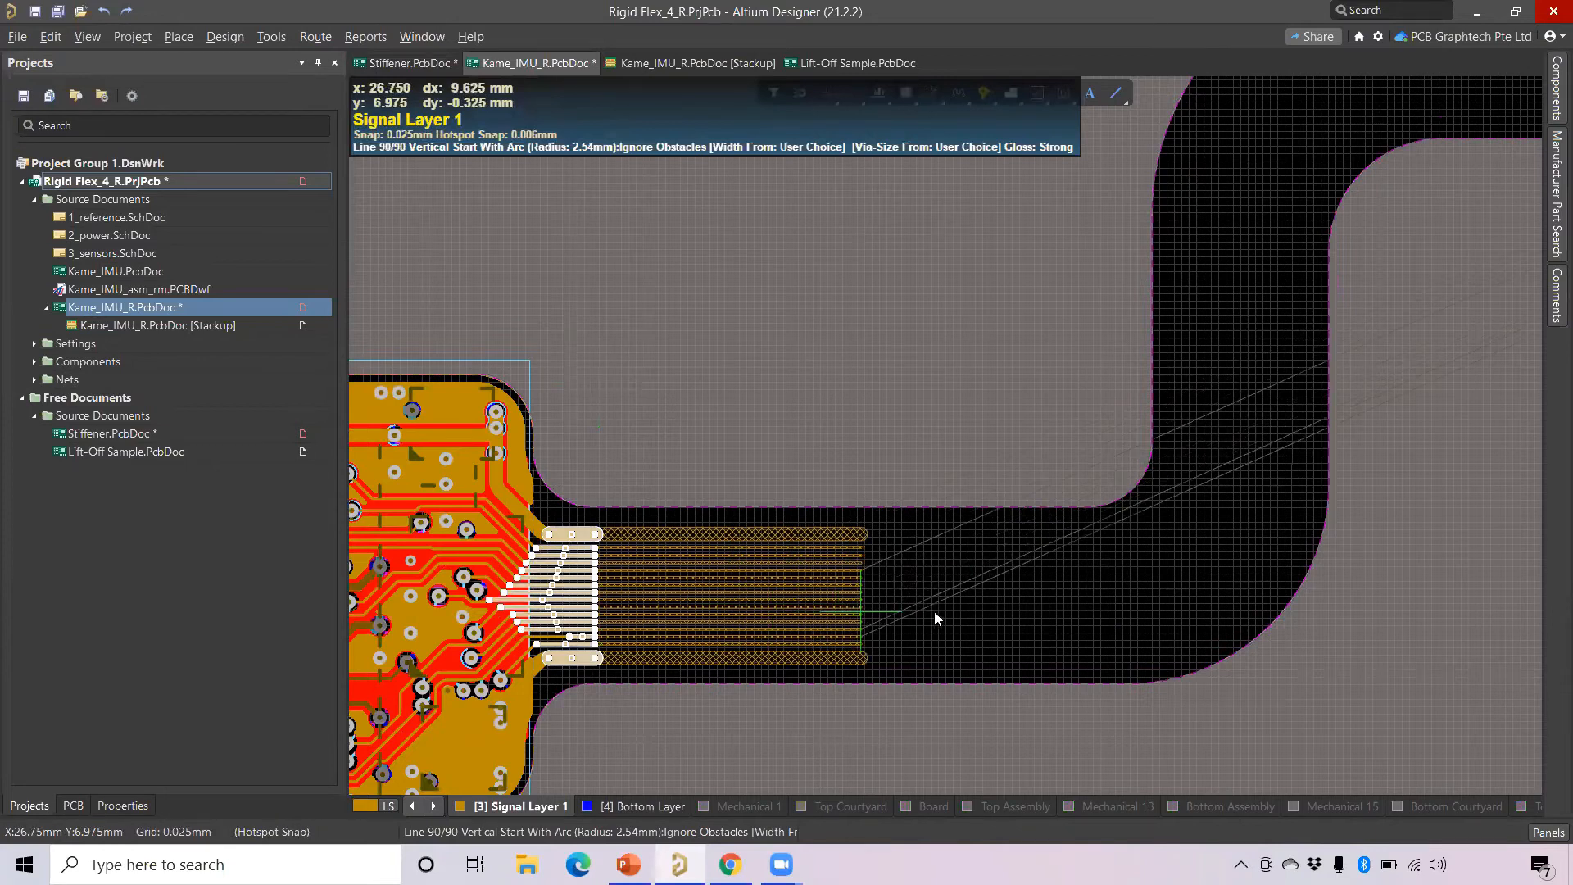
left_click(1068, 624)
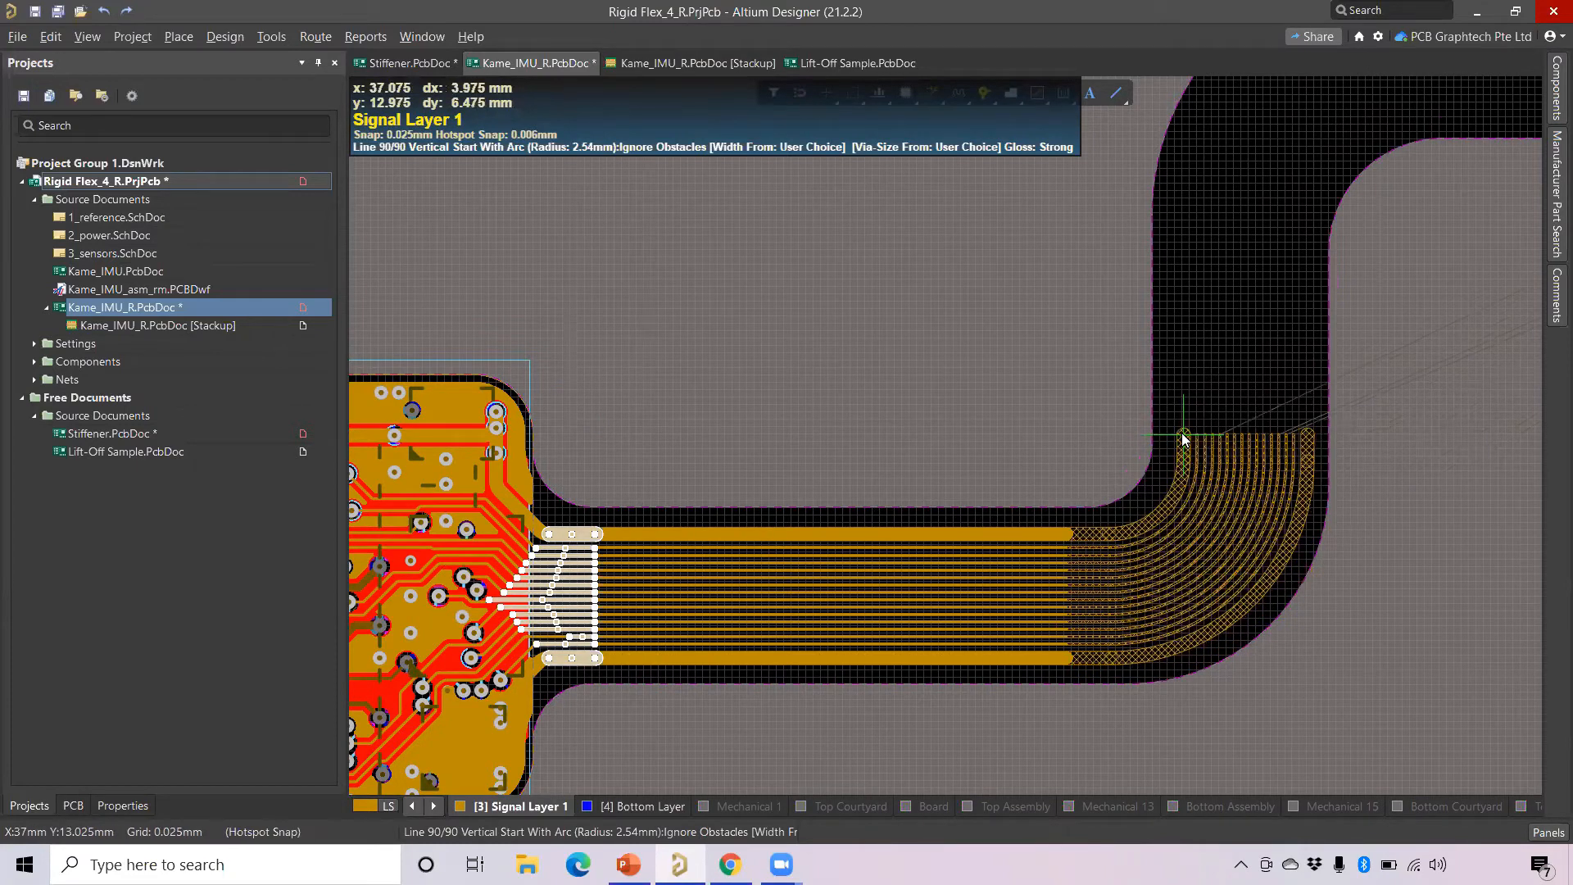
left_click(1182, 436)
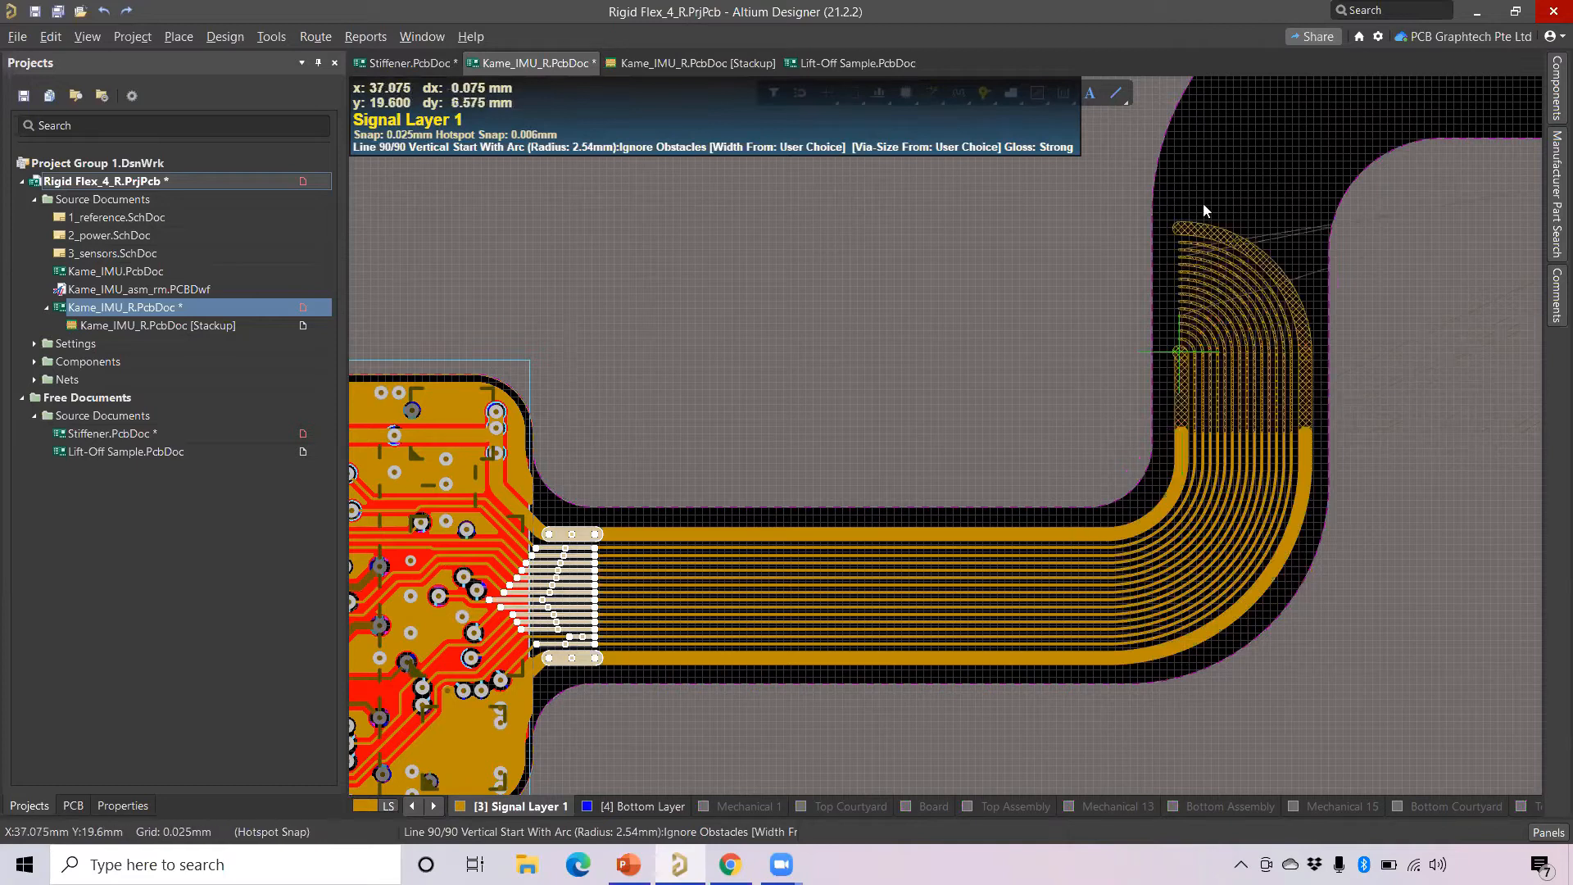
Extend the multi-routed tracks around the second flex bend up to the connector edge and finish the route.
scroll(1215, 185, "down", 3, "ctrl")
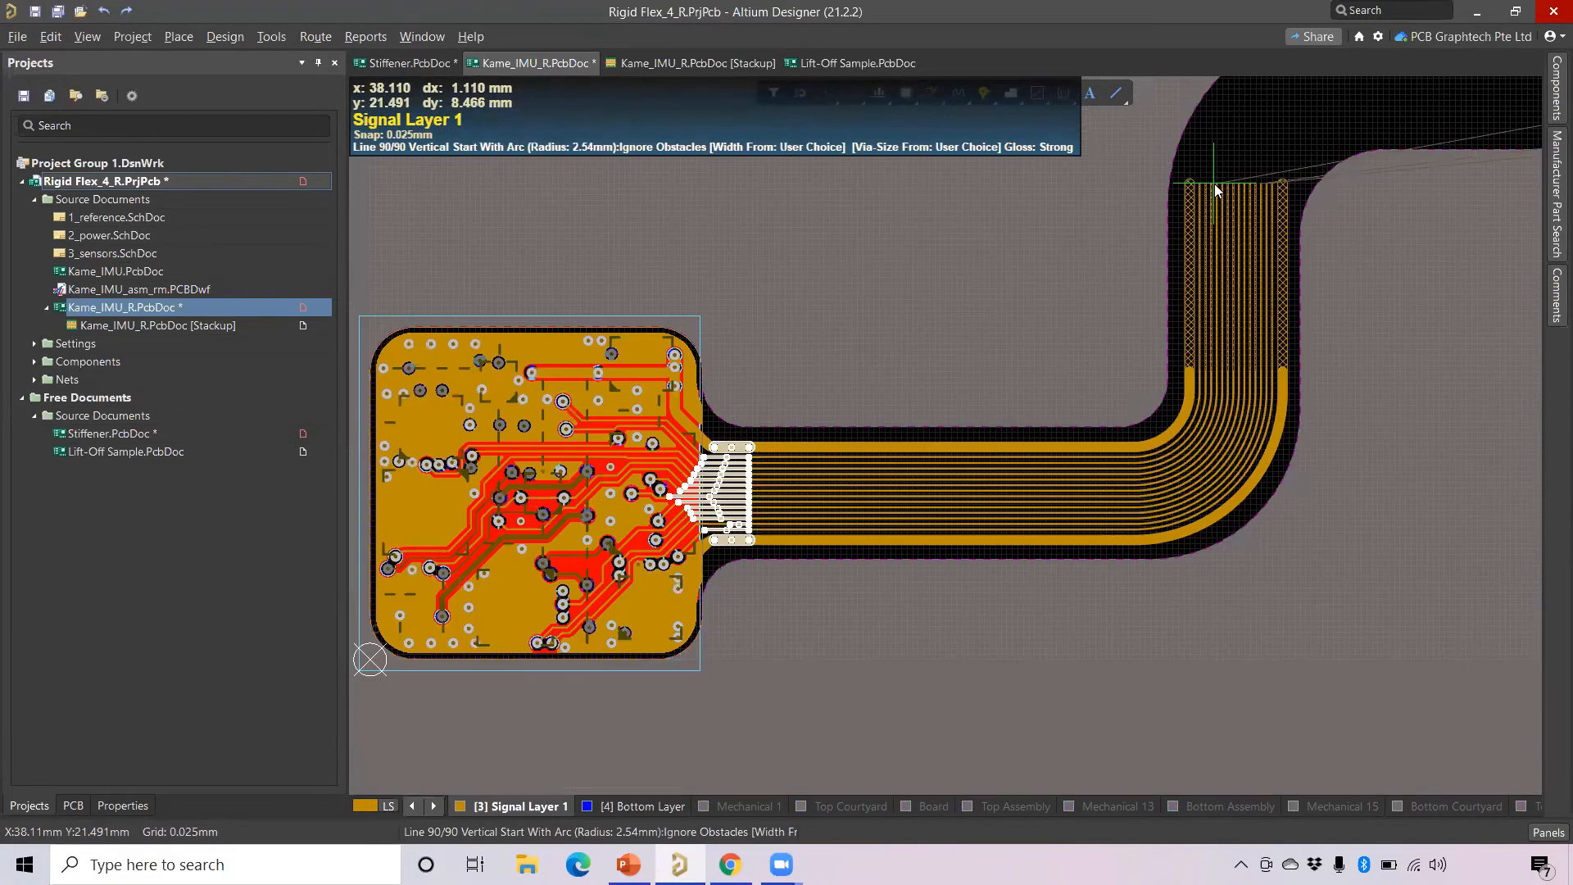
left_click(1214, 185)
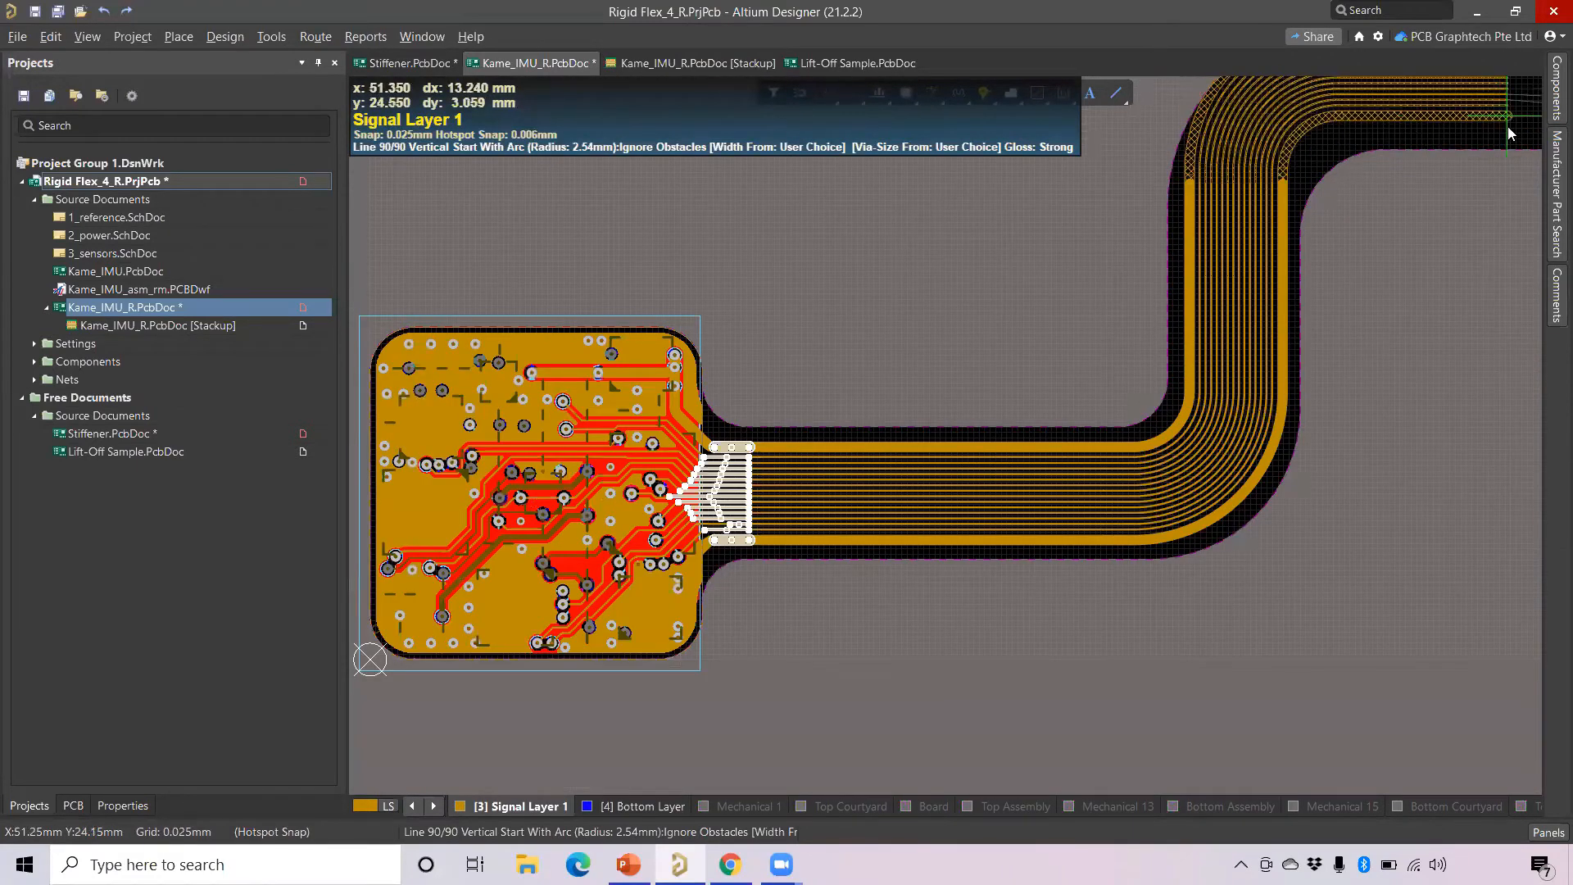
right_click_drag(1278, 274, 782, 621)
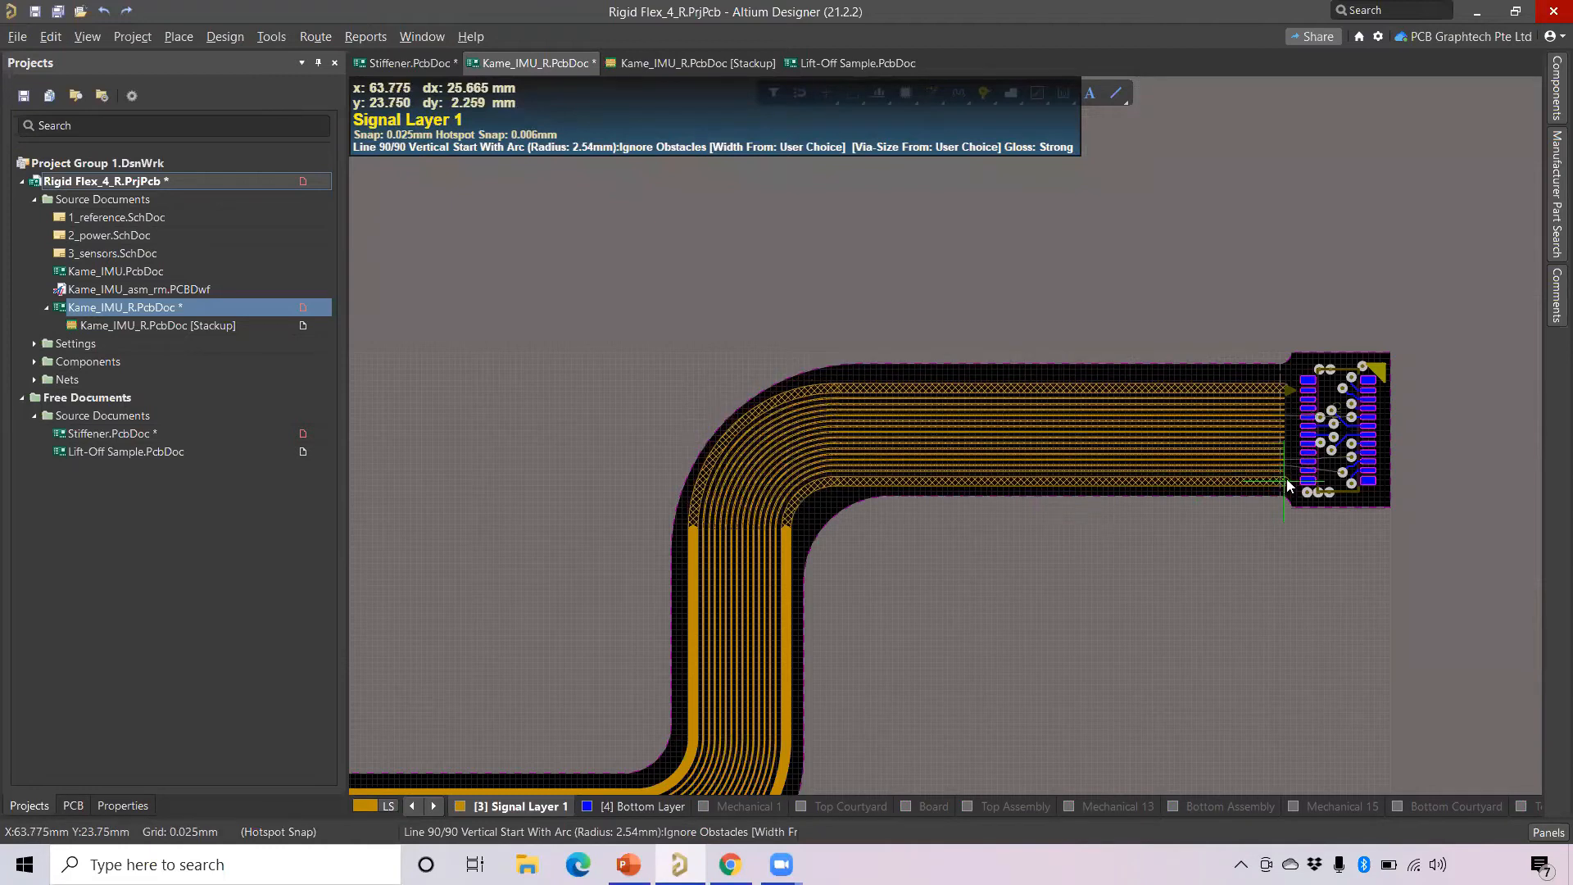
left_click(1287, 480)
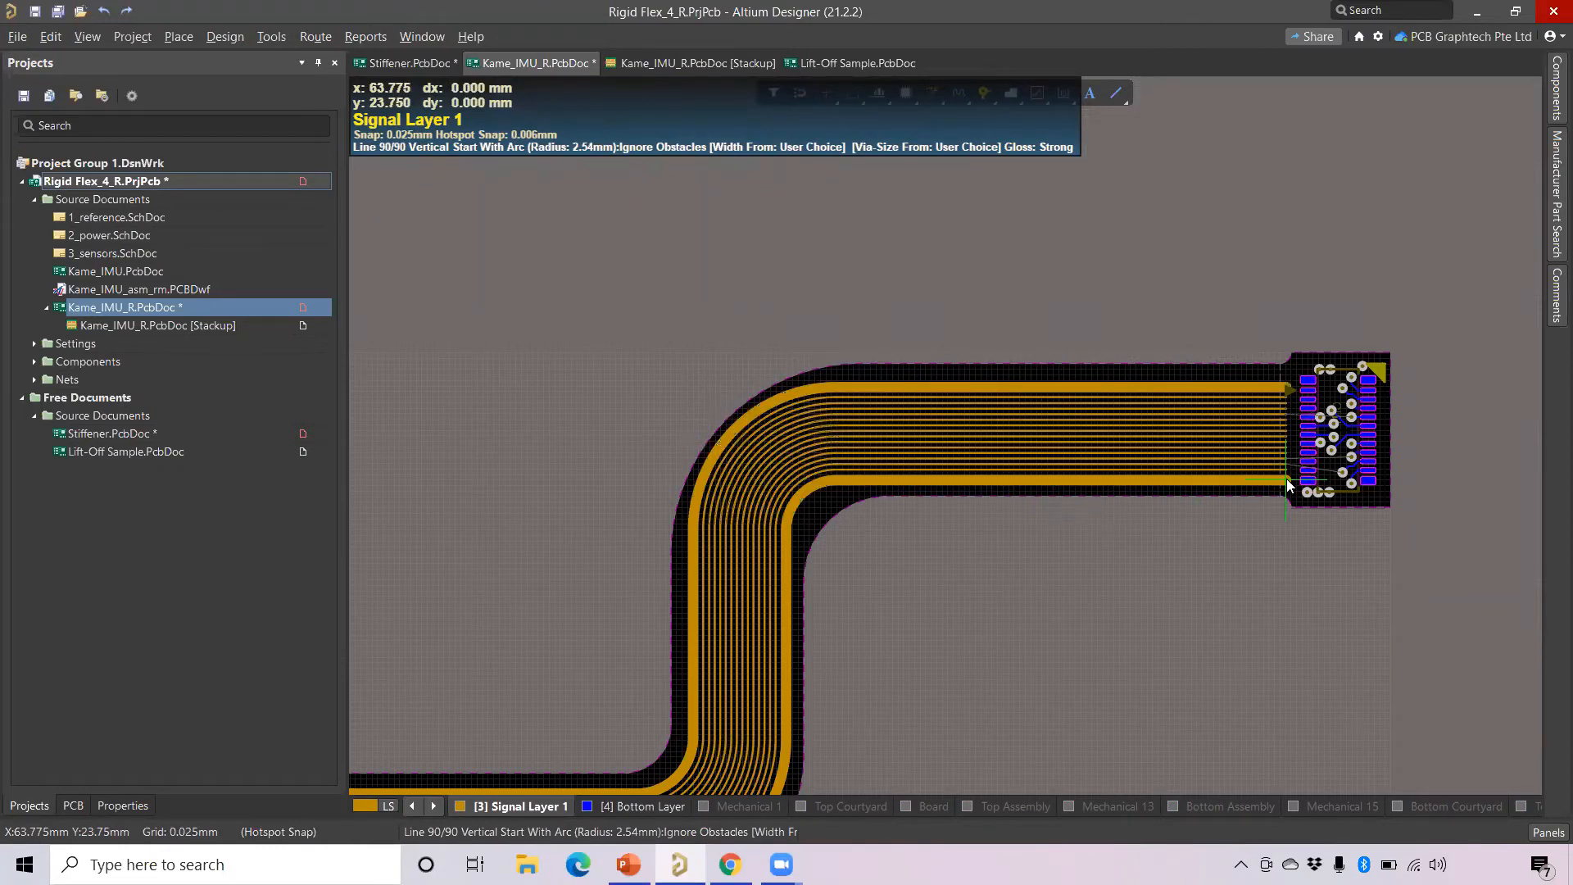
right_click(1286, 480)
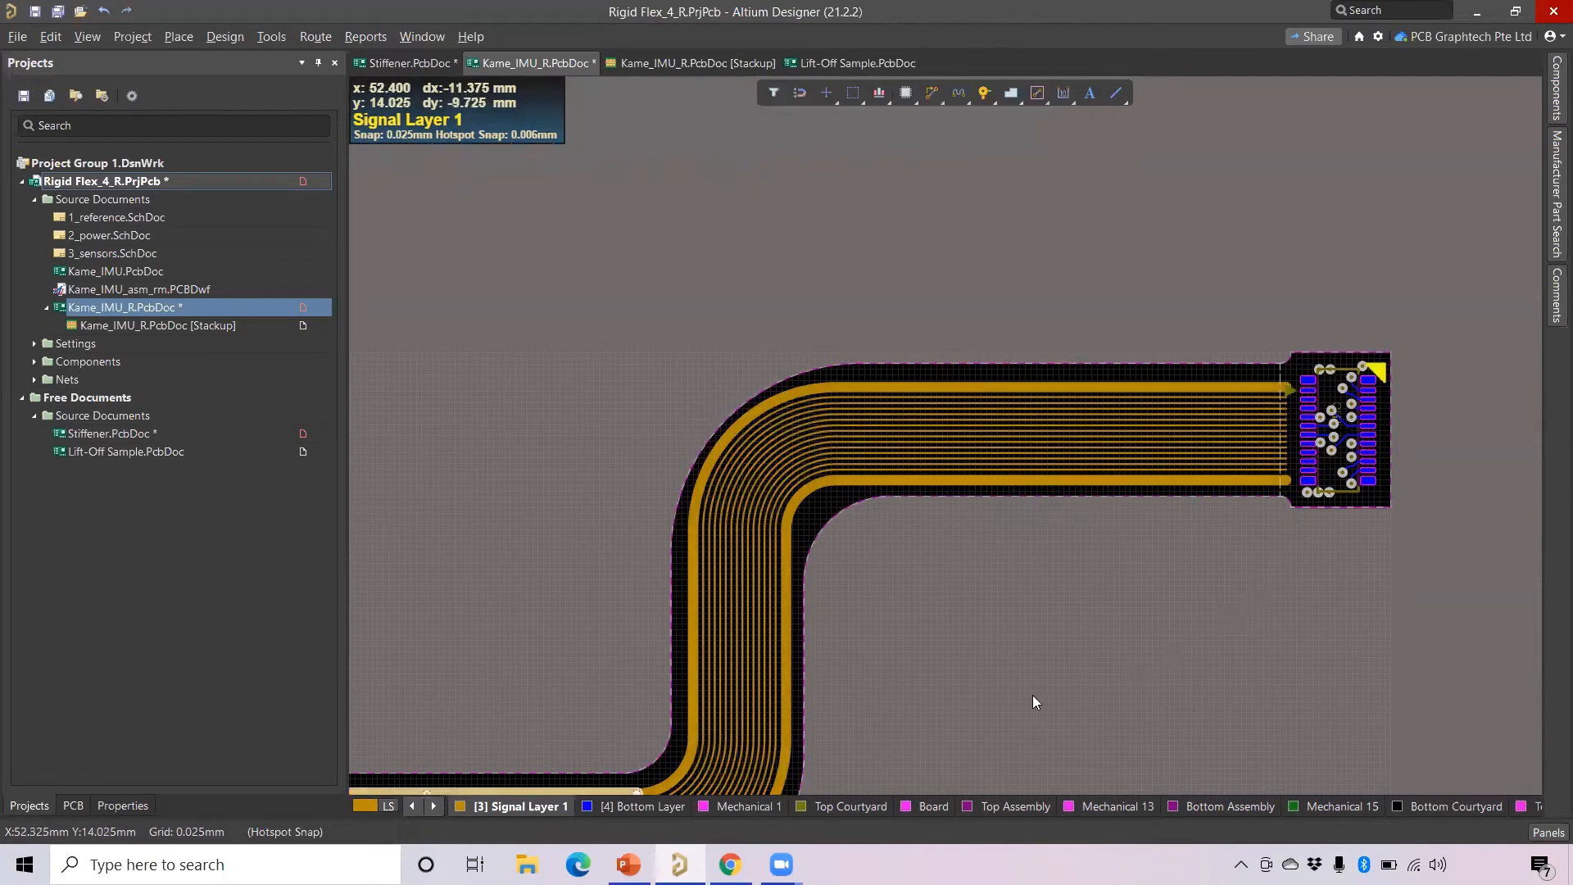
Select the track arcs at the upper flex bend and examine the curved routing along the whole flex section.
right_click_drag(909, 559, 1080, 516)
scroll(1039, 331, "up", 2, "ctrl")
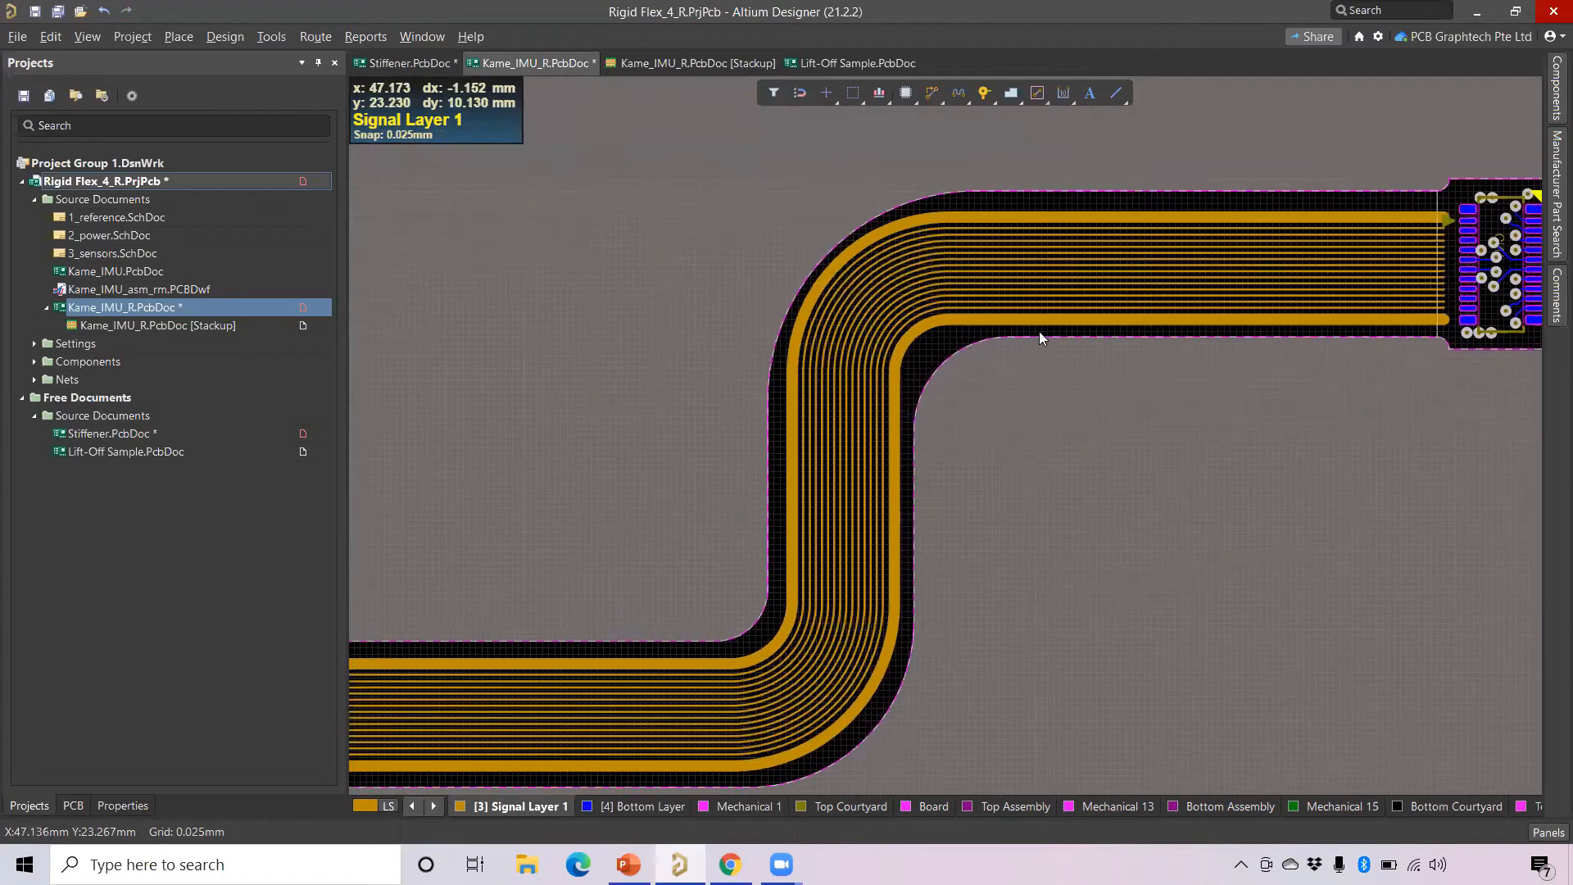
left_click_drag(935, 346, 810, 246)
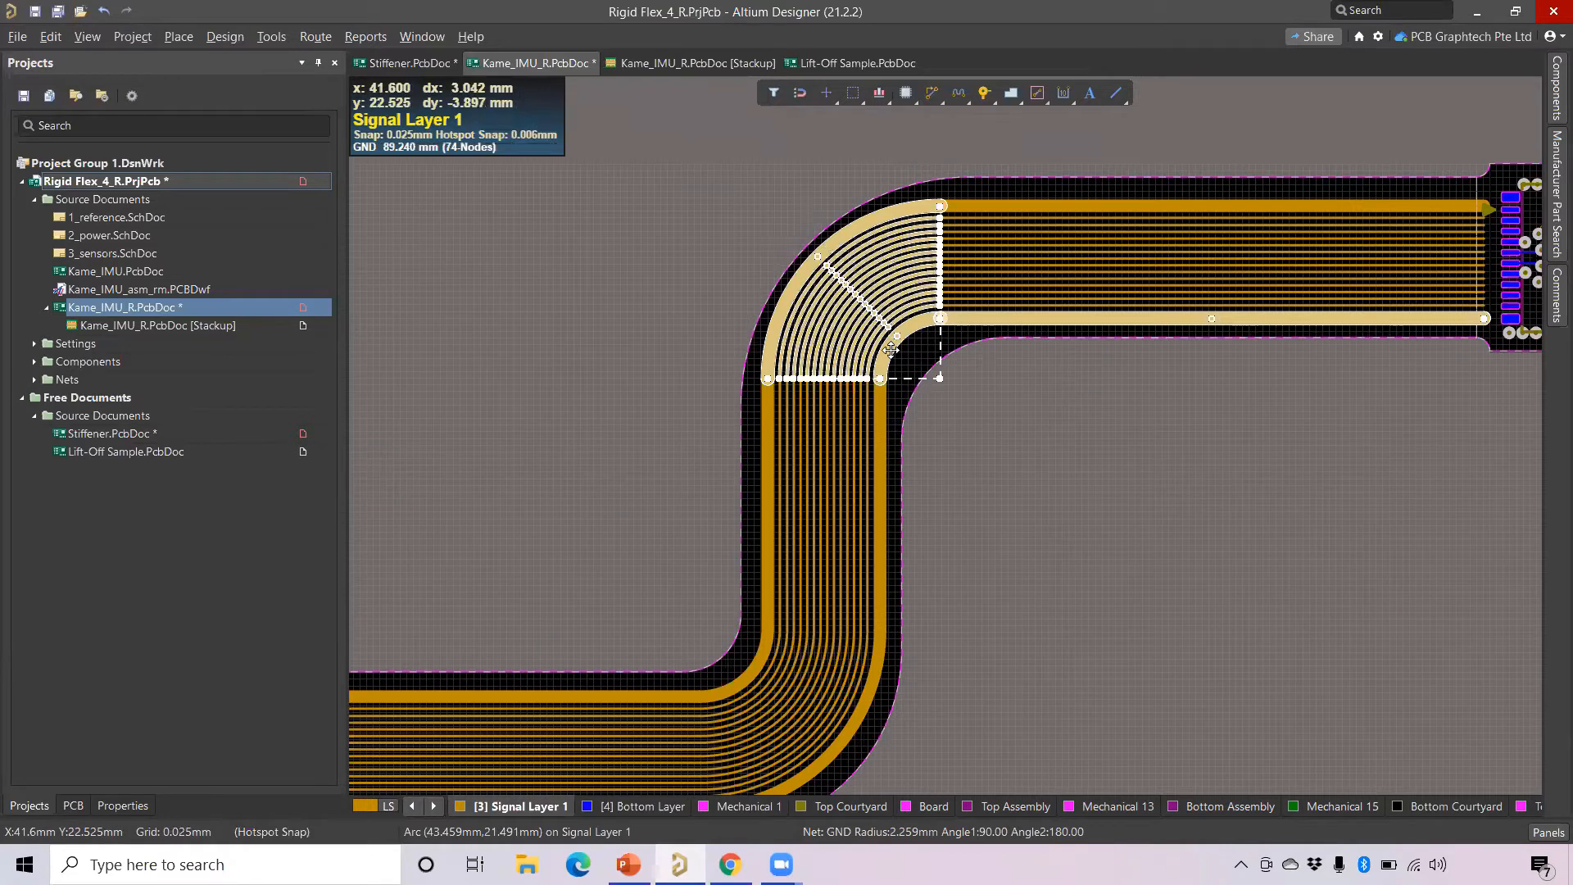
left_click(812, 263)
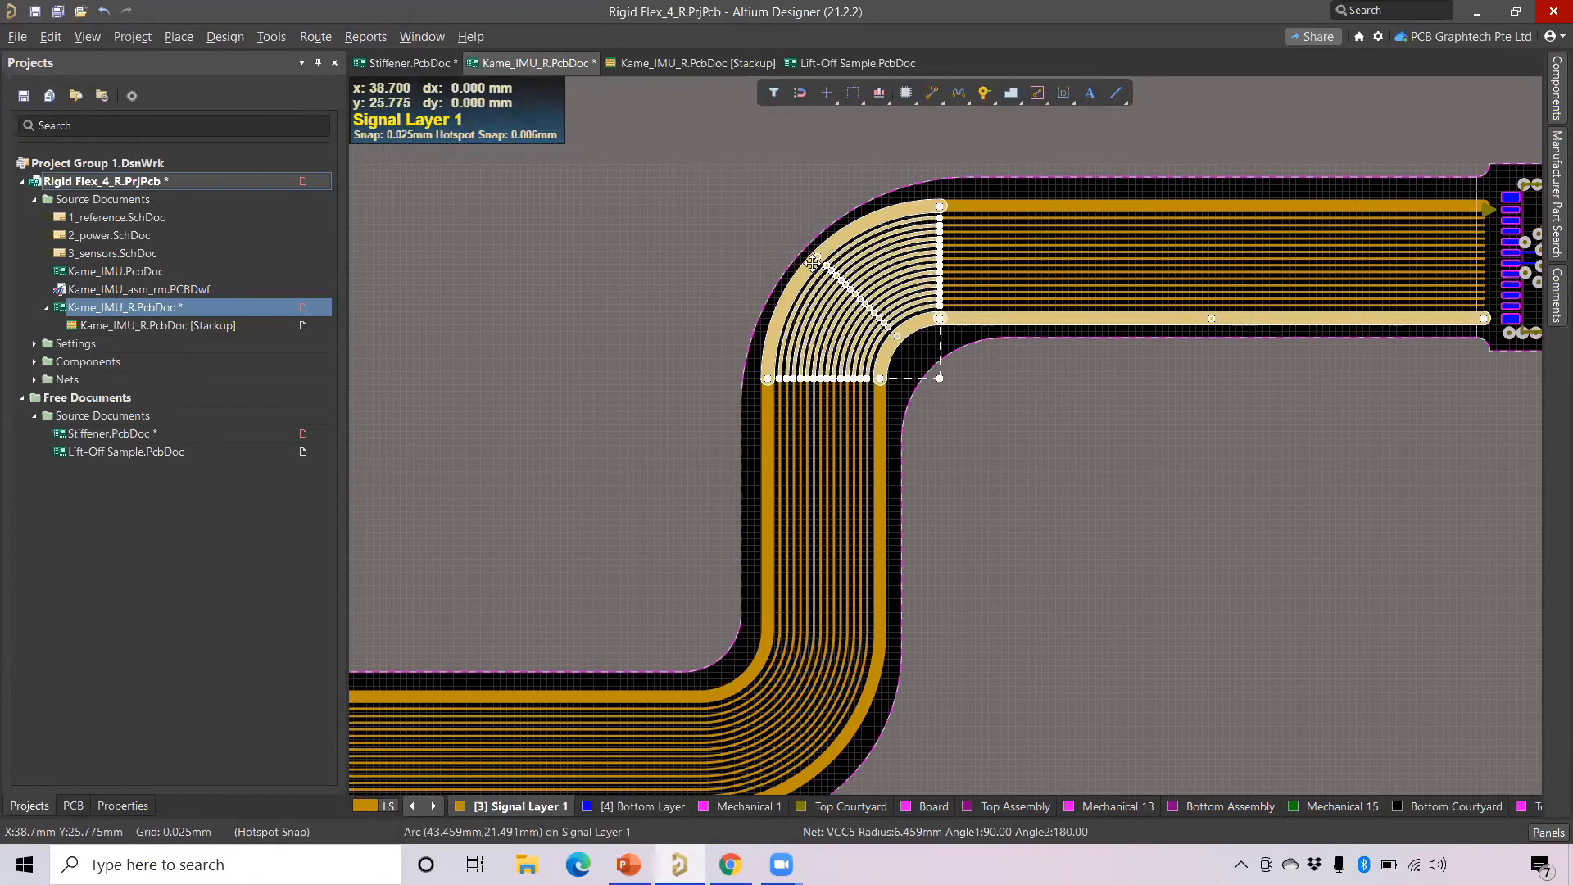
left_click_drag(813, 263, 828, 264)
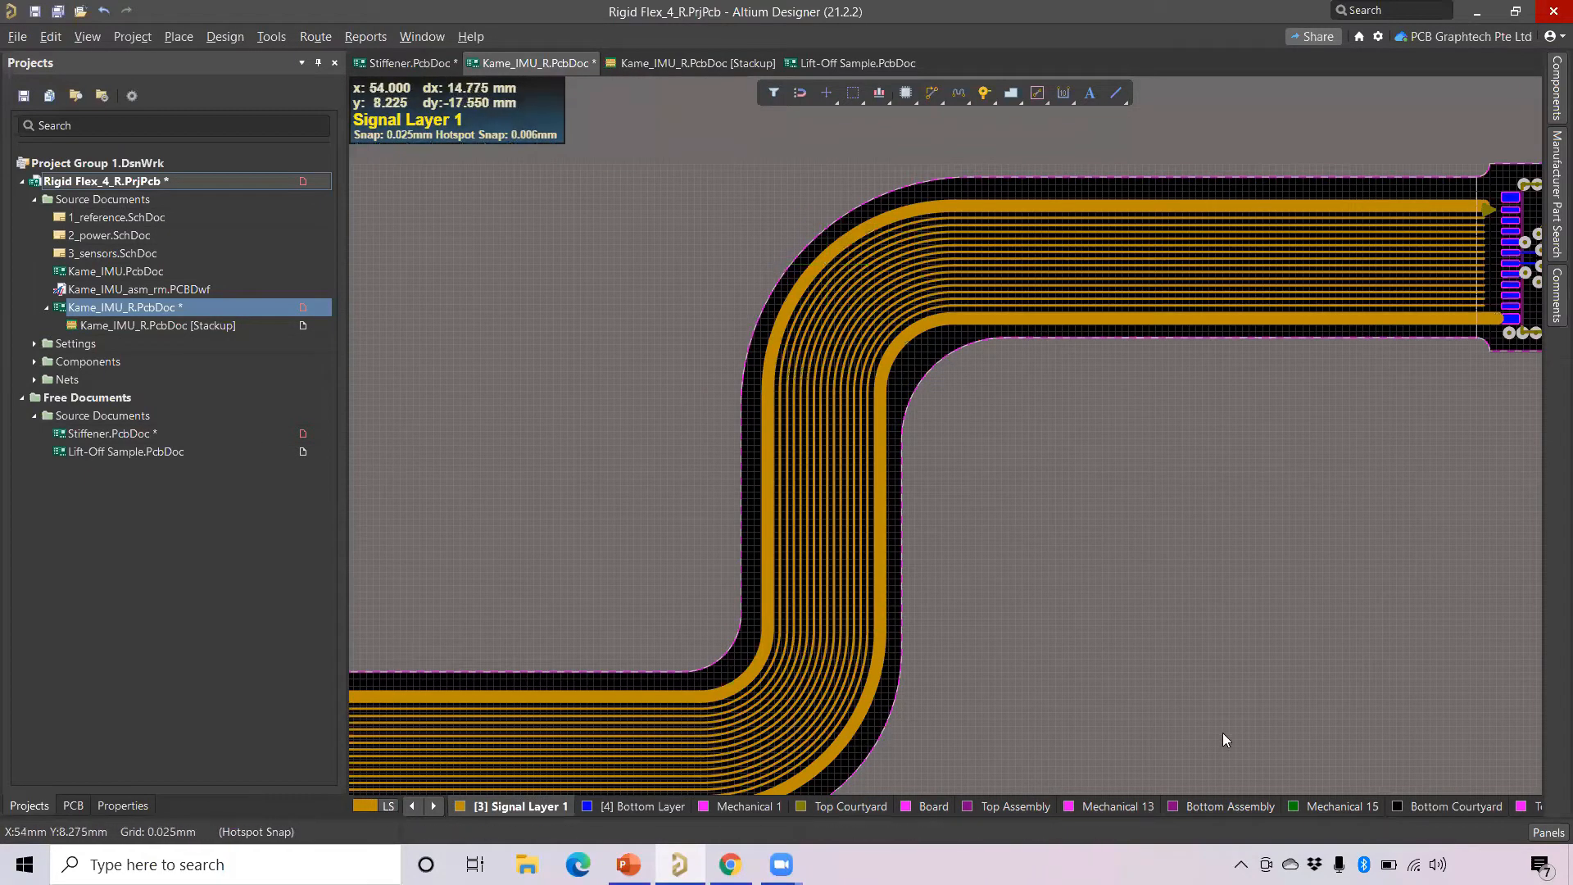
right_click_drag(920, 660, 1131, 562)
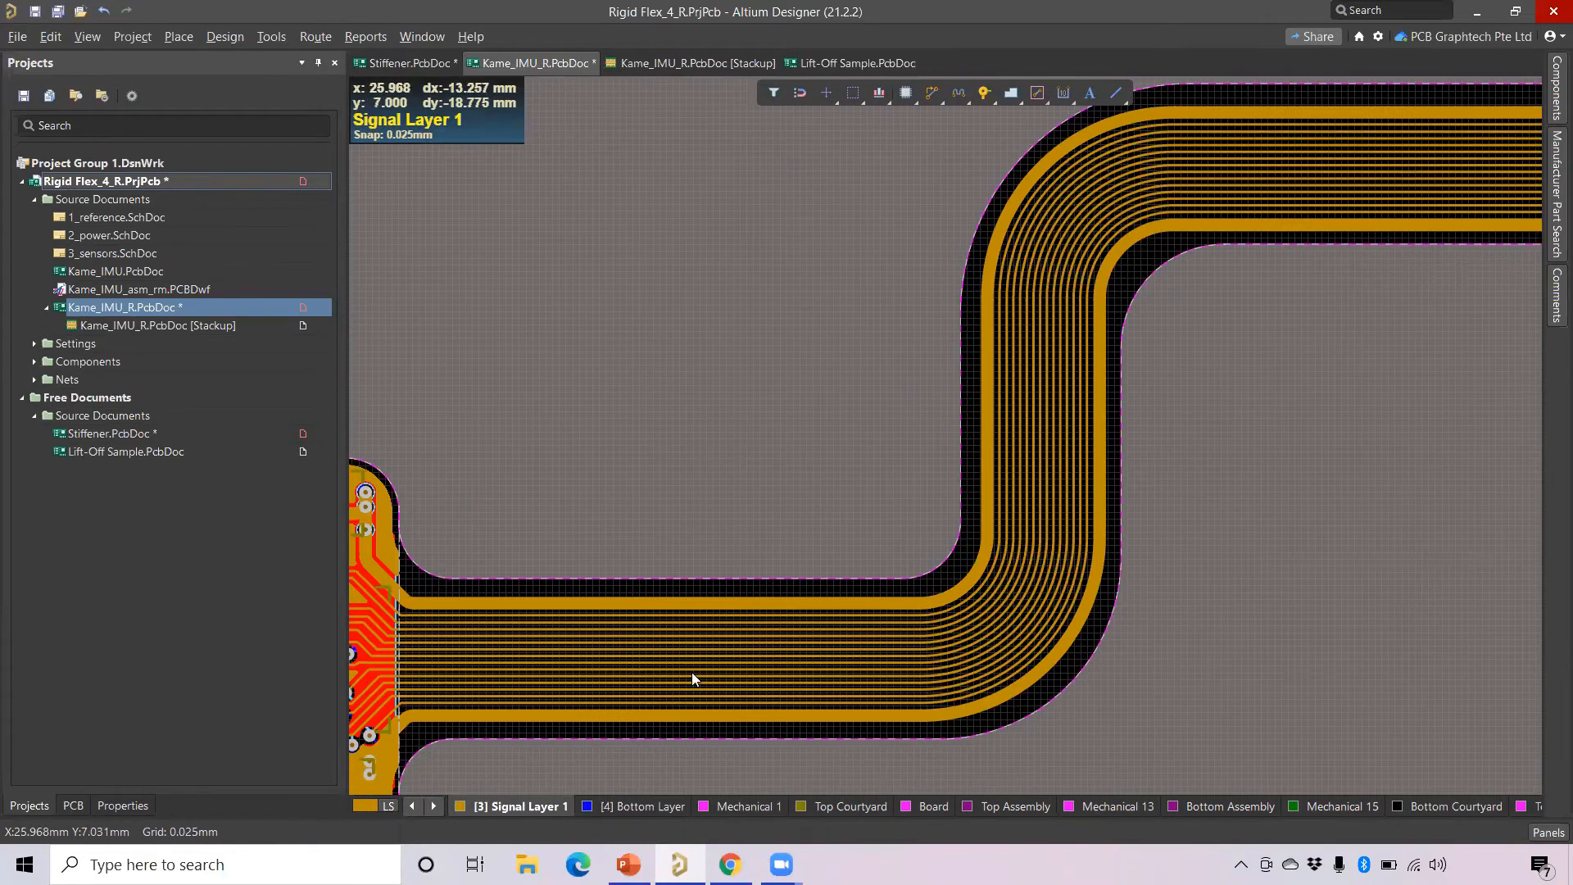
scroll(689, 654, "up", 2, "ctrl")
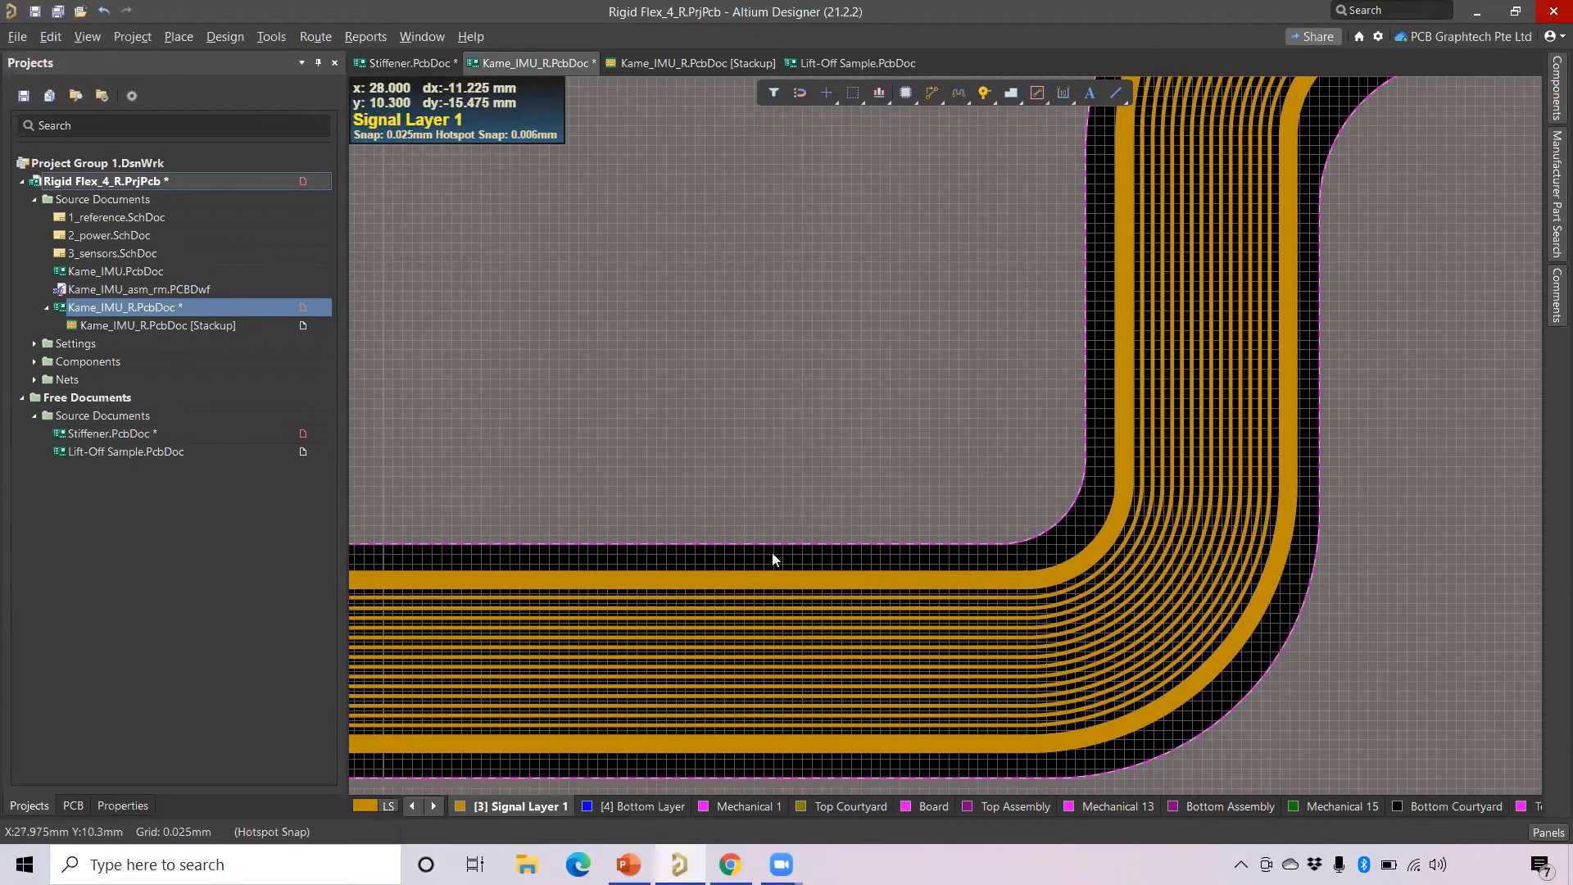
scroll(863, 562, "down", 1, "ctrl")
scroll(864, 562, "down", 1, "ctrl")
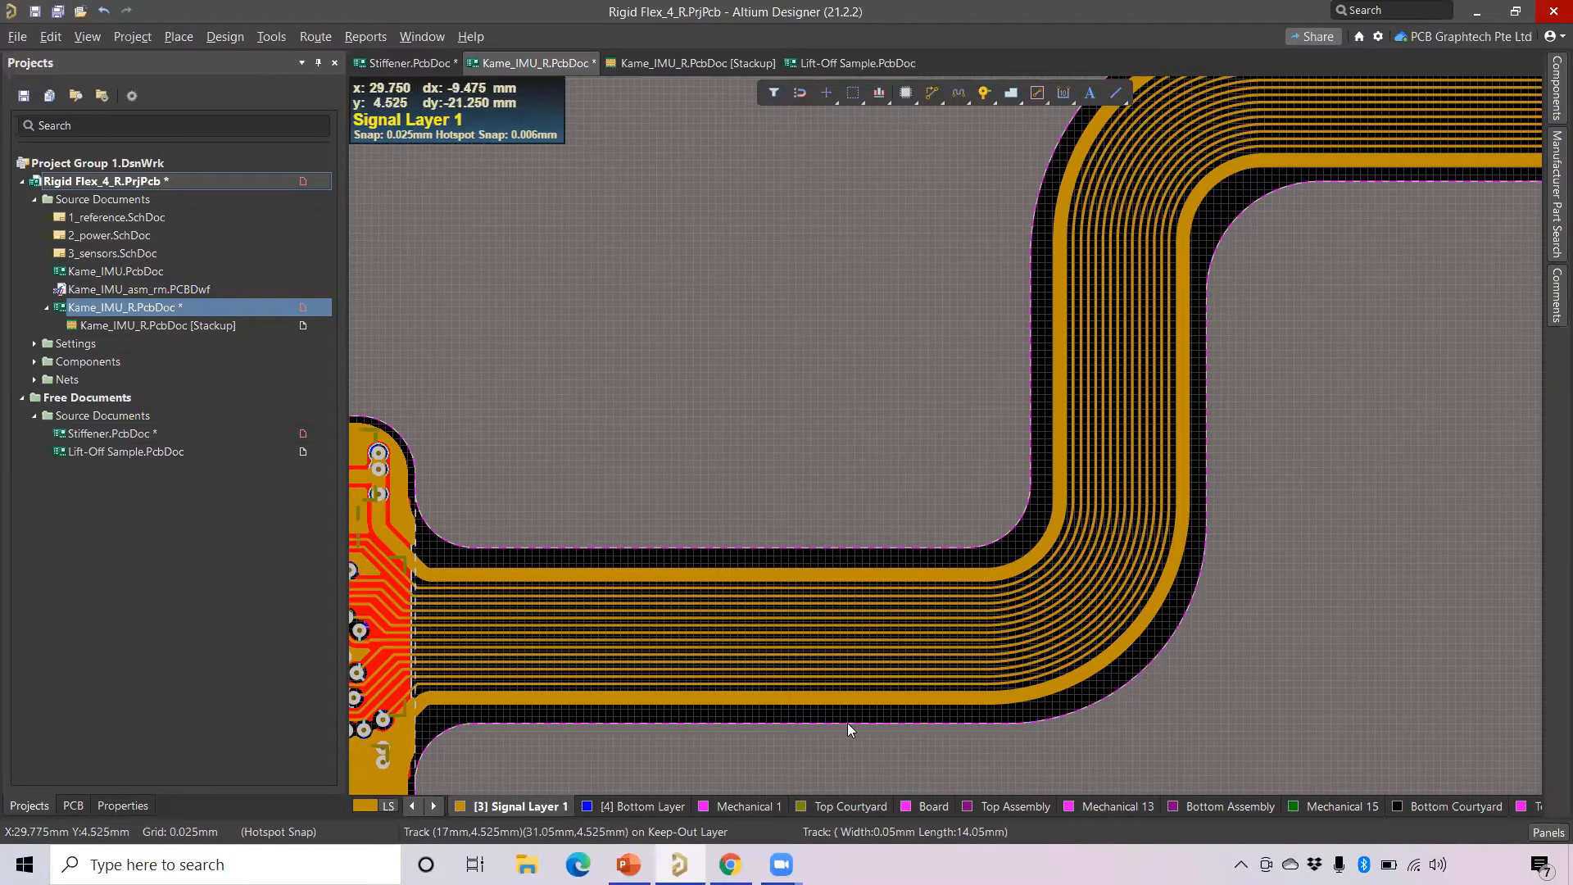
right_click_drag(1044, 657, 838, 810)
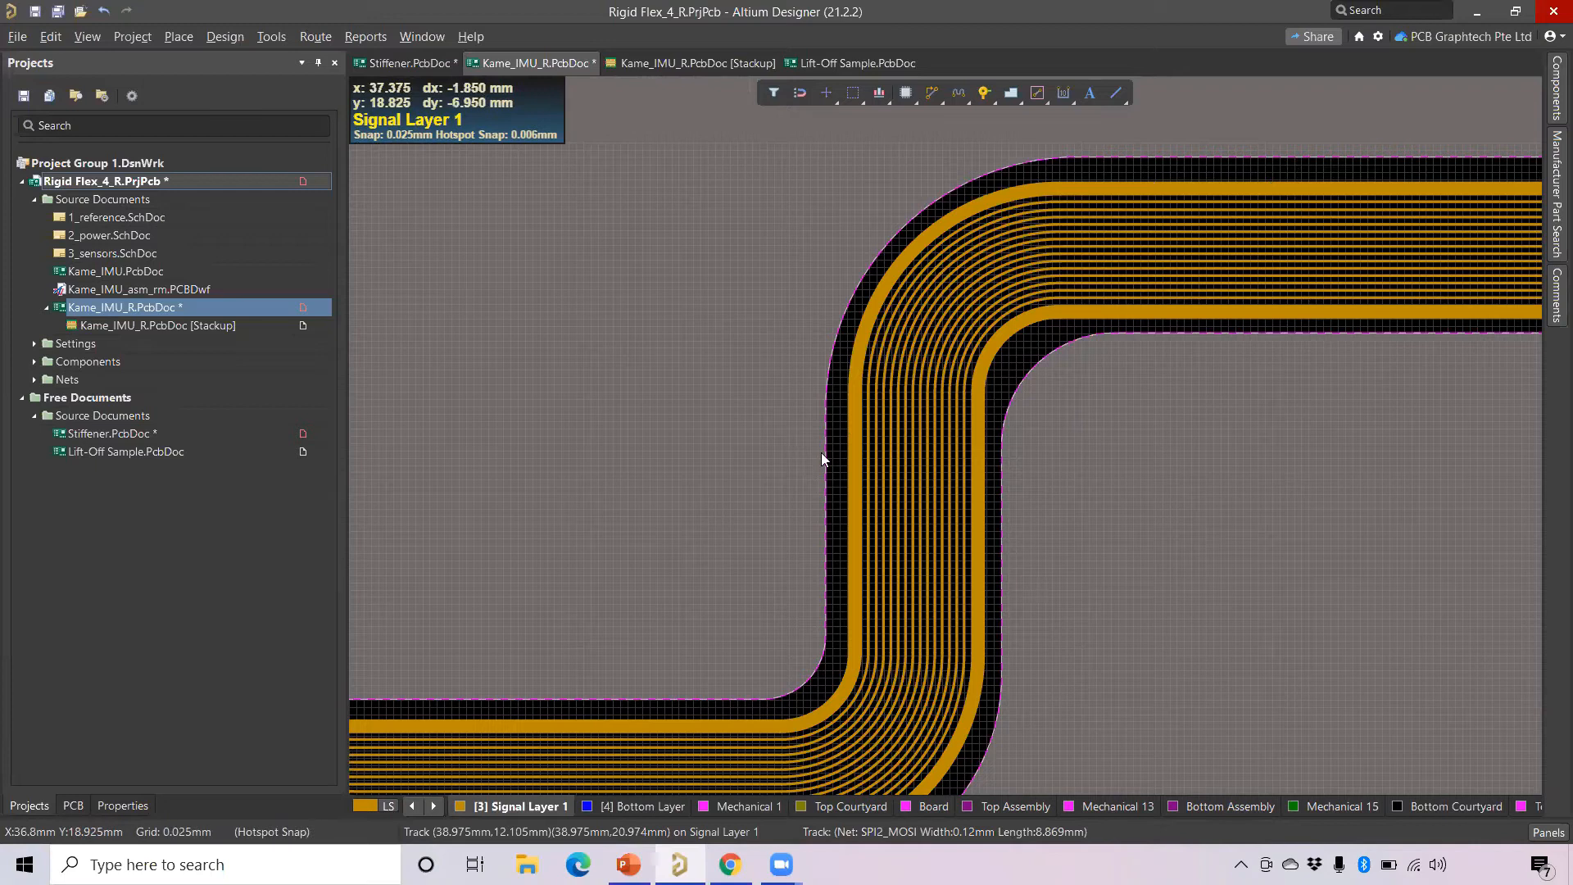
Switch to board planning mode, examine the bending areas against the routed tracks, and return to the 2D layout.
key("1")
right_click_drag(631, 542, 875, 339)
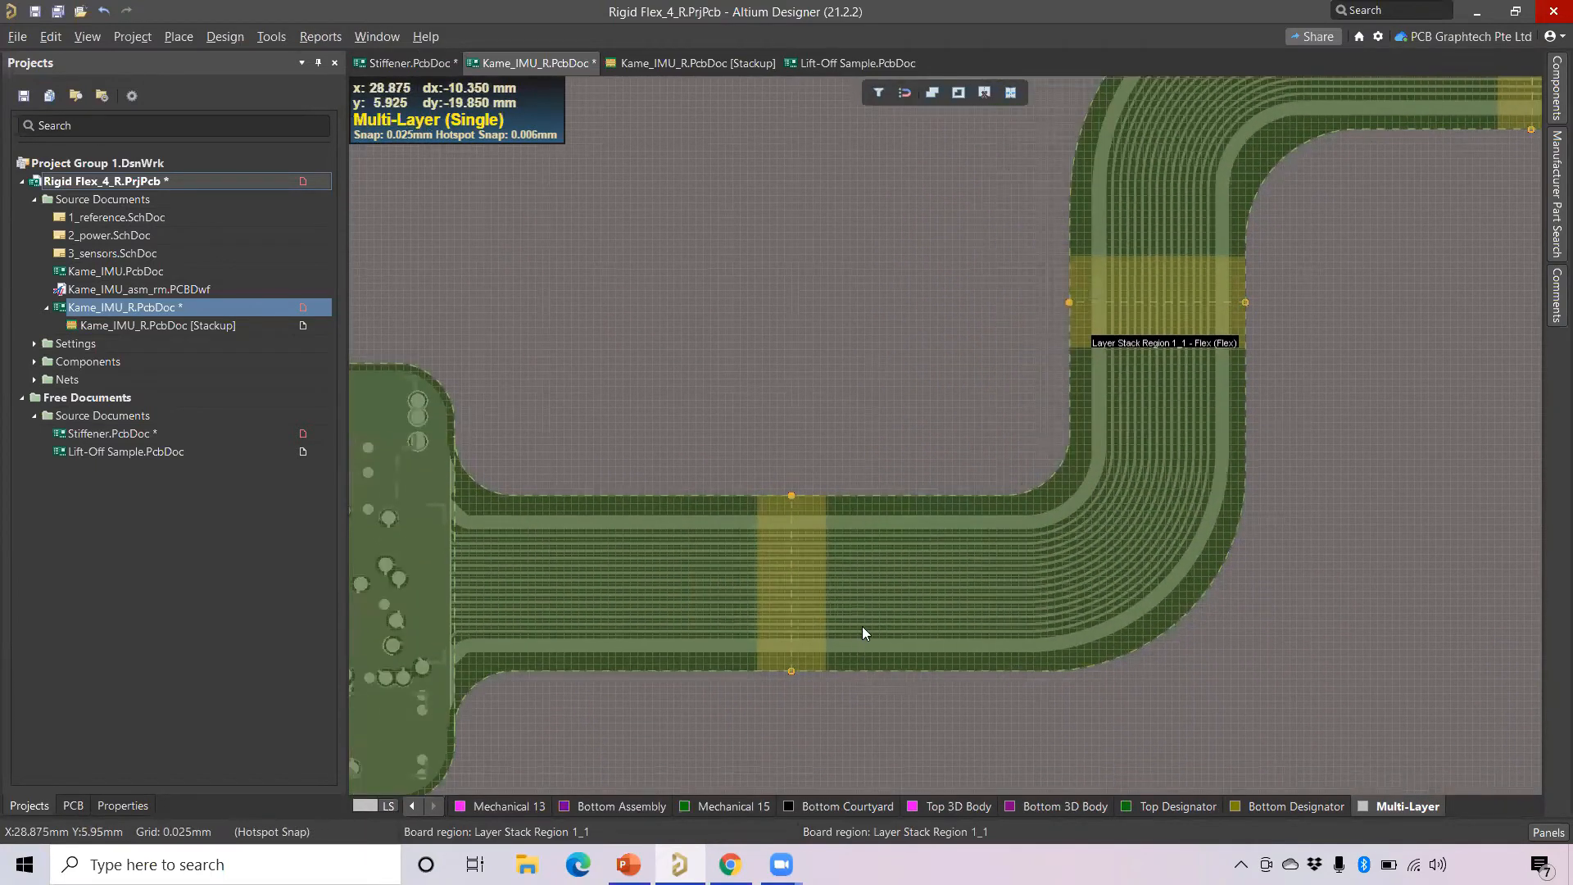
scroll(862, 628, "up", 1, "ctrl")
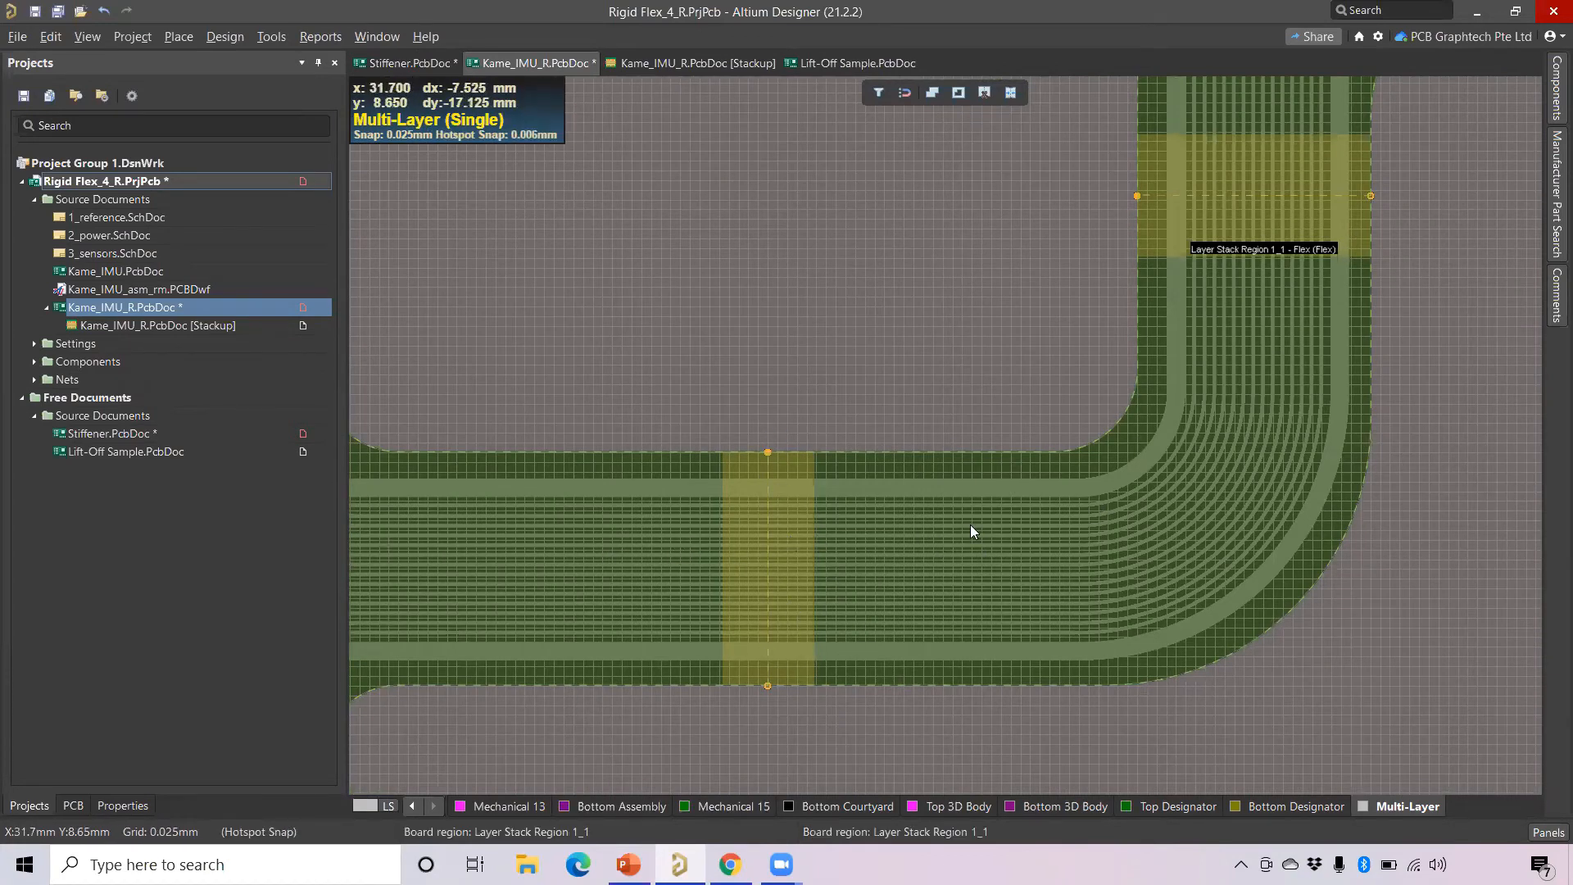
scroll(906, 521, "down", 3, "ctrl")
right_click_drag(1291, 430, 1067, 587)
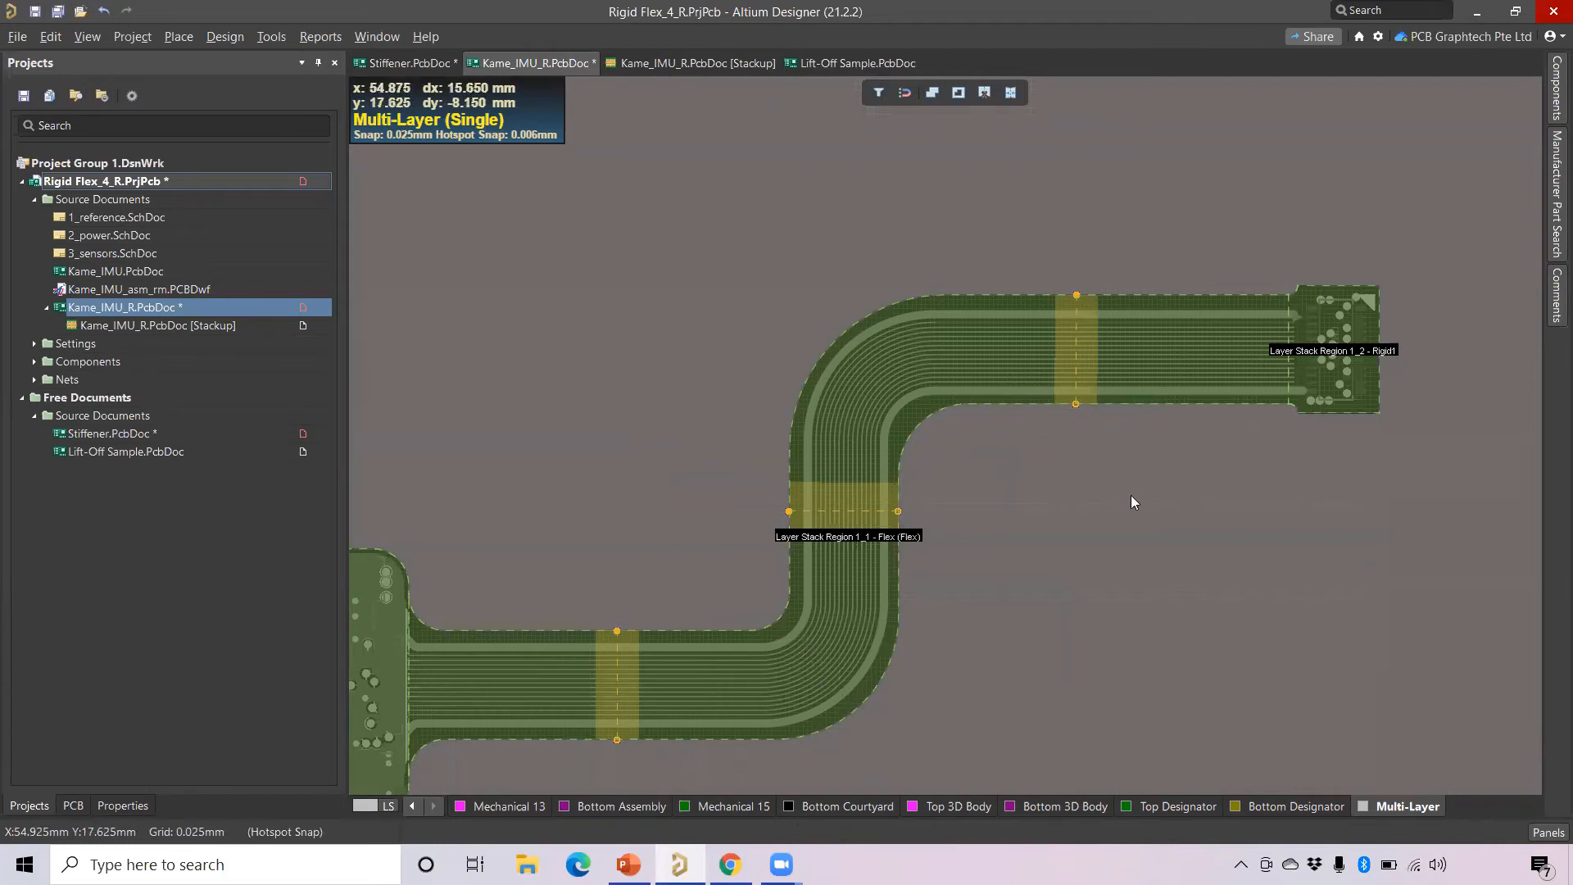
key("2")
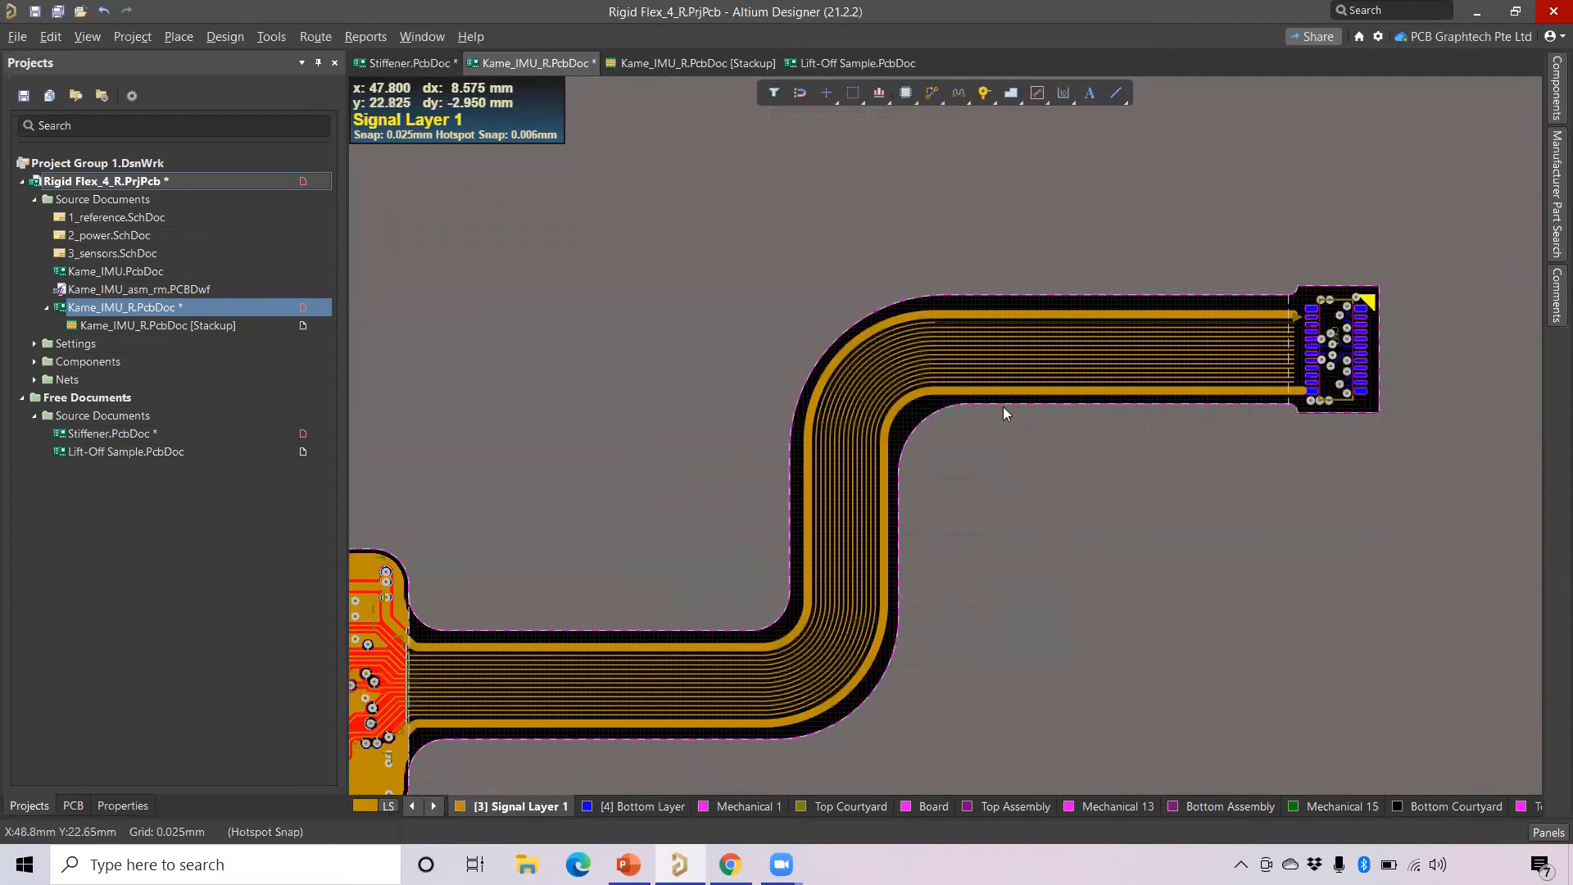
Route the VCC5 track from its end at the connector's flex edge to the VCC5 via, using 45-degree corners.
scroll(1401, 390, "up", 2, "ctrl")
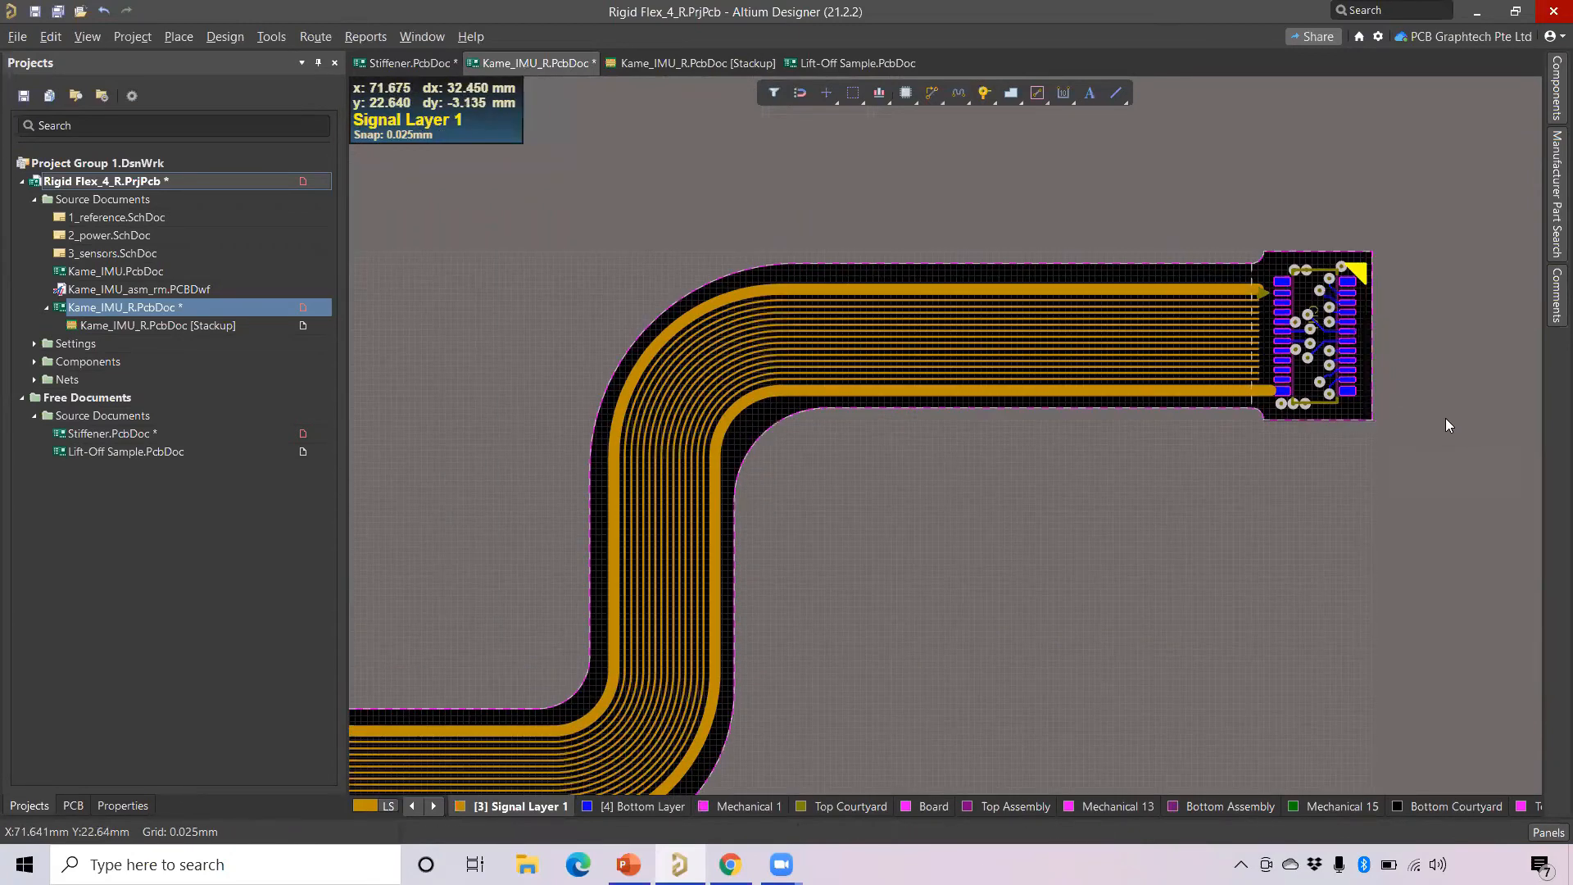
right_click_drag(1202, 514, 1136, 536)
scroll(955, 418, "up", 4, "ctrl")
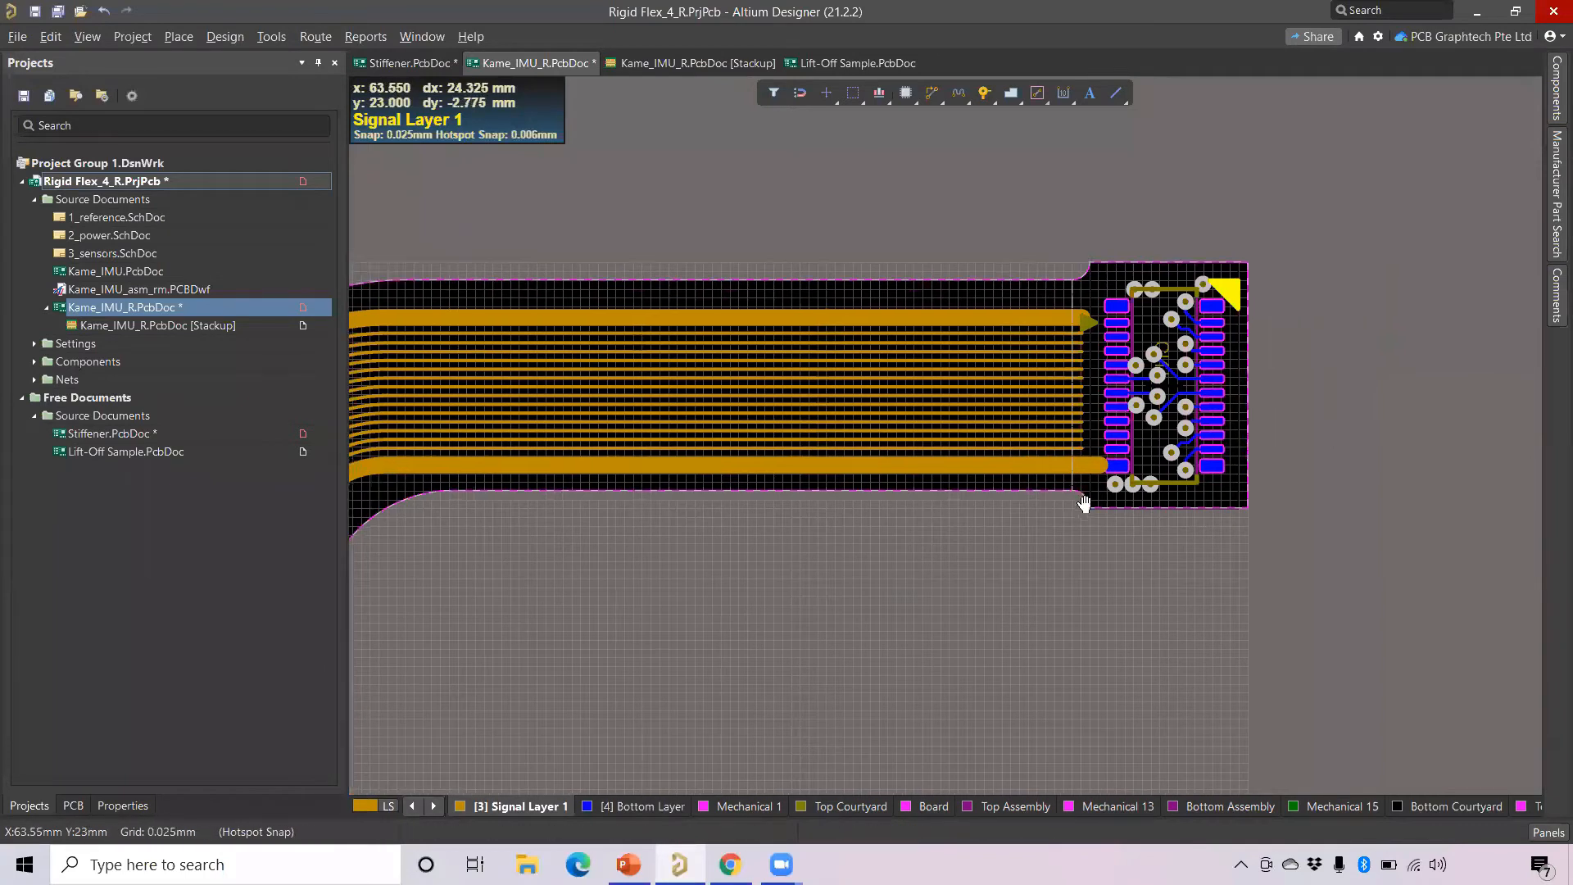
right_click_drag(1063, 468, 1130, 536)
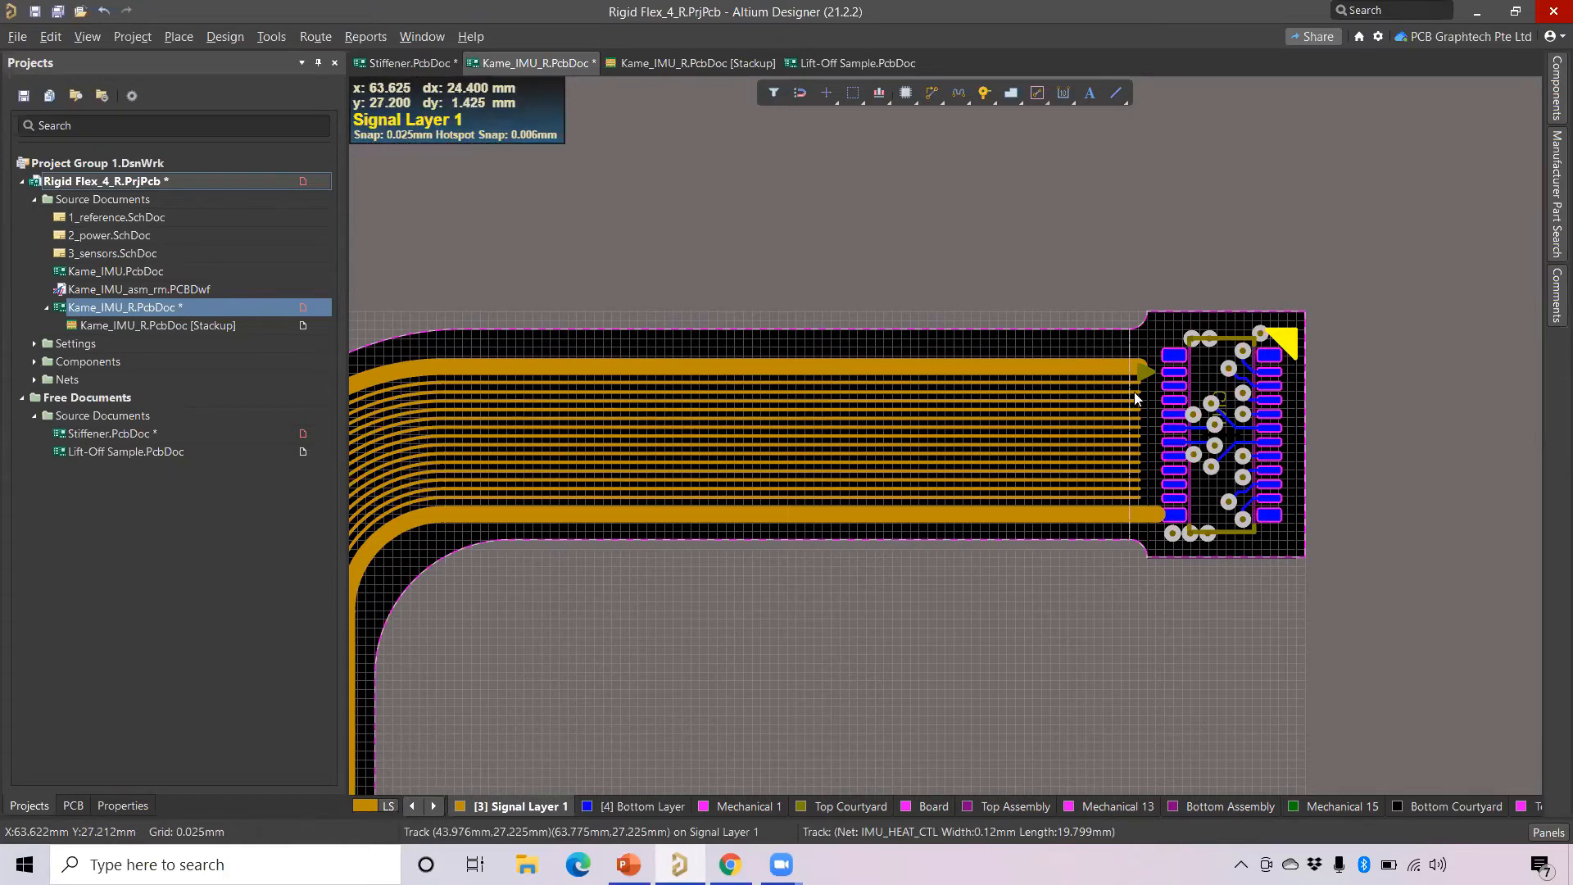
scroll(1165, 364, "up", 2, "ctrl")
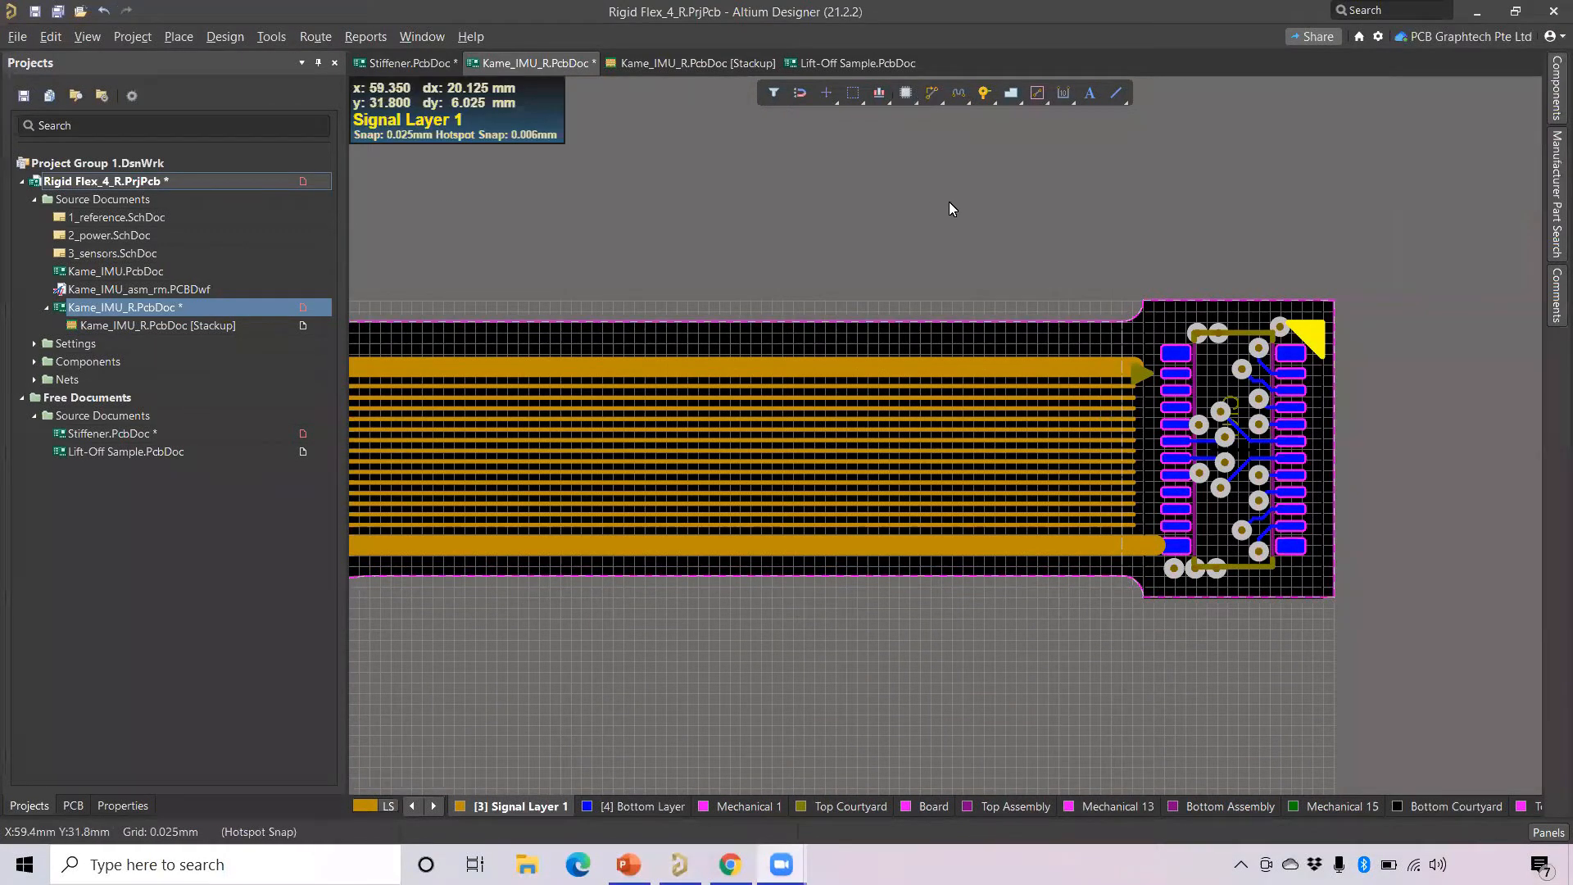
left_click(934, 93)
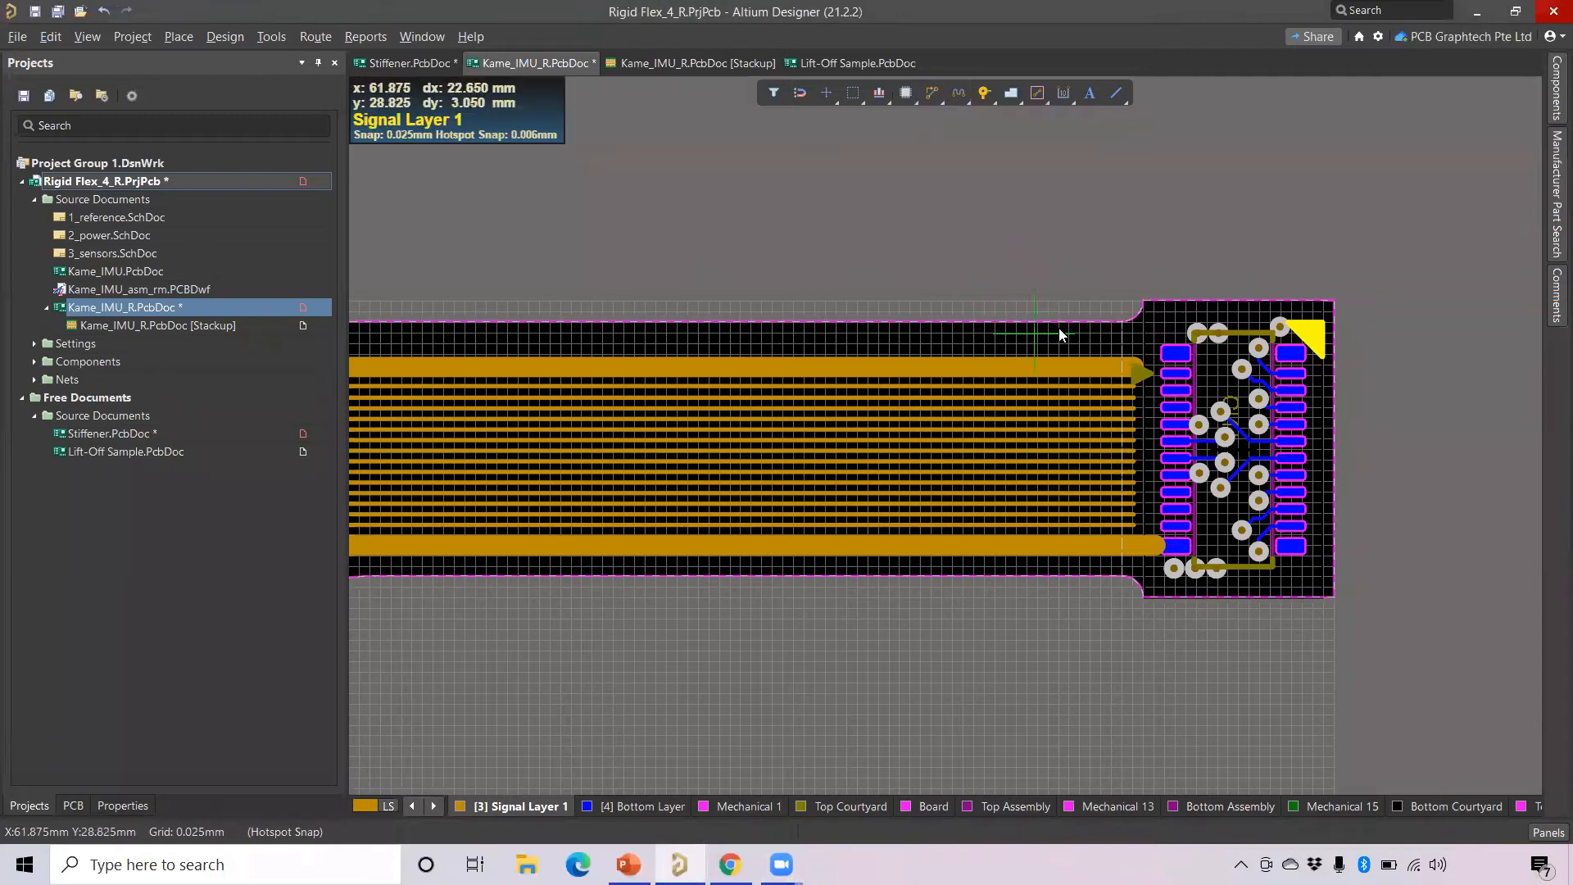
left_click(1128, 364)
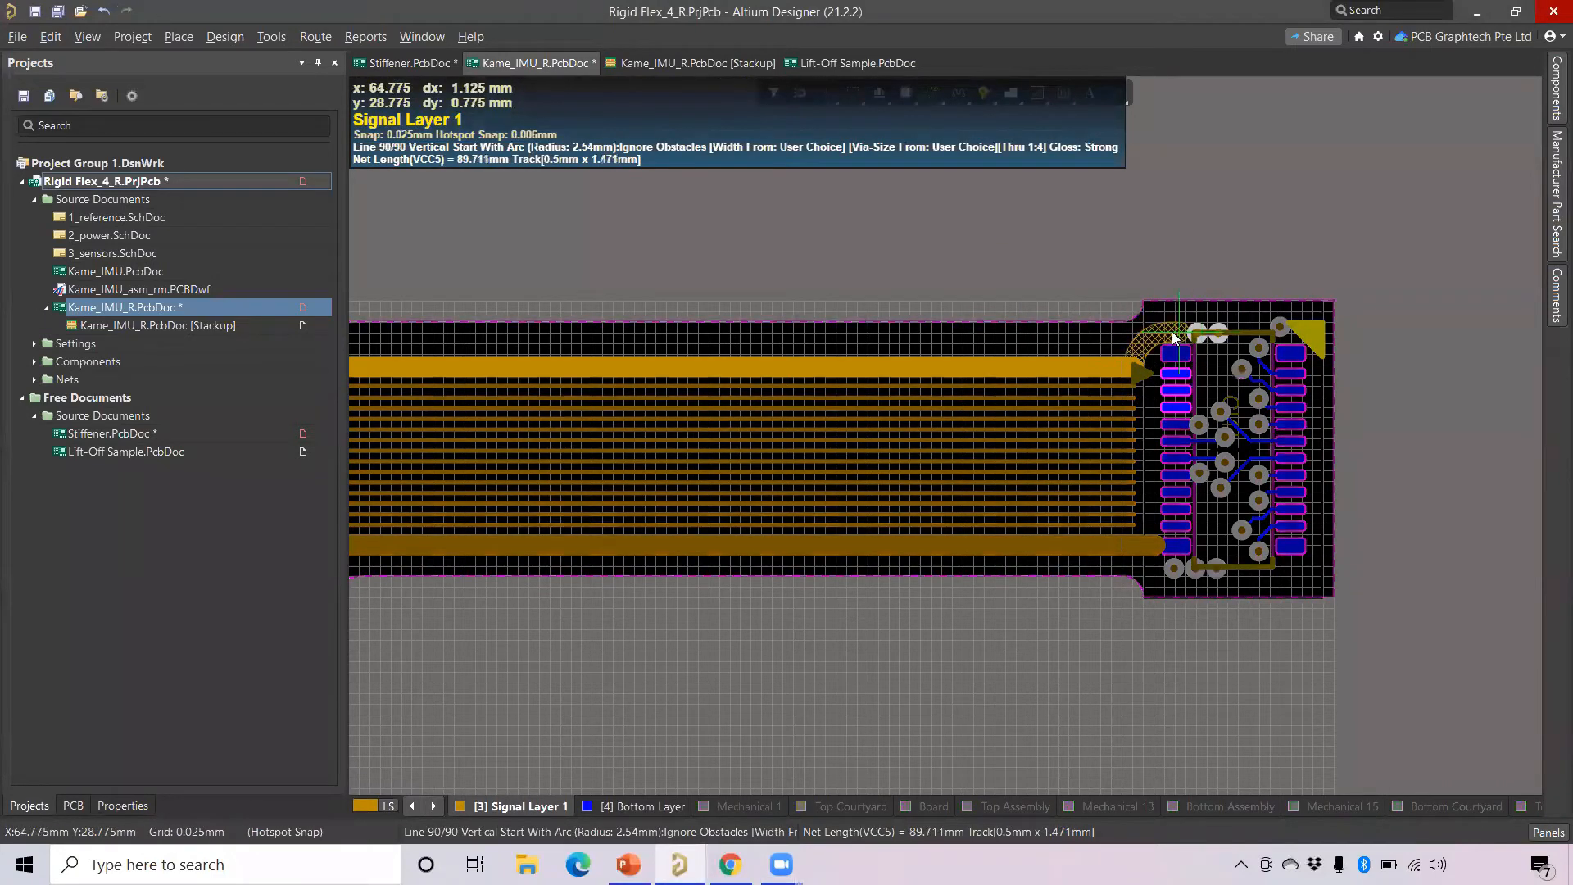
key("shift+space")
key("shift+space")
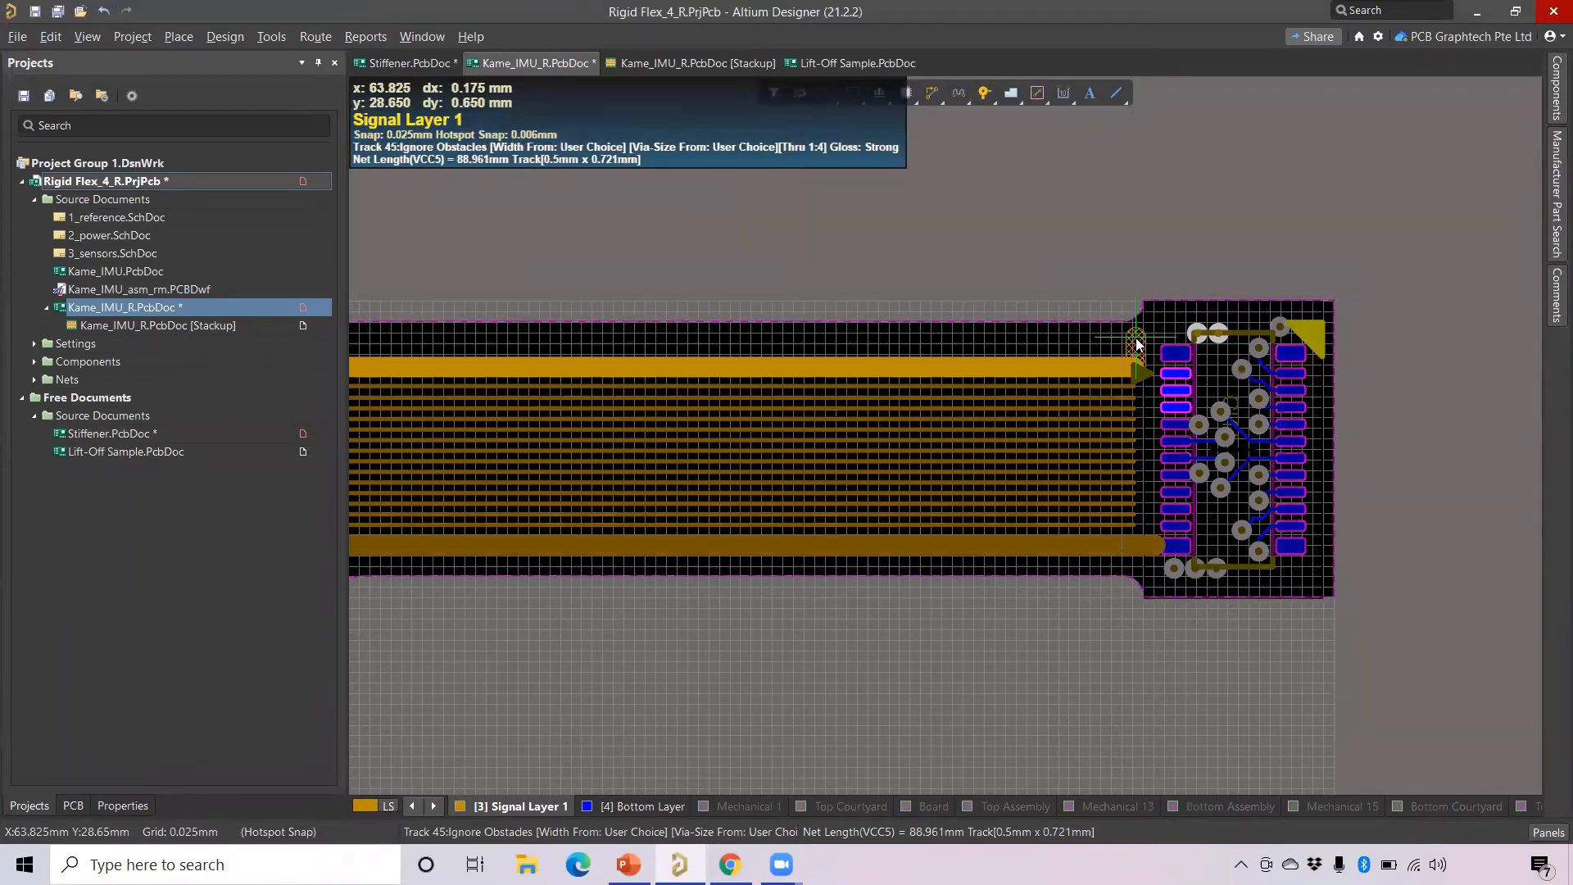
left_click(1201, 336)
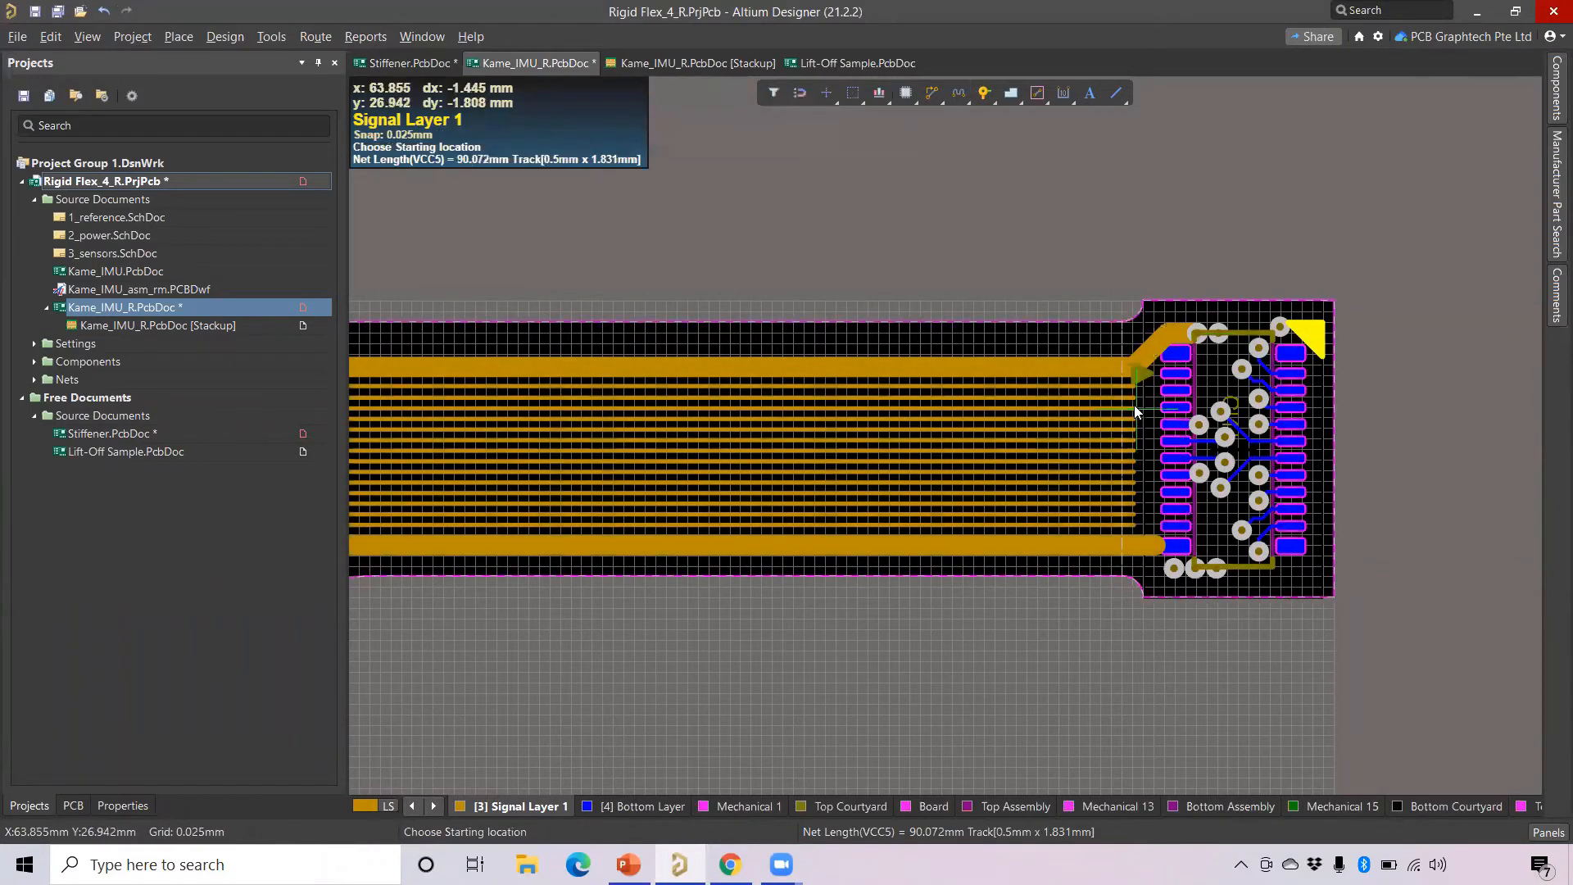
Route the SPWR_ON track diagonally beside the VCC5 track and straight across to its via in the connector area.
scroll(1143, 442, "up", 1, "ctrl")
scroll(1146, 409, "up", 1, "ctrl")
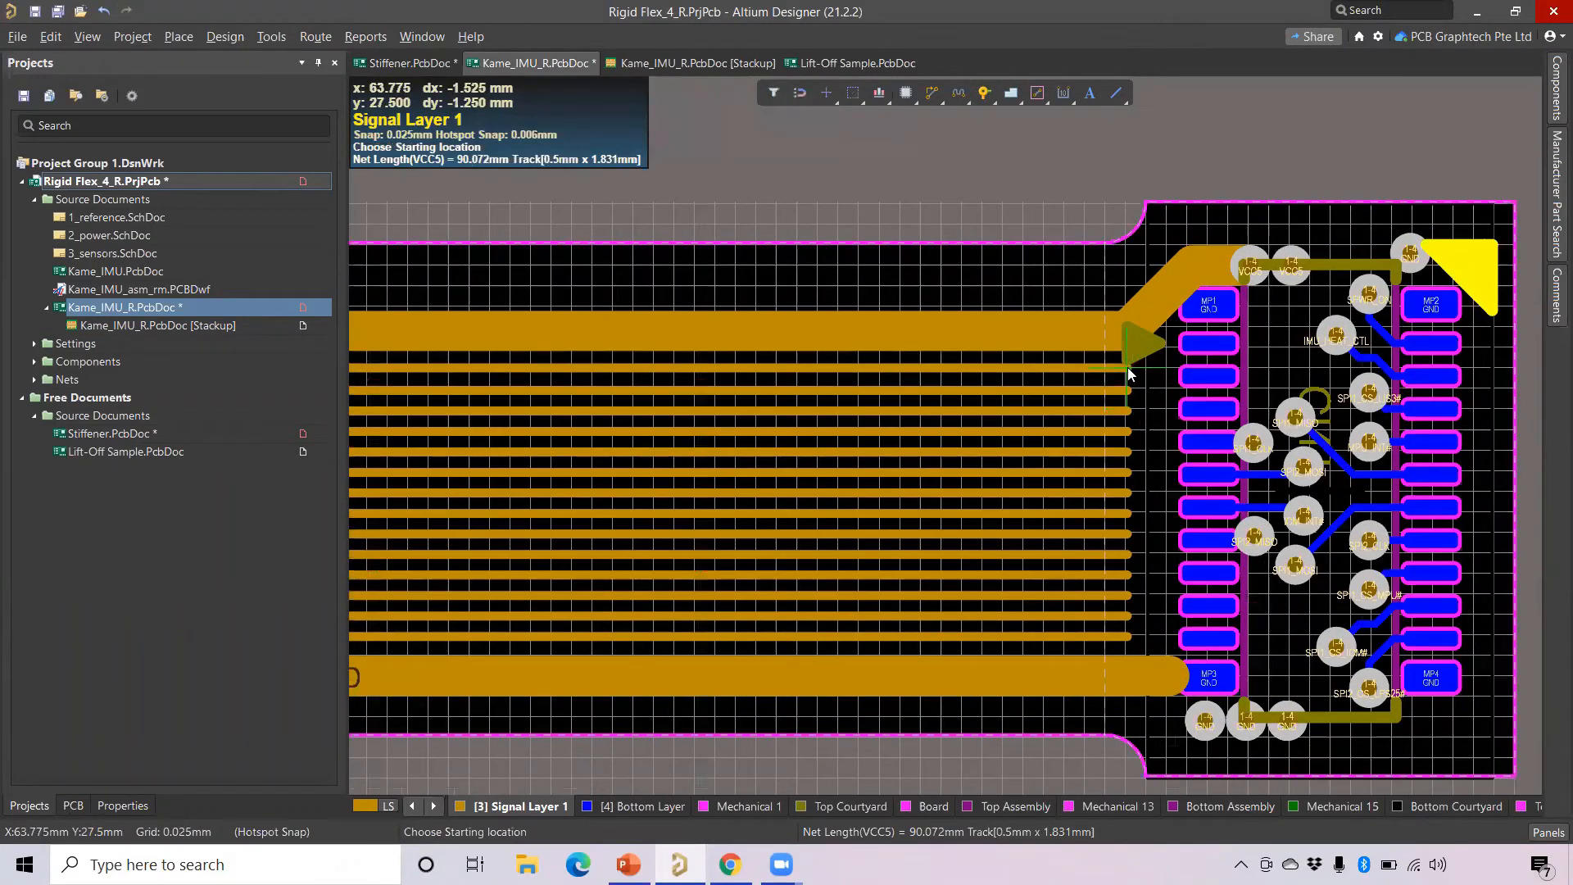
left_click(1131, 369)
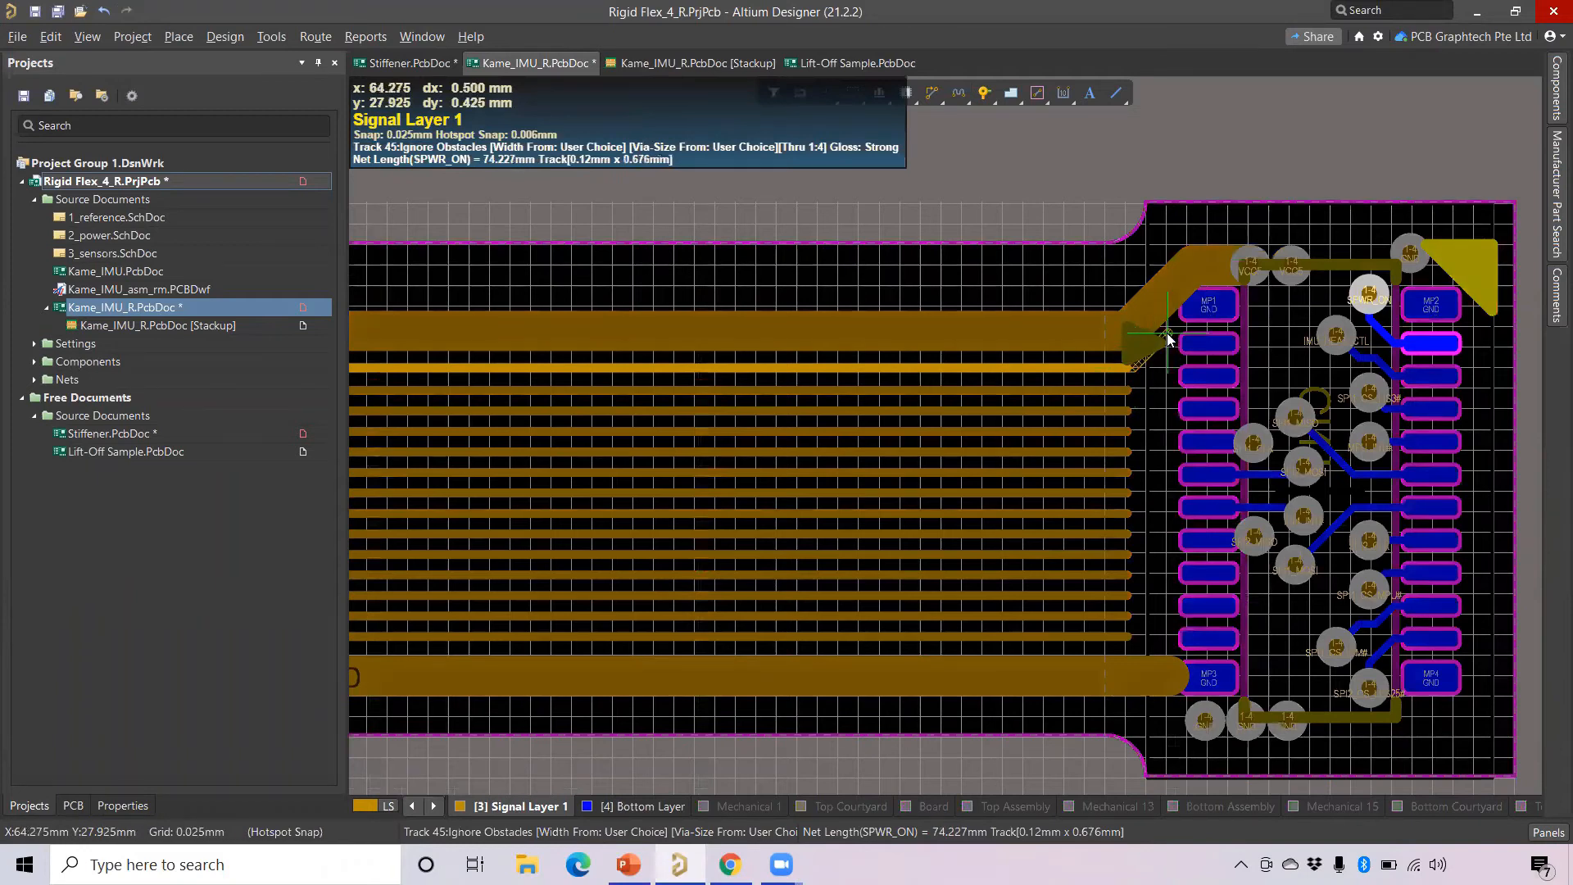
left_click(1209, 296)
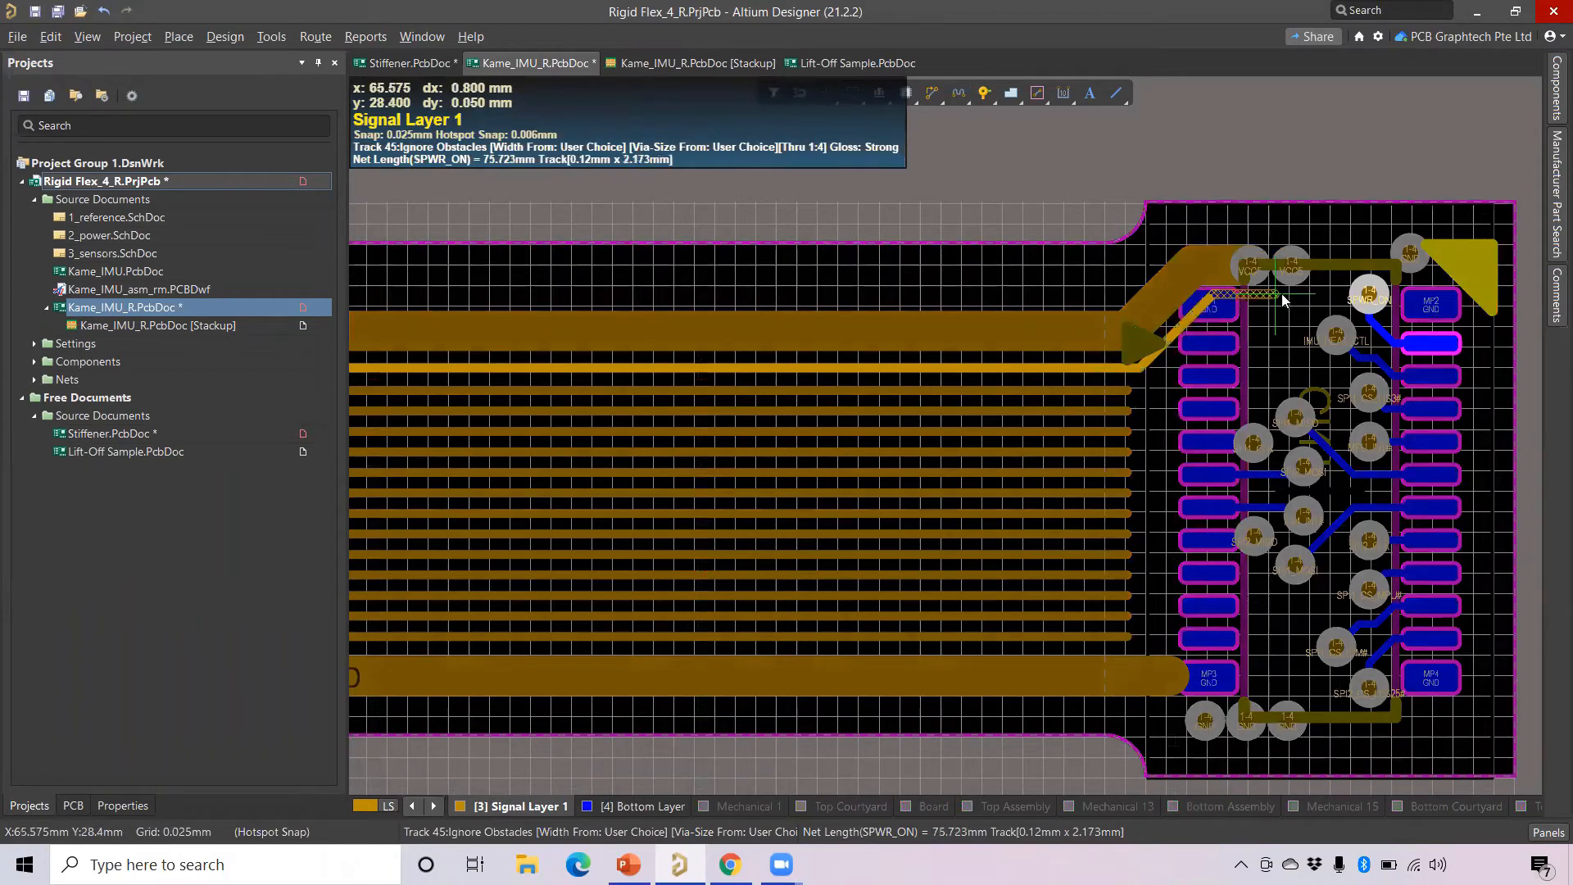
left_click(1371, 292)
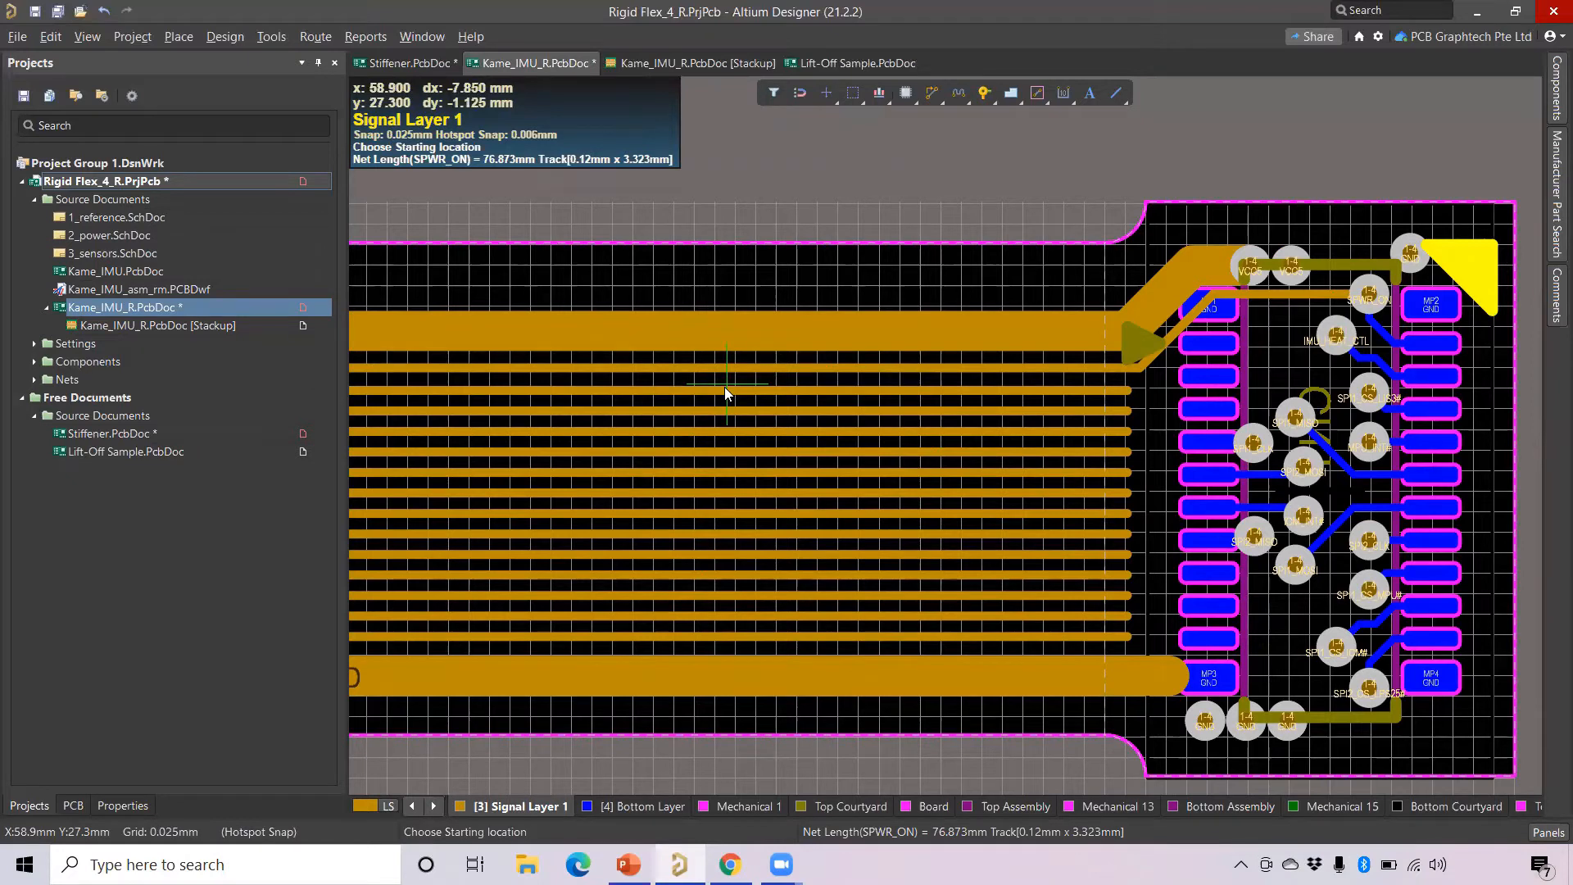
Route the IMU_HEAT_CTL and SPI1_CS_LIS3# tracks from the flex edge to their vias with 45-degree corners.
left_click(1126, 391)
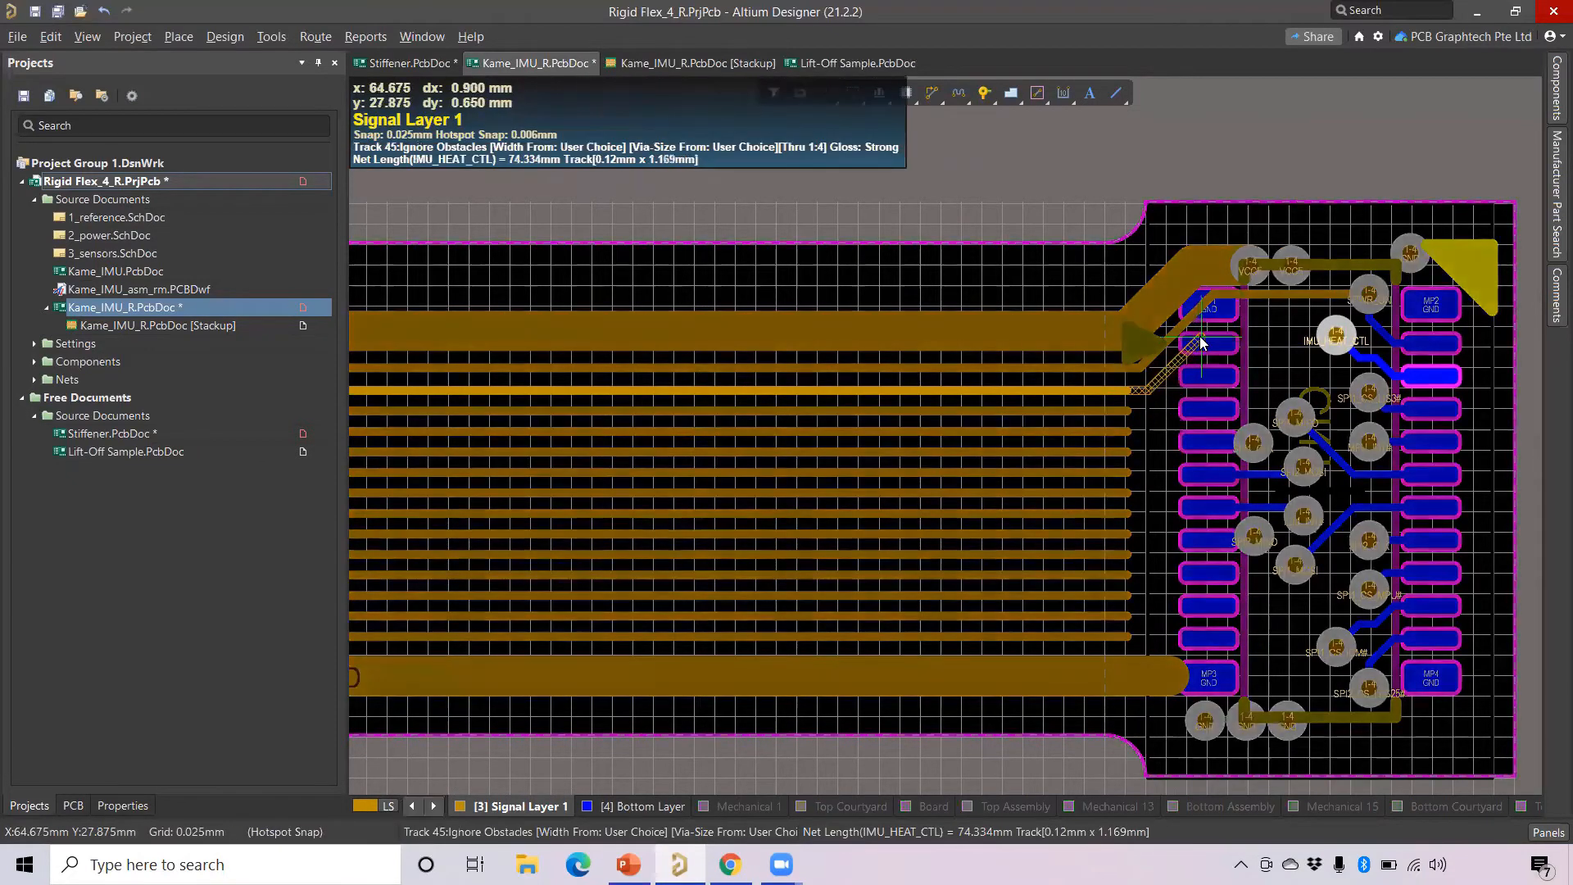
left_click(1202, 334)
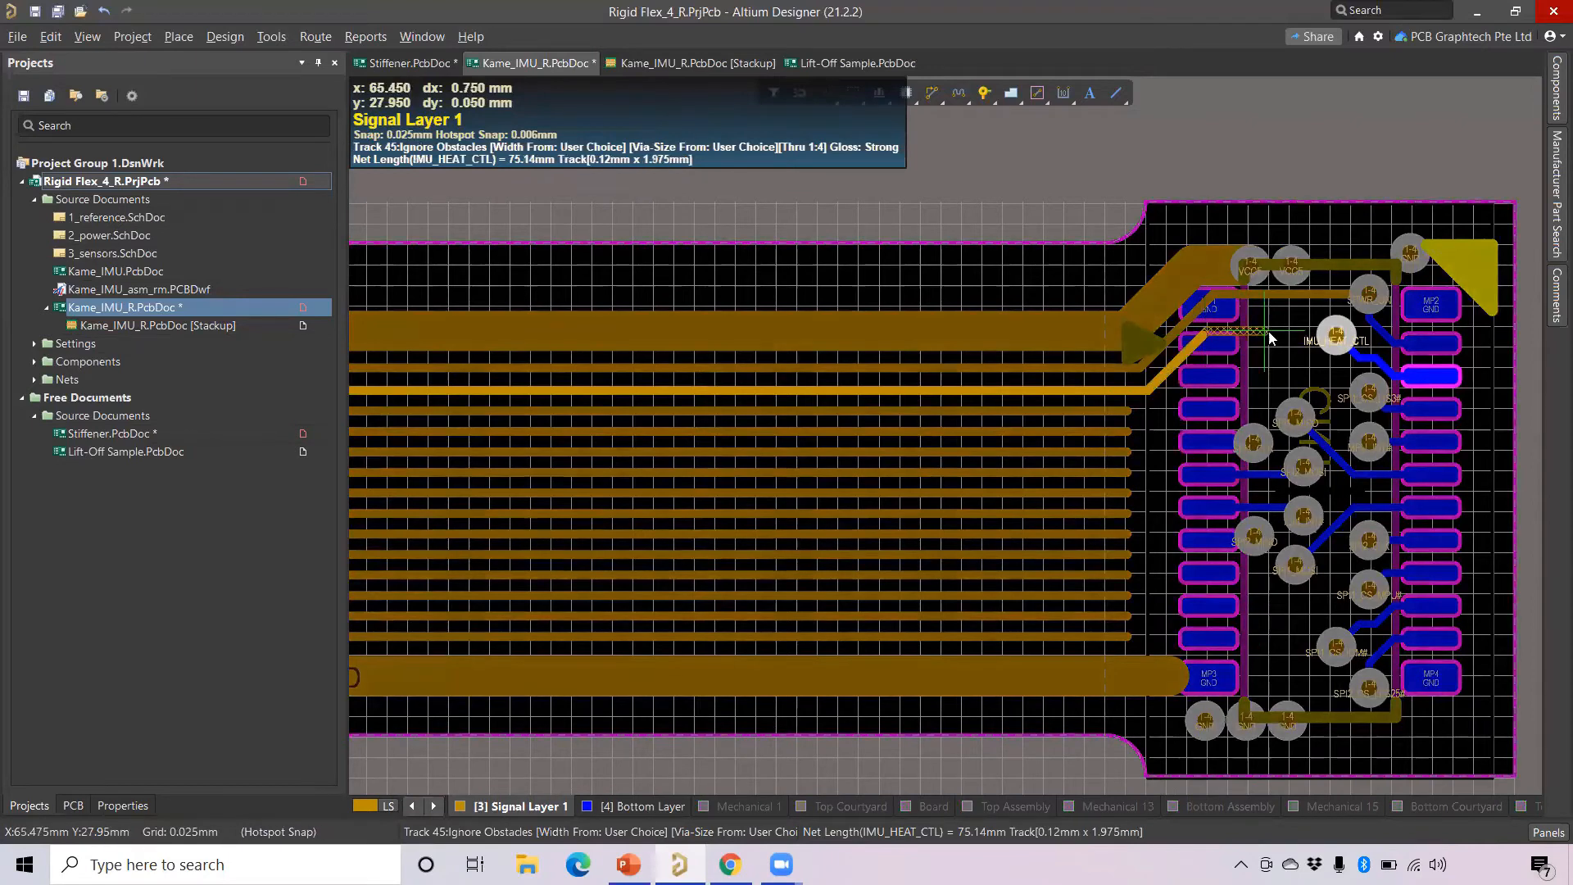
left_click(1335, 335)
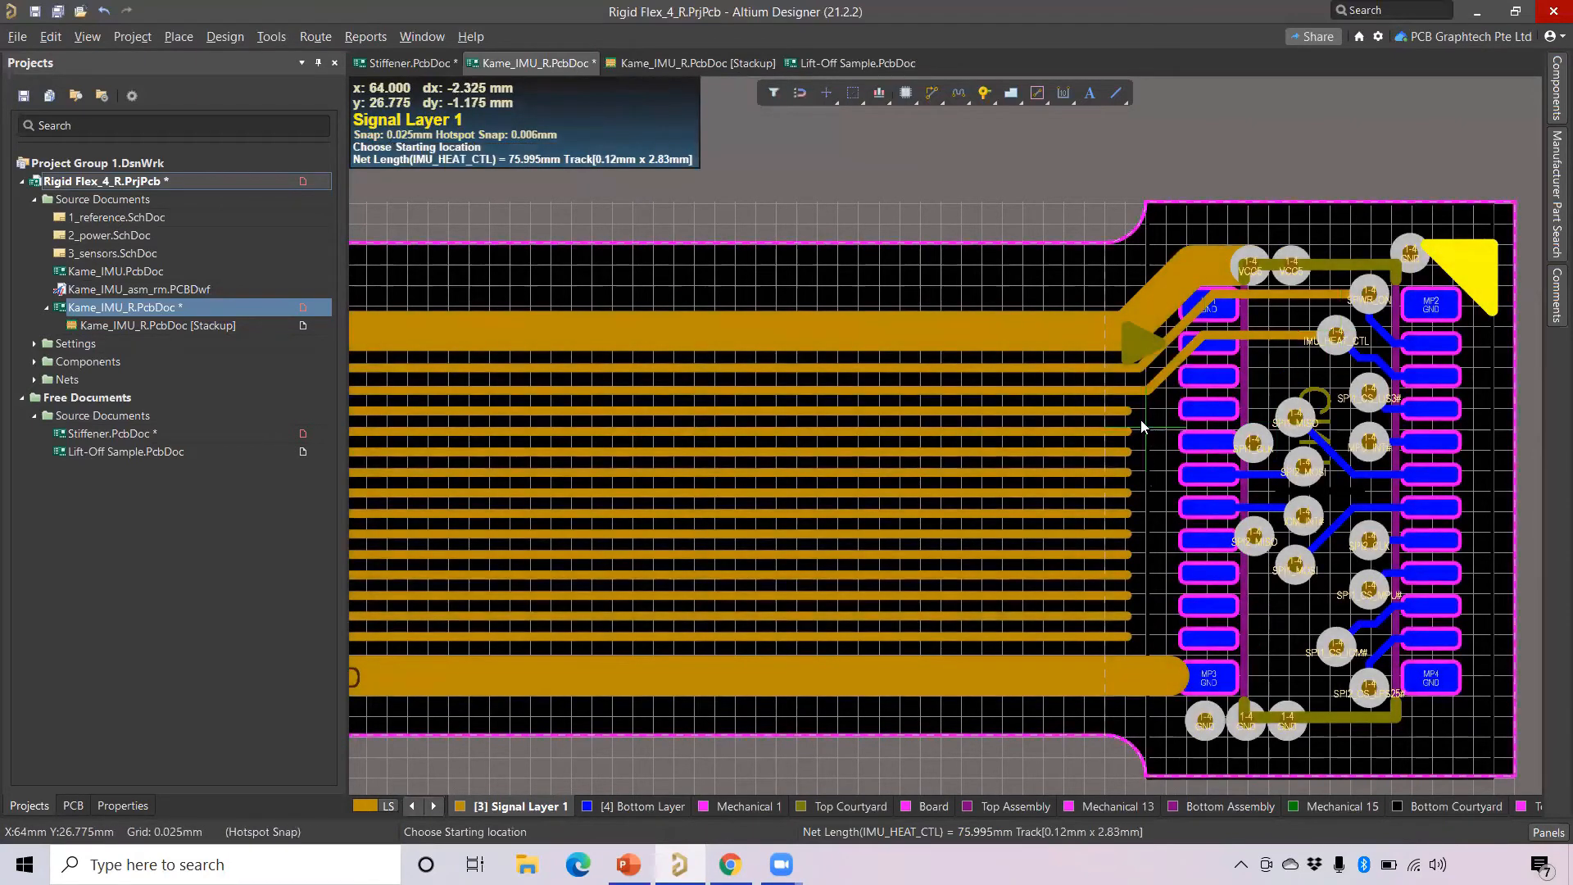
left_click(1128, 413)
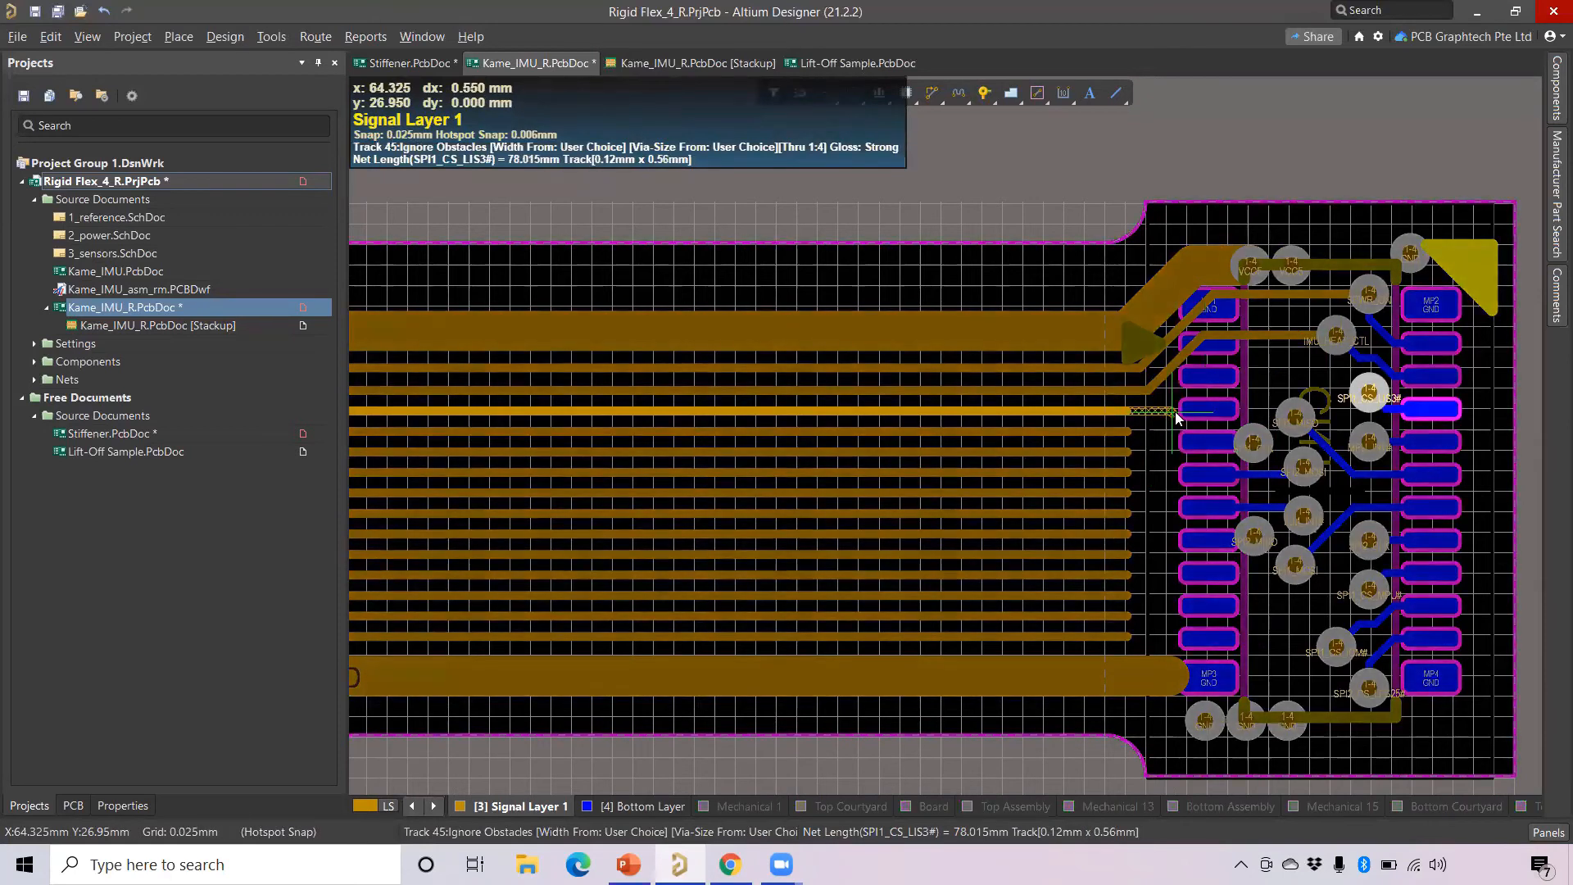
left_click(1179, 412)
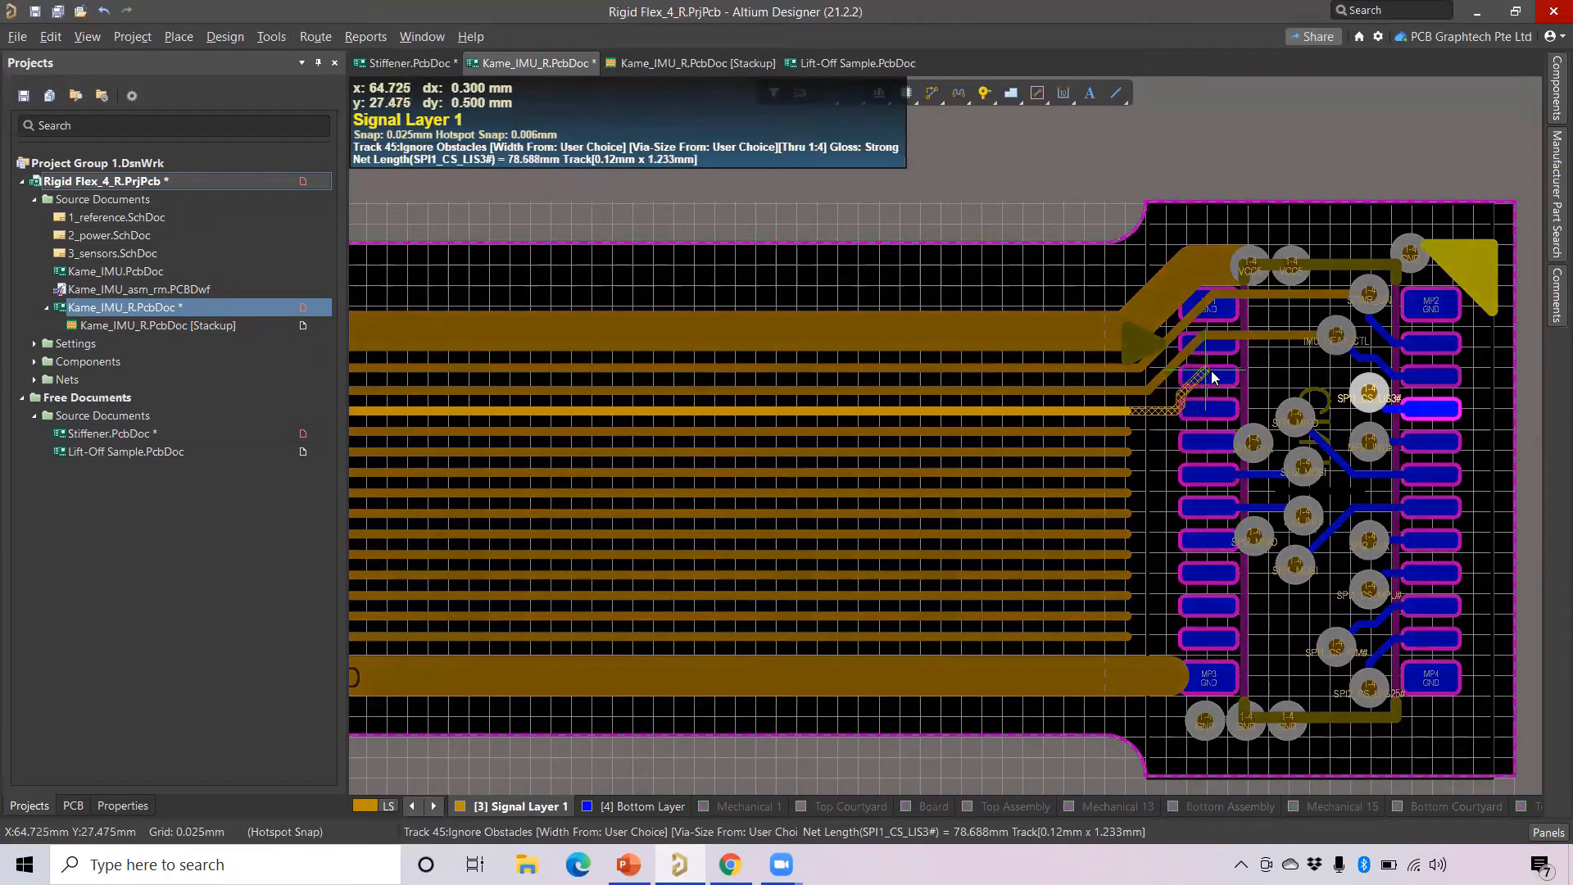
left_click(1369, 393)
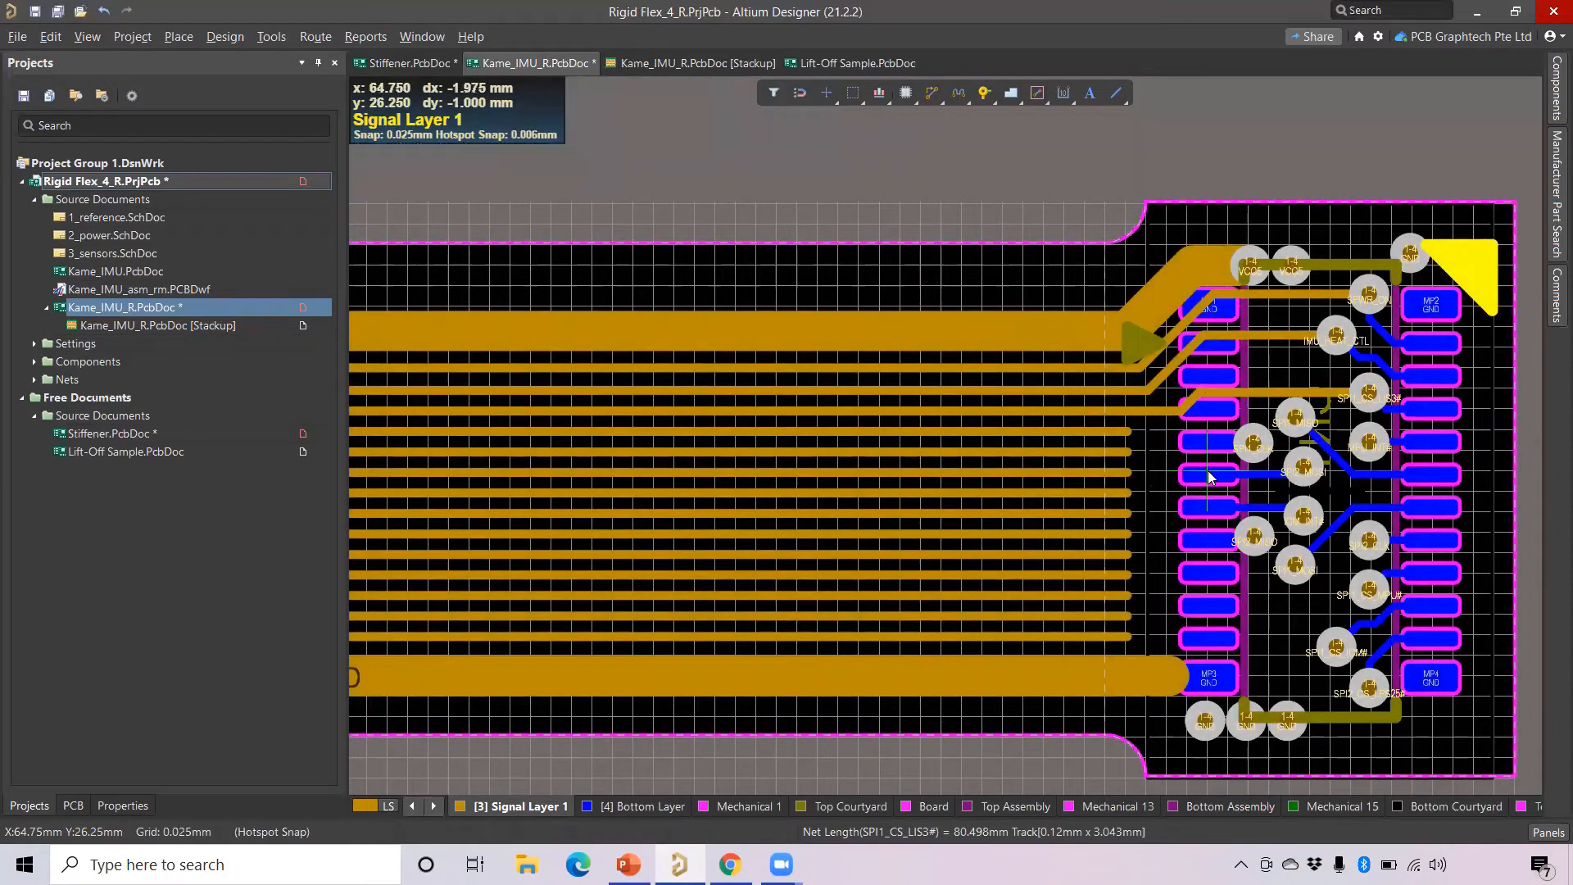
Change the via/TH pad teardrop length and add curved teardrops to all vias, pads, tracks and T-junctions.
right_click_drag(1324, 440, 1102, 516)
scroll(1153, 414, "up", 1, "ctrl")
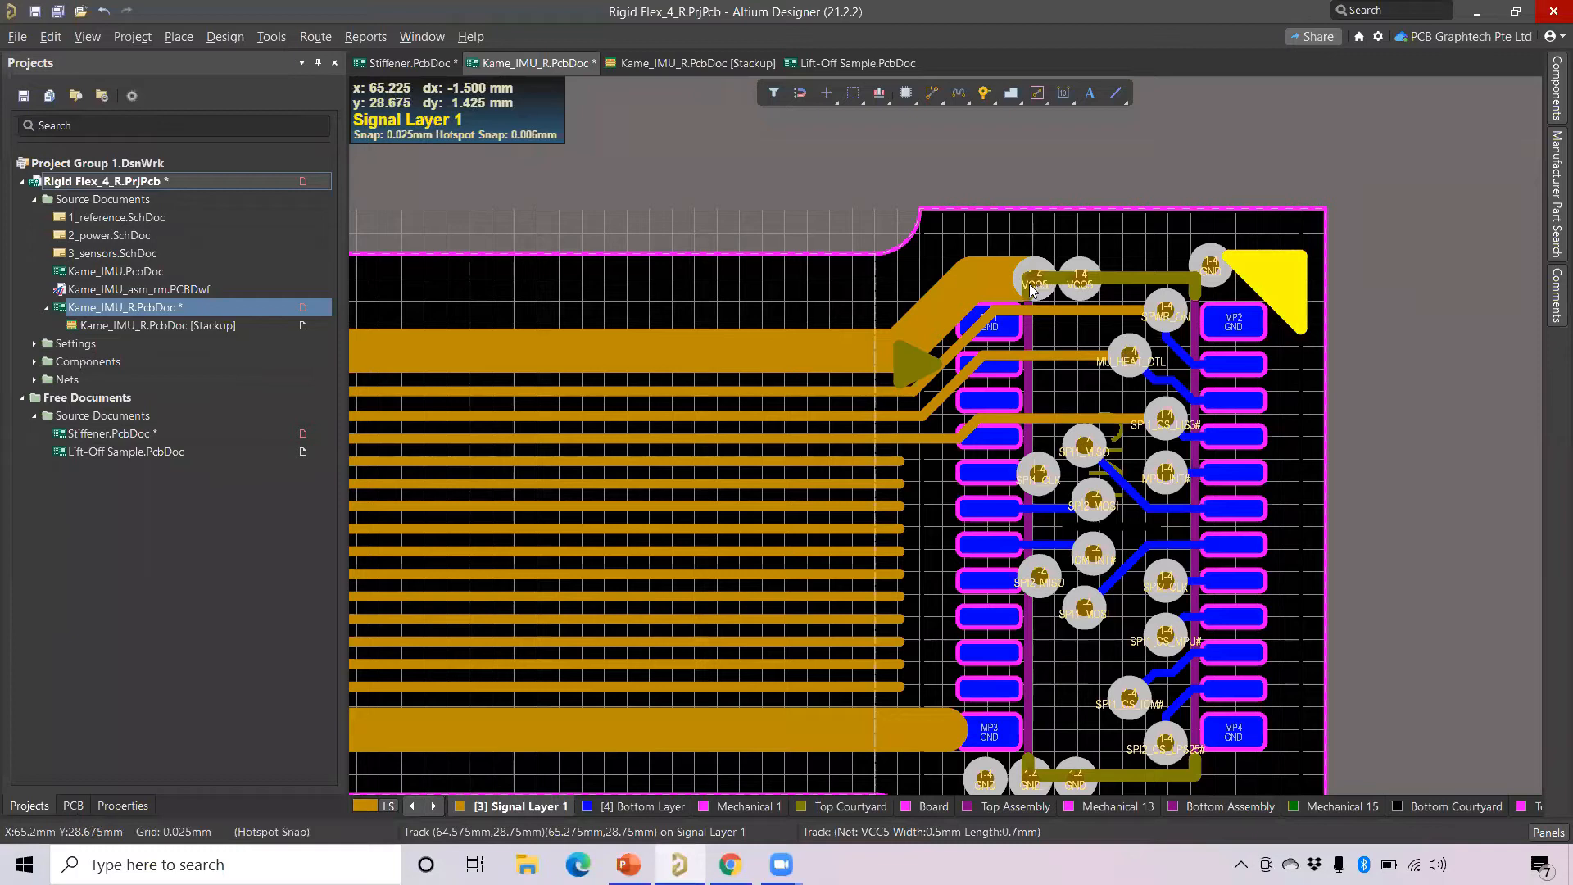
left_click(273, 35)
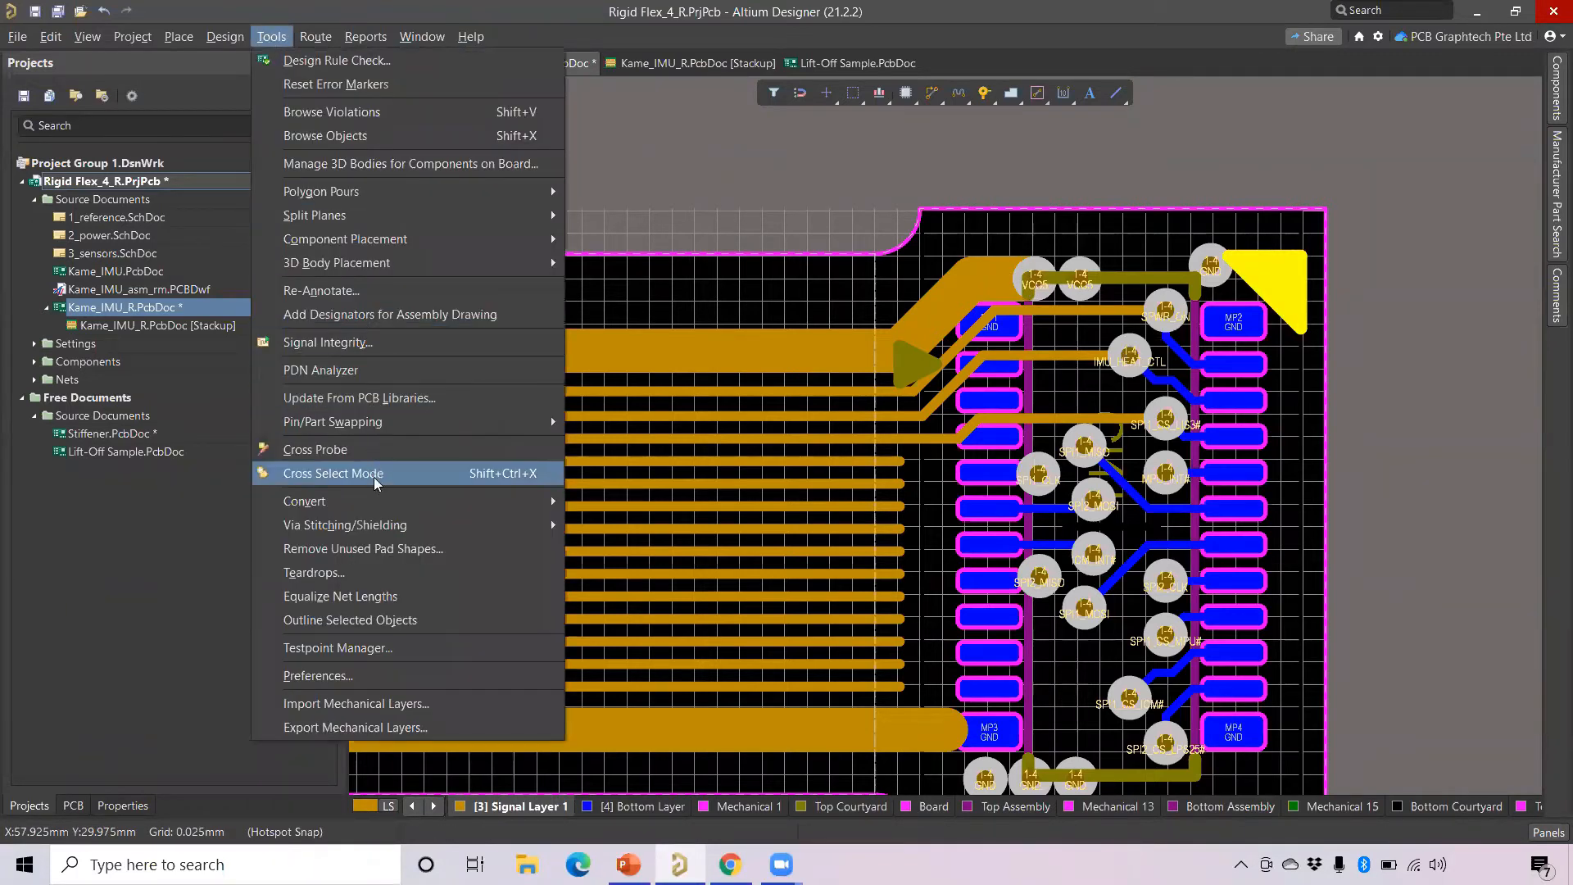
left_click(385, 572)
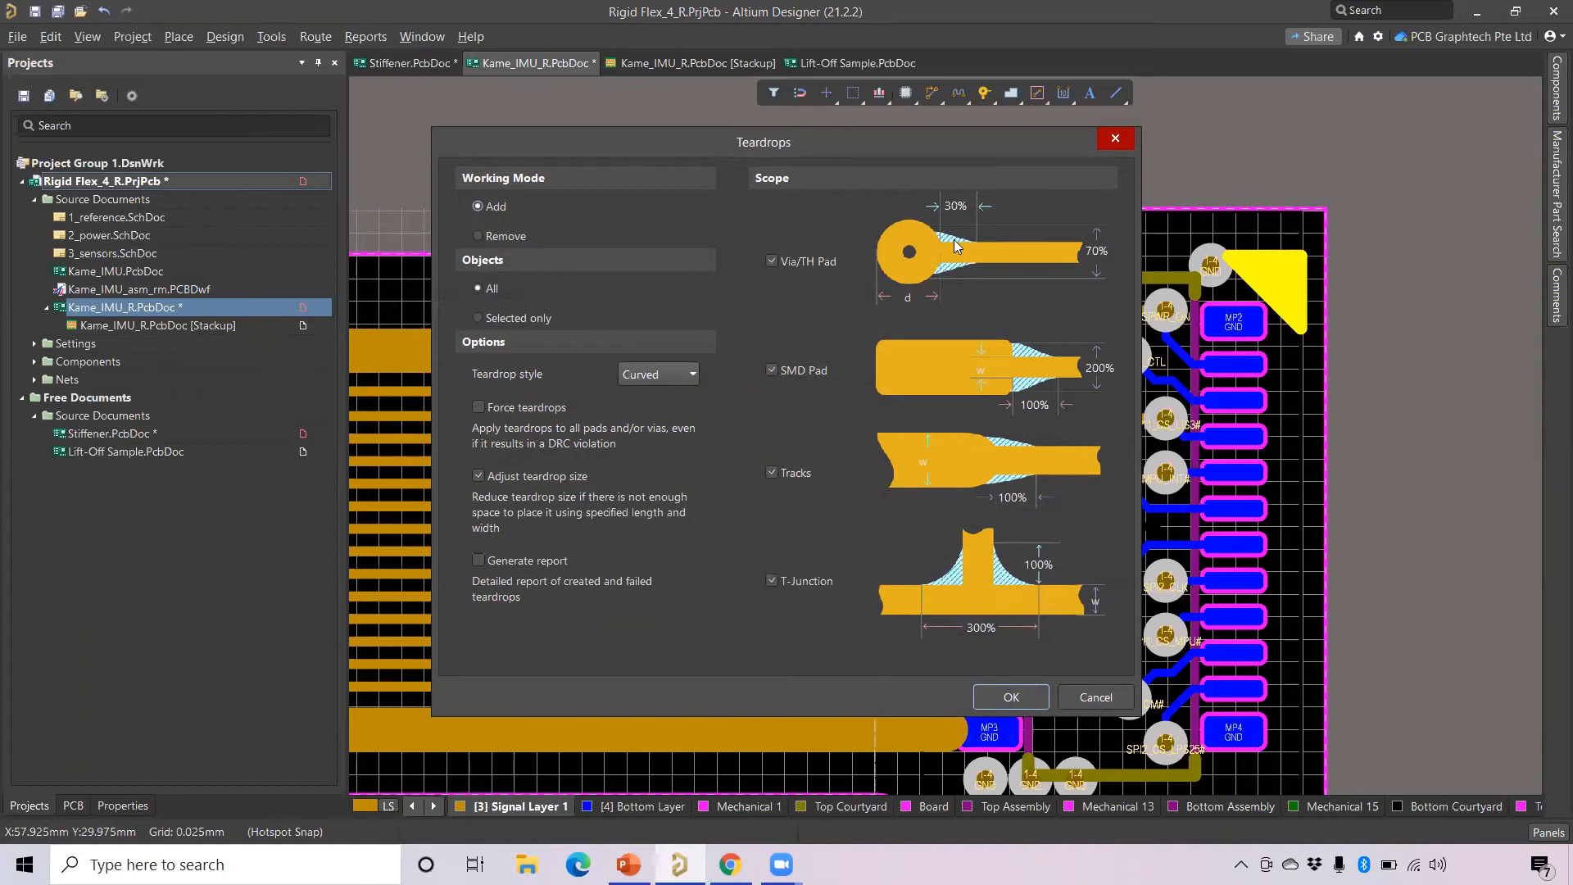
left_click(956, 205)
type("5%")
left_click(1013, 697)
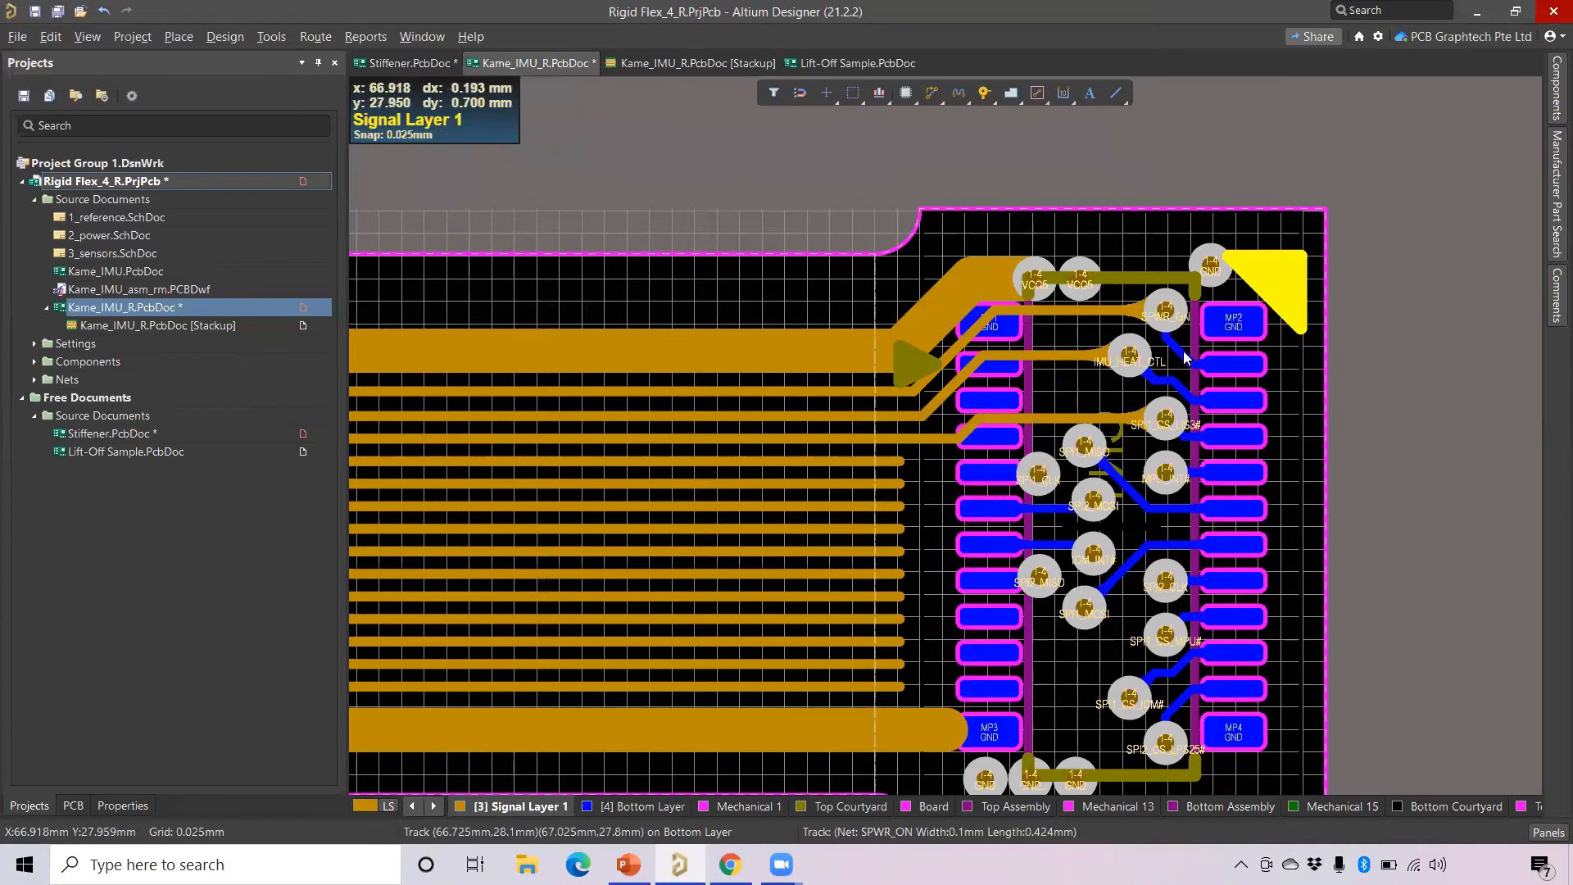
scroll(1183, 352, "up", 4, "ctrl")
scroll(1155, 358, "up", 1, "ctrl")
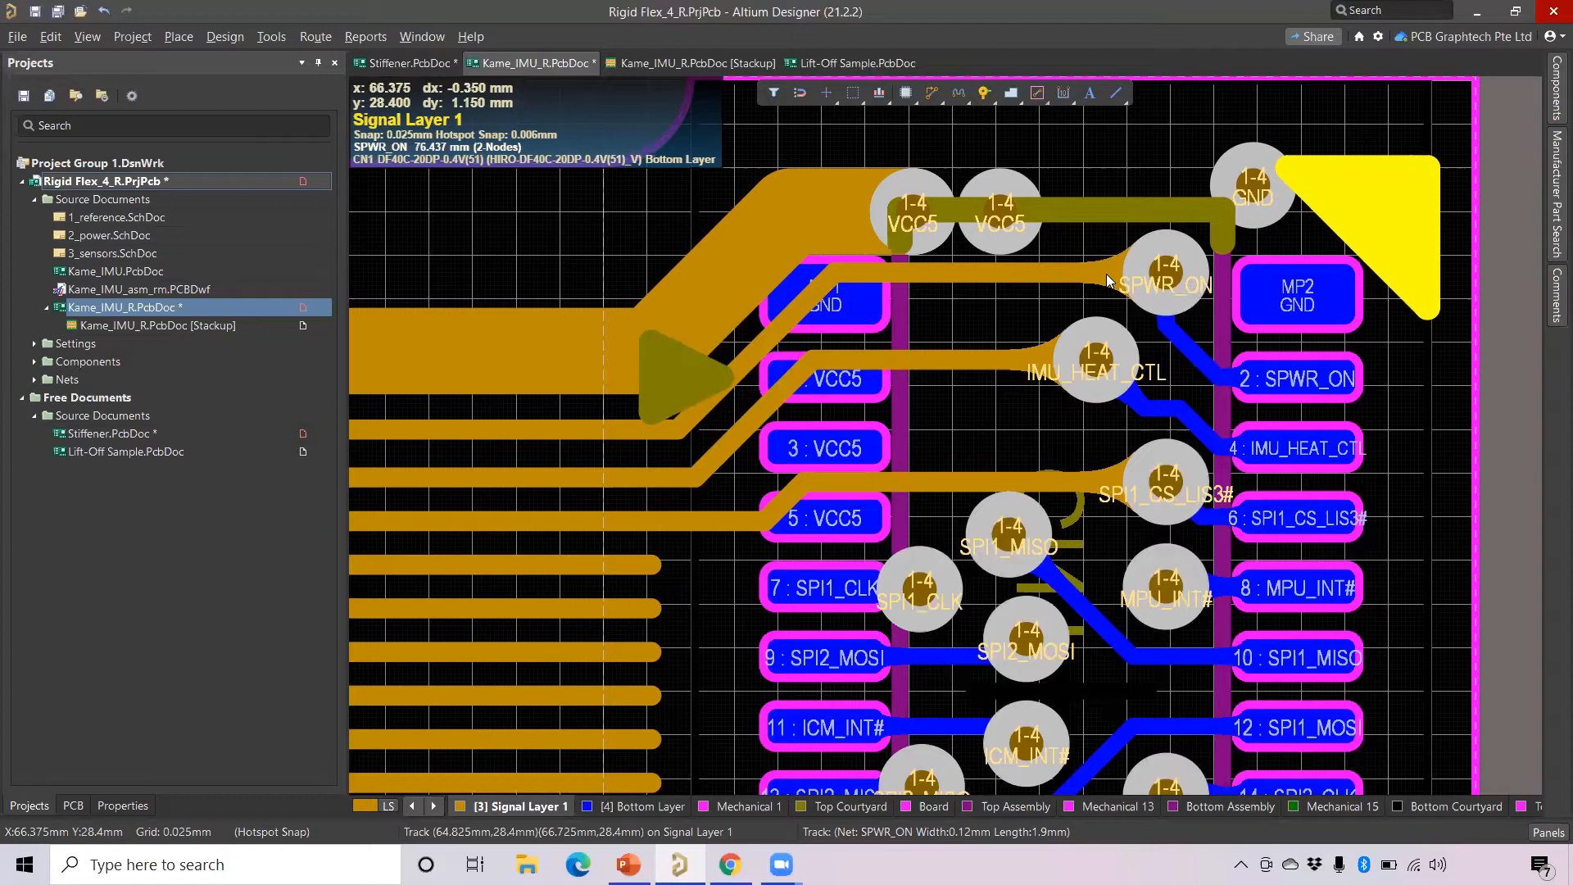
Examine the Signal Layer 1 routing along the flex section from the connector back to the rigid board's edge.
scroll(1129, 326, "down", 1, "ctrl")
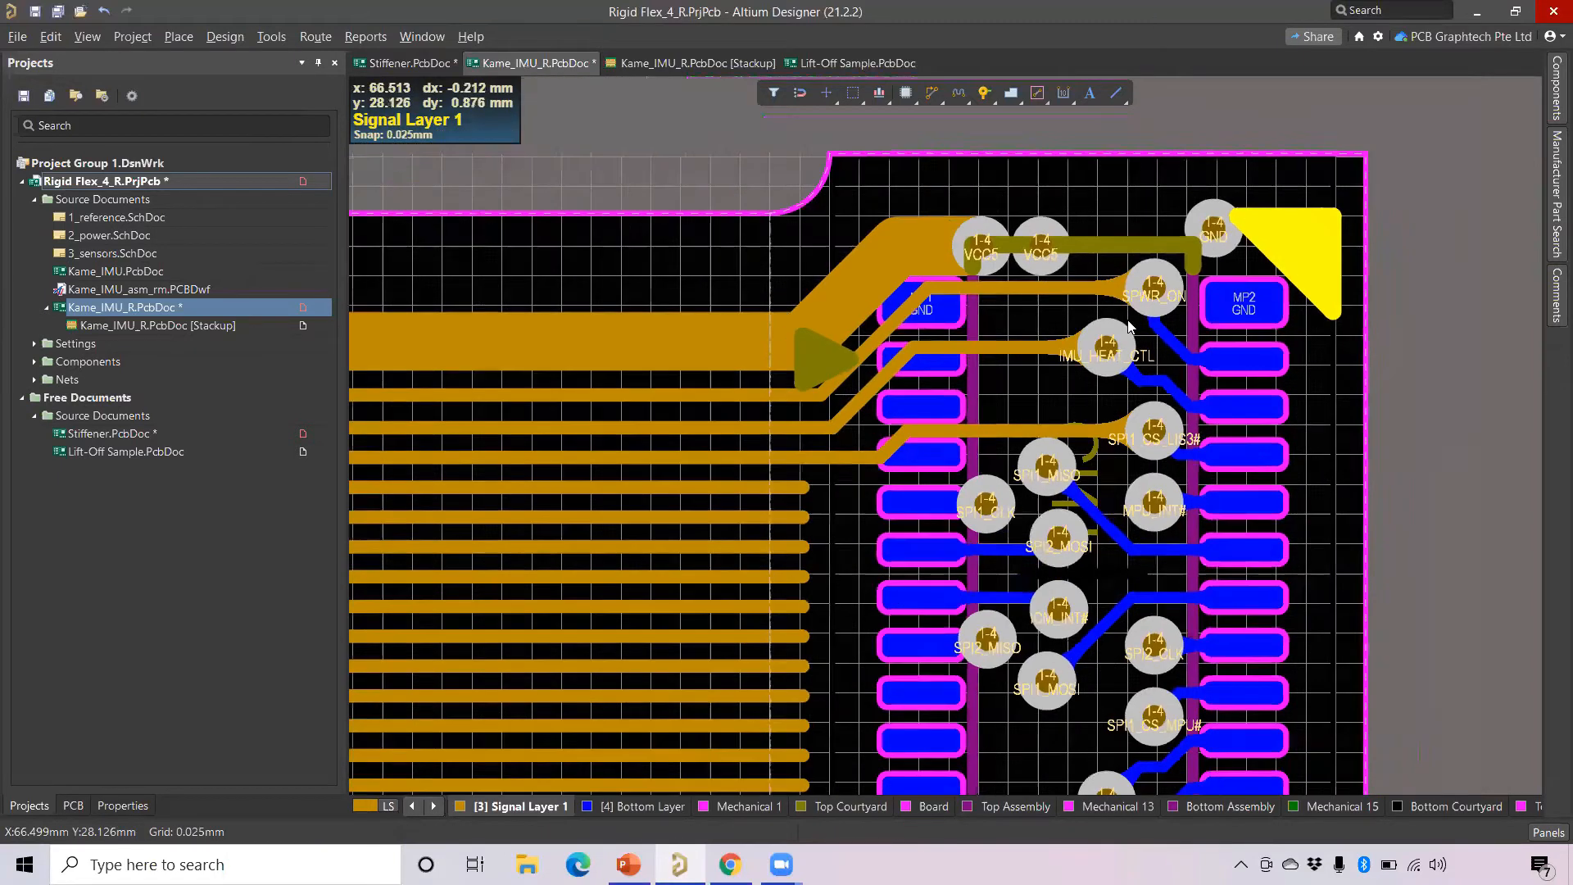
scroll(1129, 326, "down", 1, "ctrl")
scroll(1135, 418, "down", 1, "ctrl")
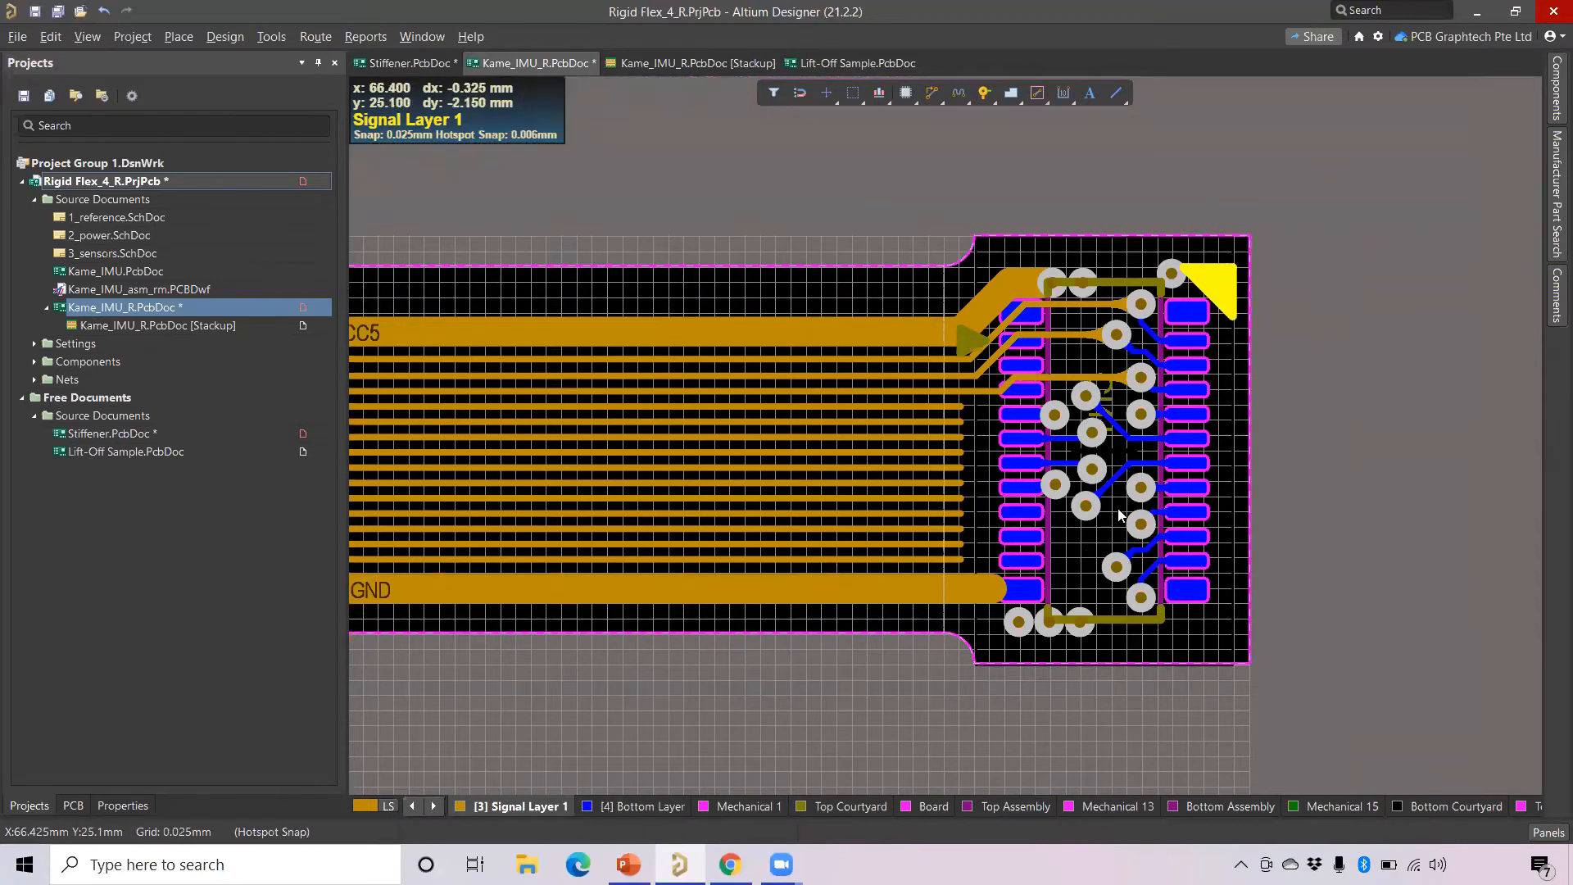
scroll(1106, 508, "down", 2, "ctrl")
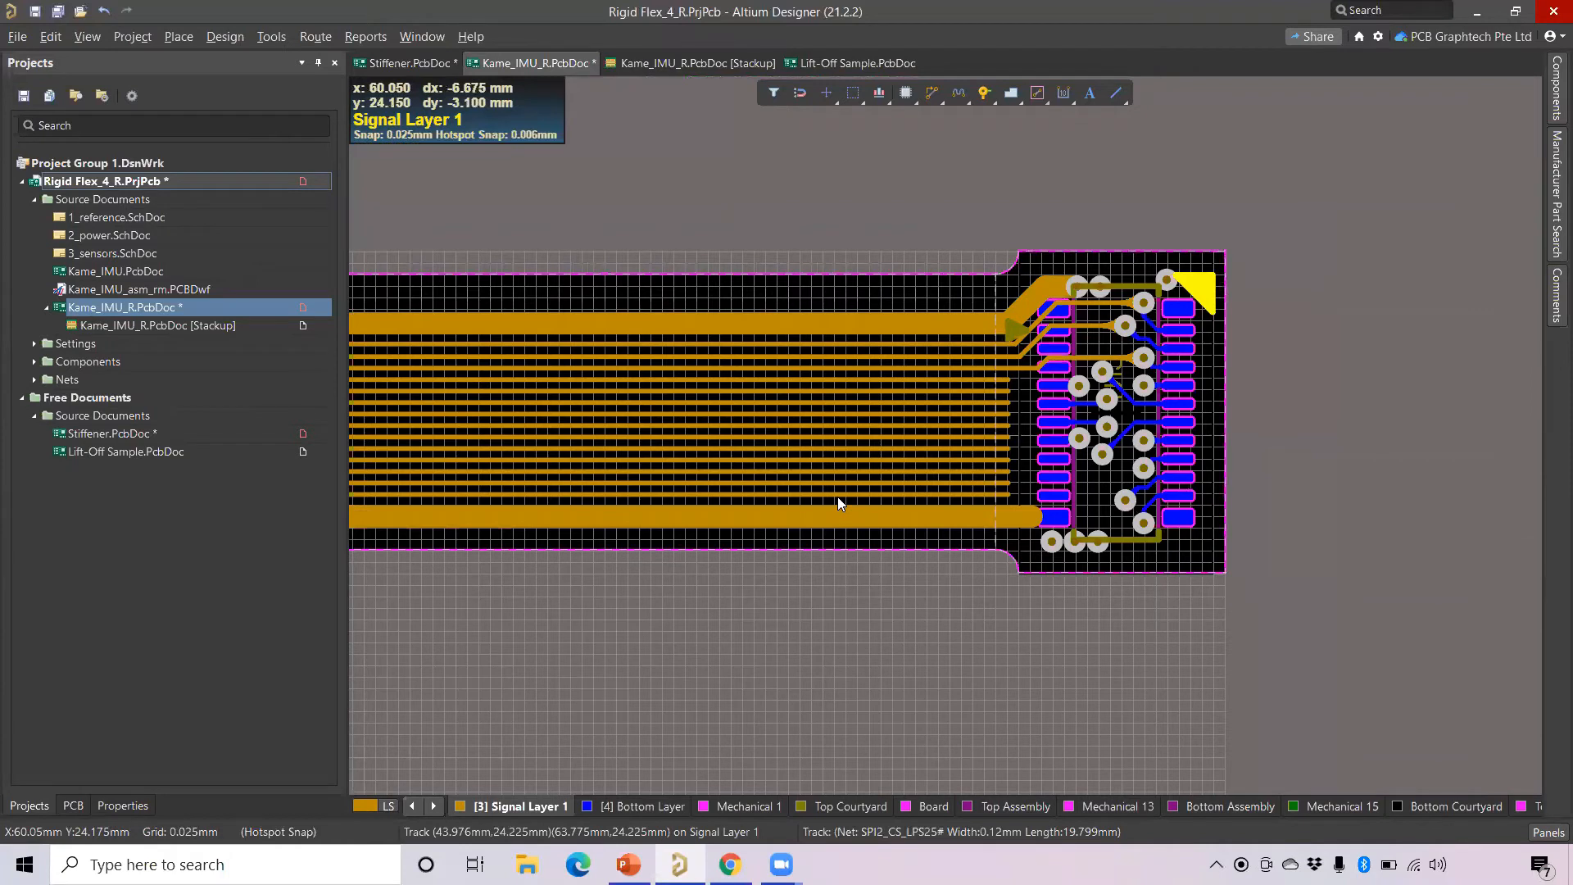
right_click_drag(831, 499, 1327, 455)
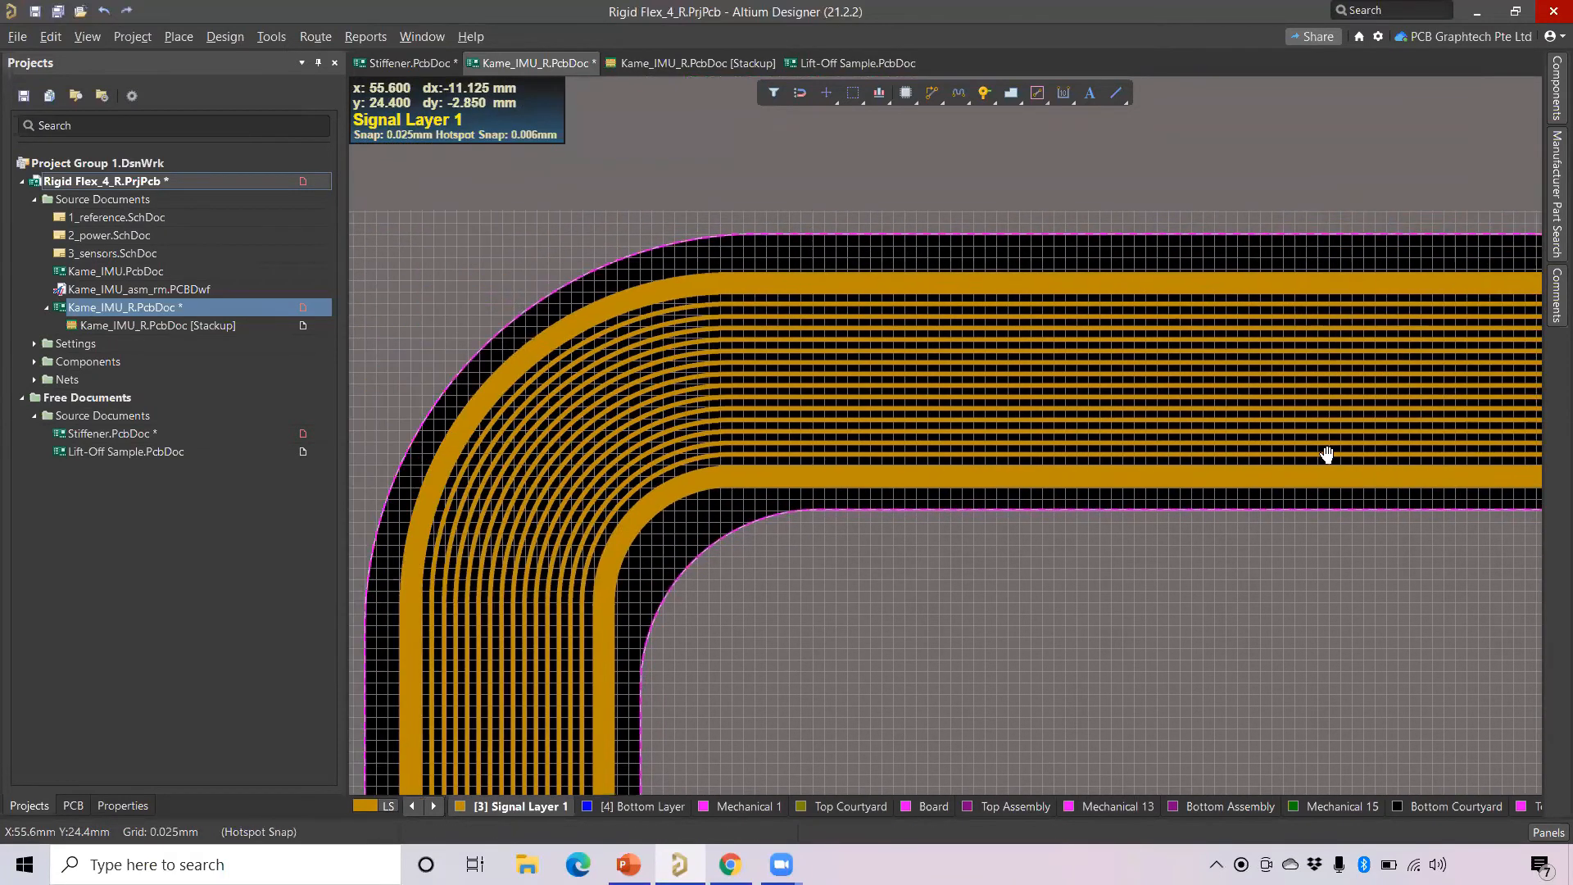
scroll(1234, 485, "down", 4, "ctrl")
right_click_drag(1016, 631, 1313, 273)
scroll(788, 488, "up", 4, "ctrl")
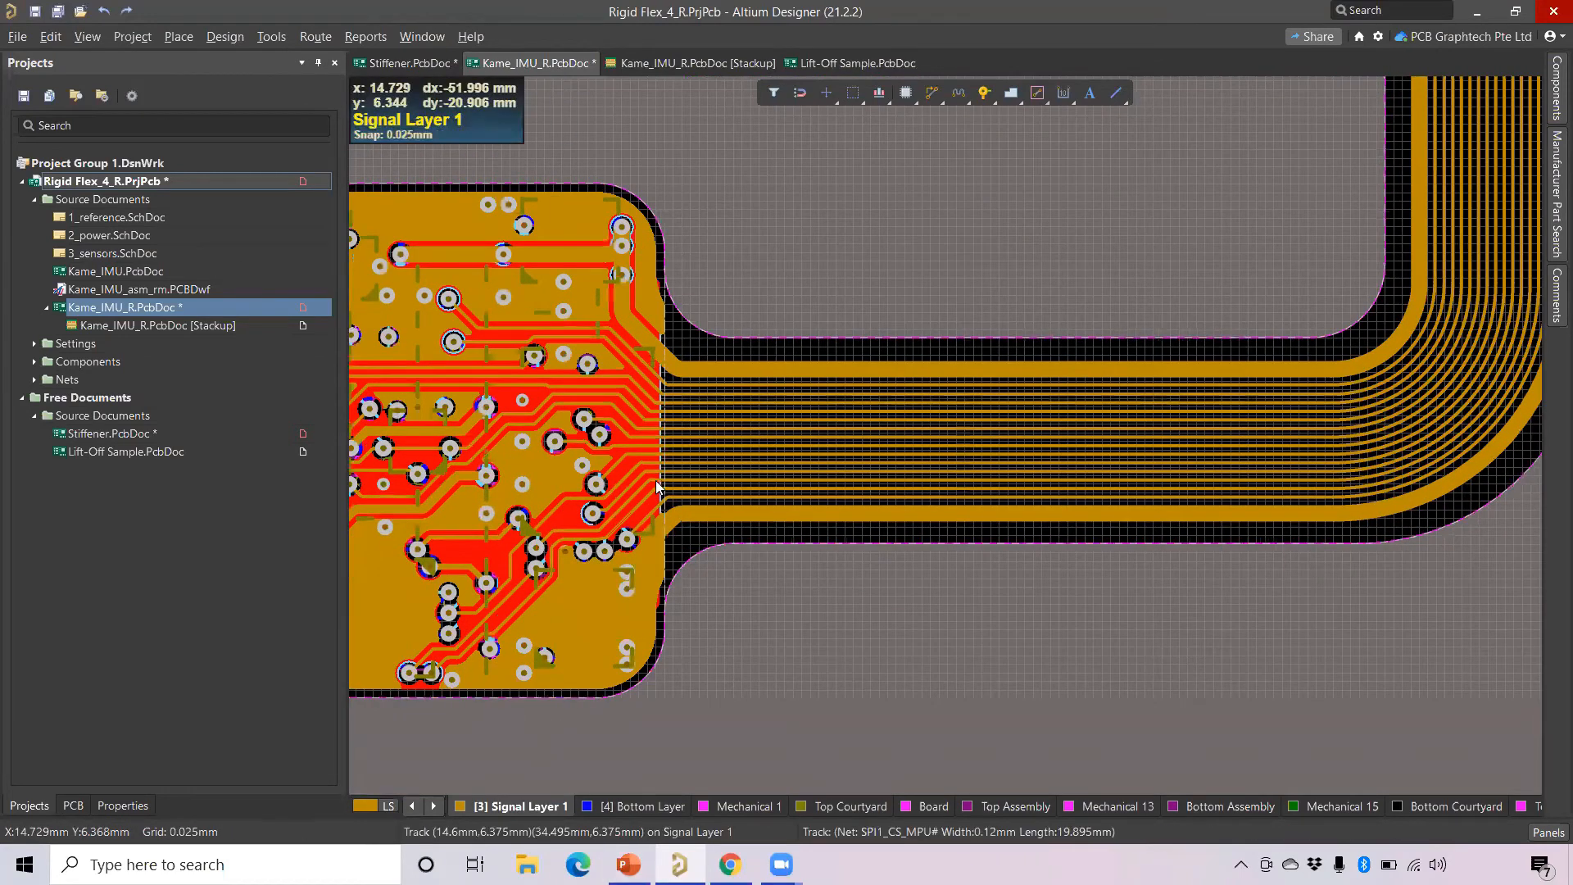
scroll(655, 480, "up", 1, "ctrl")
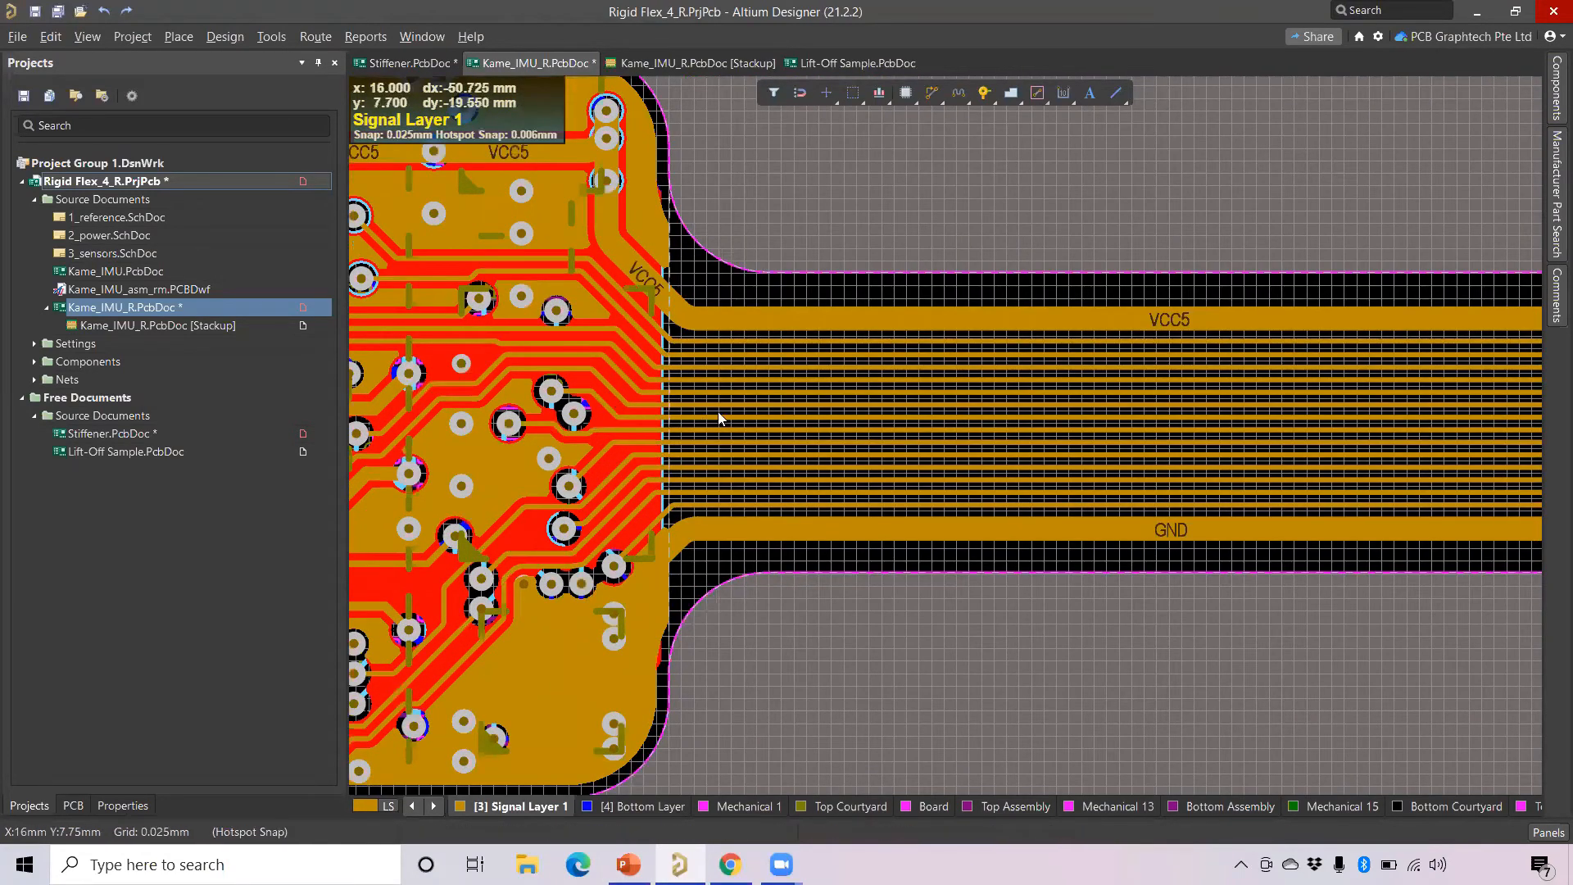
Make Signal Layer 2 active and route a 0.1 mm wide GND track about 5 mm long from the rigid board's edge into the flex section.
left_click(413, 806)
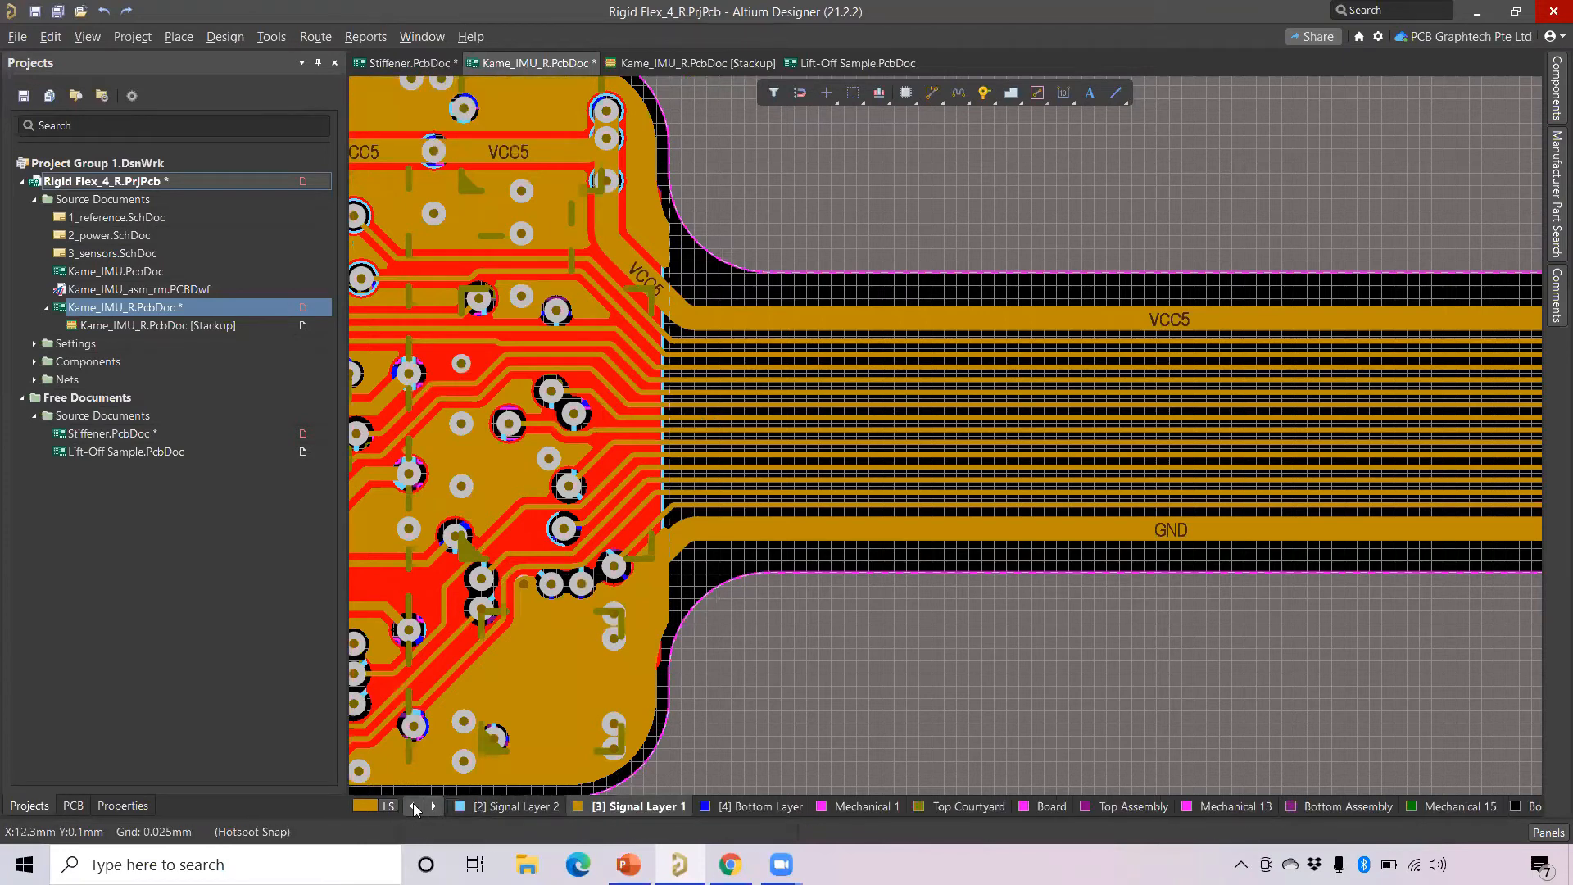
left_click(508, 807)
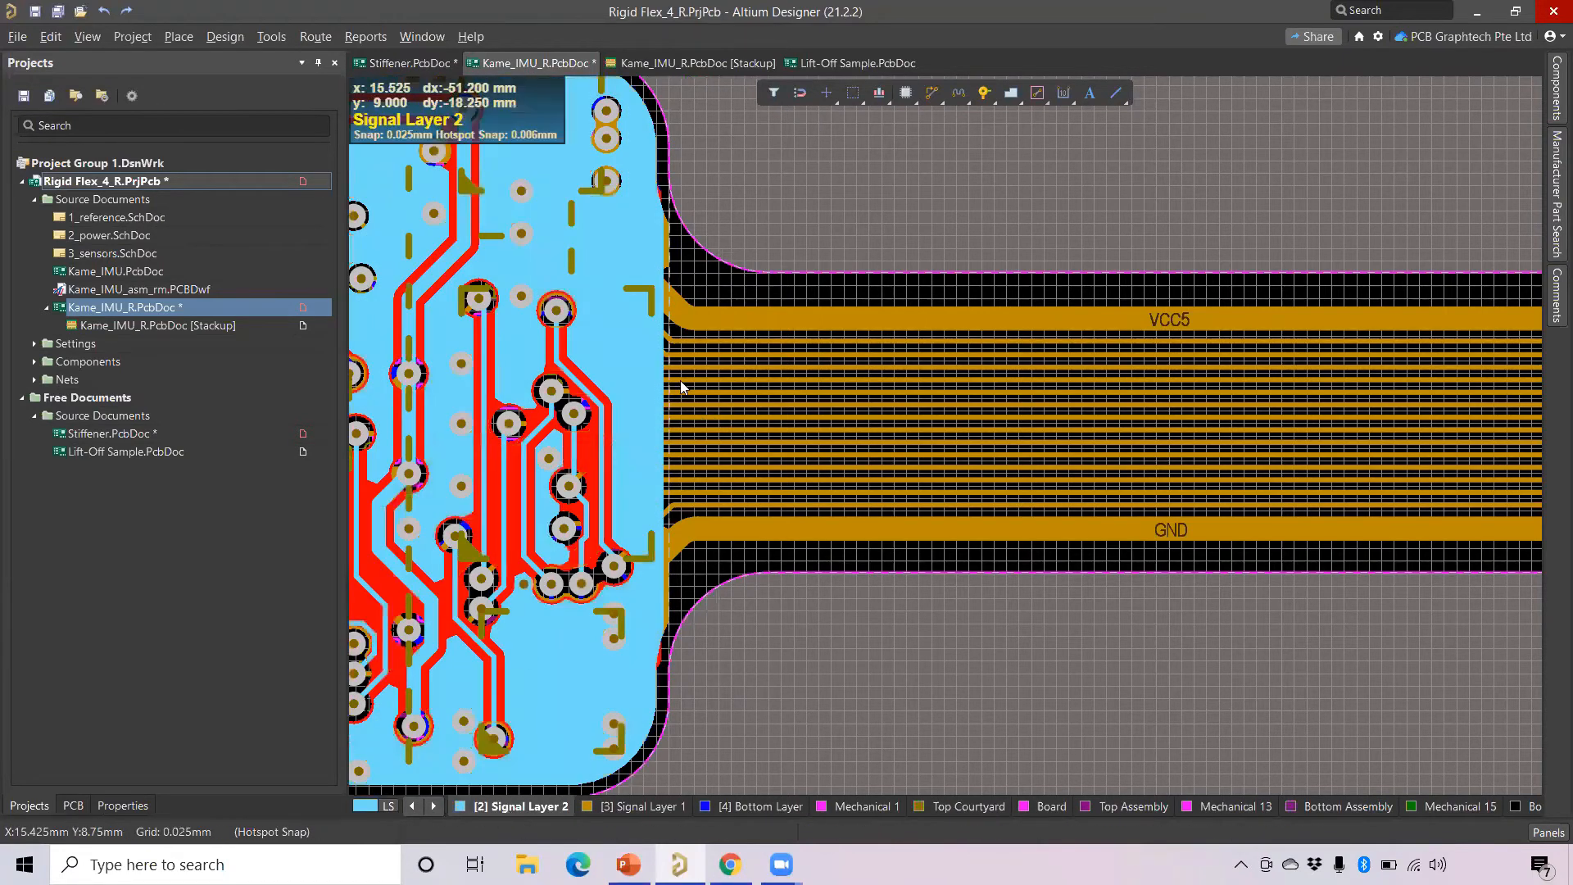
scroll(804, 431, "up", 1, "ctrl")
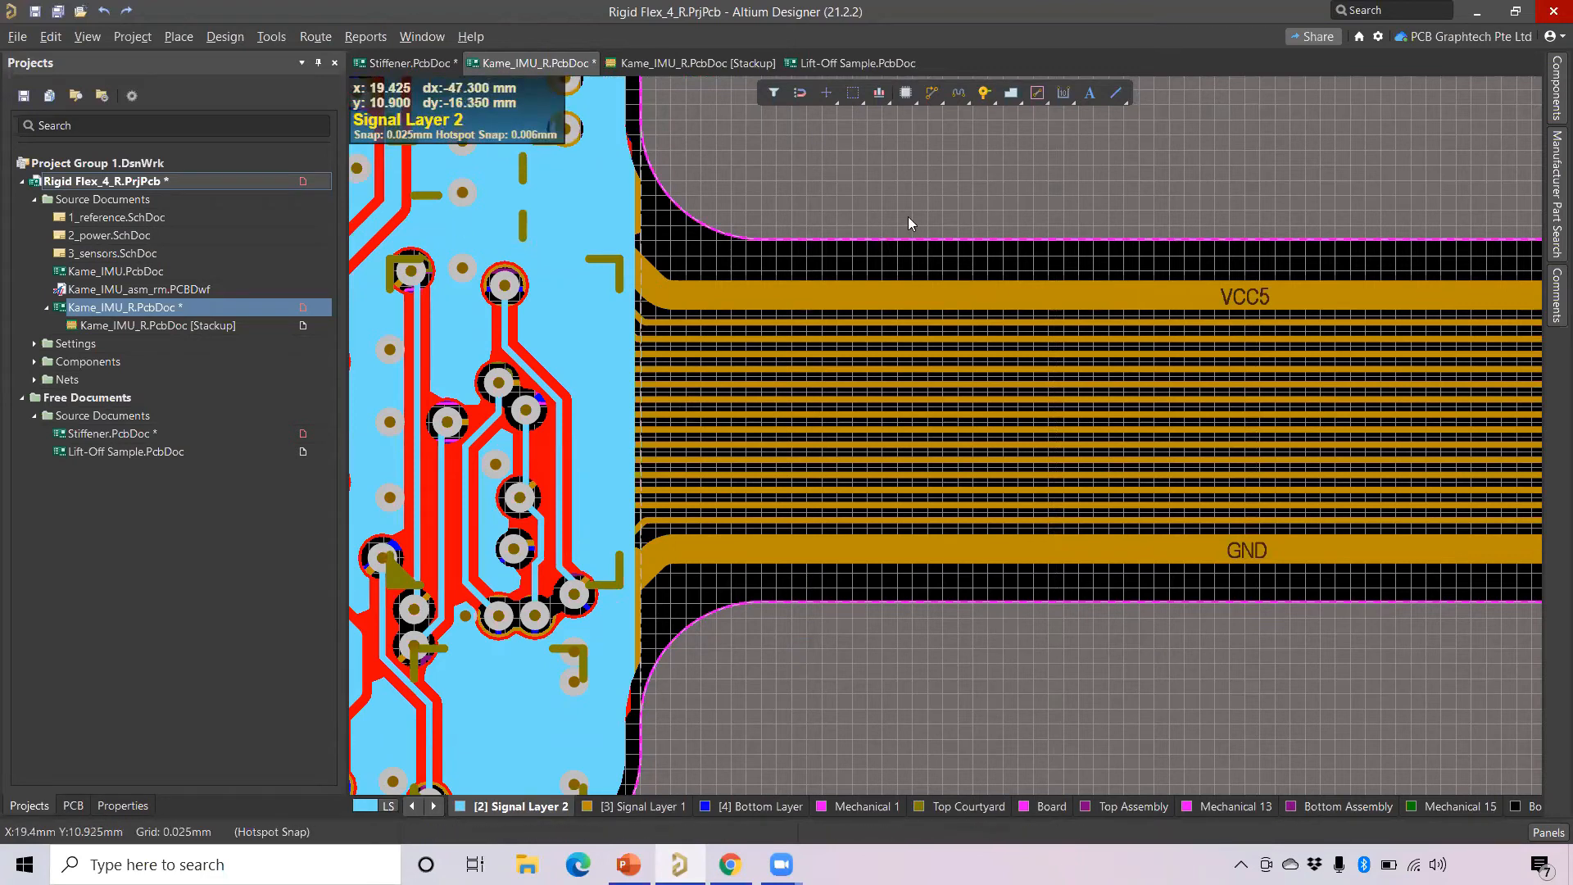
left_click(315, 36)
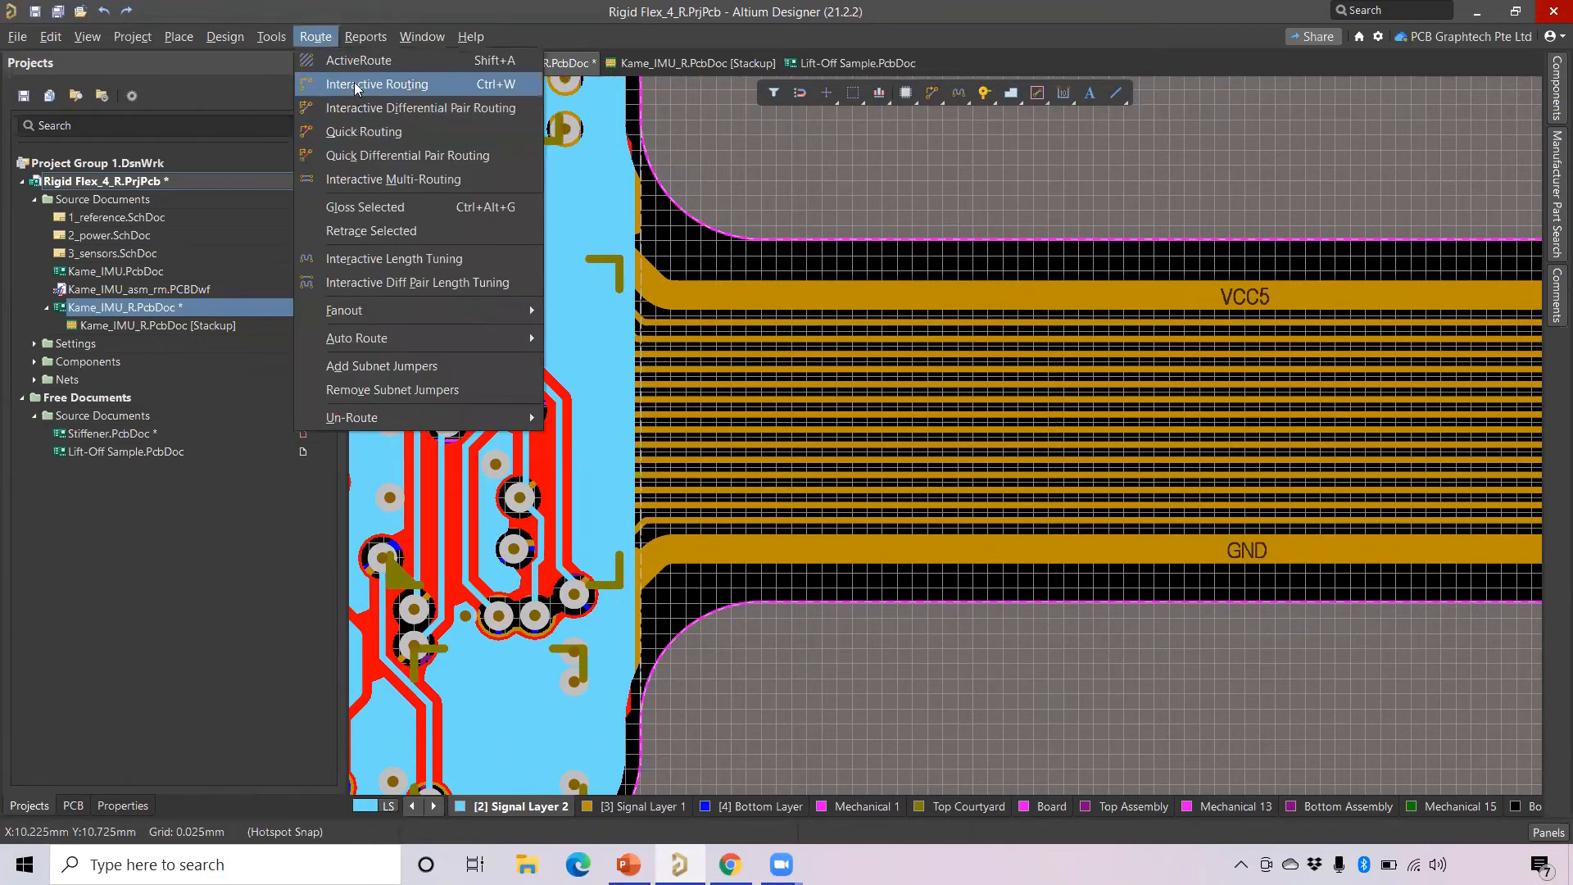
left_click(356, 86)
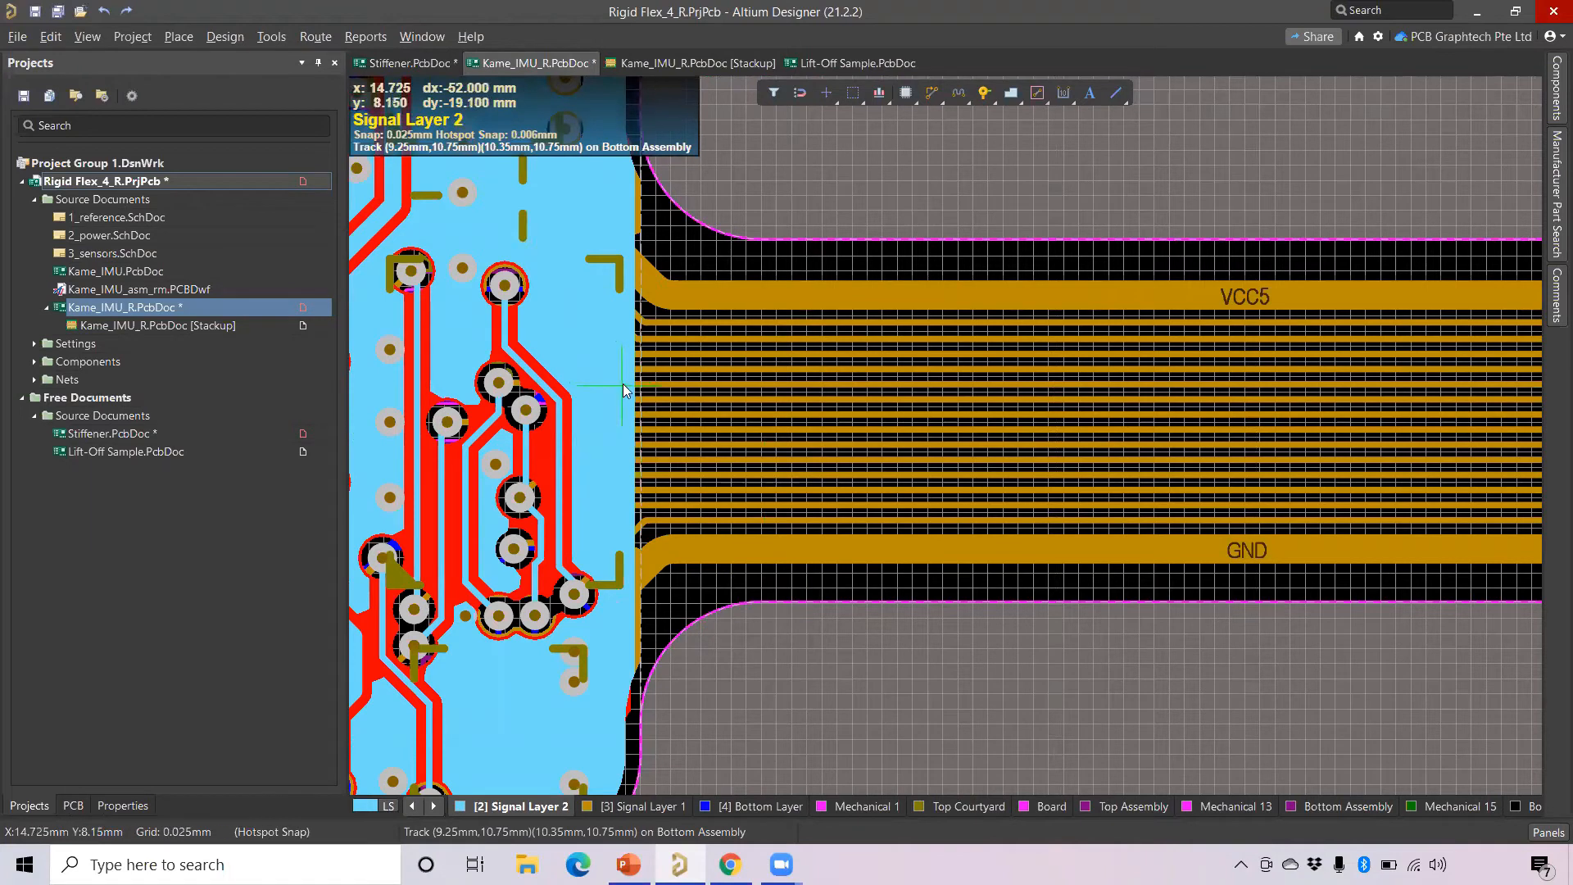
left_click(637, 383)
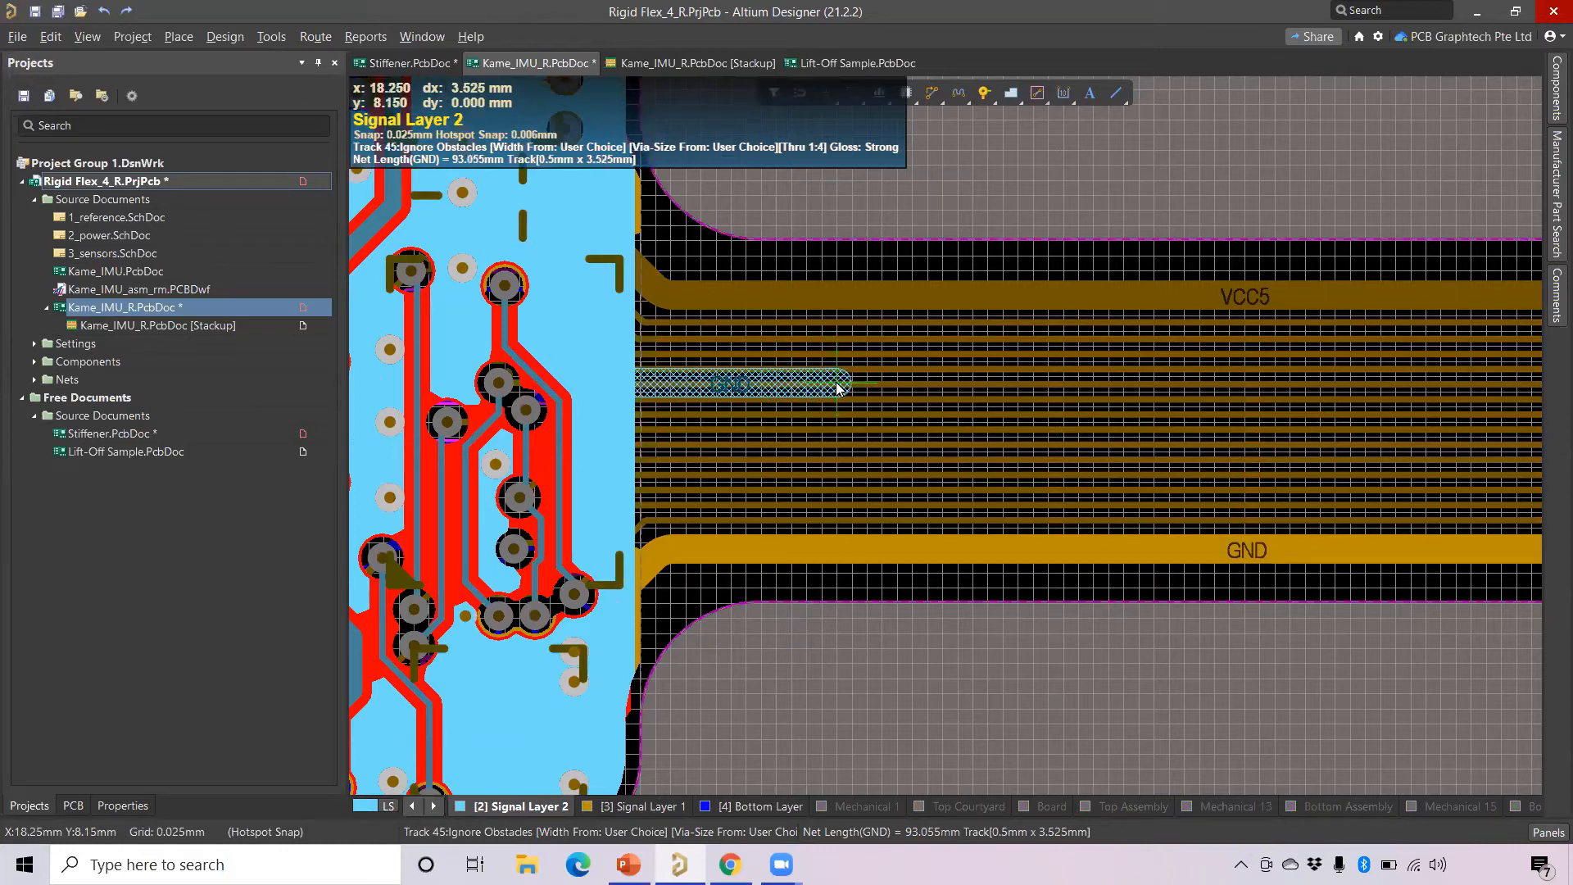
key("Tab")
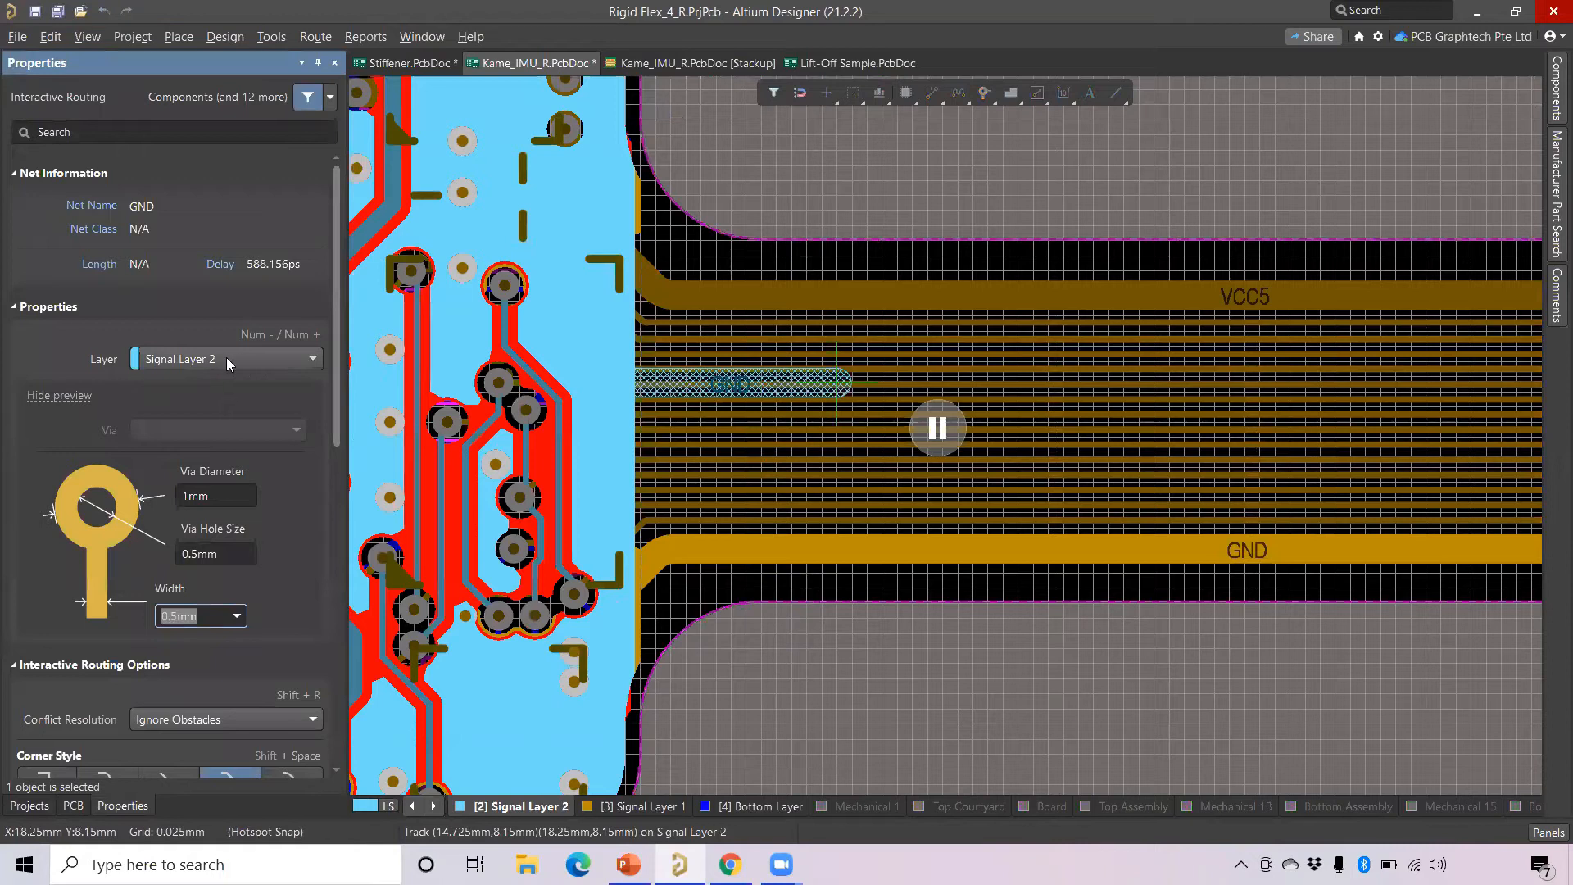
type("0.1")
key("Return")
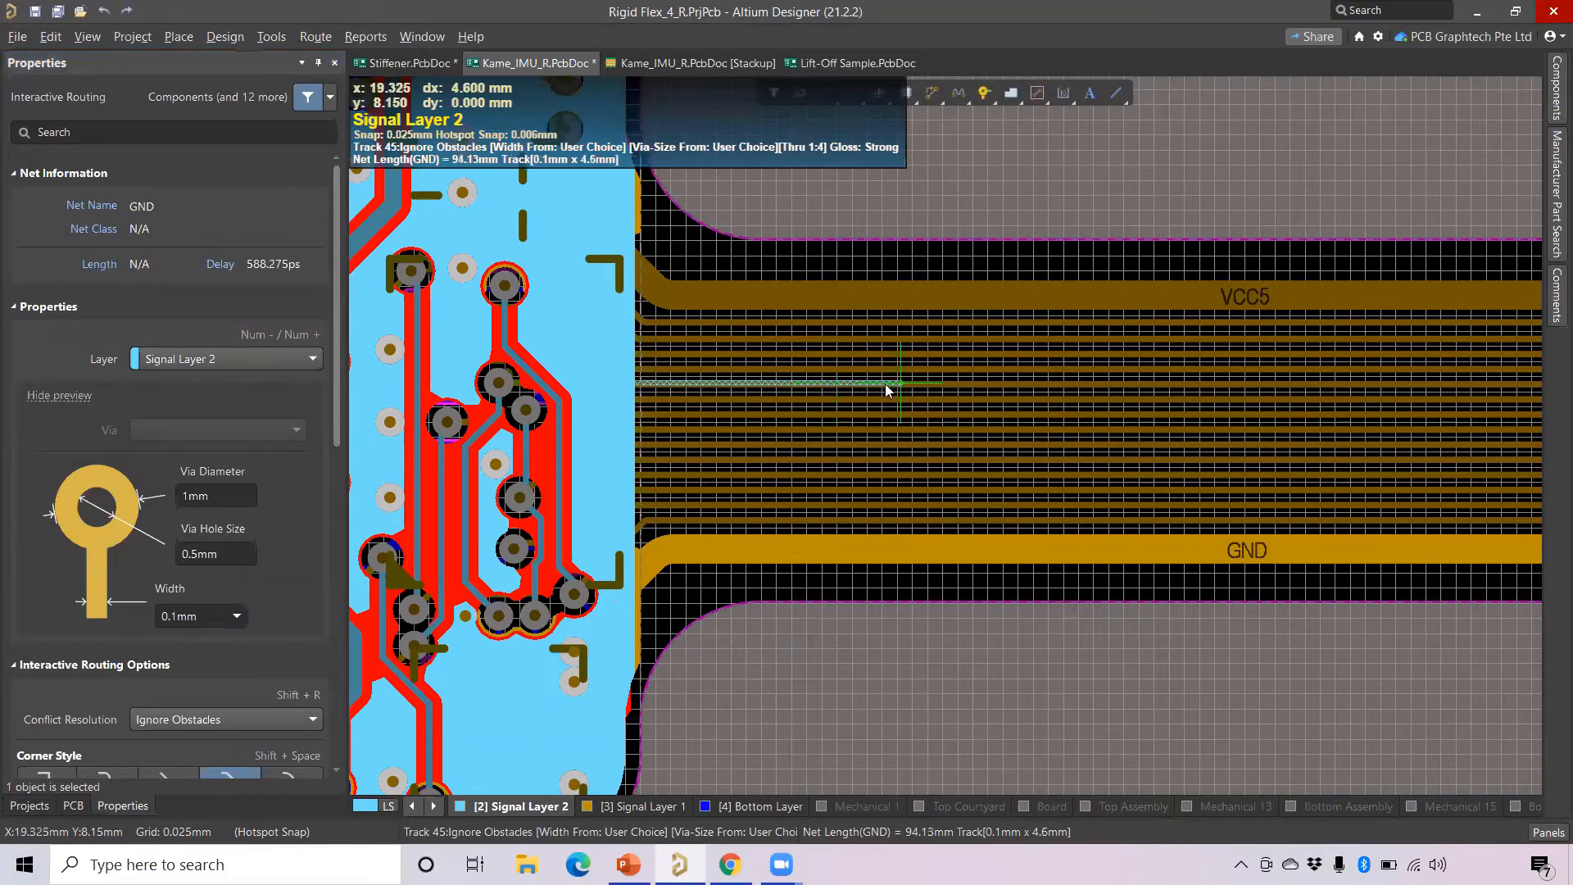
left_click(930, 383)
right_click(931, 383)
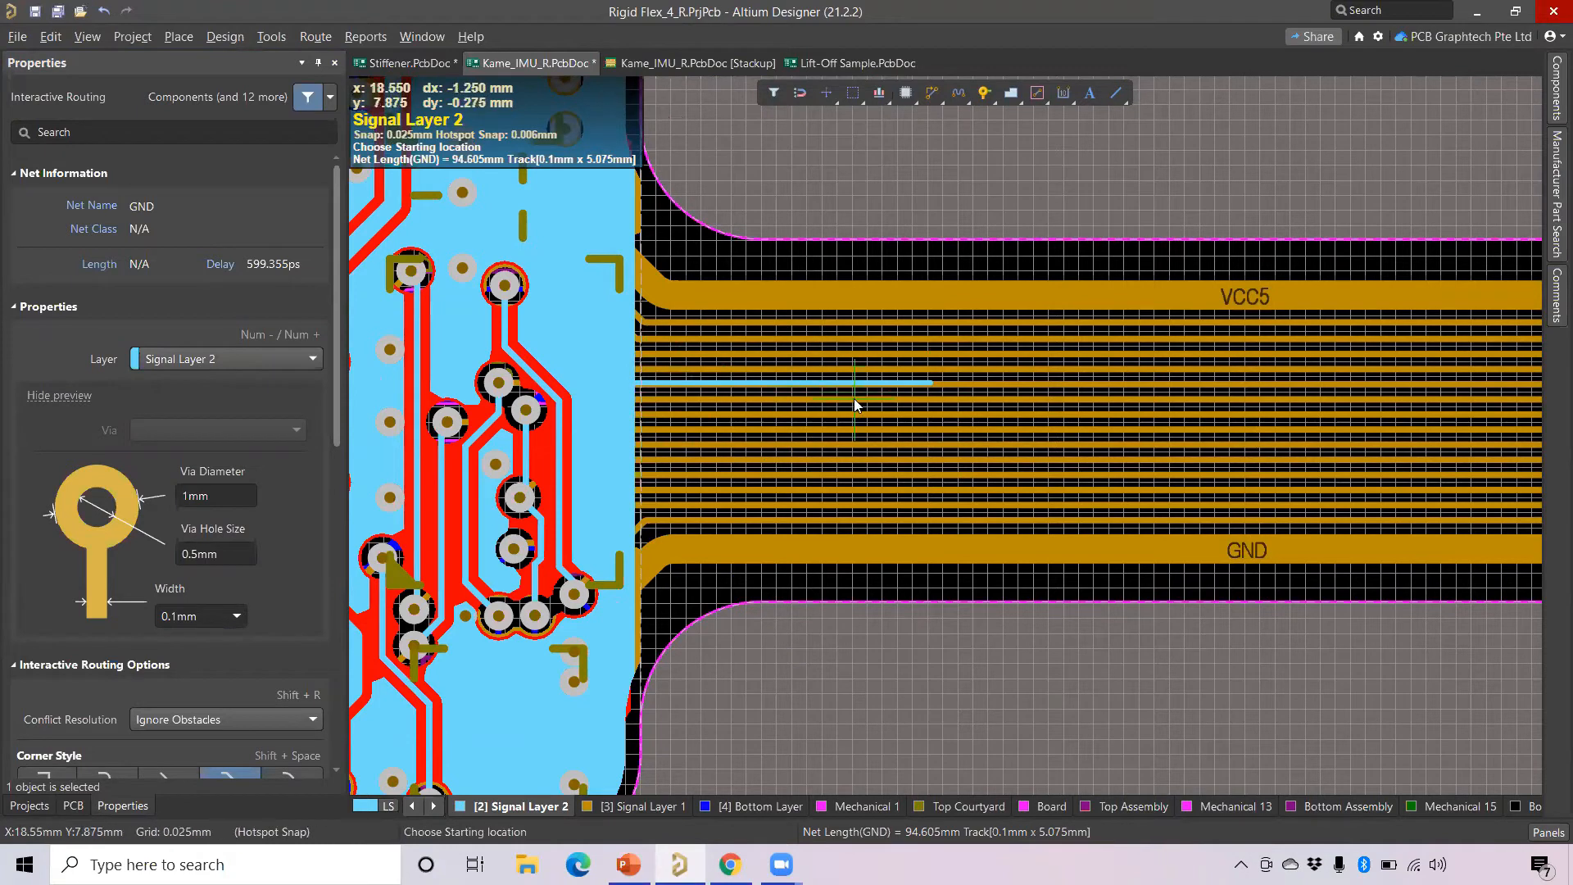
key("Escape")
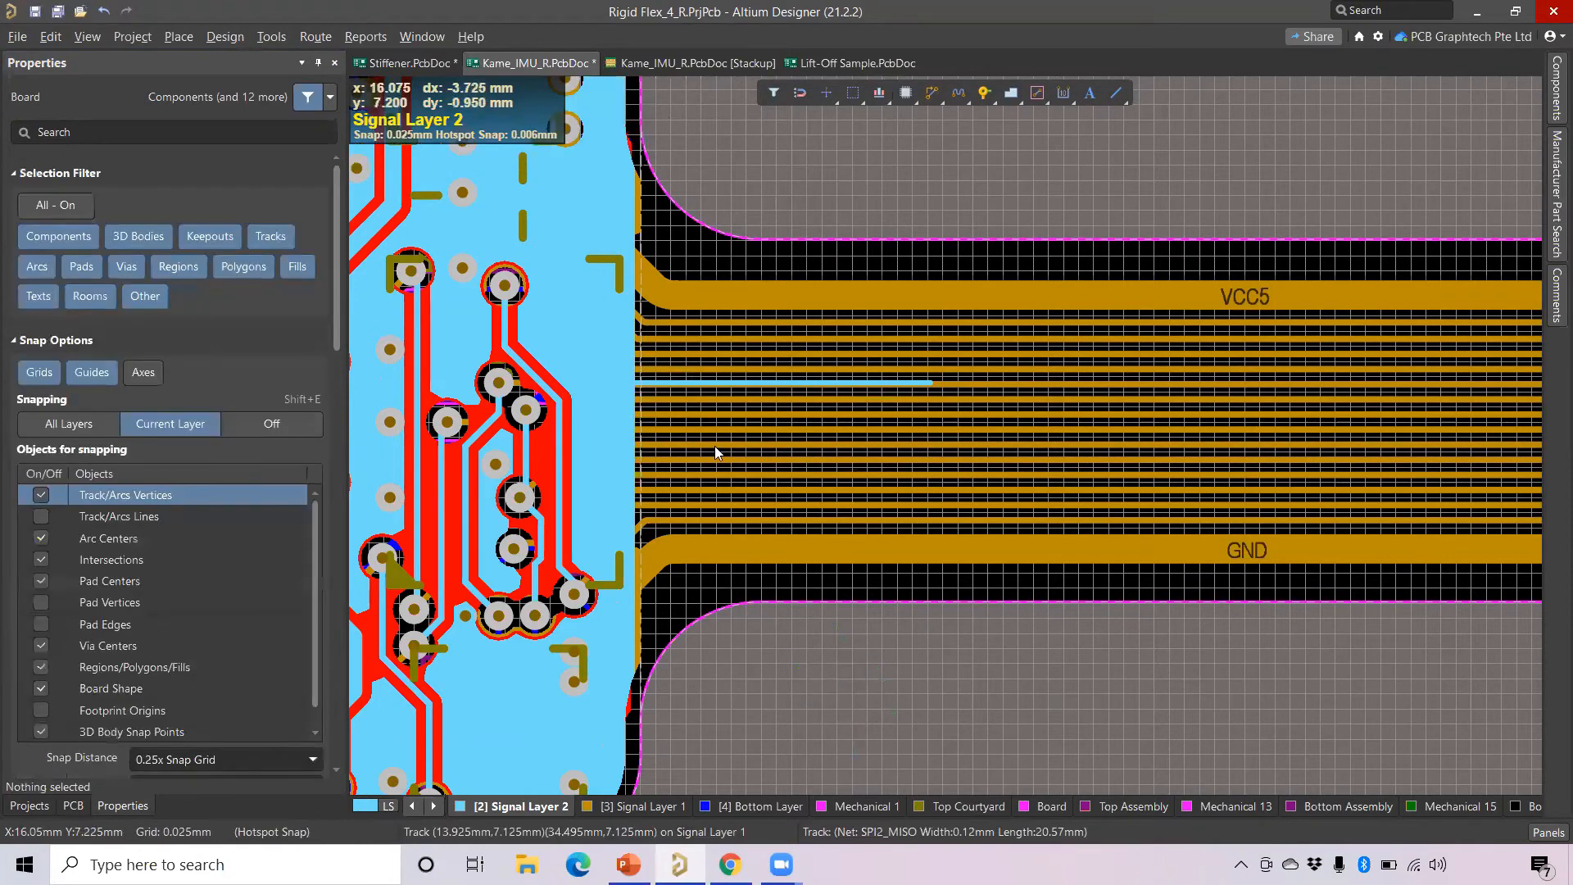
Select four alternating flex tracks between the Signal Layer 2 stub and the GND track, extend the selection to their connected routing, and move it to Signal Layer 2.
left_click(765, 416)
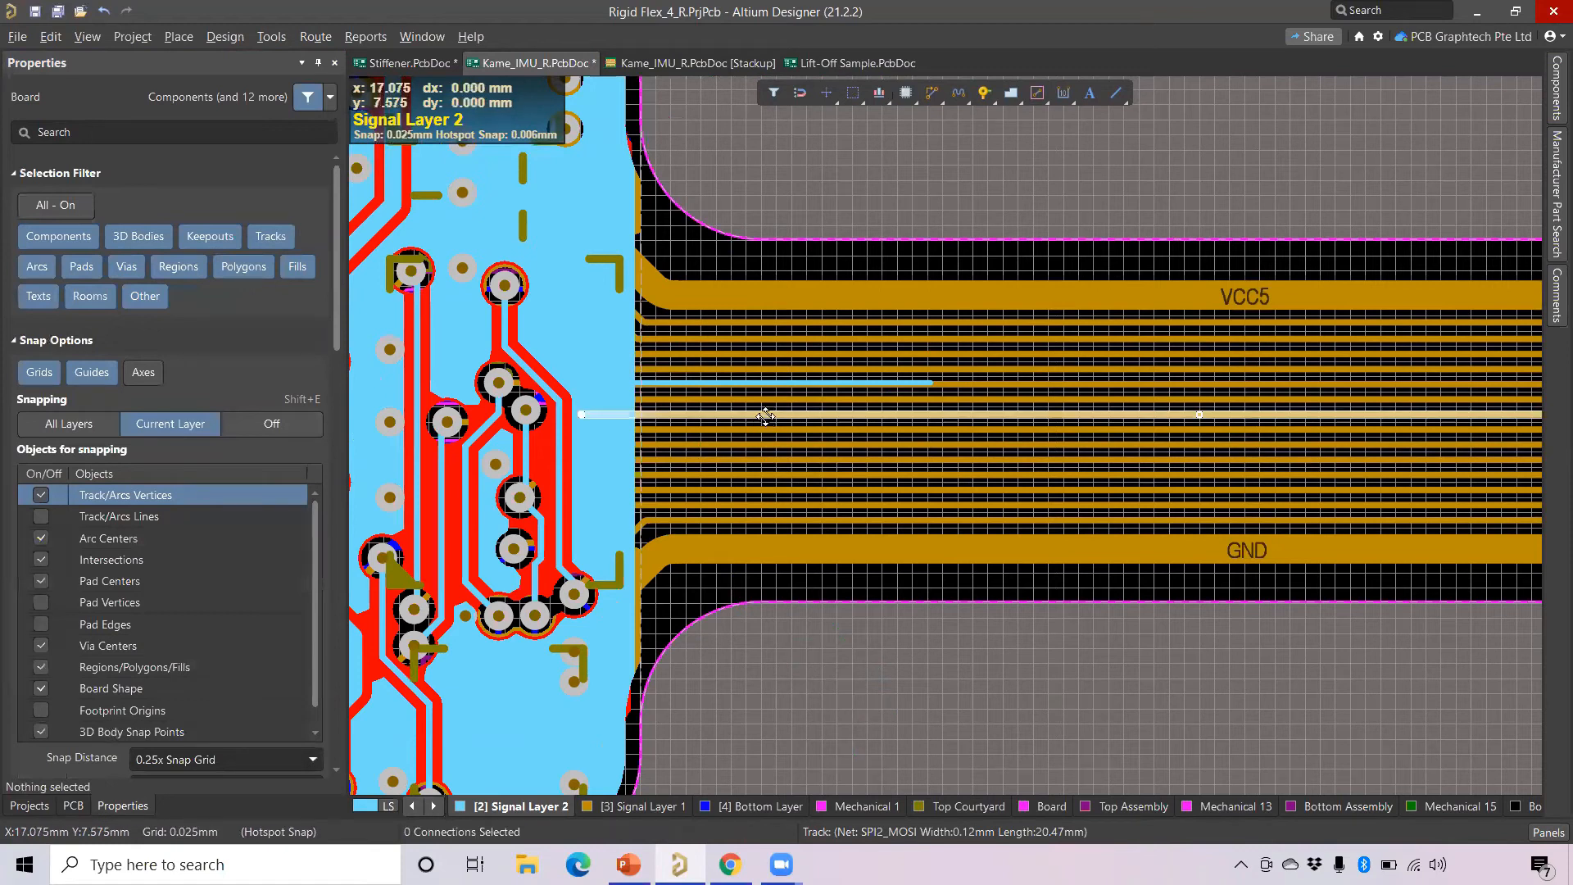
left_click(794, 447, "shift")
left_click(798, 476, "shift")
left_click(803, 507, "shift")
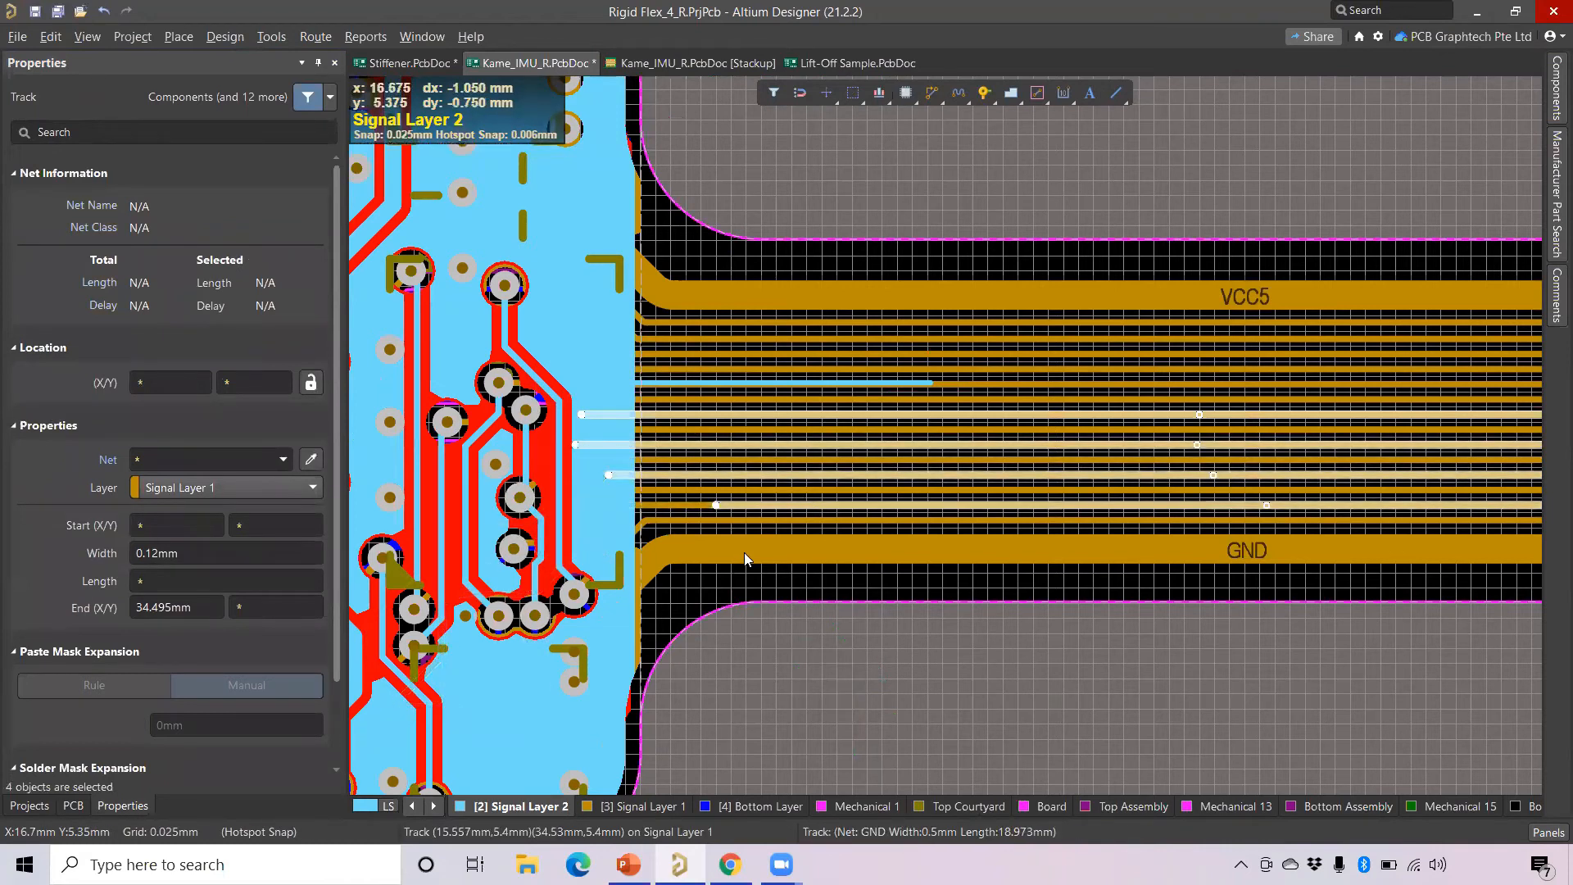
key("Tab")
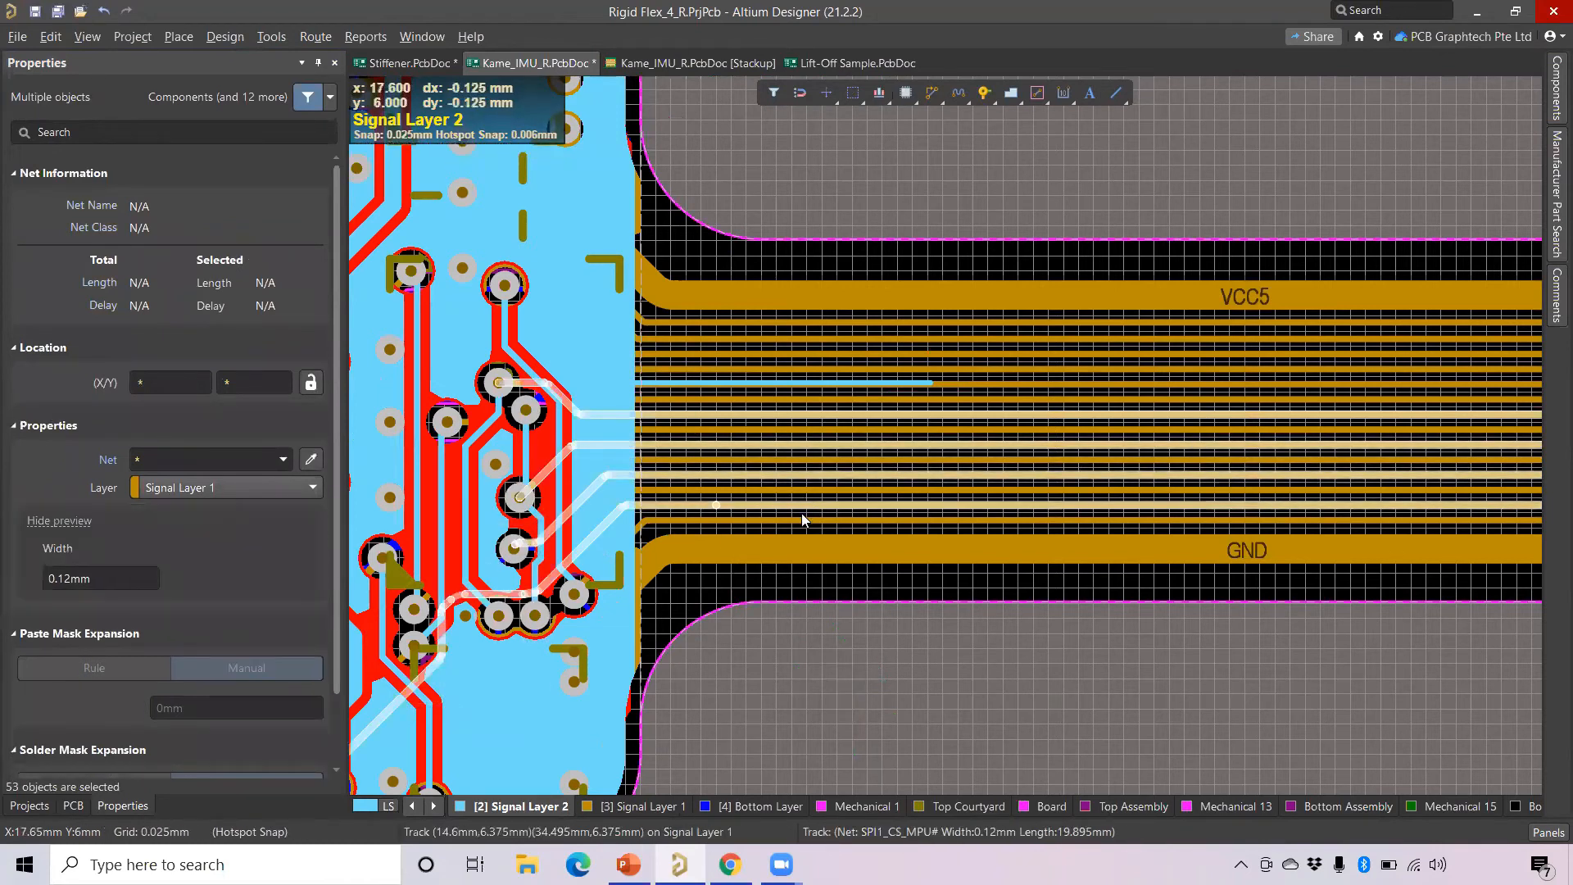
left_click(218, 488)
scroll(218, 512, "up", 1)
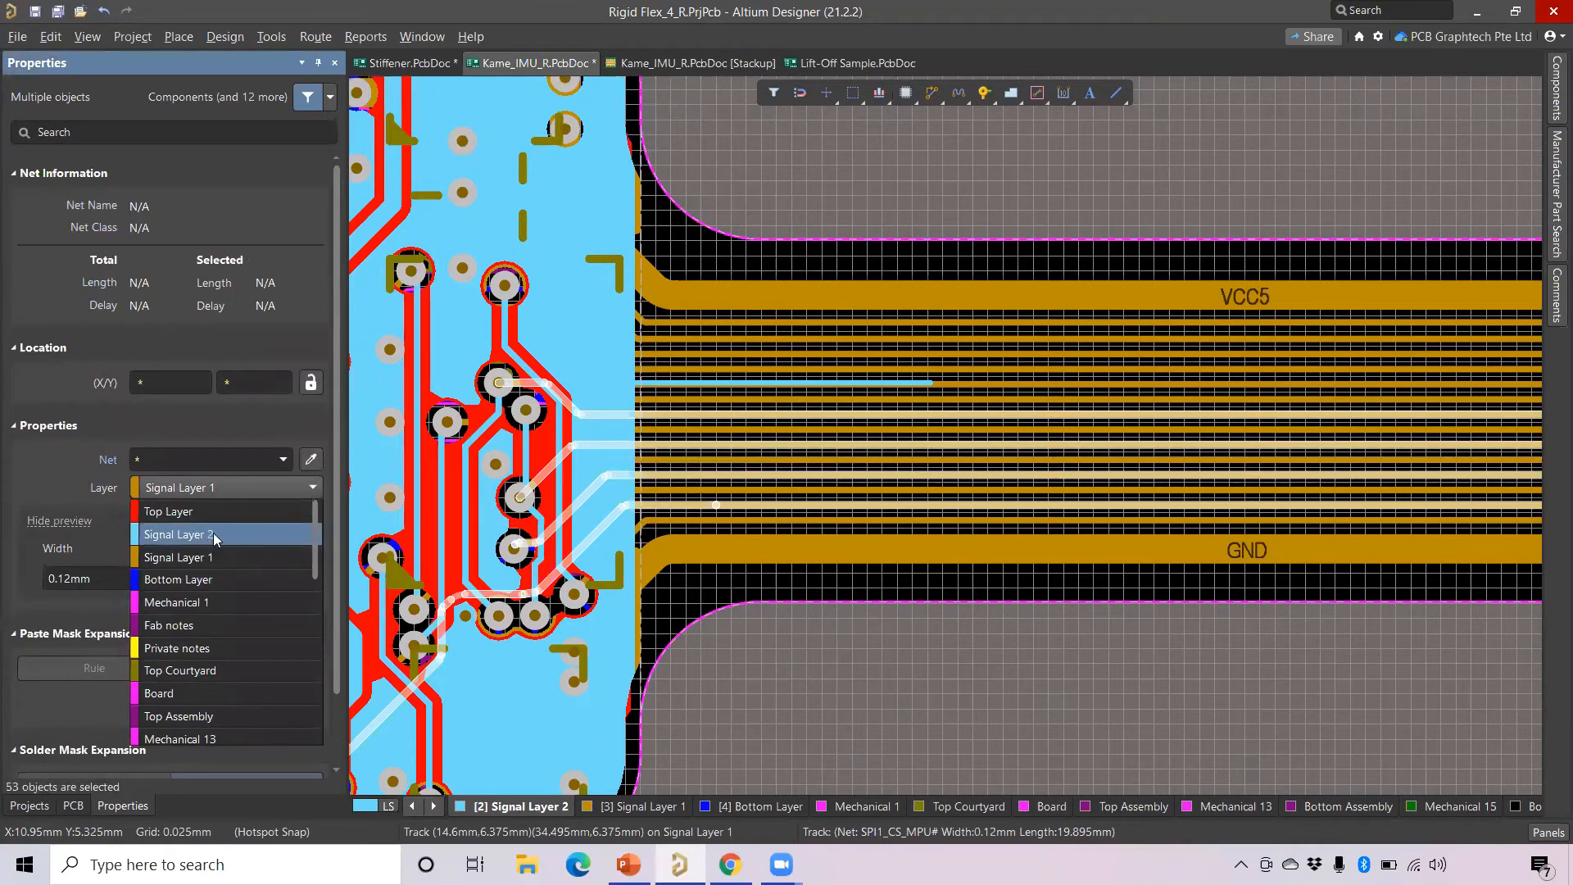
left_click(213, 534)
left_click(855, 679)
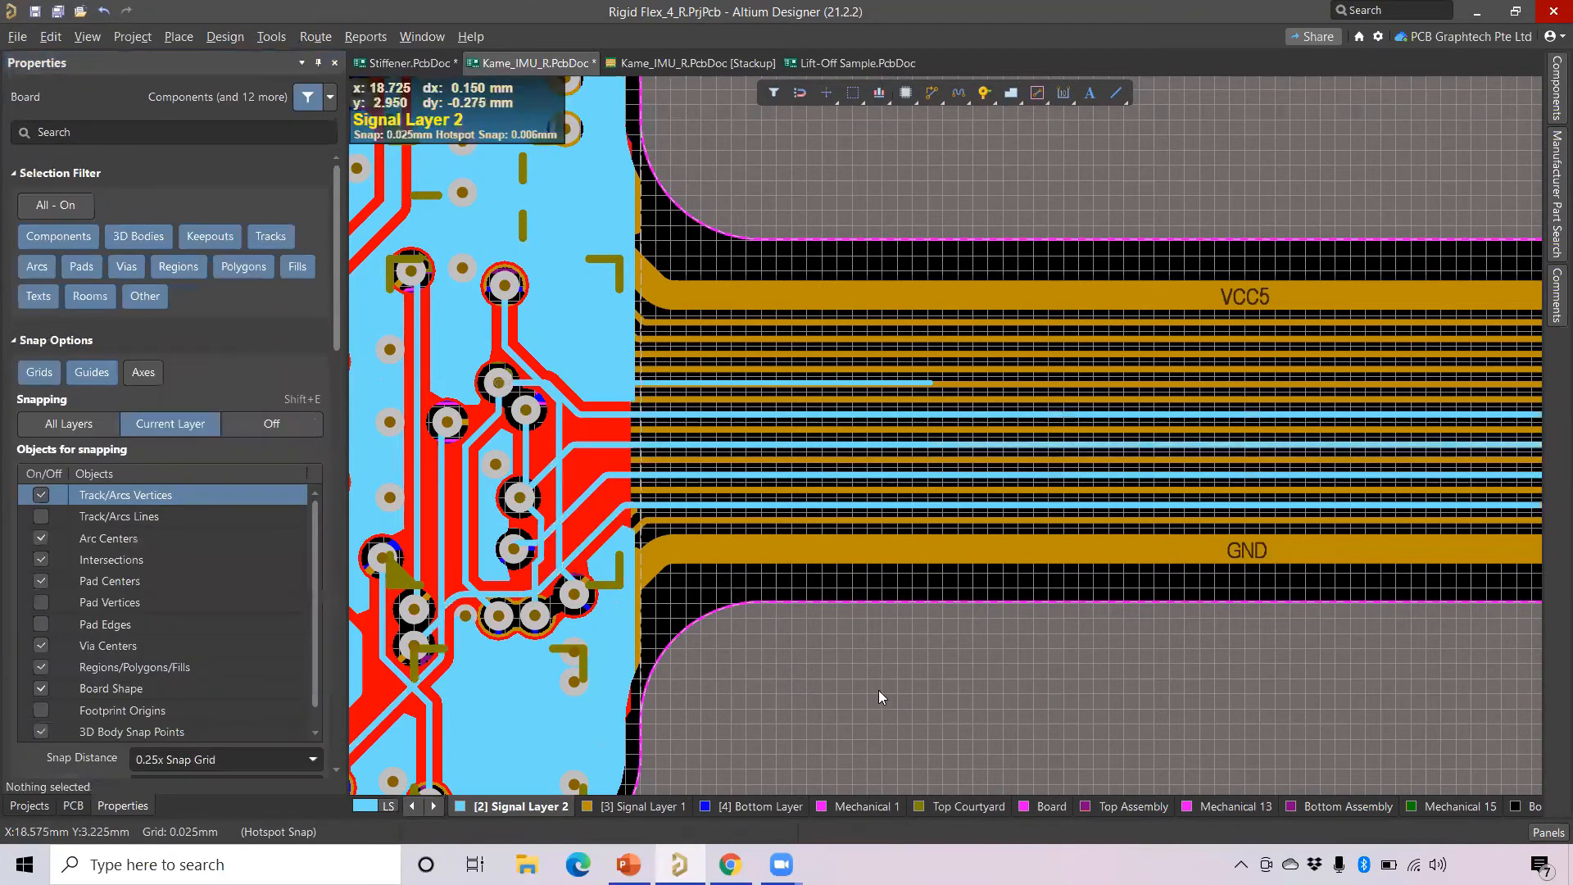
scroll(999, 612, "down", 2, "ctrl")
scroll(999, 612, "down", 1, "ctrl")
right_click_drag(1186, 689, 824, 664)
scroll(870, 568, "down", 3, "ctrl")
right_click_drag(1096, 622, 907, 632)
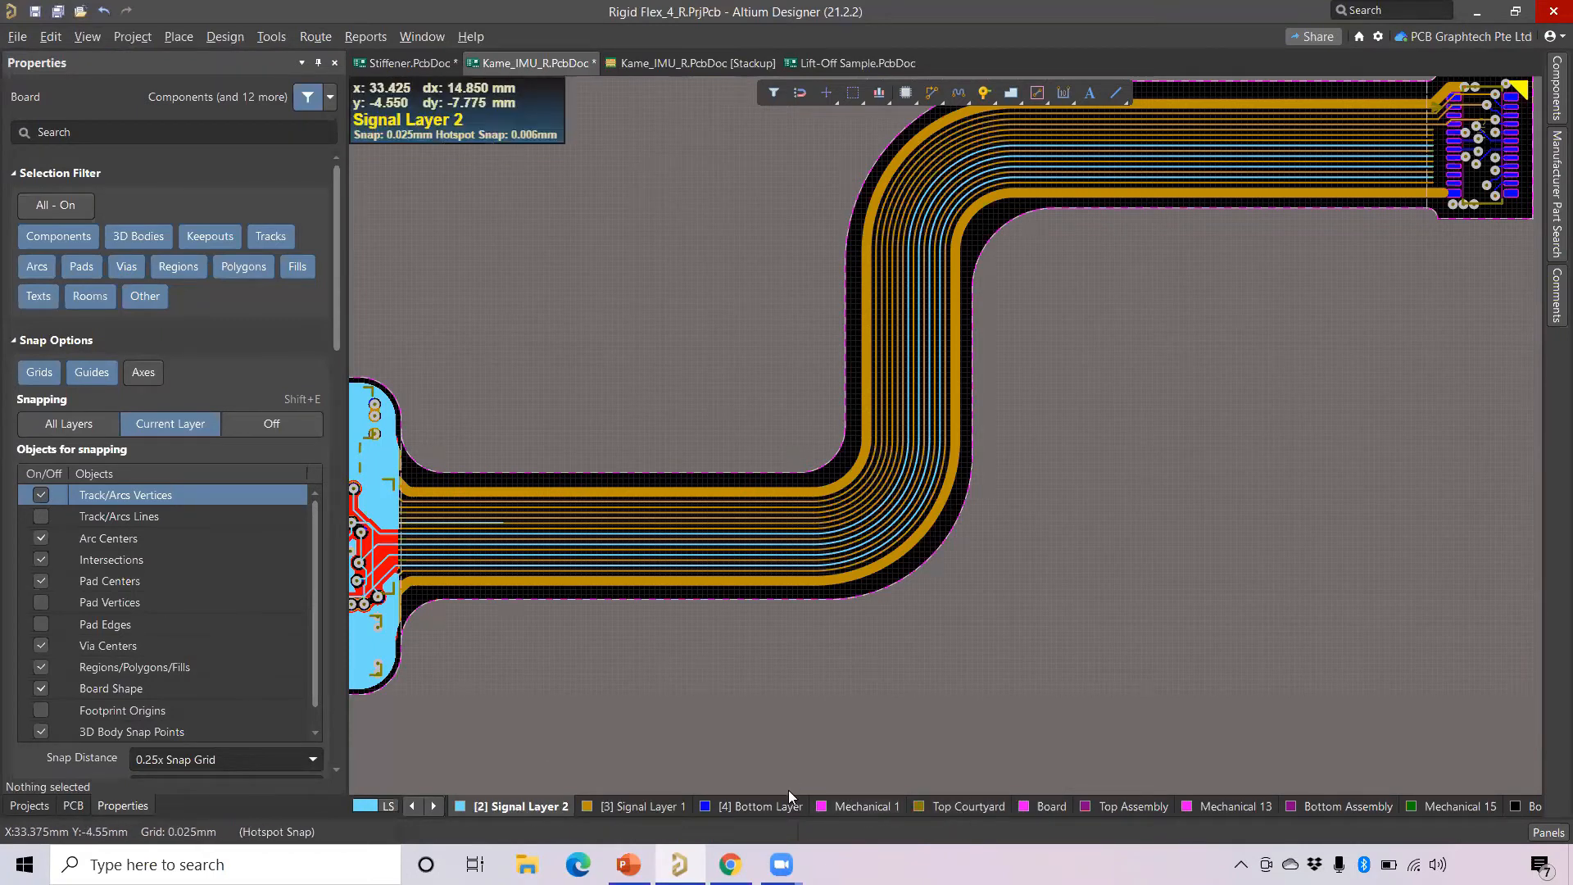
Switch to PowerPoint, start the slide show from the Routing Tips slide and advance to the Polygon Placement slide.
left_click(628, 864)
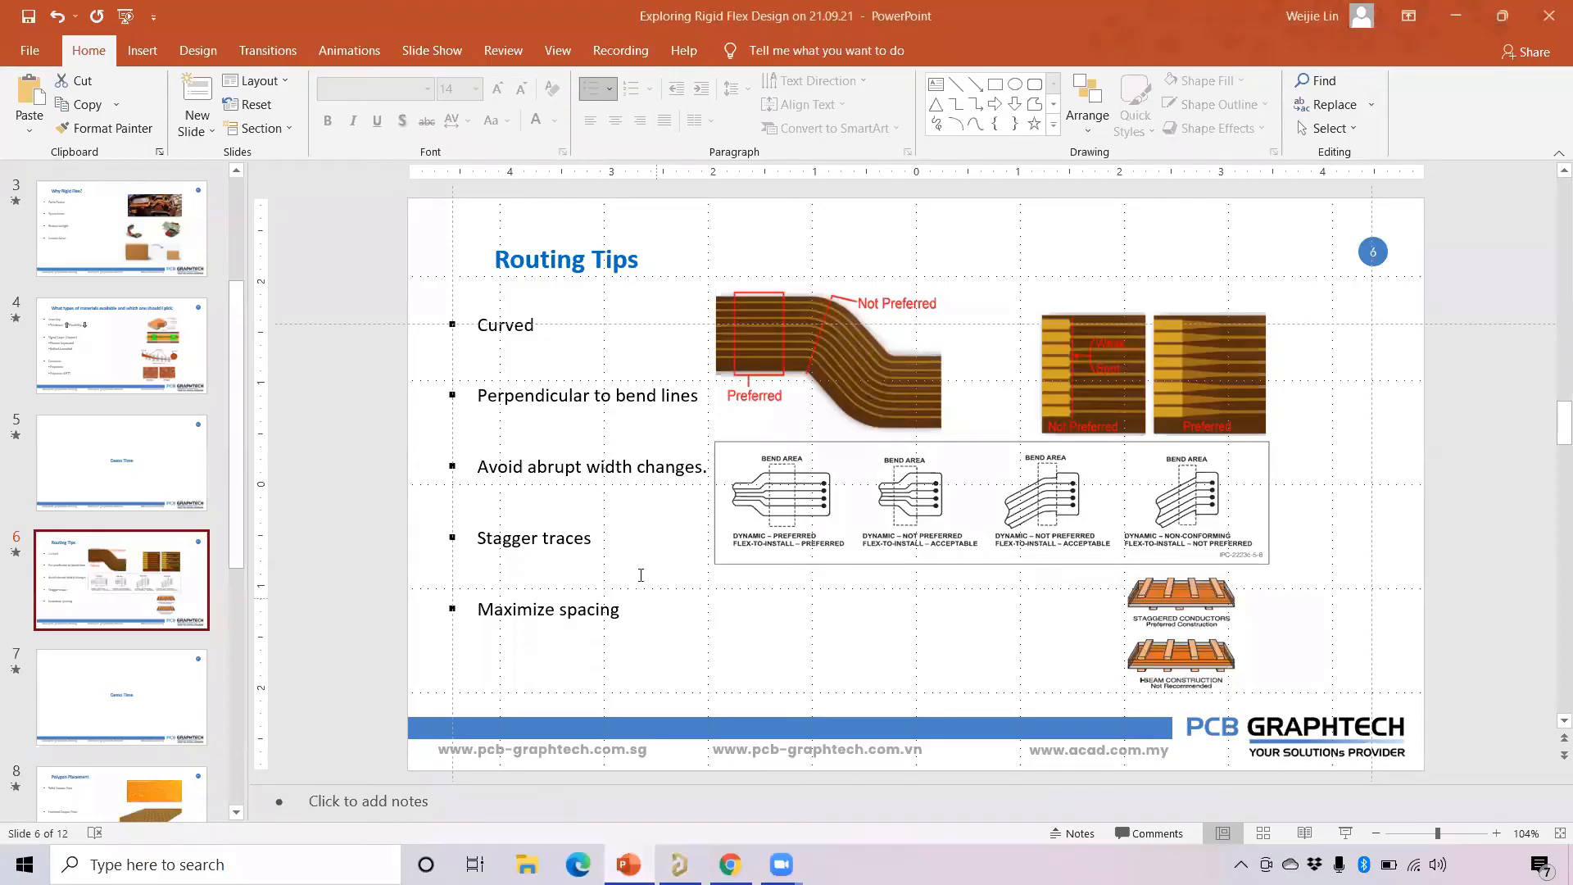
left_click(1344, 833)
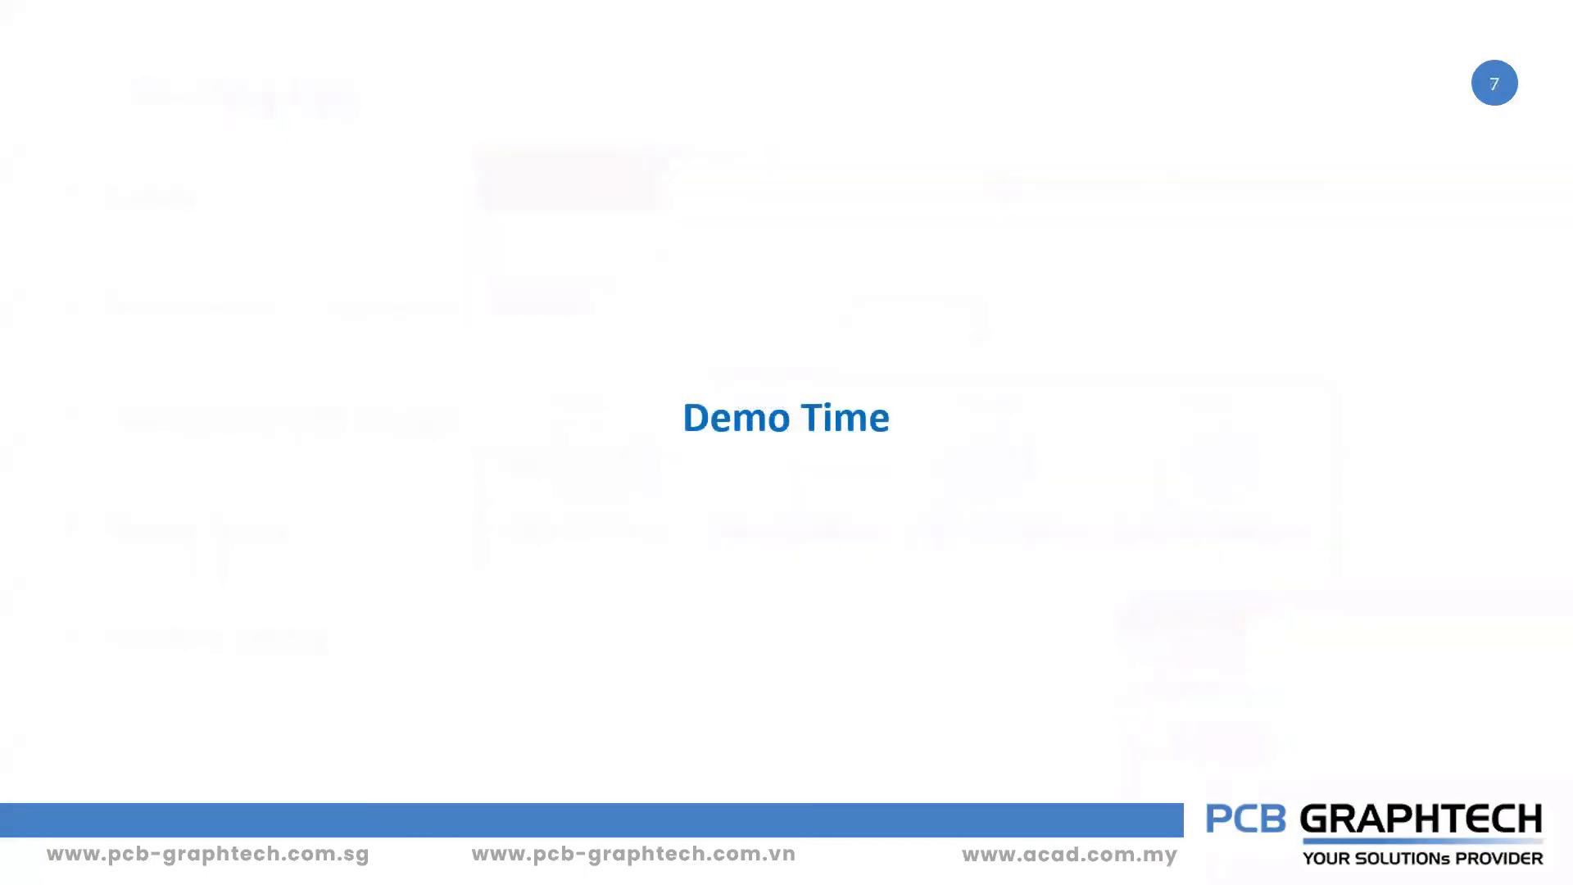
key("Right")
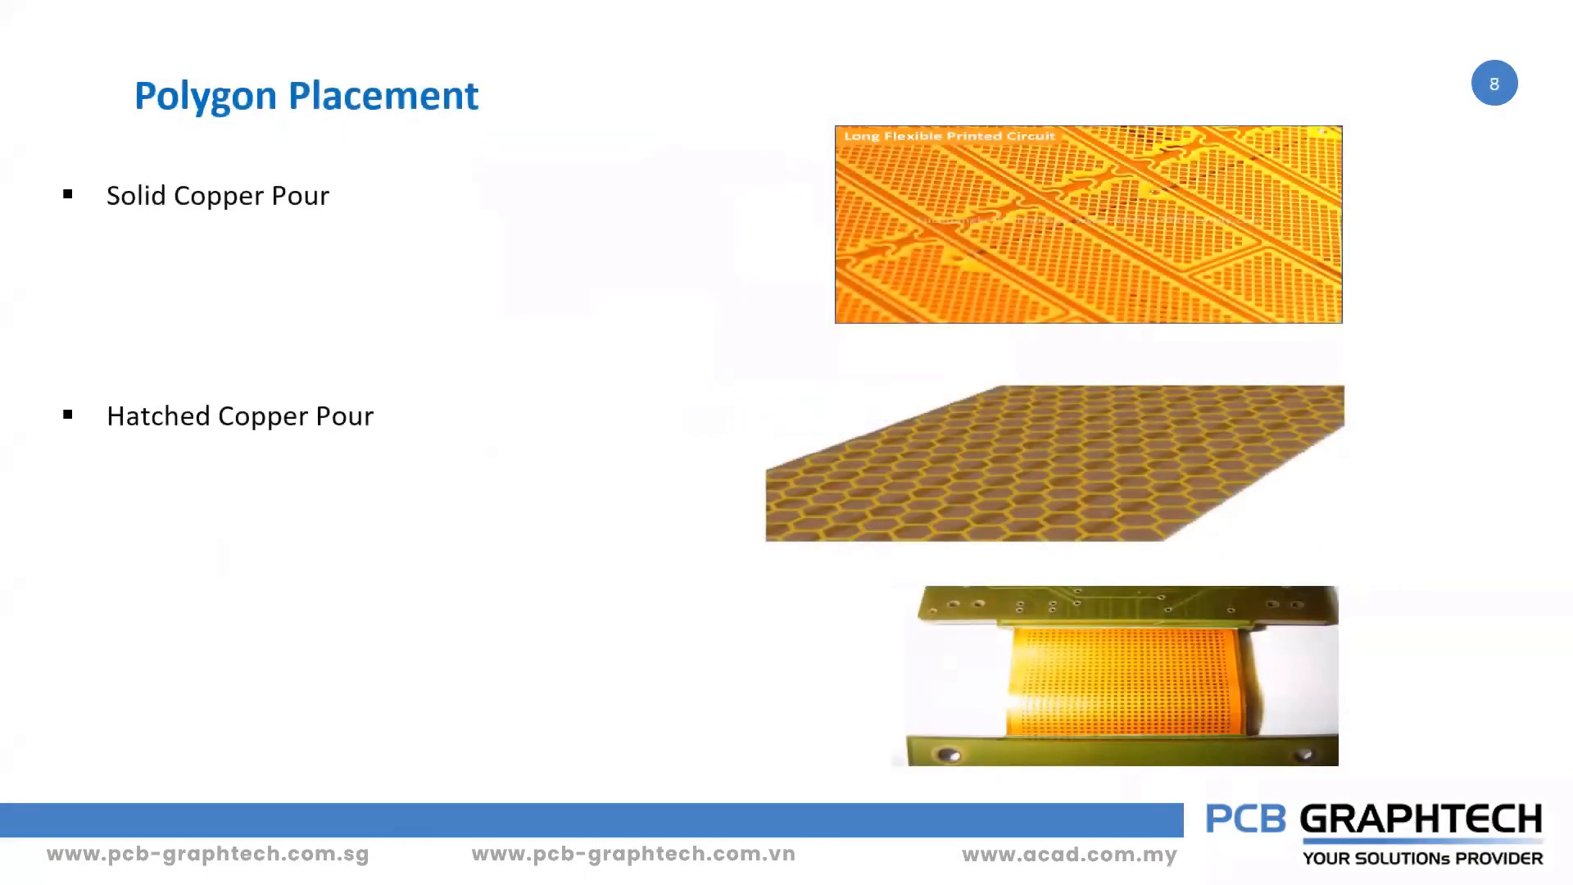
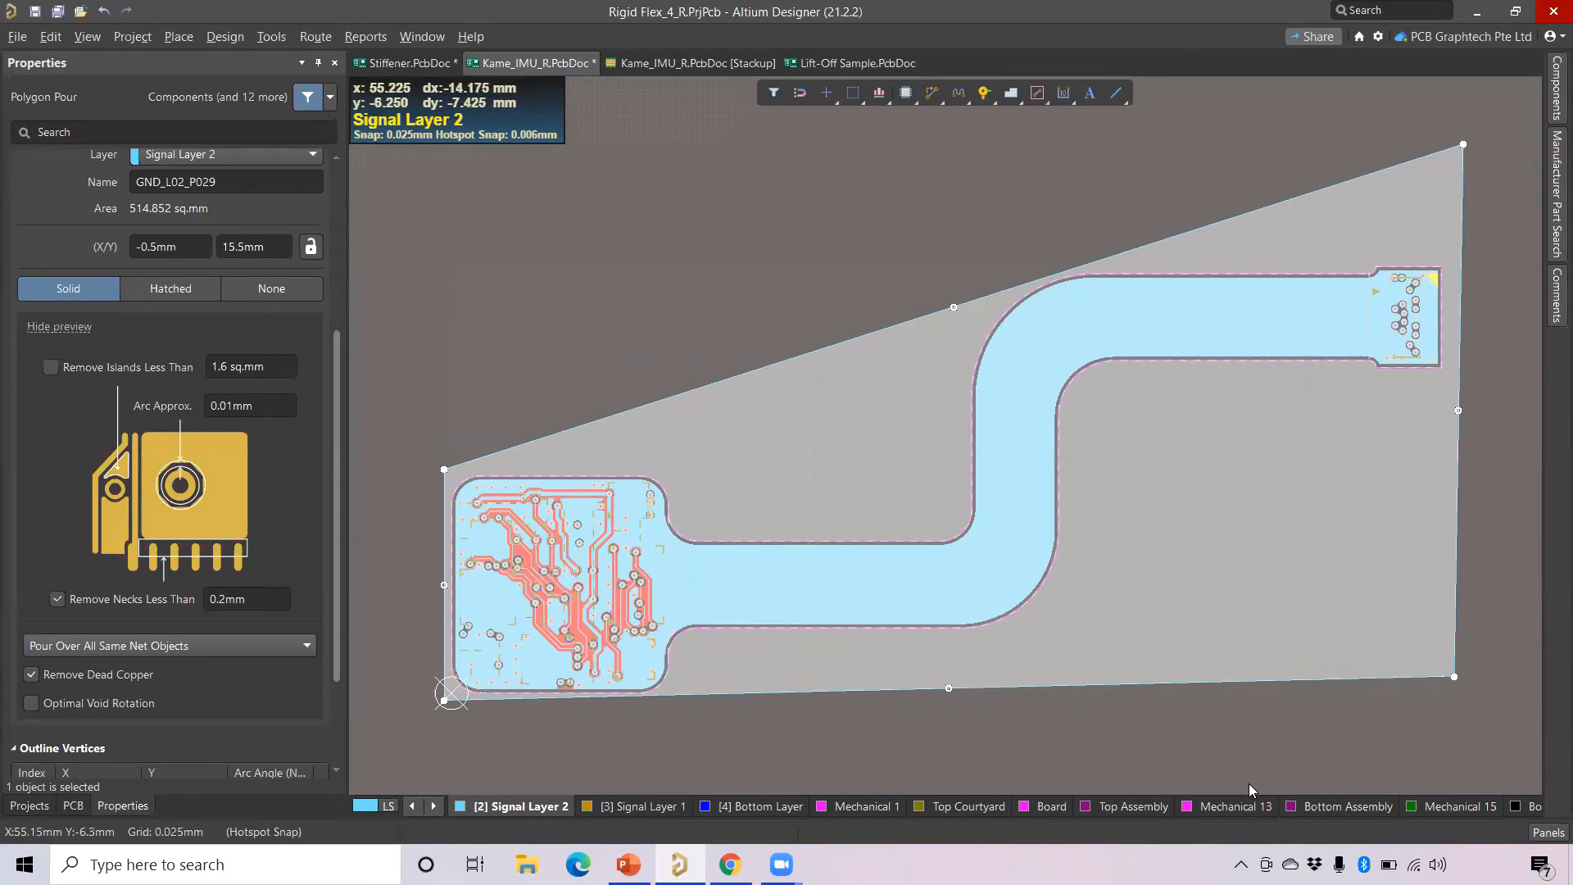
Undo the outline edits that extended the Signal Layer 2 GND polygon over the flex section, and clear the selection.
left_click(1260, 749)
key("ctrl+z")
key("ctrl+z")
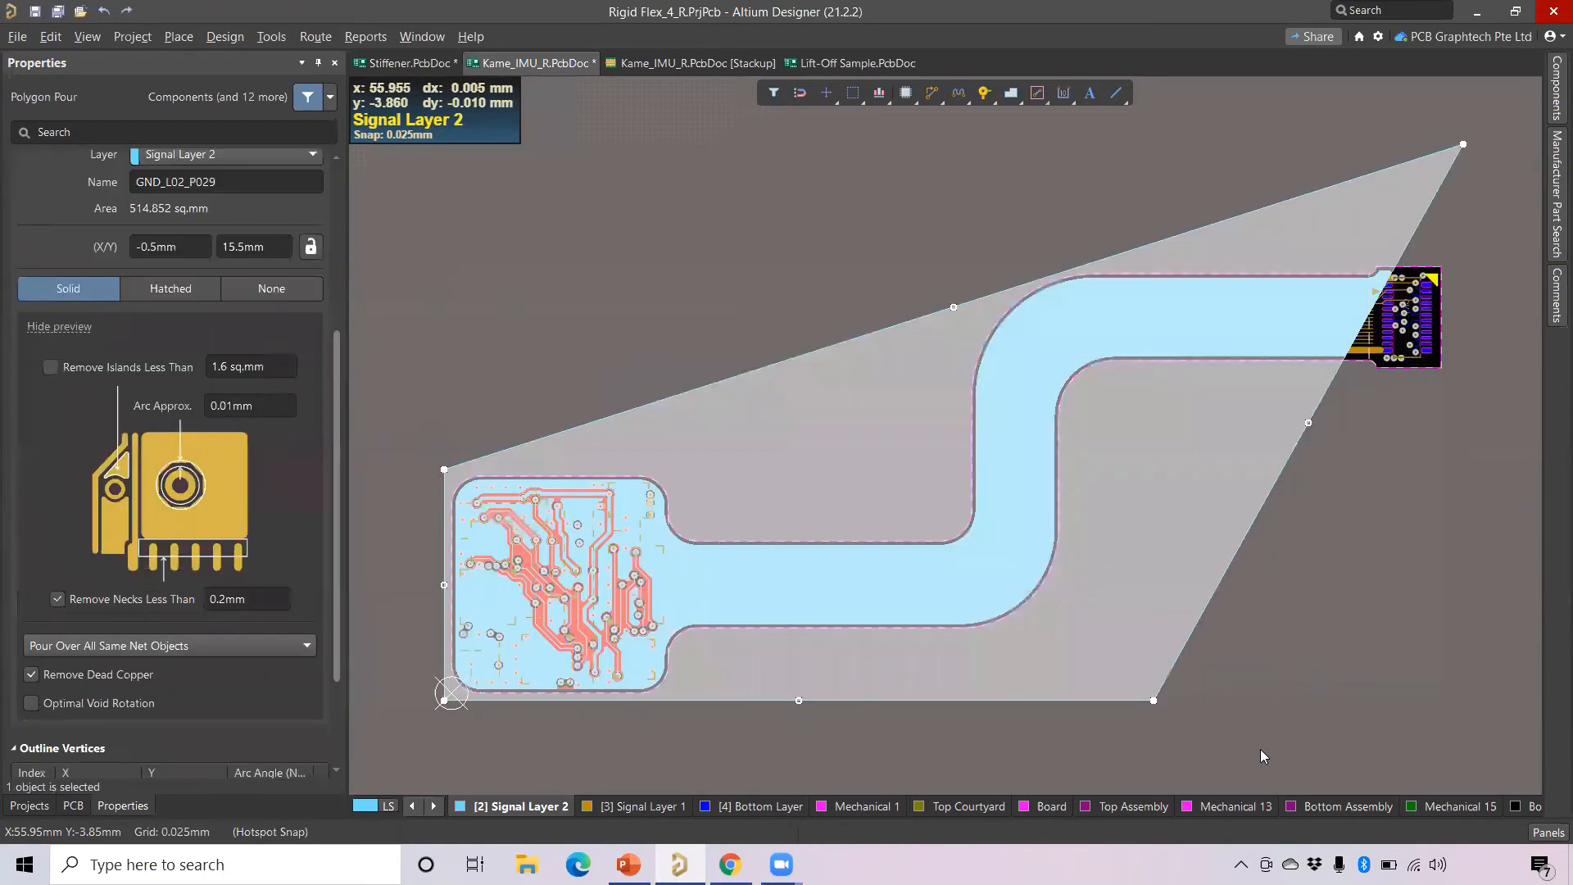
key("ctrl+z")
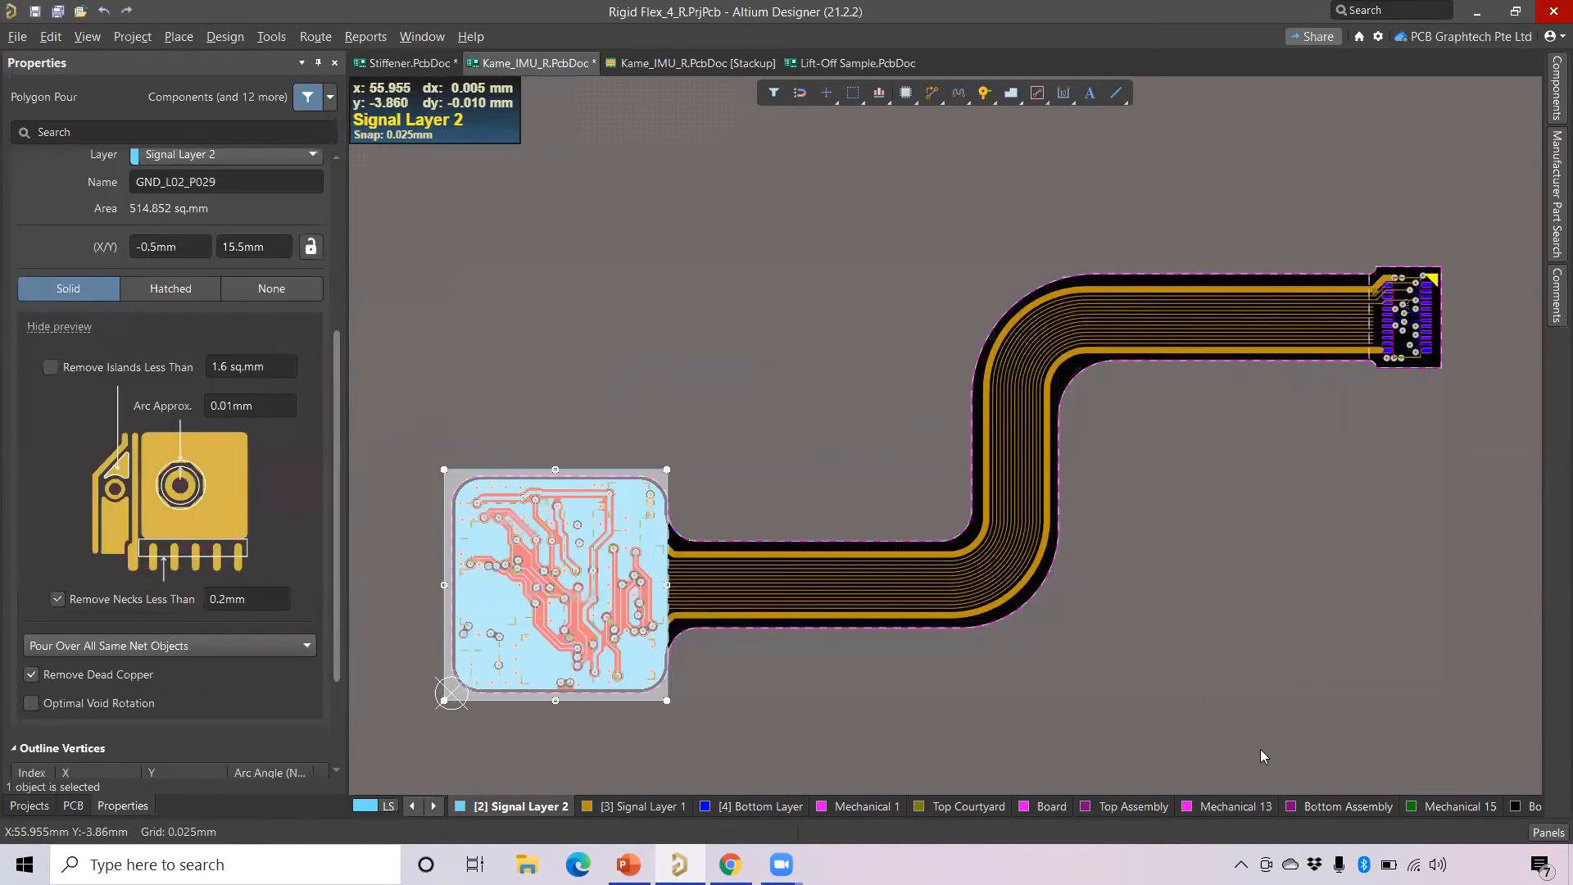
left_click(867, 434)
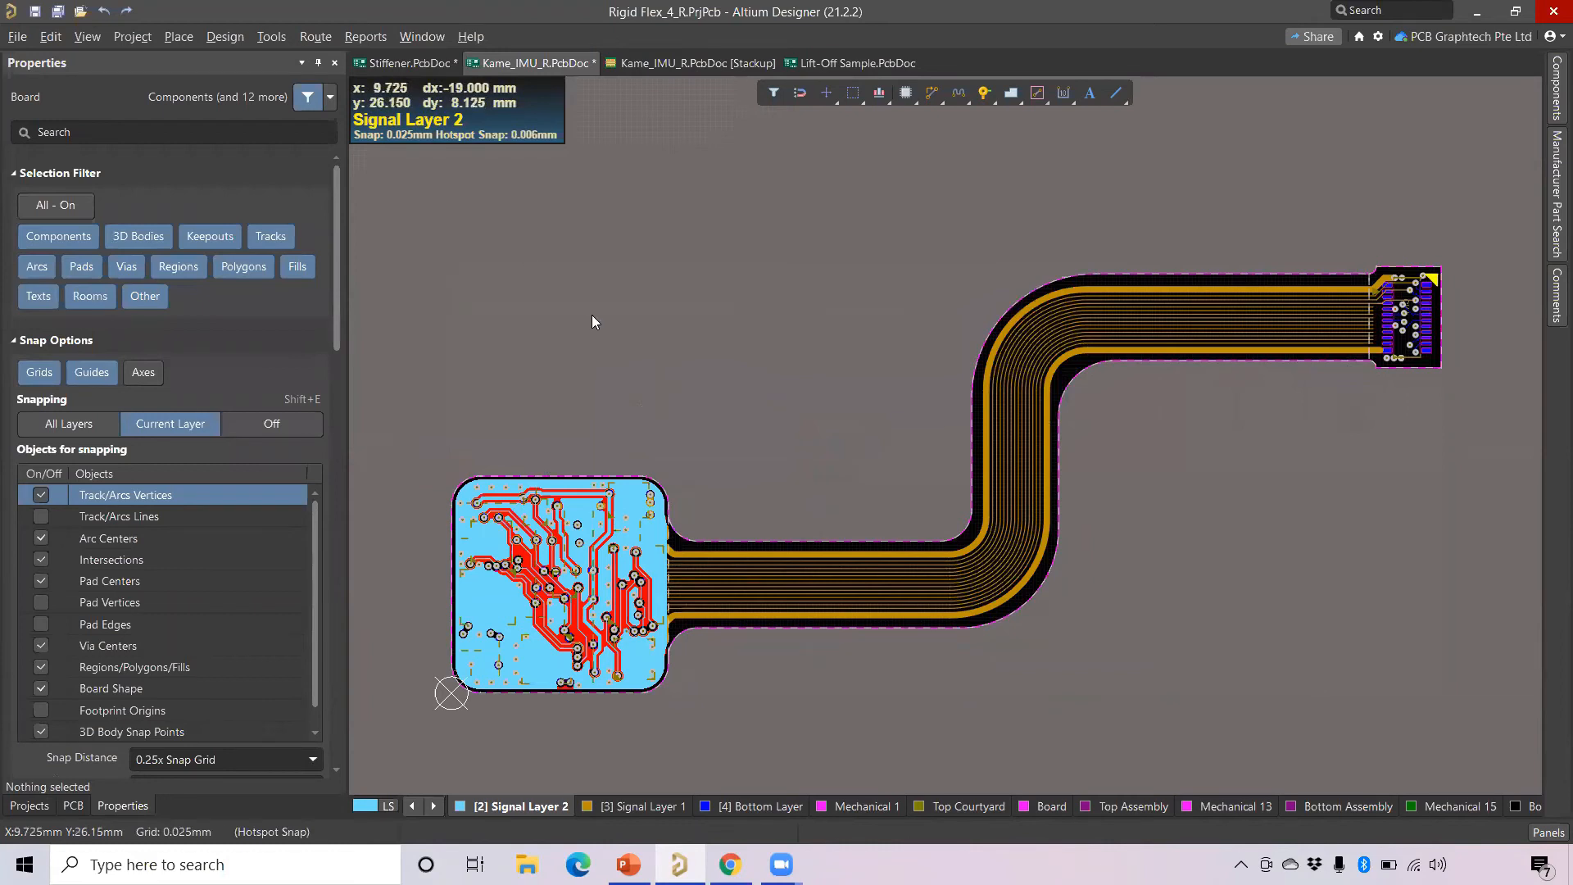
Place a polygon pour outline about 50 mm wide and 34 mm high on Signal Layer 2, enclosing the whole flex section between the rigid boards.
key("p")
key("g")
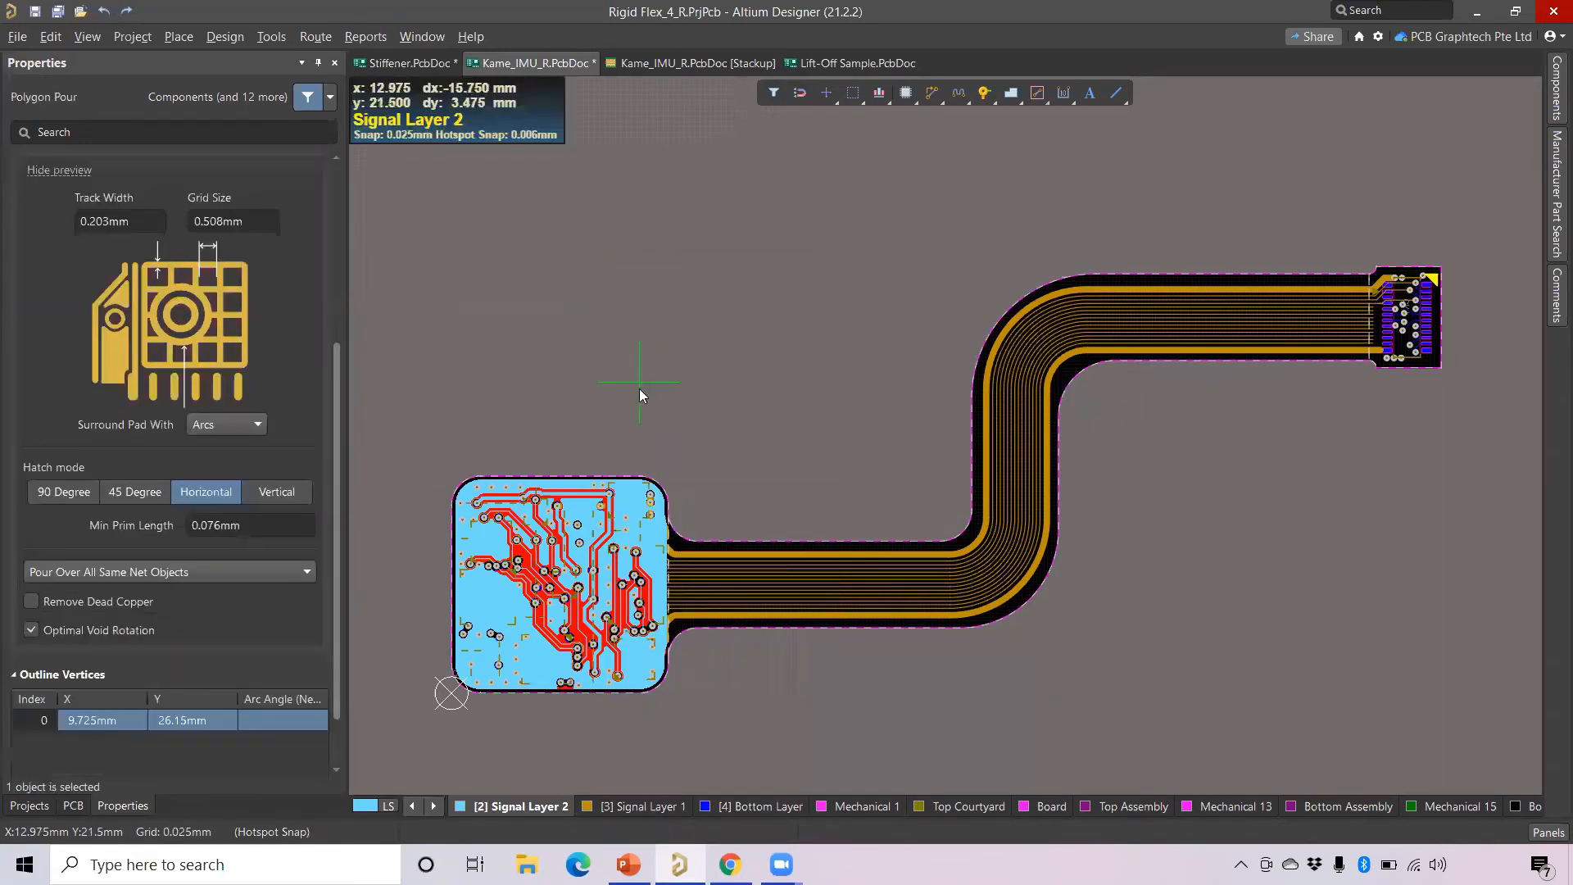
scroll(672, 422, "up", 1, "ctrl")
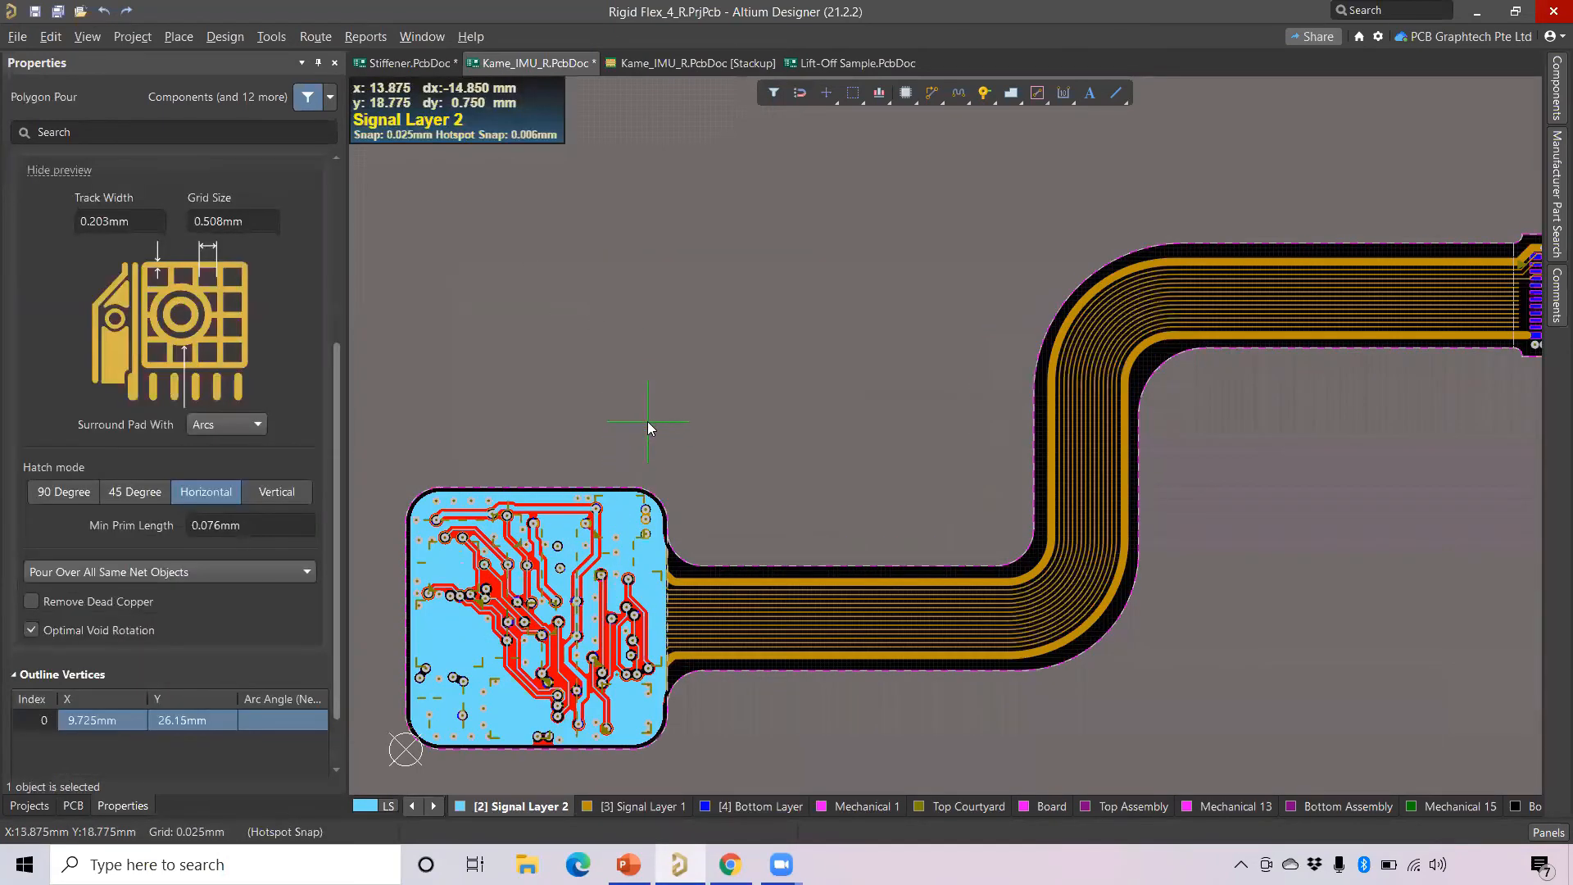
left_click(647, 422)
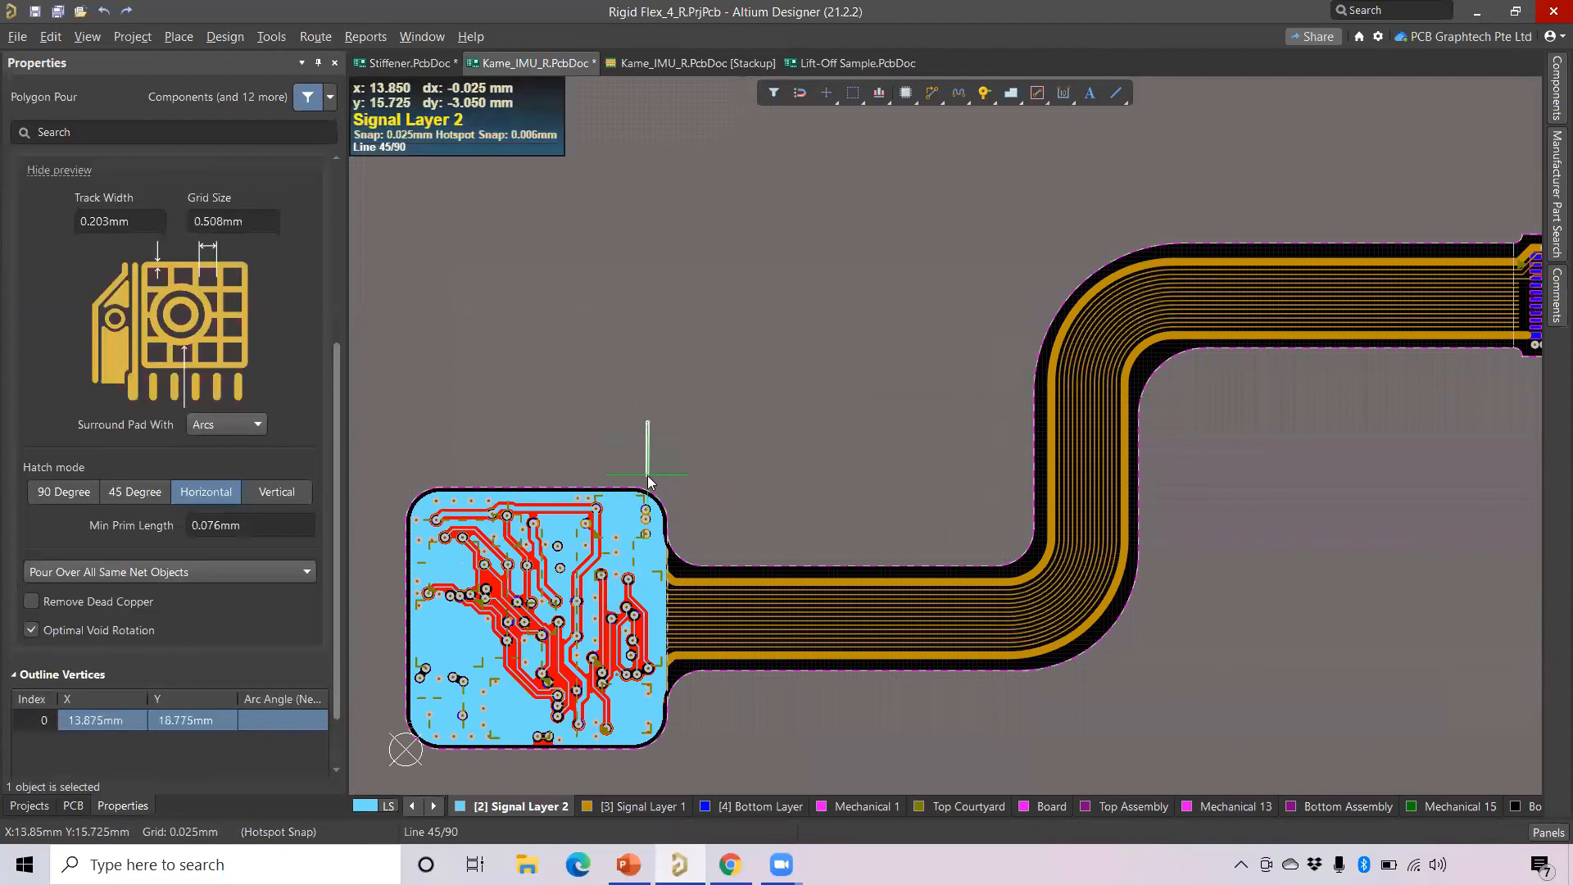
right_click(649, 753)
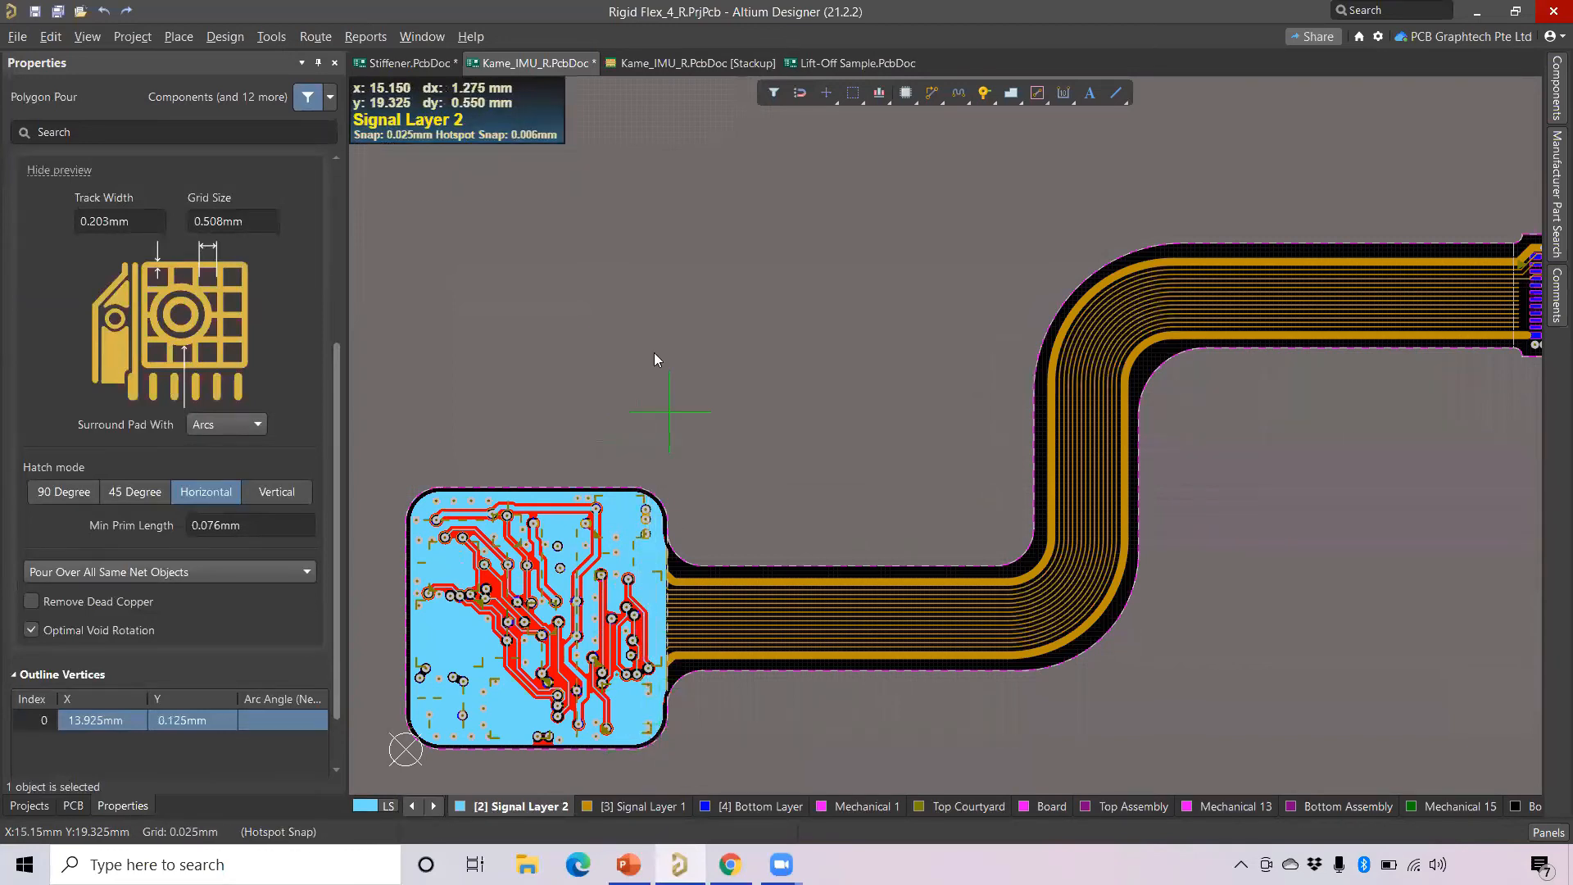
left_click(625, 184)
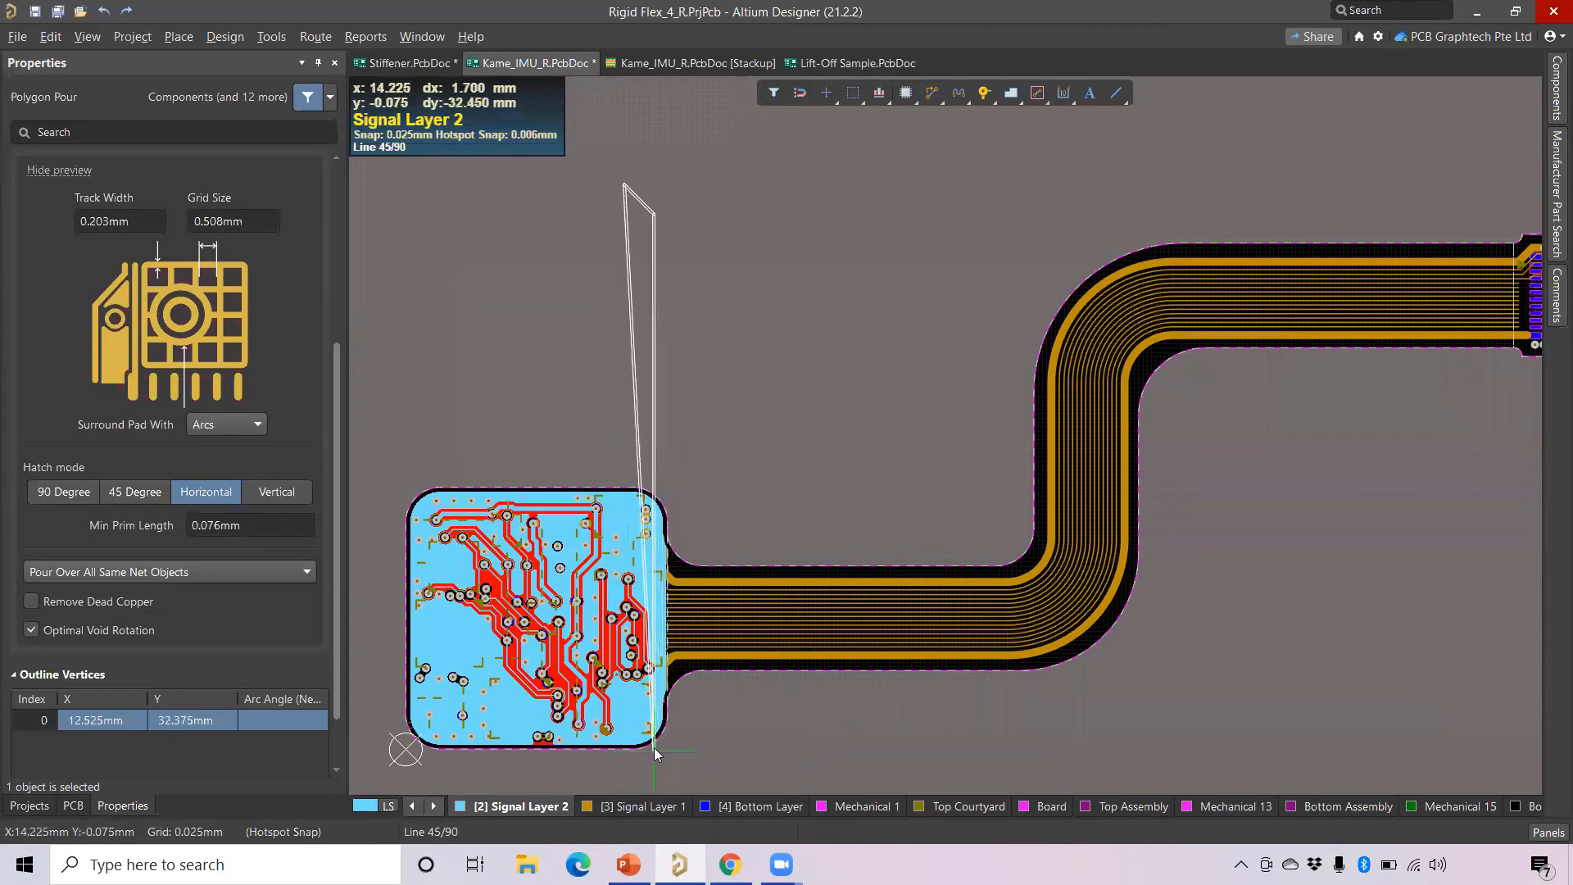
left_click(651, 780)
key("space")
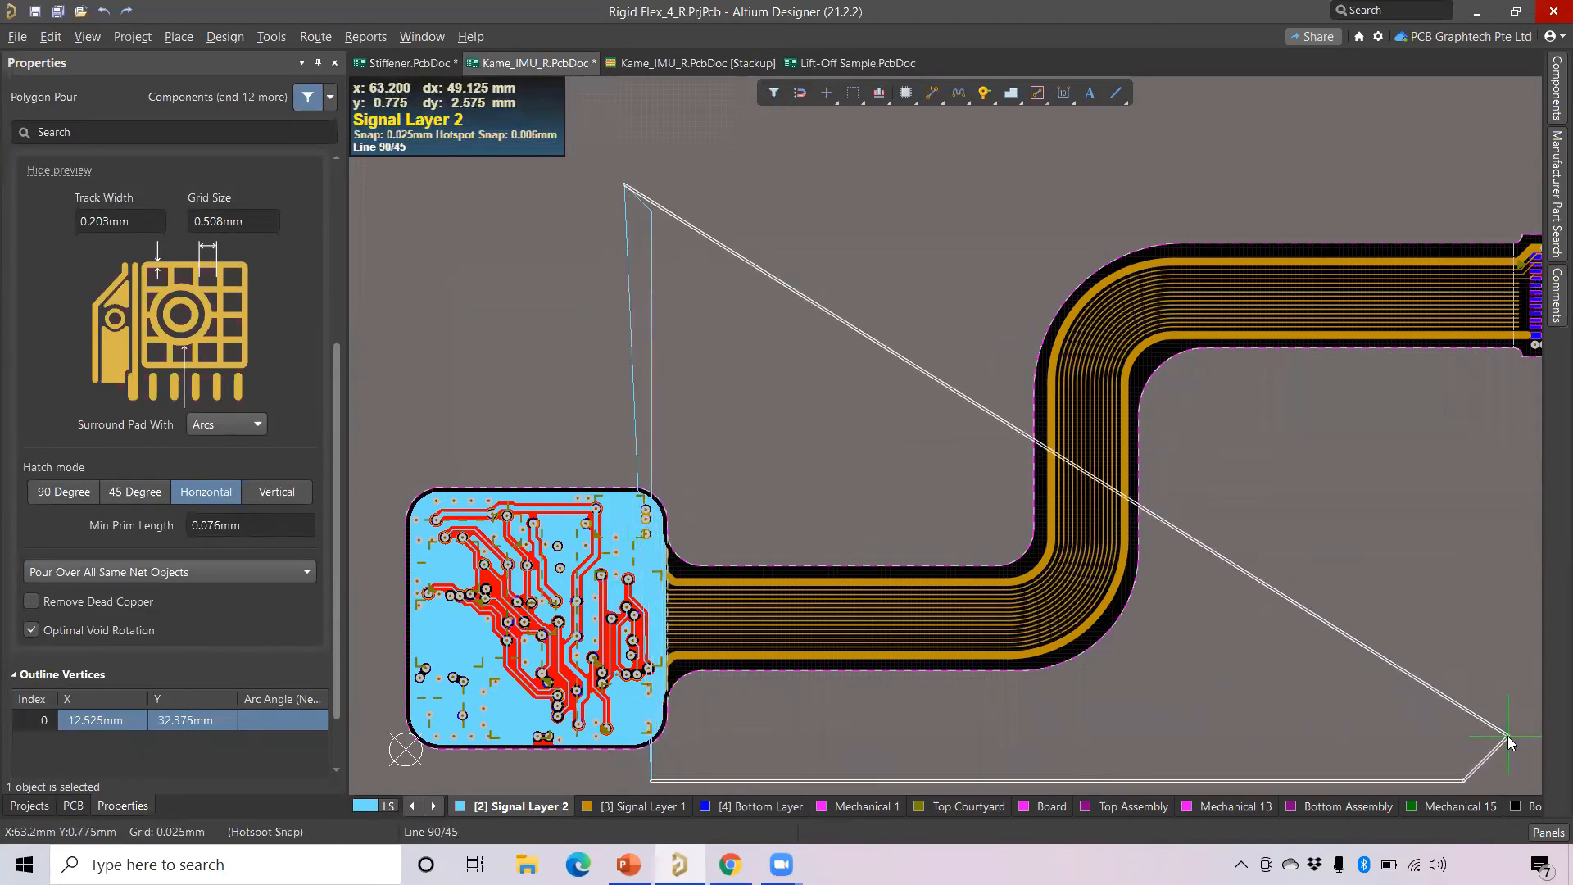
left_click(1511, 731)
key("space")
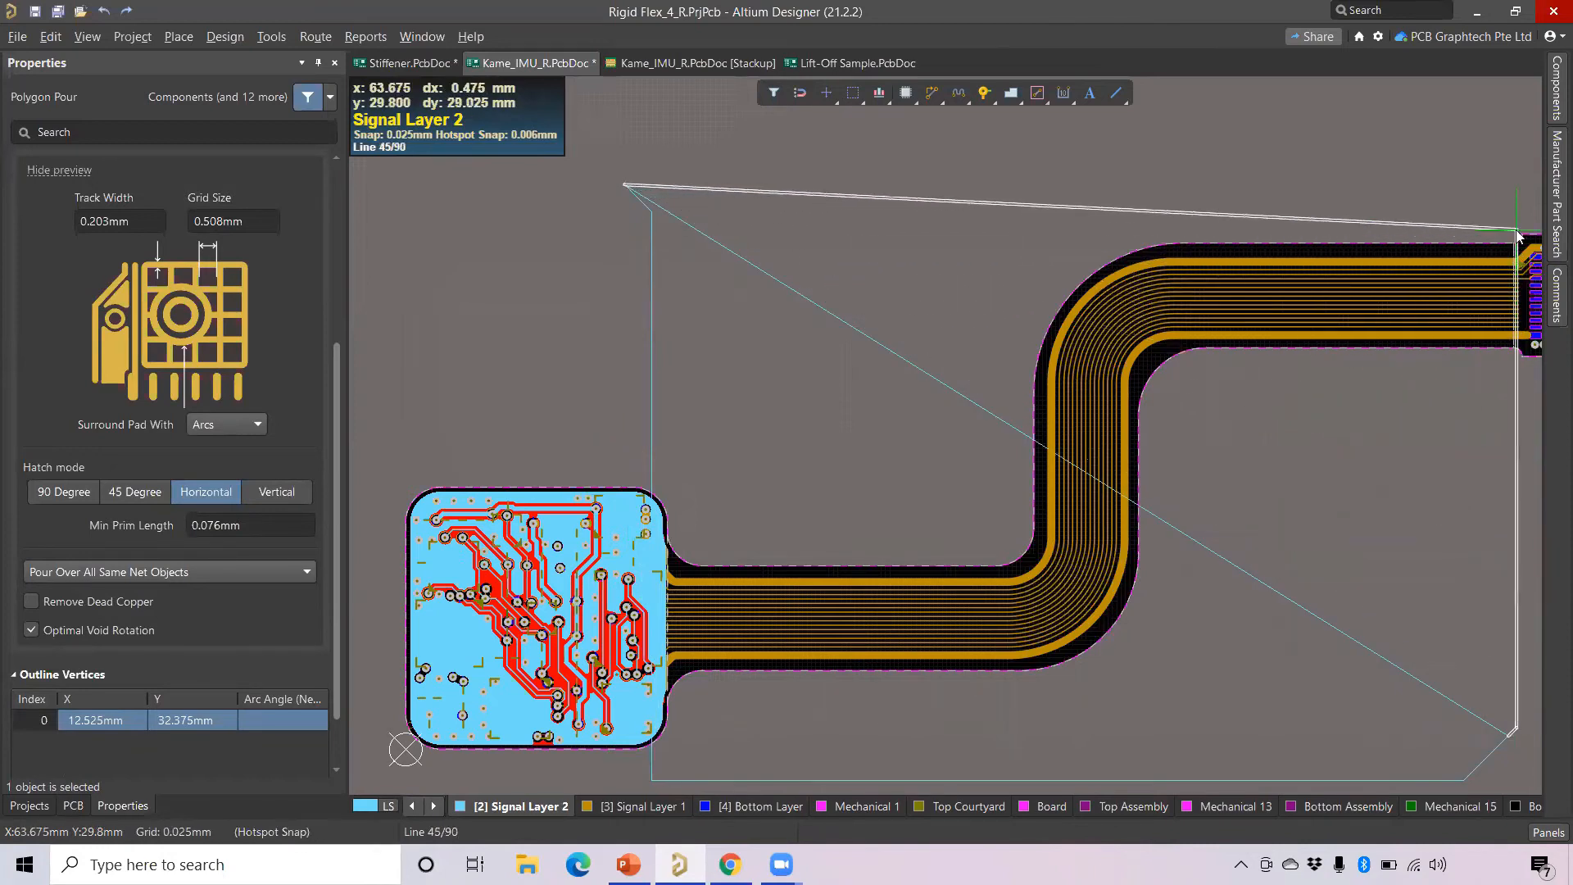
left_click(1516, 198)
key("space")
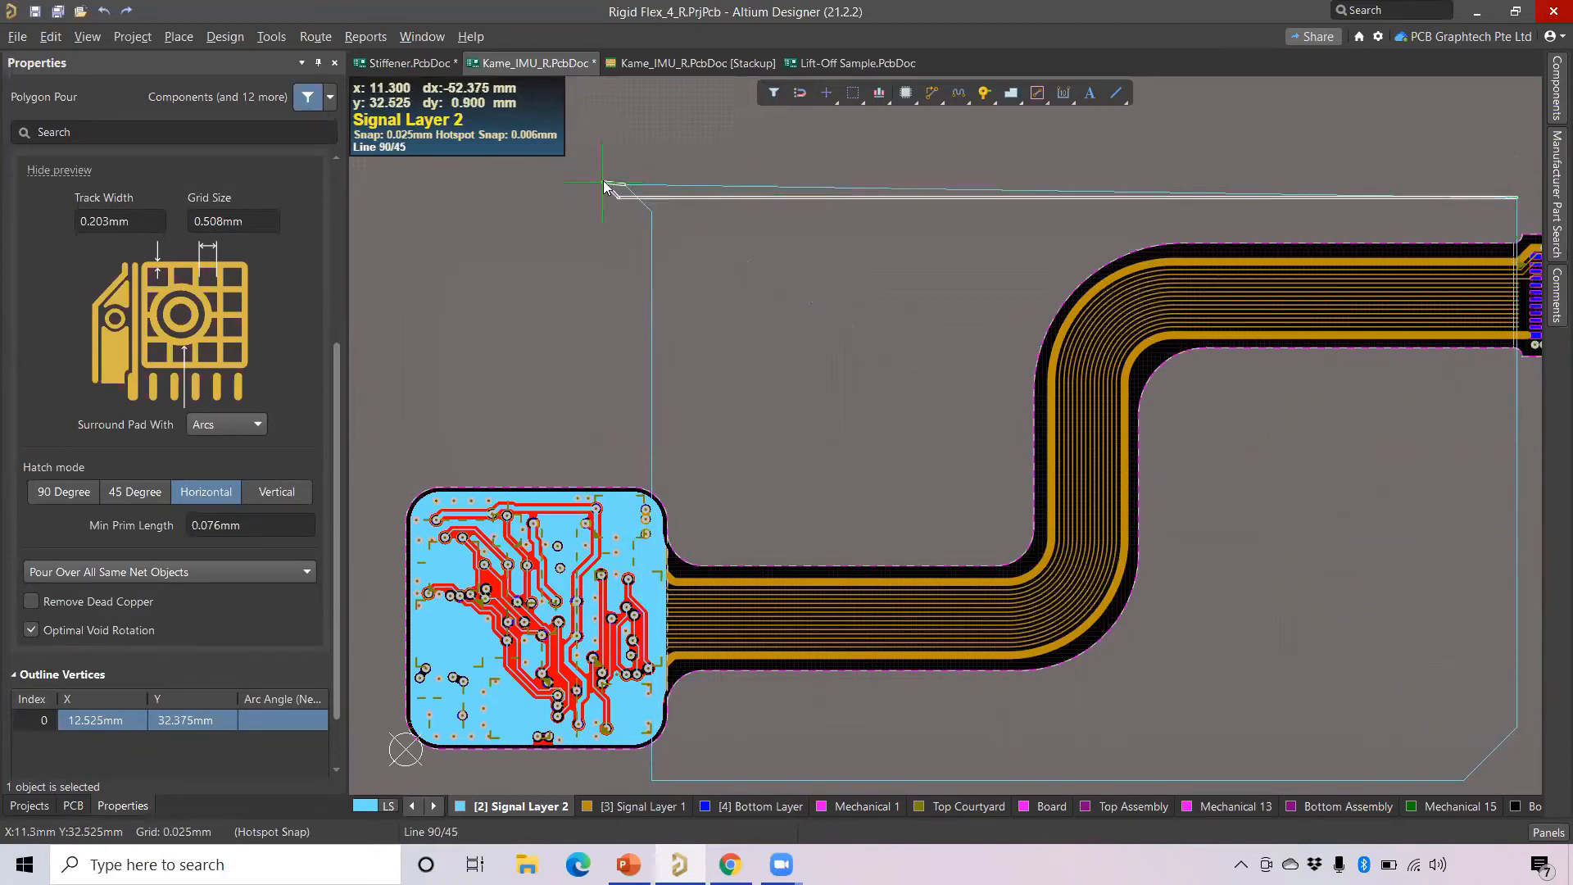
left_click(641, 187)
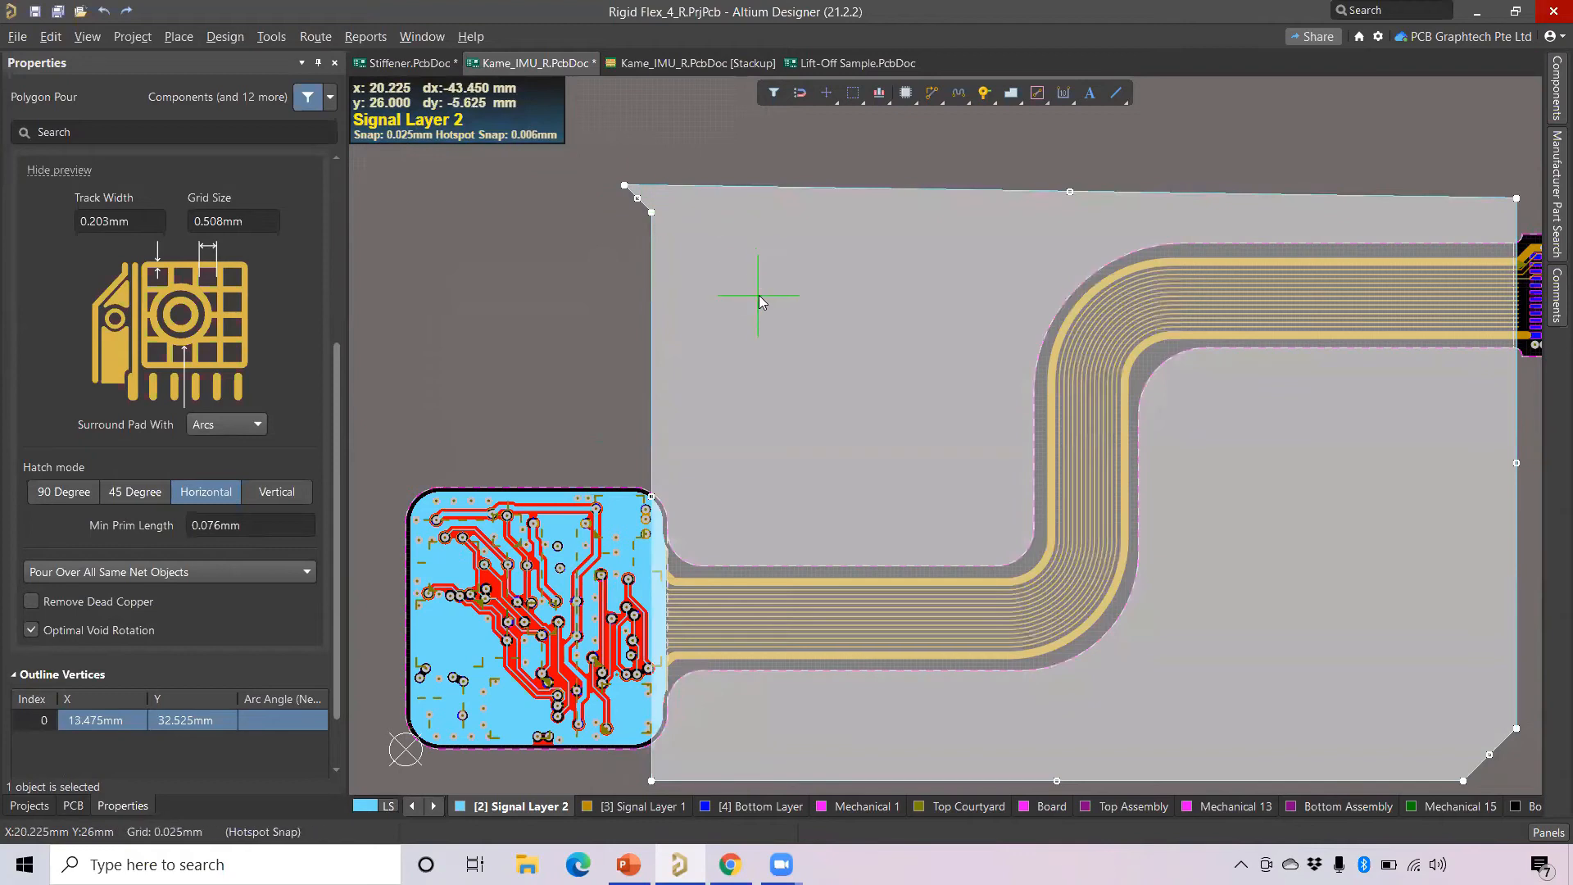
Assign the GND net to the new flex polygon by picking it from existing GND copper in the layout.
right_click_drag(882, 448, 761, 386)
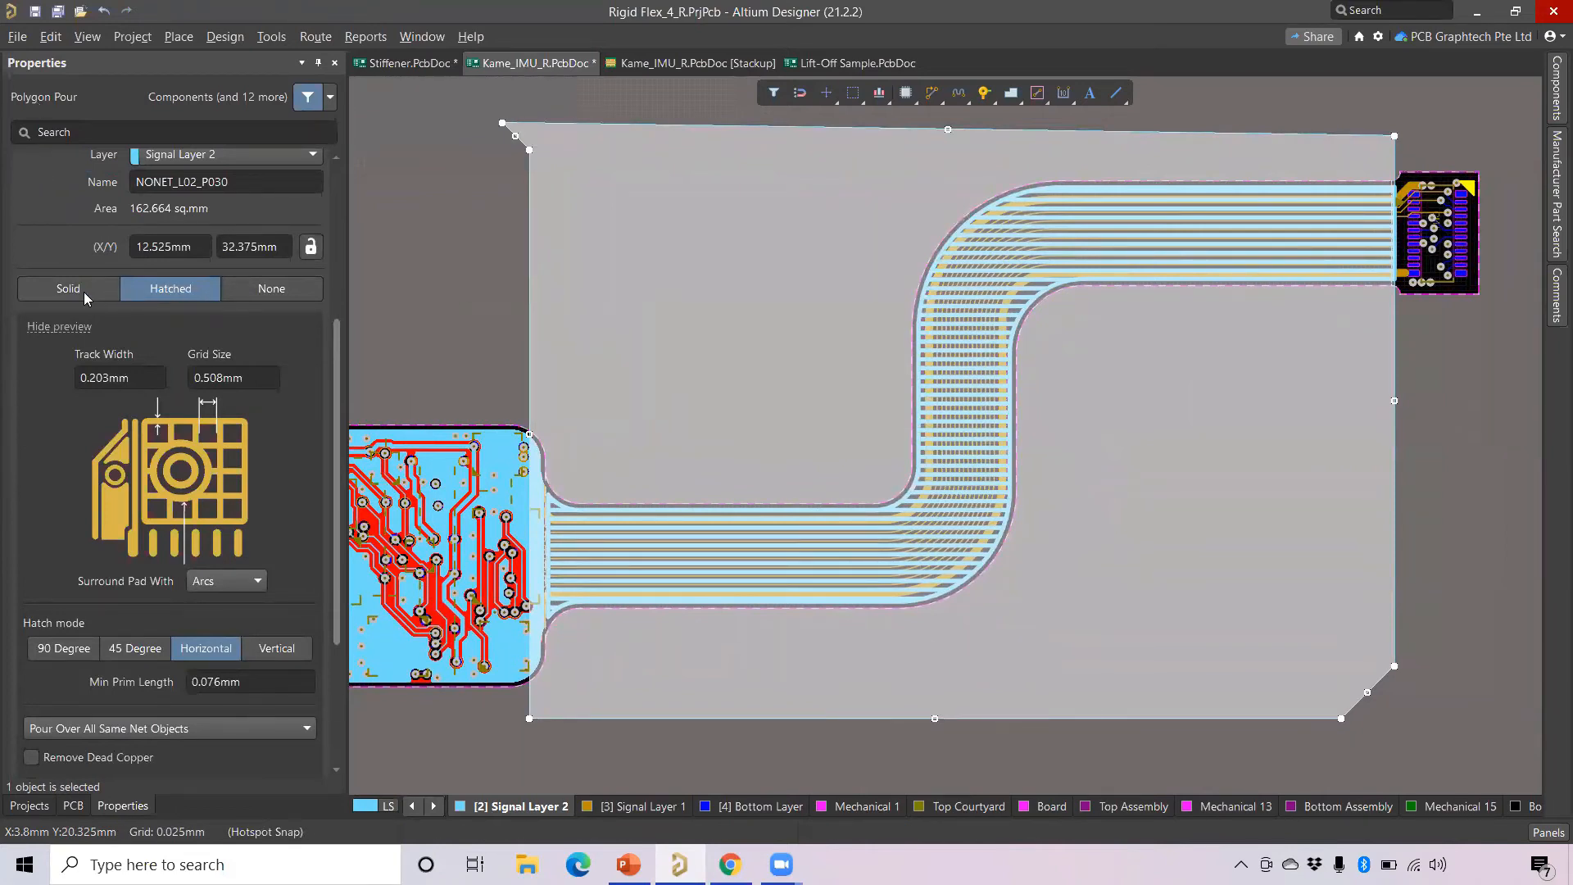
scroll(206, 213, "up", 3)
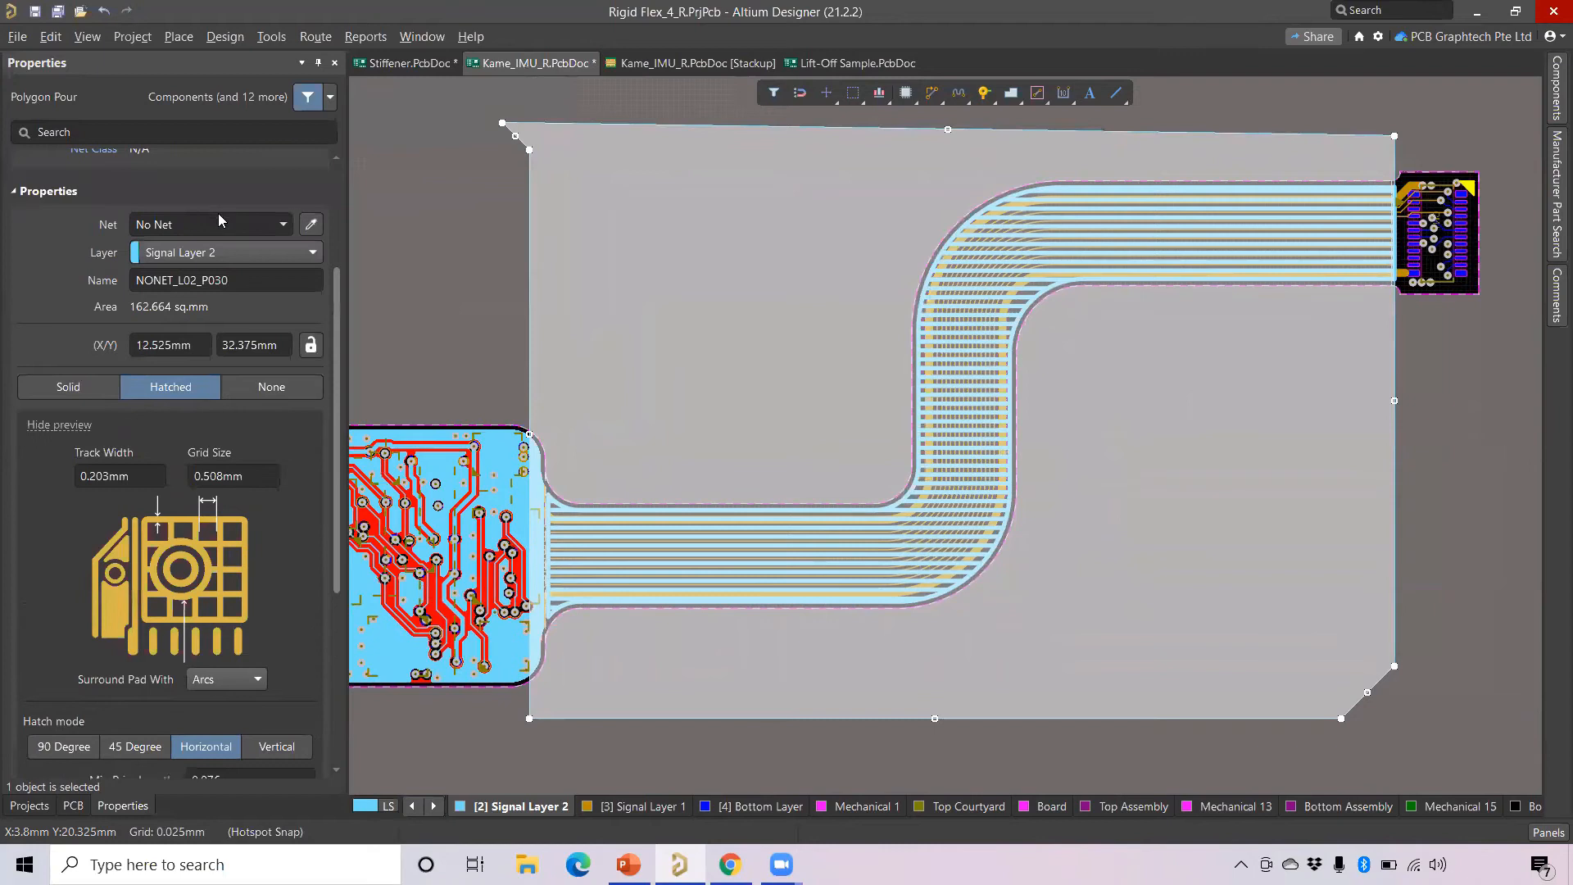
left_click(310, 224)
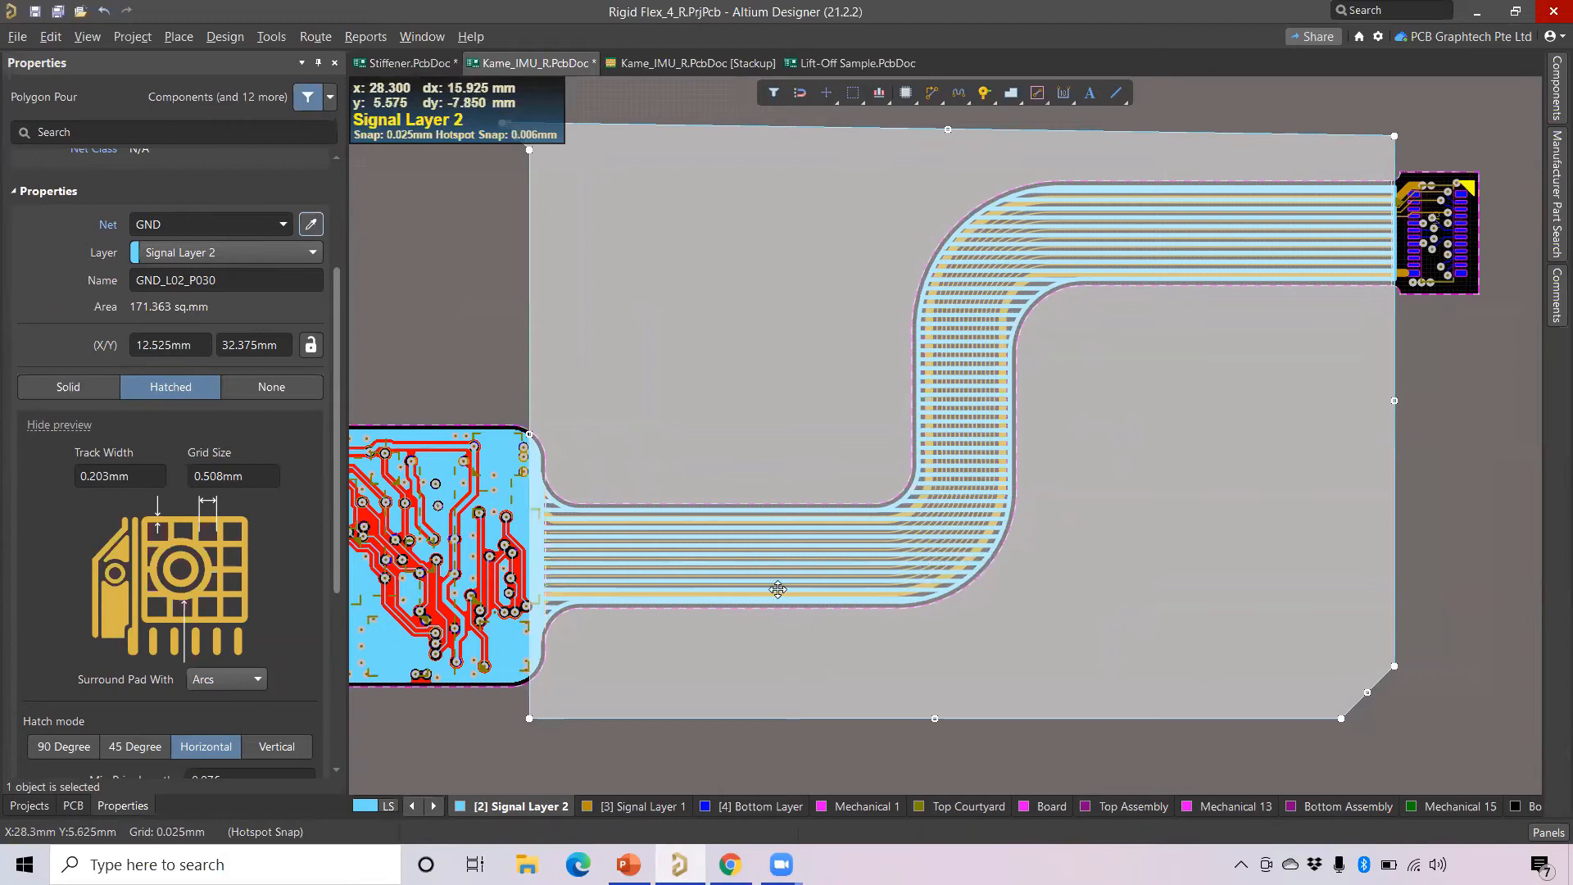
scroll(778, 589, "up", 5, "ctrl")
right_click_drag(696, 625, 814, 501)
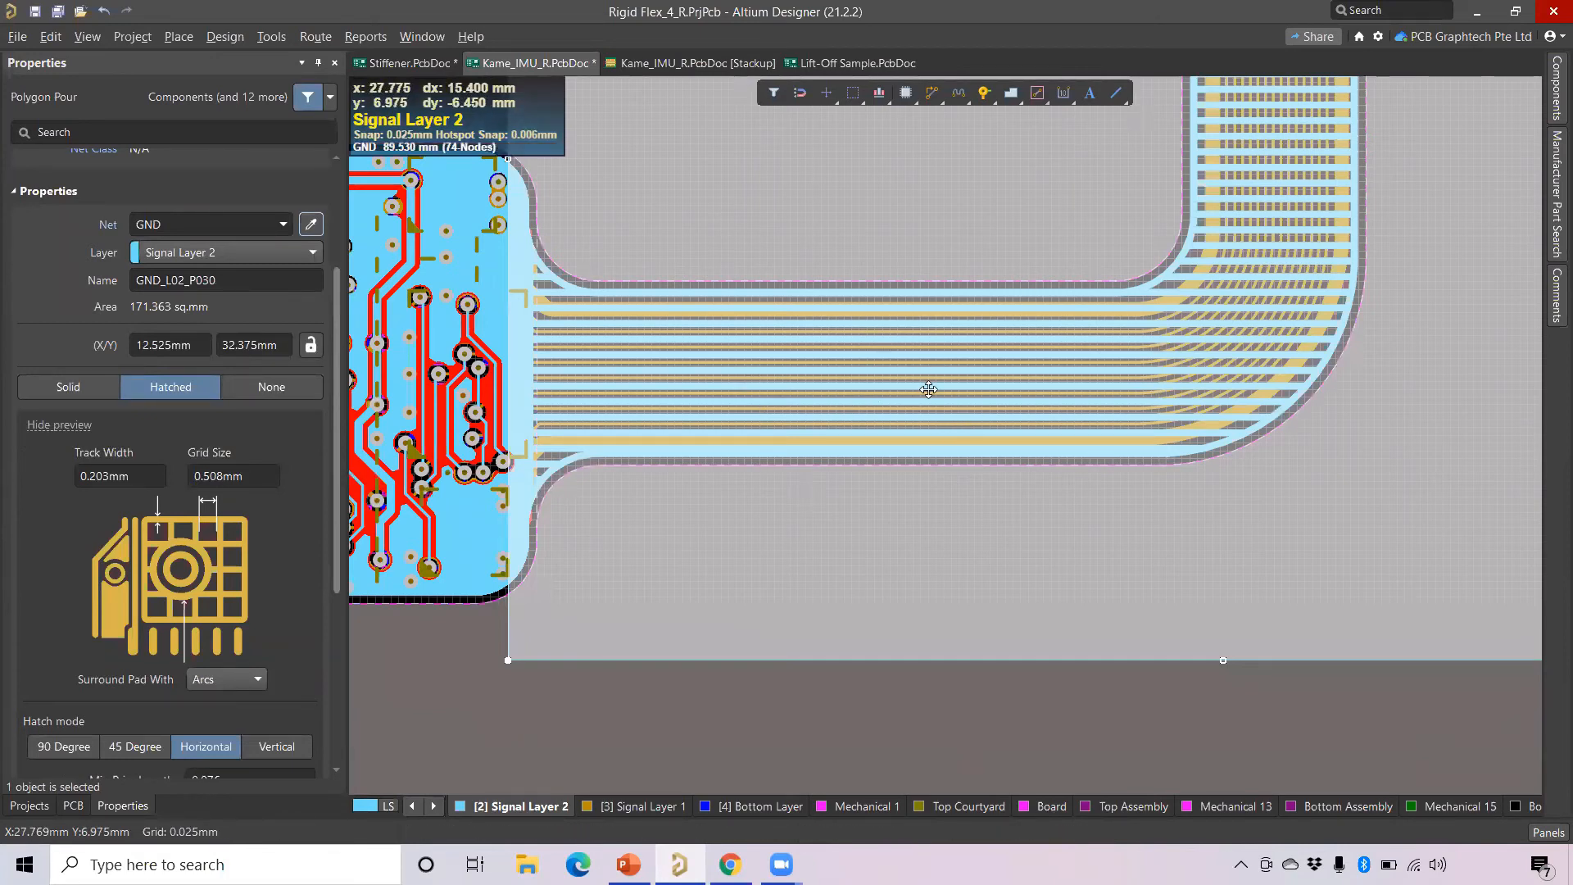
Try the Vertical hatch mode on the flex section's GND polygon and examine the pattern along the bends.
scroll(928, 389, "down", 3, "ctrl")
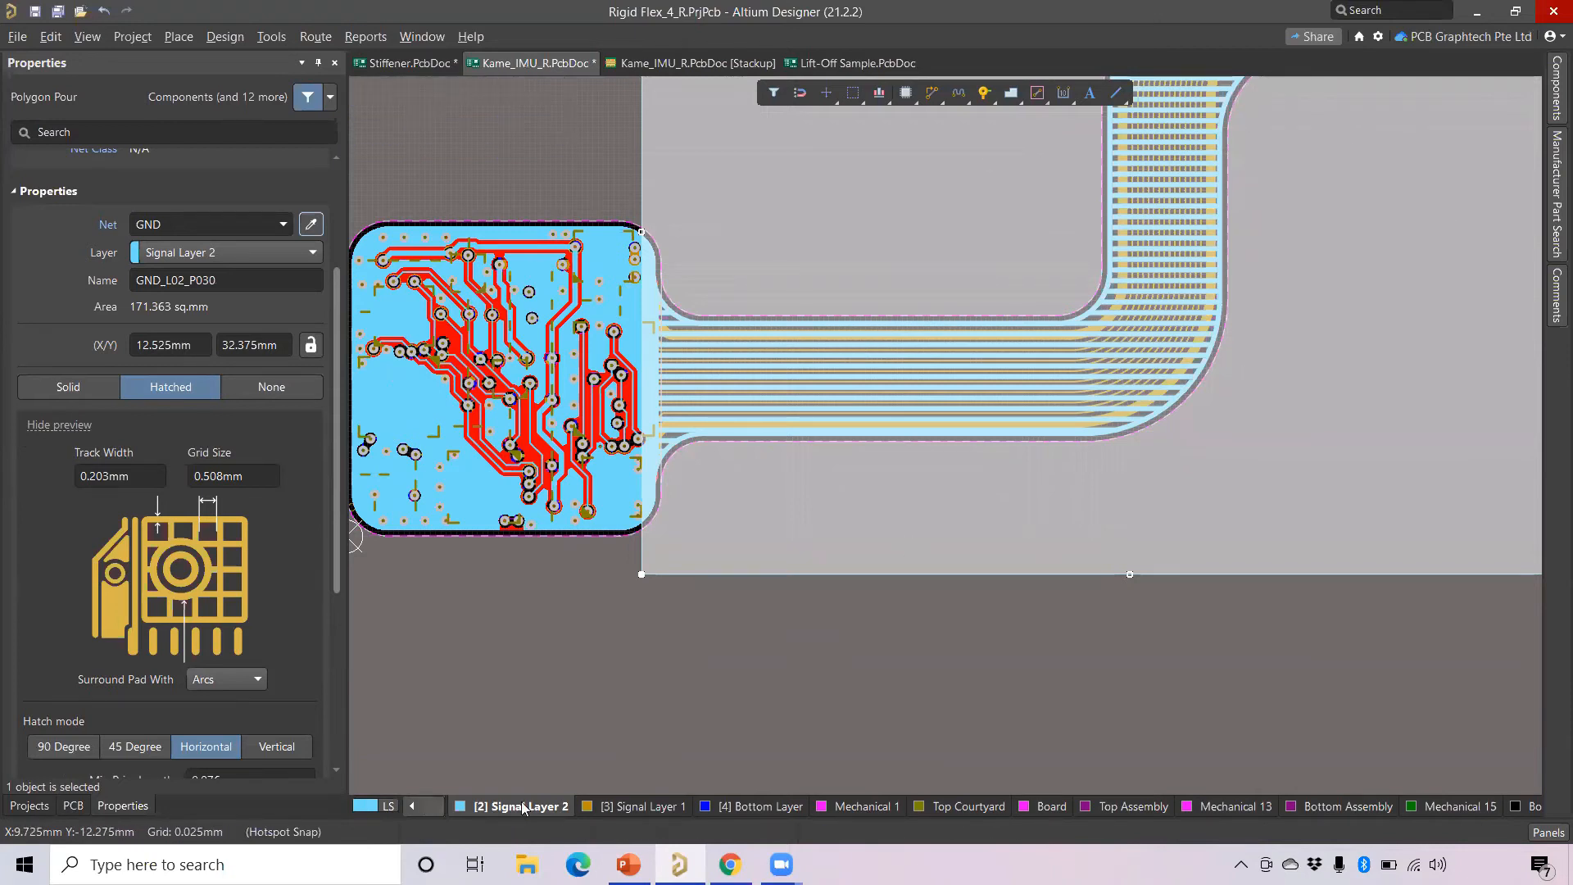
left_click(256, 750)
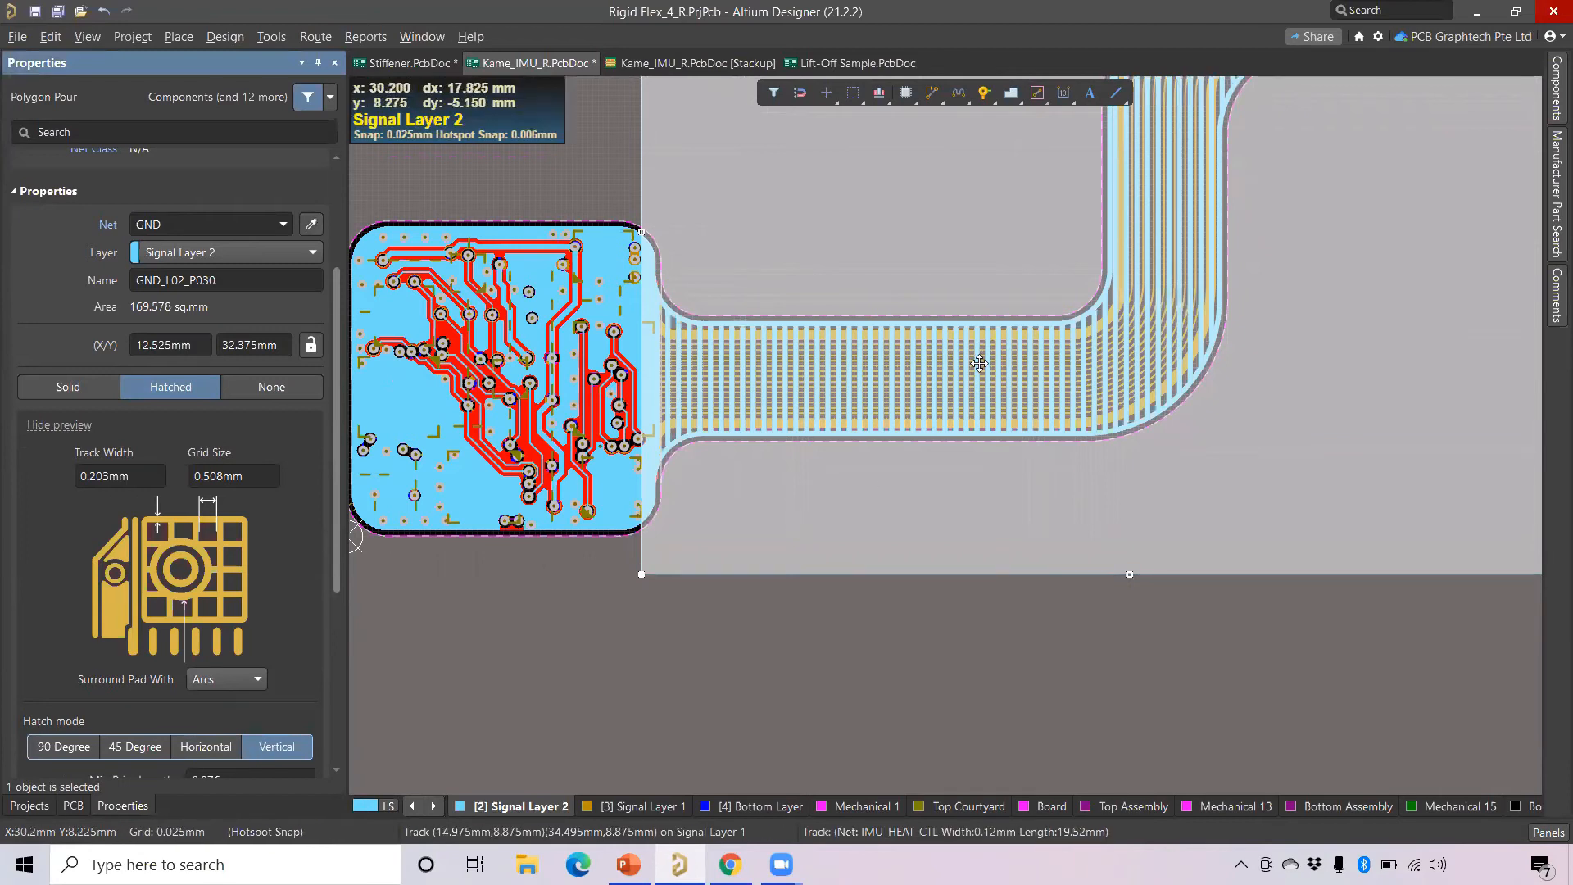
right_click_drag(1241, 252, 1139, 460)
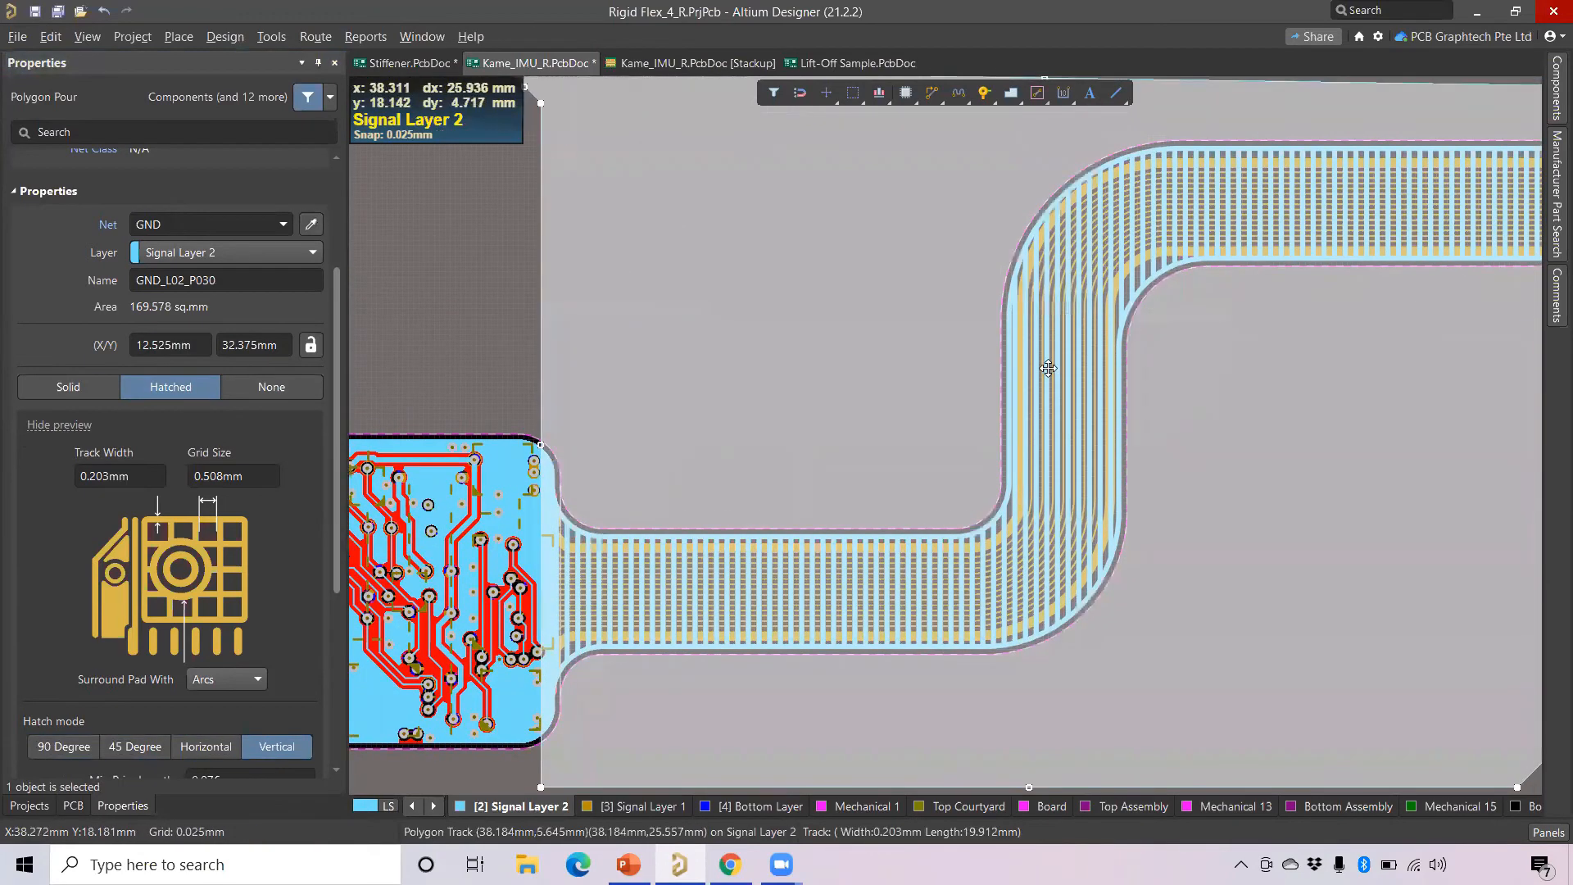
scroll(1052, 360, "up", 1, "ctrl")
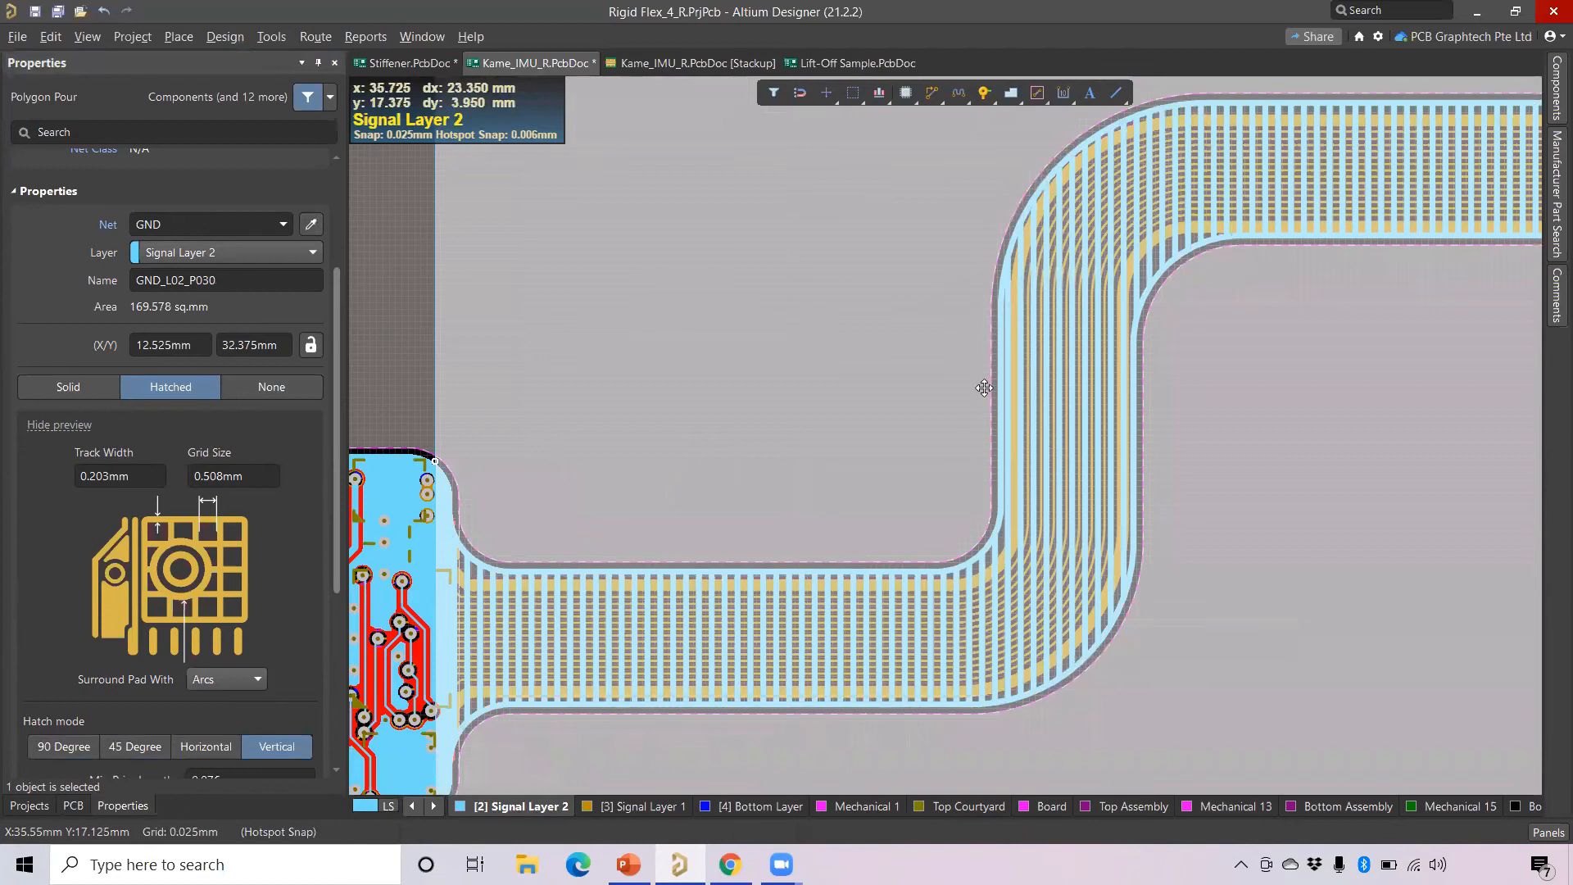
mouse_move(889, 555)
right_mouse_down()
mouse_move(911, 486)
mouse_move(902, 528)
right_mouse_up()
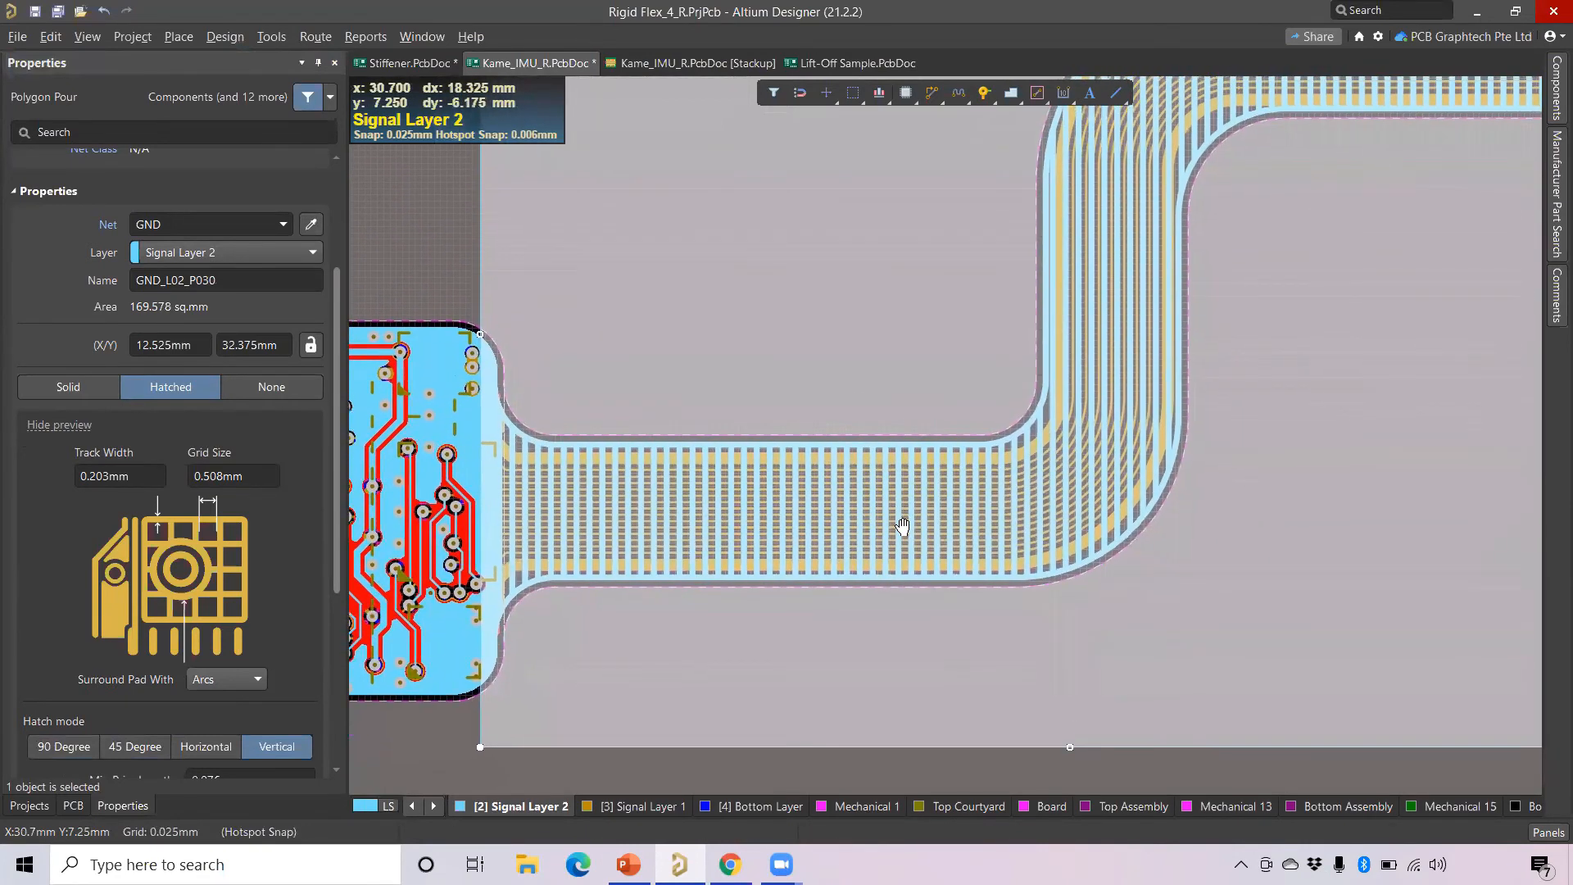
Try the 90 Degree hatch mode on the flex section's GND polygon and inspect the grid up close.
left_click(59, 747)
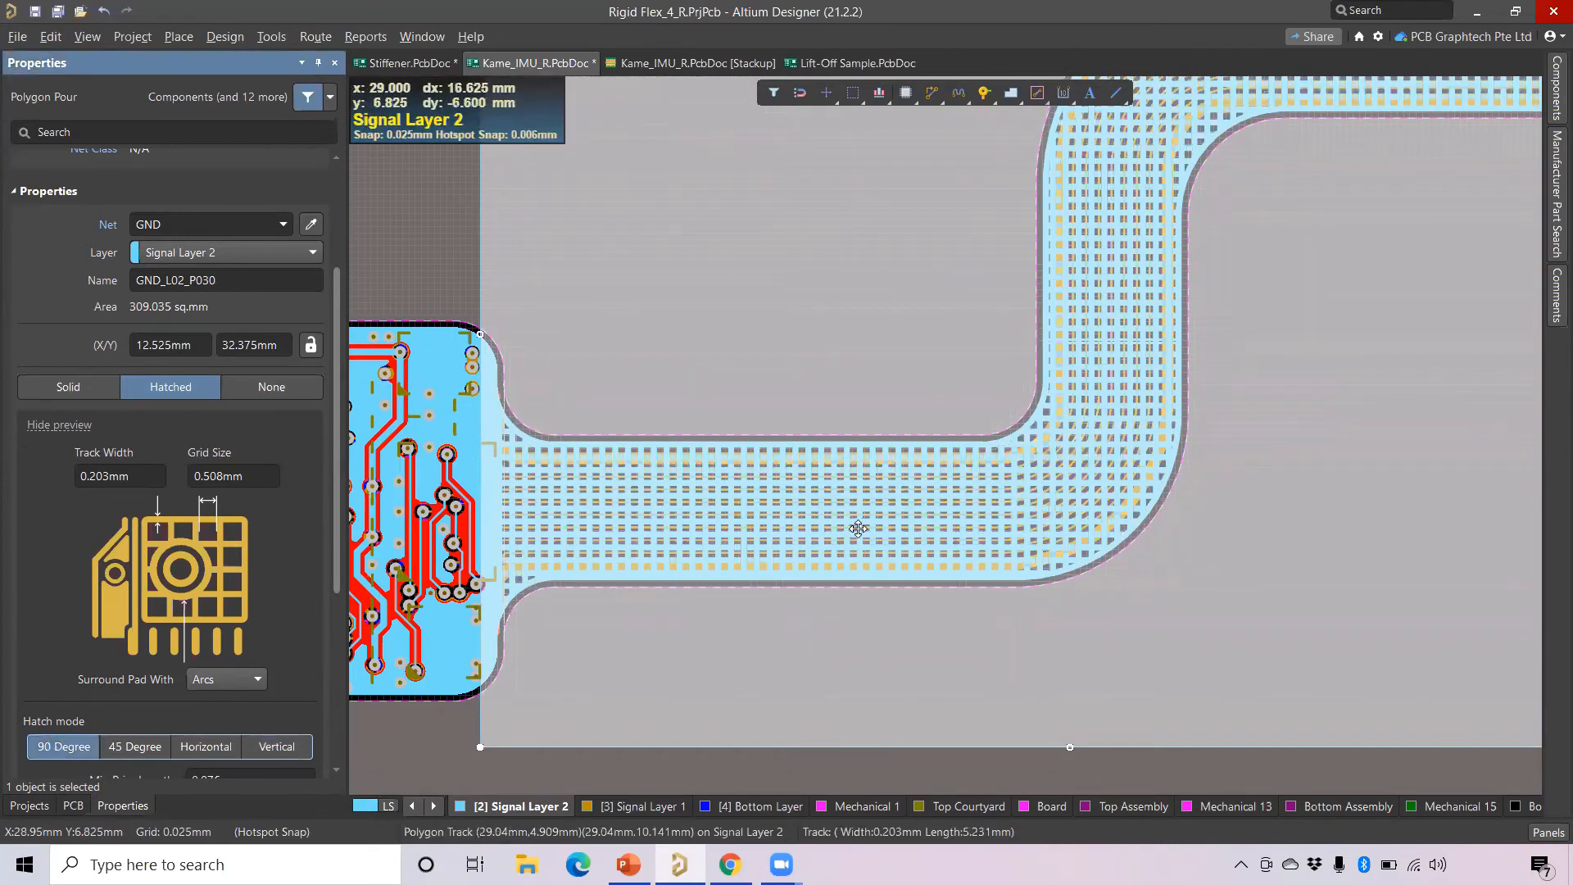
scroll(738, 533, "up", 1, "ctrl")
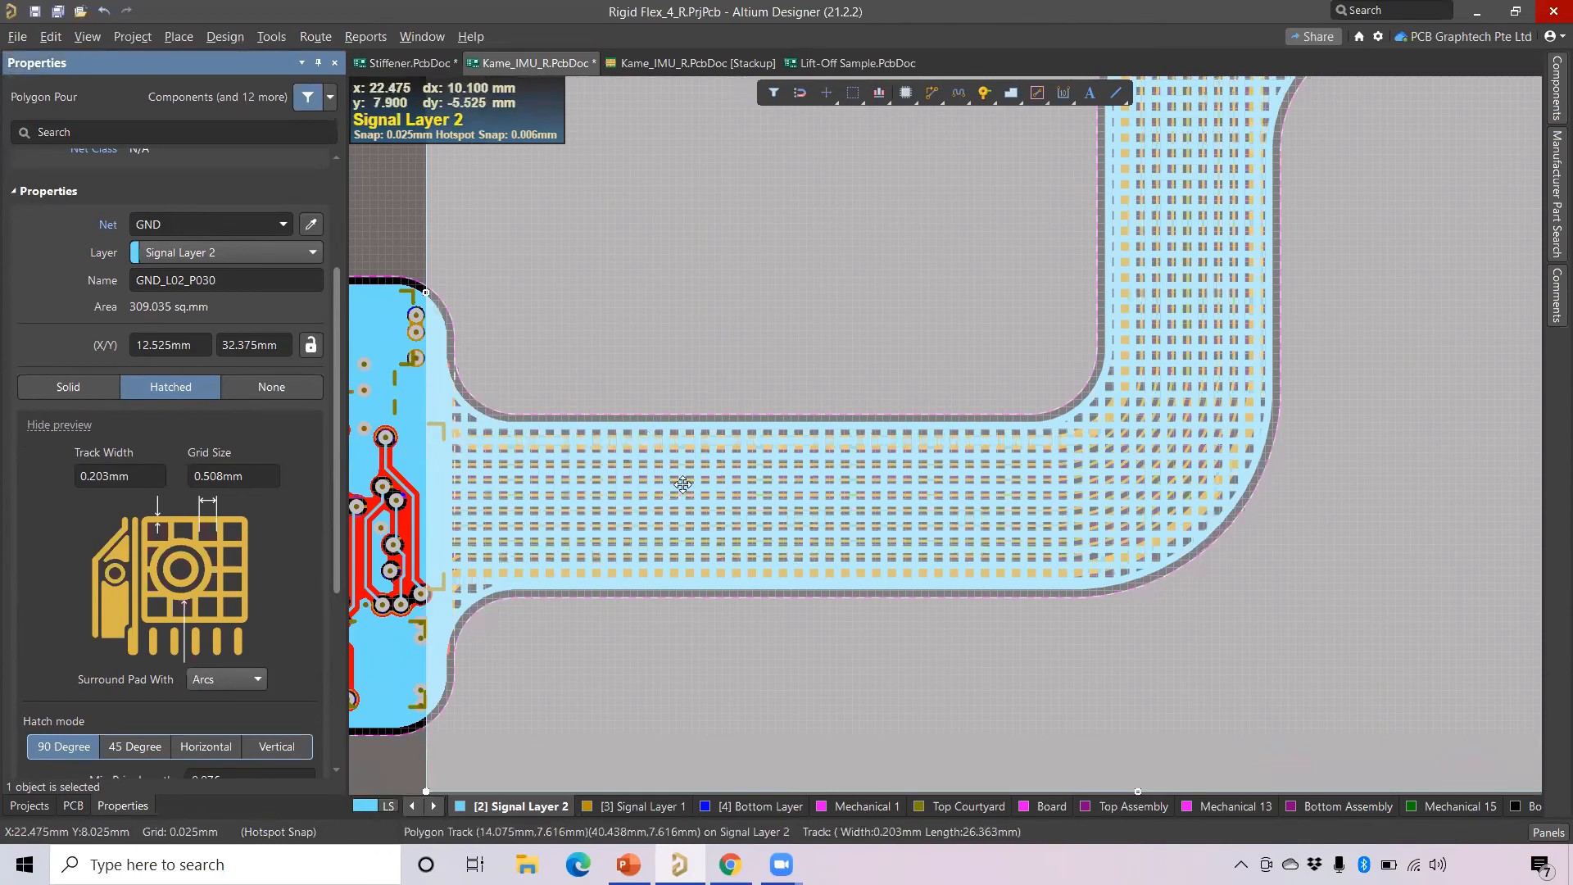
scroll(498, 514, "up", 1, "ctrl")
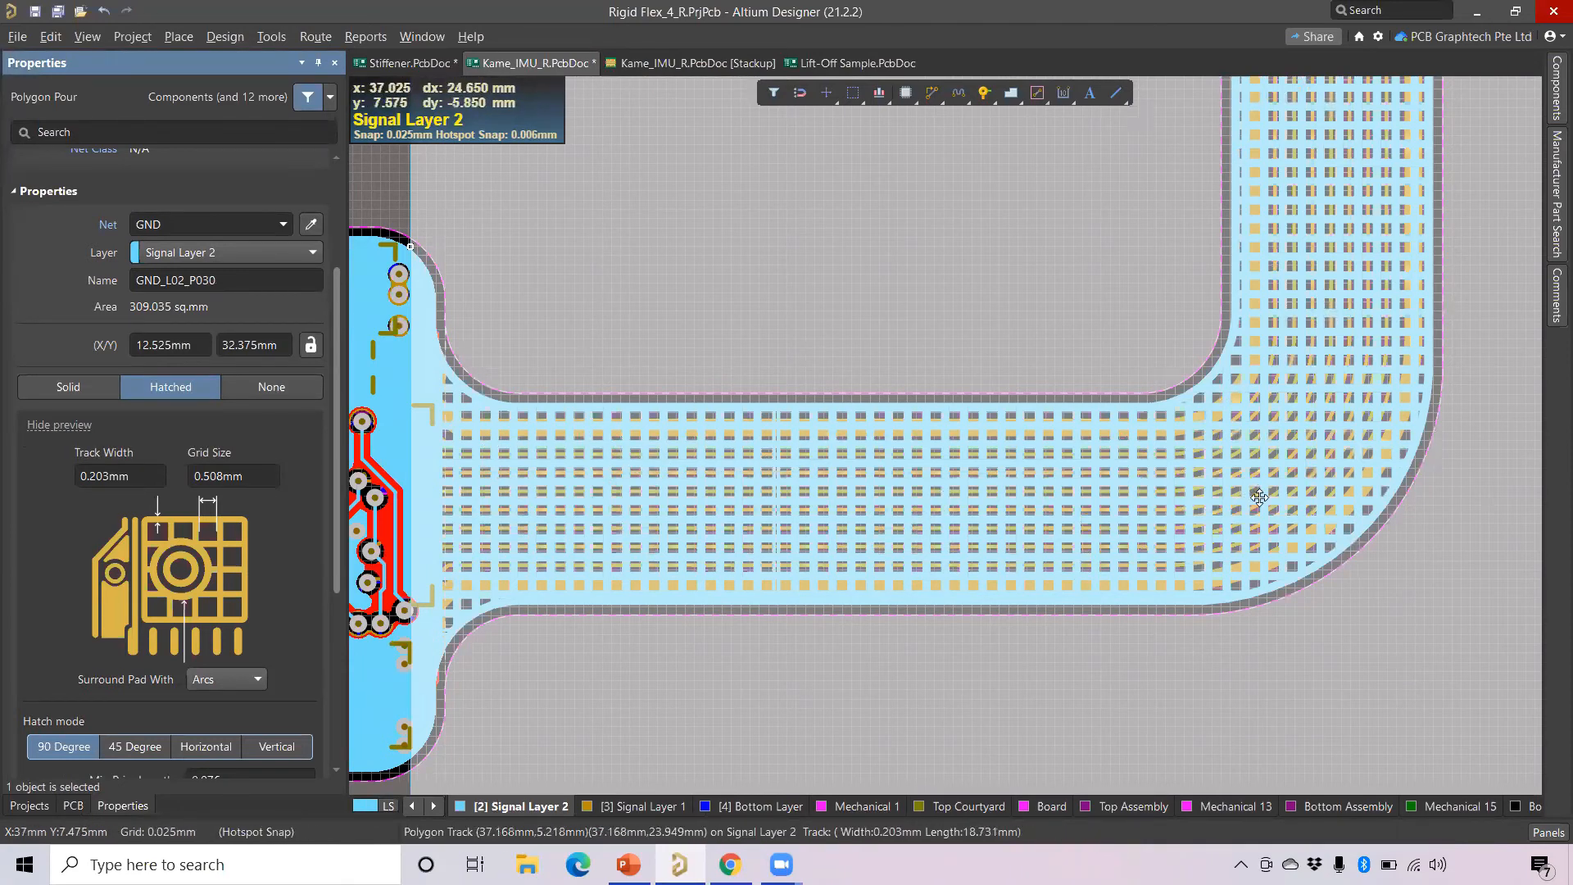
Set the flex GND polygon's hatch mode to 45 Degree and keep Pour Over All Same Net Objects as its pour option.
scroll(1221, 487, "down", 2, "ctrl")
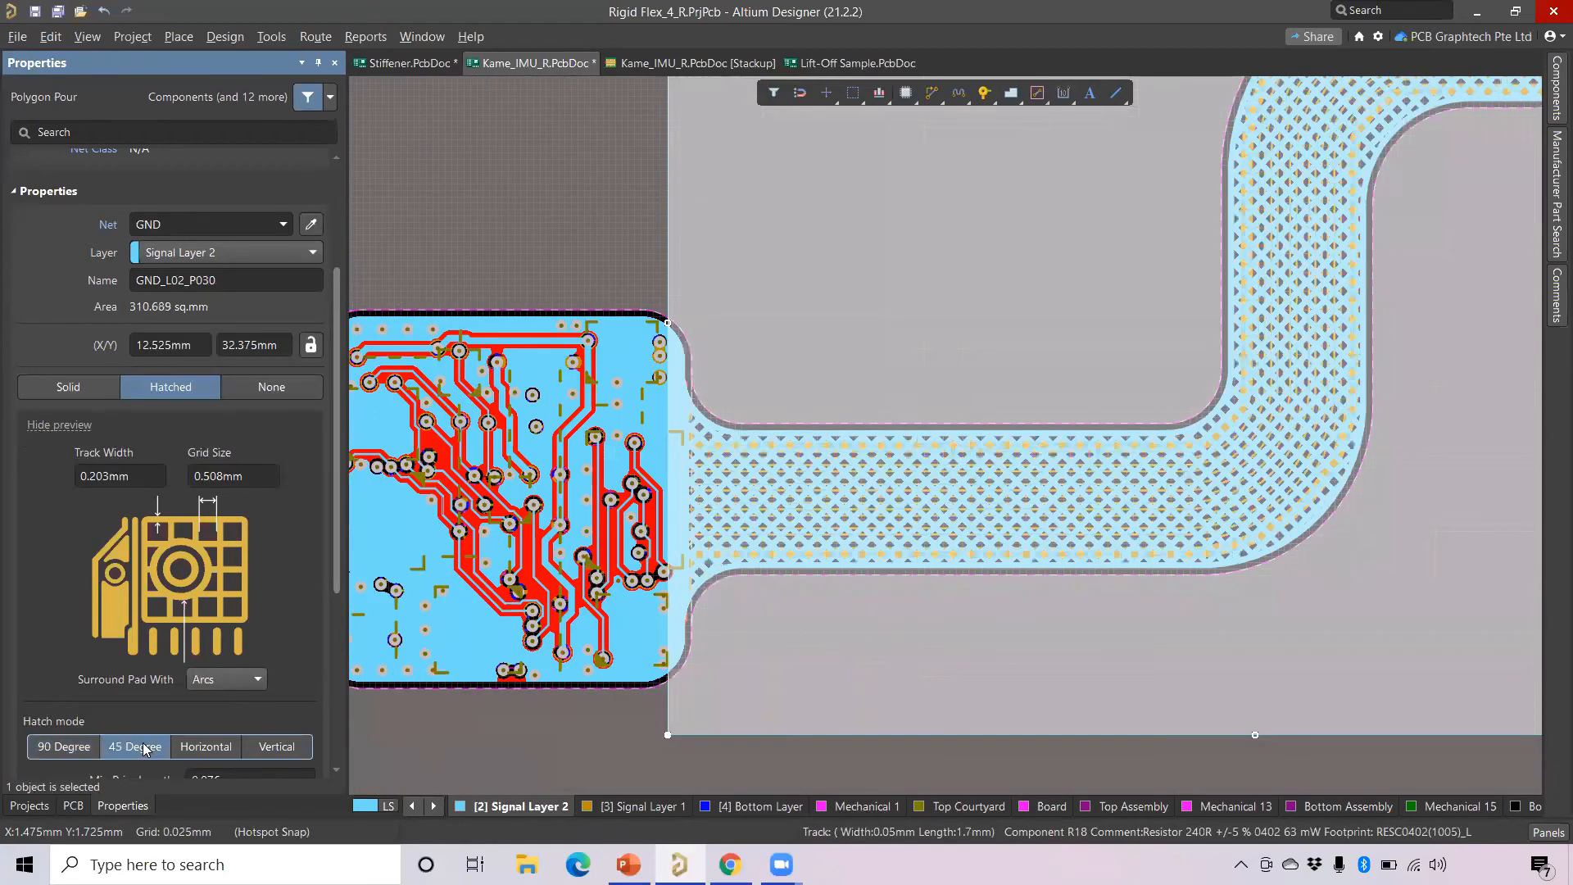
right_click_drag(941, 603, 885, 478)
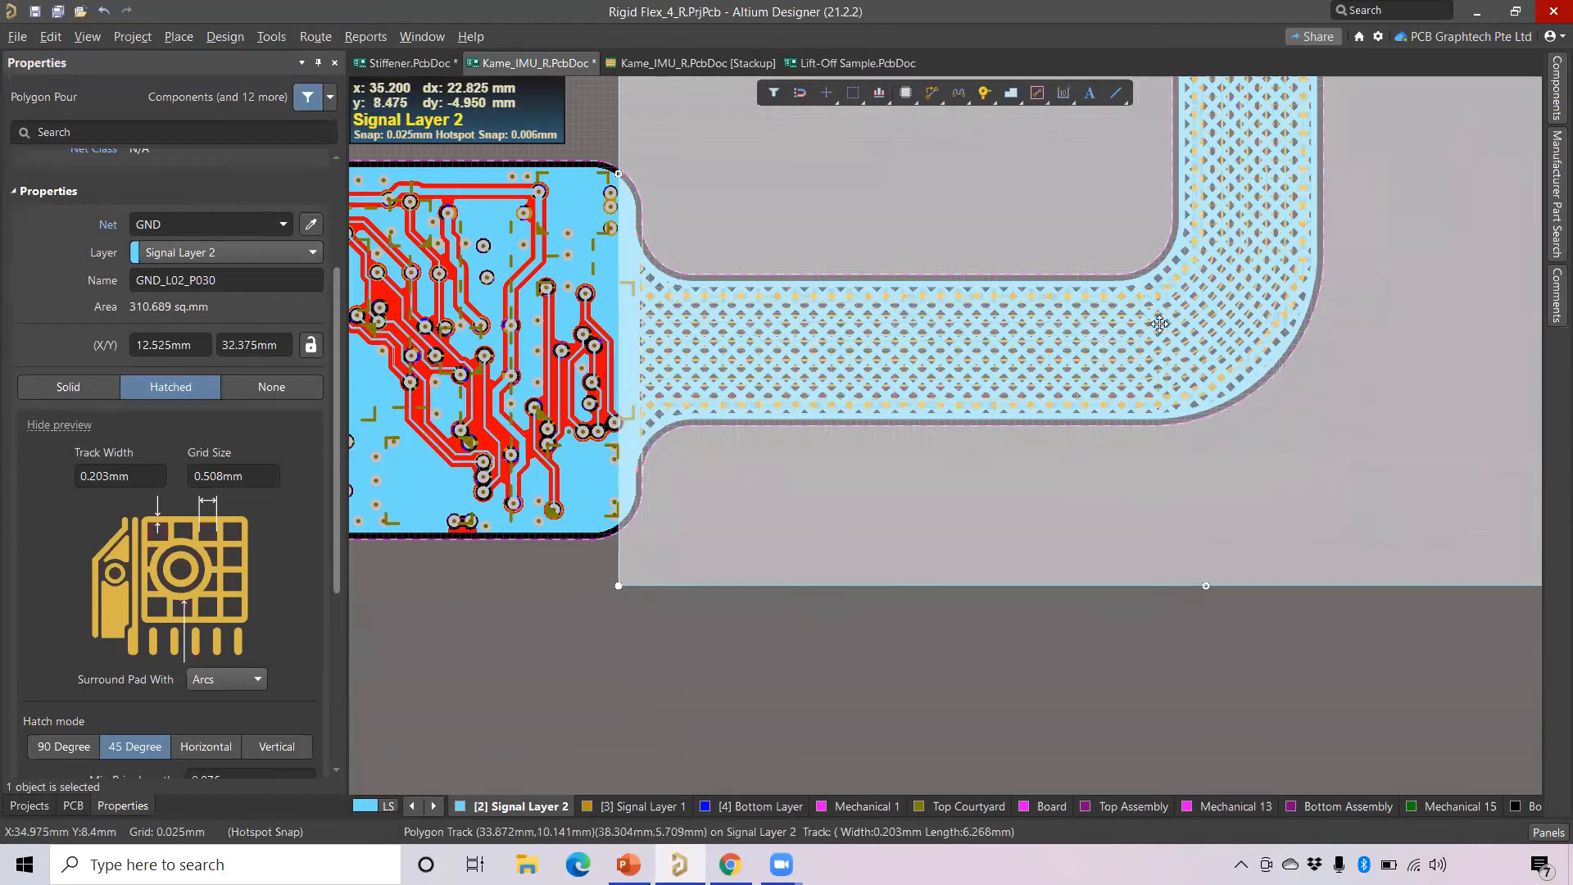
scroll(136, 639, "down", 3)
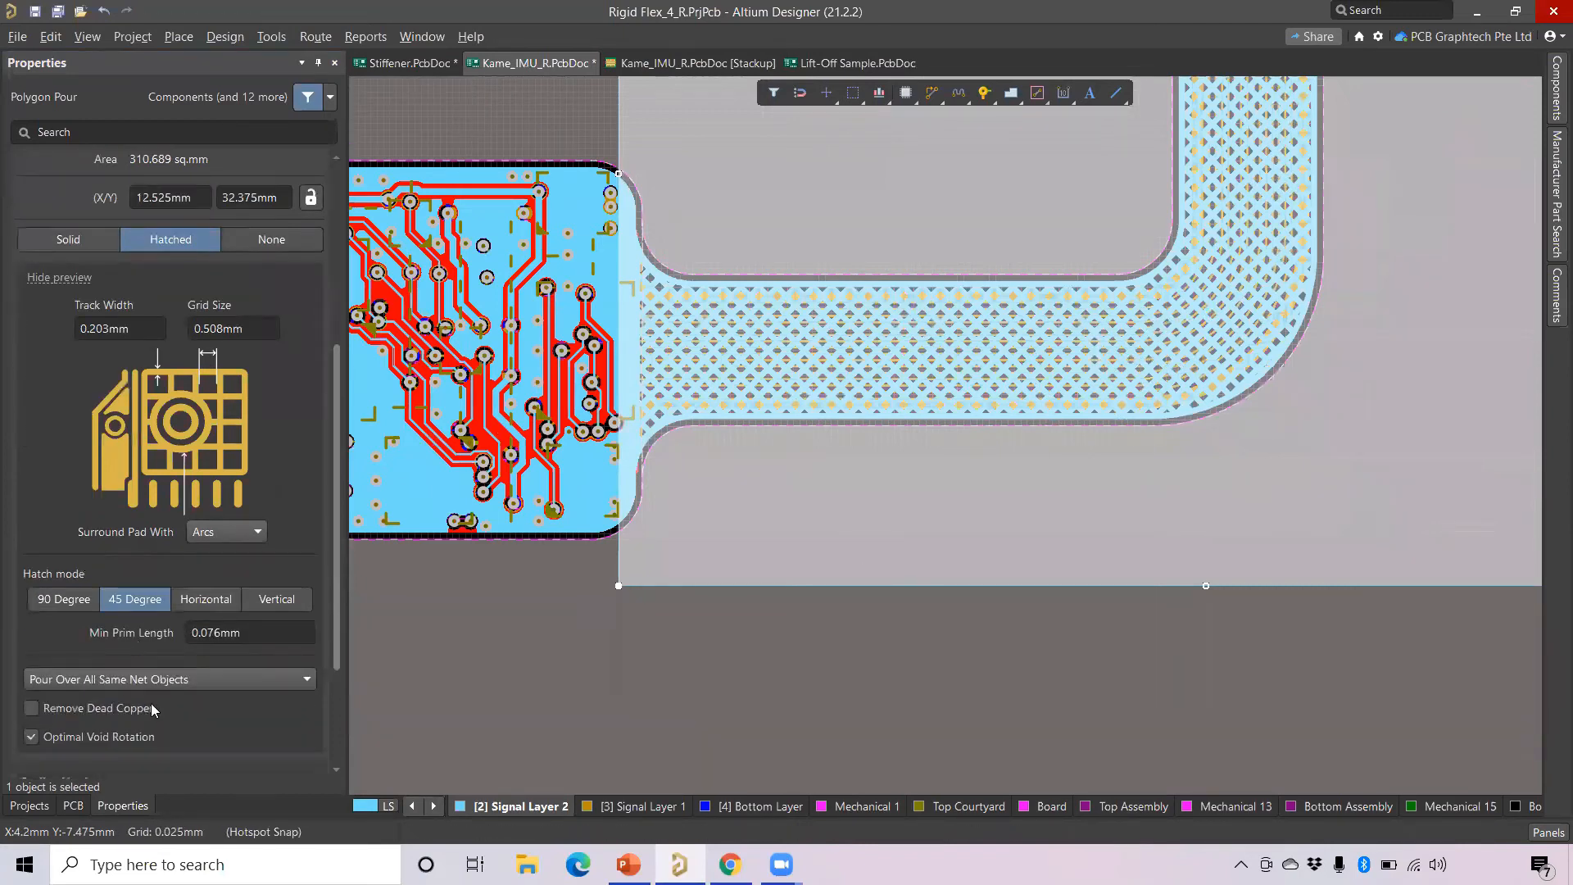
left_click(113, 680)
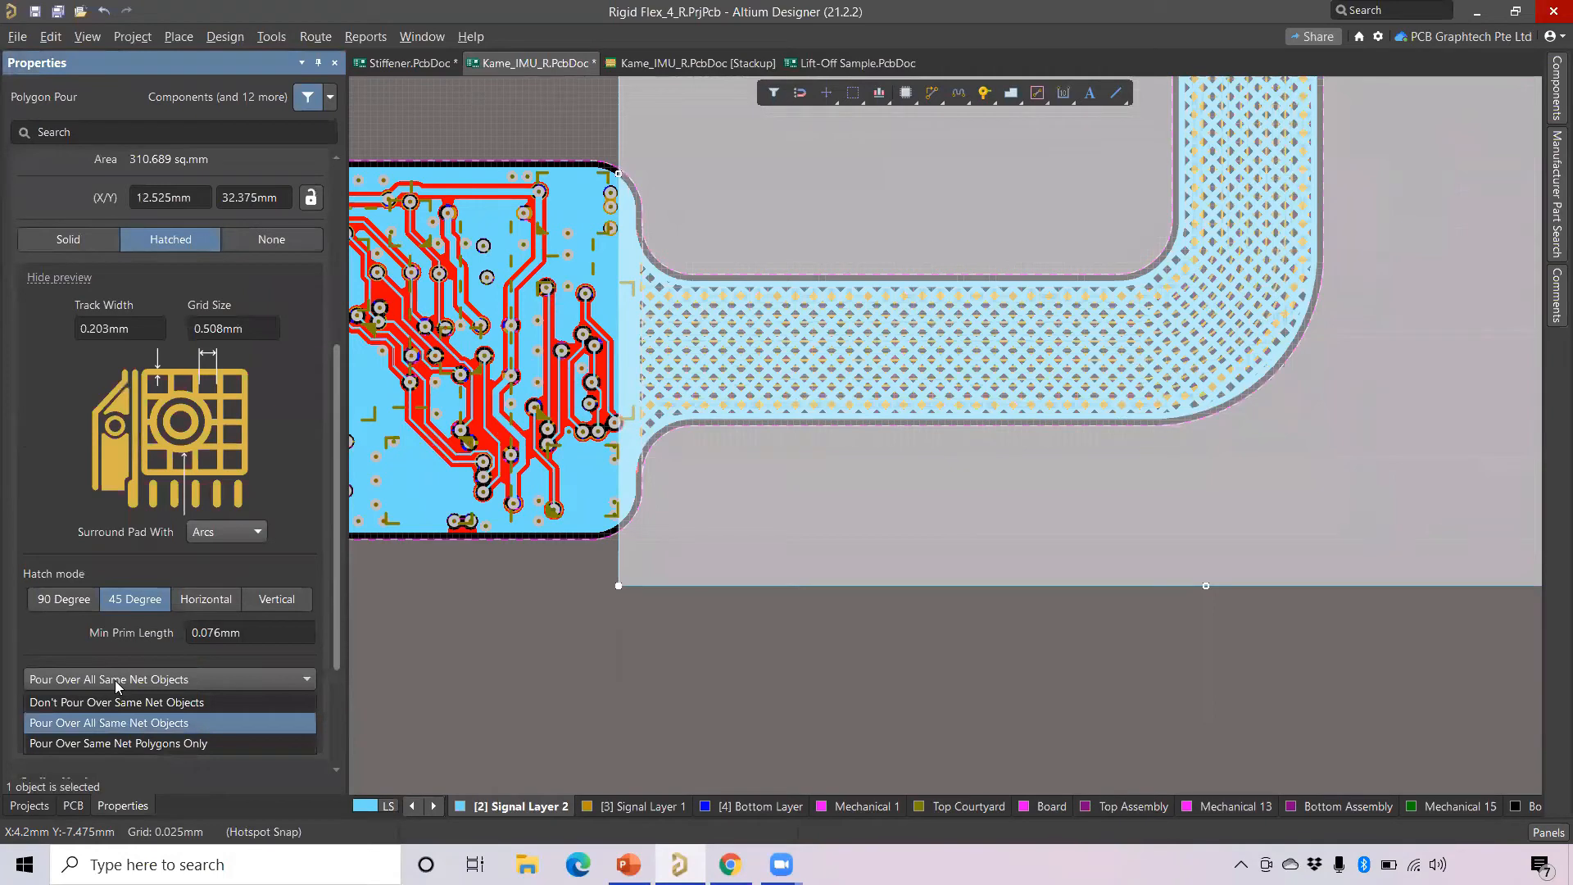
left_click(164, 680)
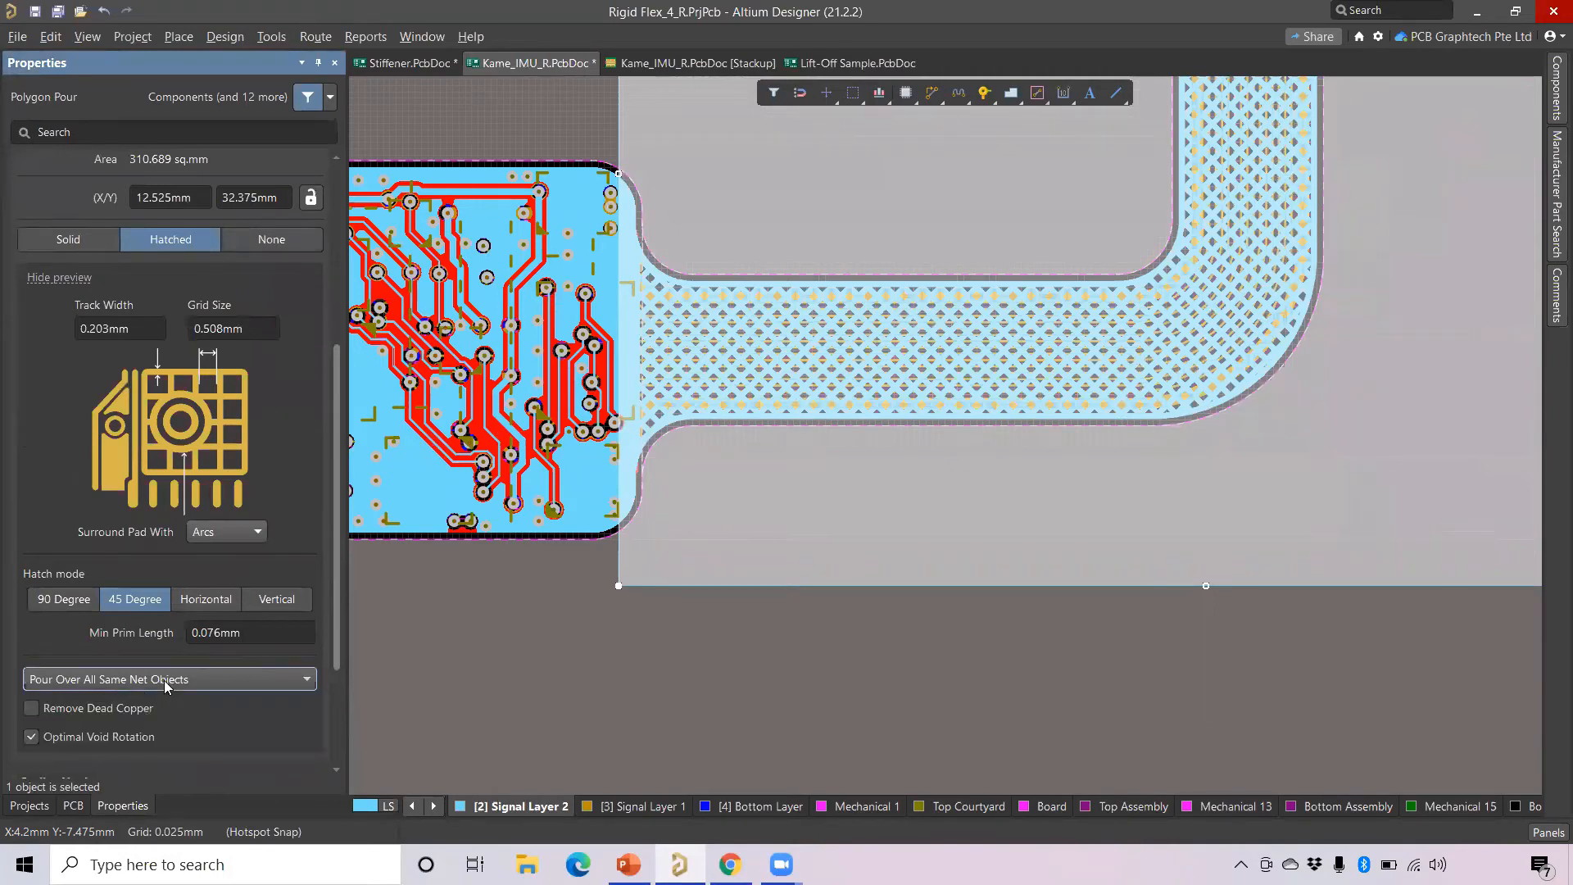
right_click_drag(1100, 536, 849, 746)
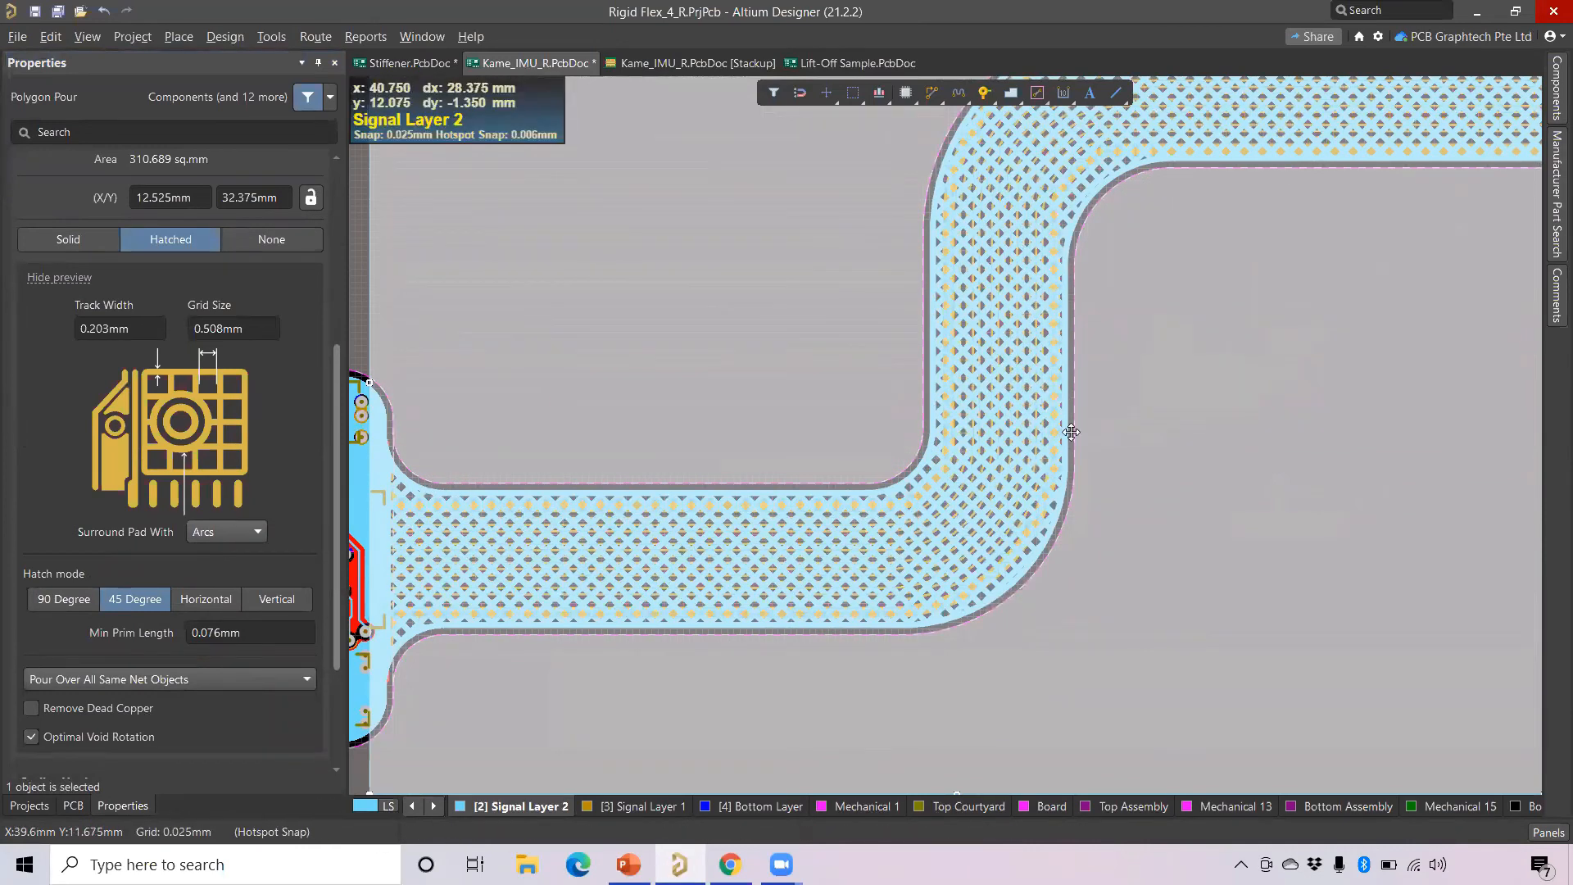
scroll(938, 513, "down", 2, "ctrl")
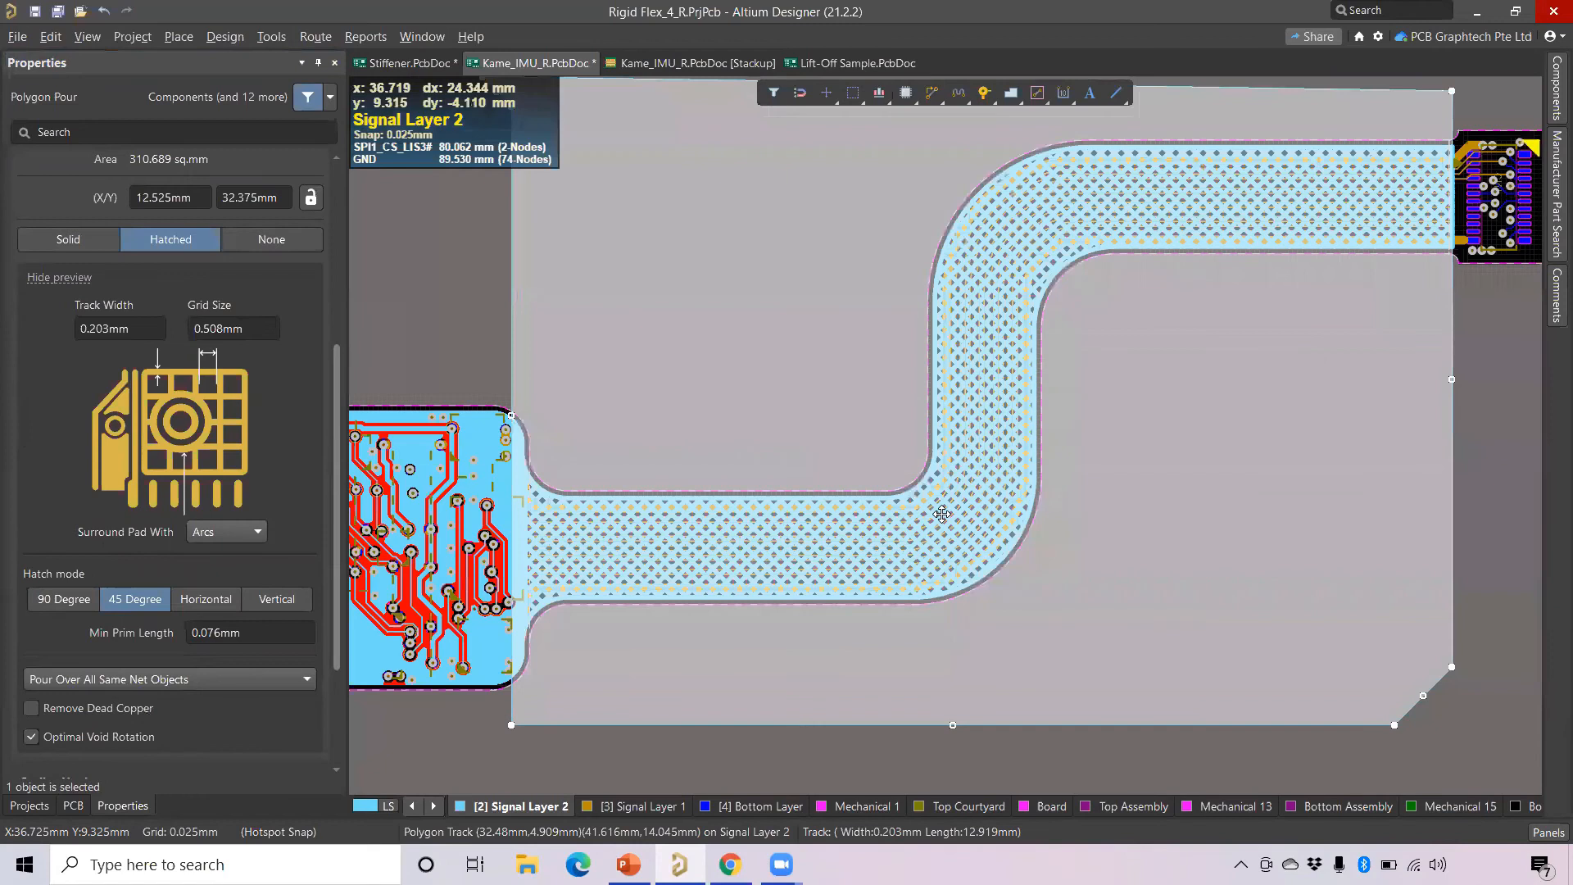
right_click_drag(1267, 489, 1097, 506)
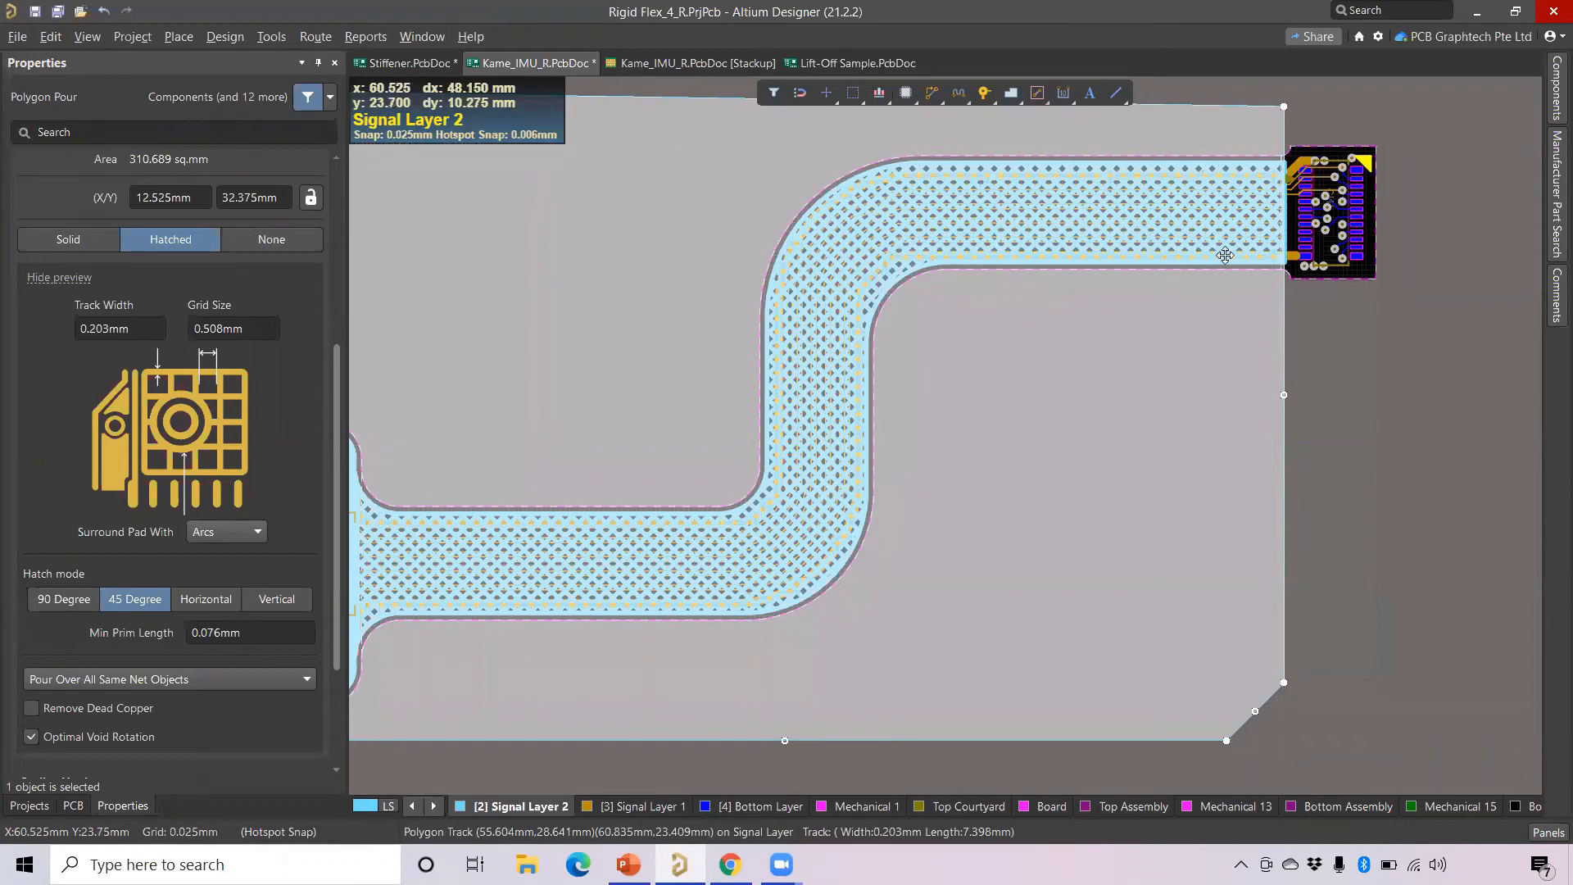
left_click(1366, 383)
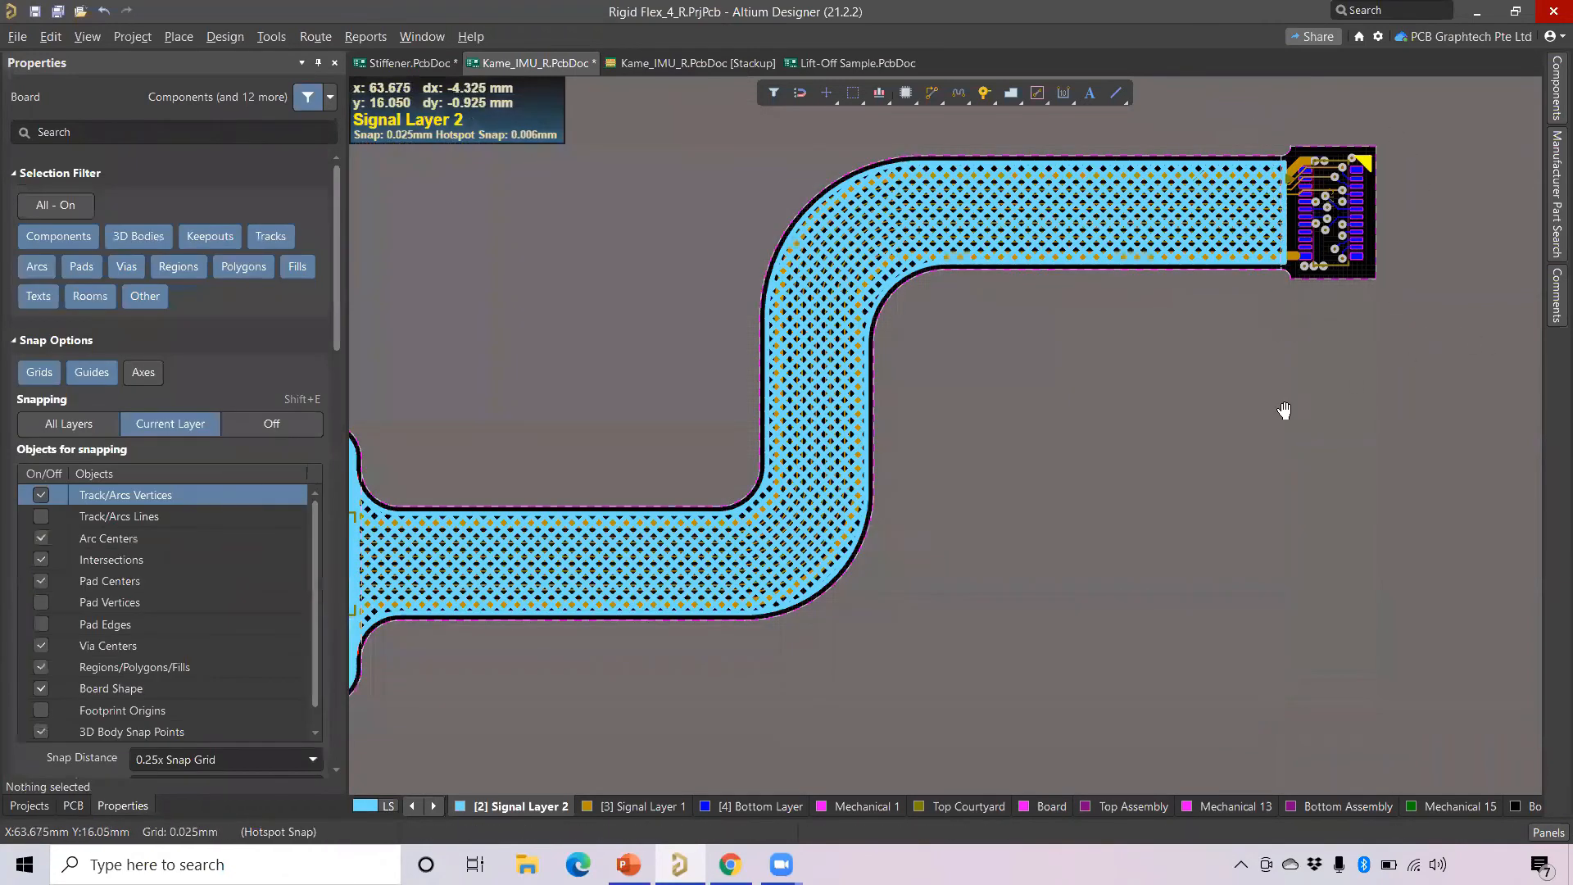
Place a second polygon pour about 5.5 mm wide and 9 mm high on Signal Layer 2, enclosing the small connector board.
right_click_drag(1284, 409, 1220, 466)
scroll(1230, 407, "up", 4, "ctrl")
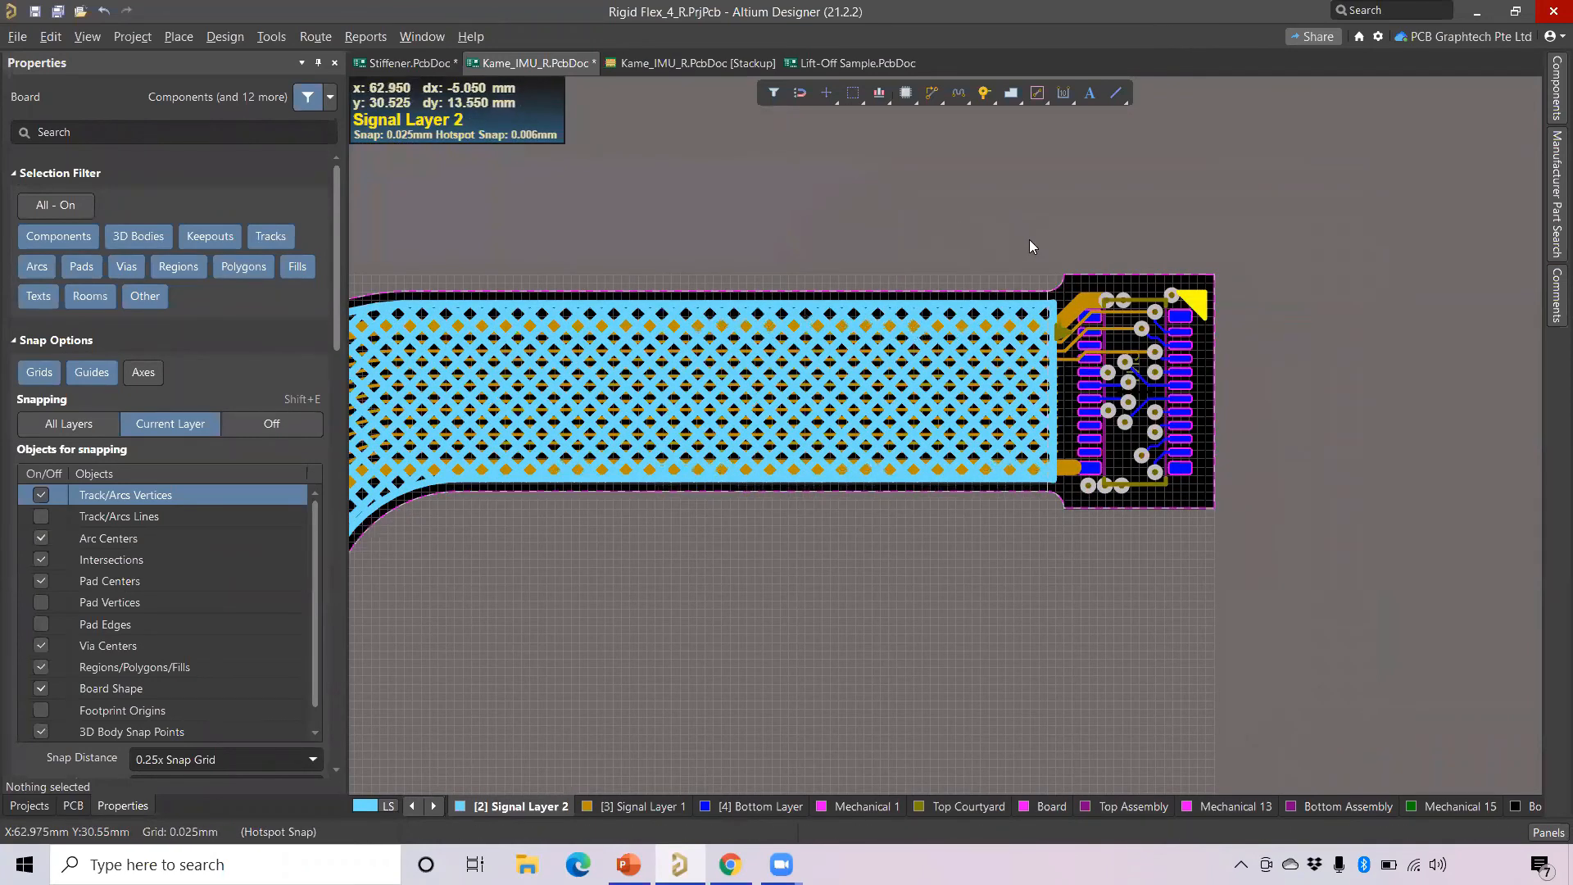
key("p")
key("g")
left_click(1049, 232)
left_click(1046, 521)
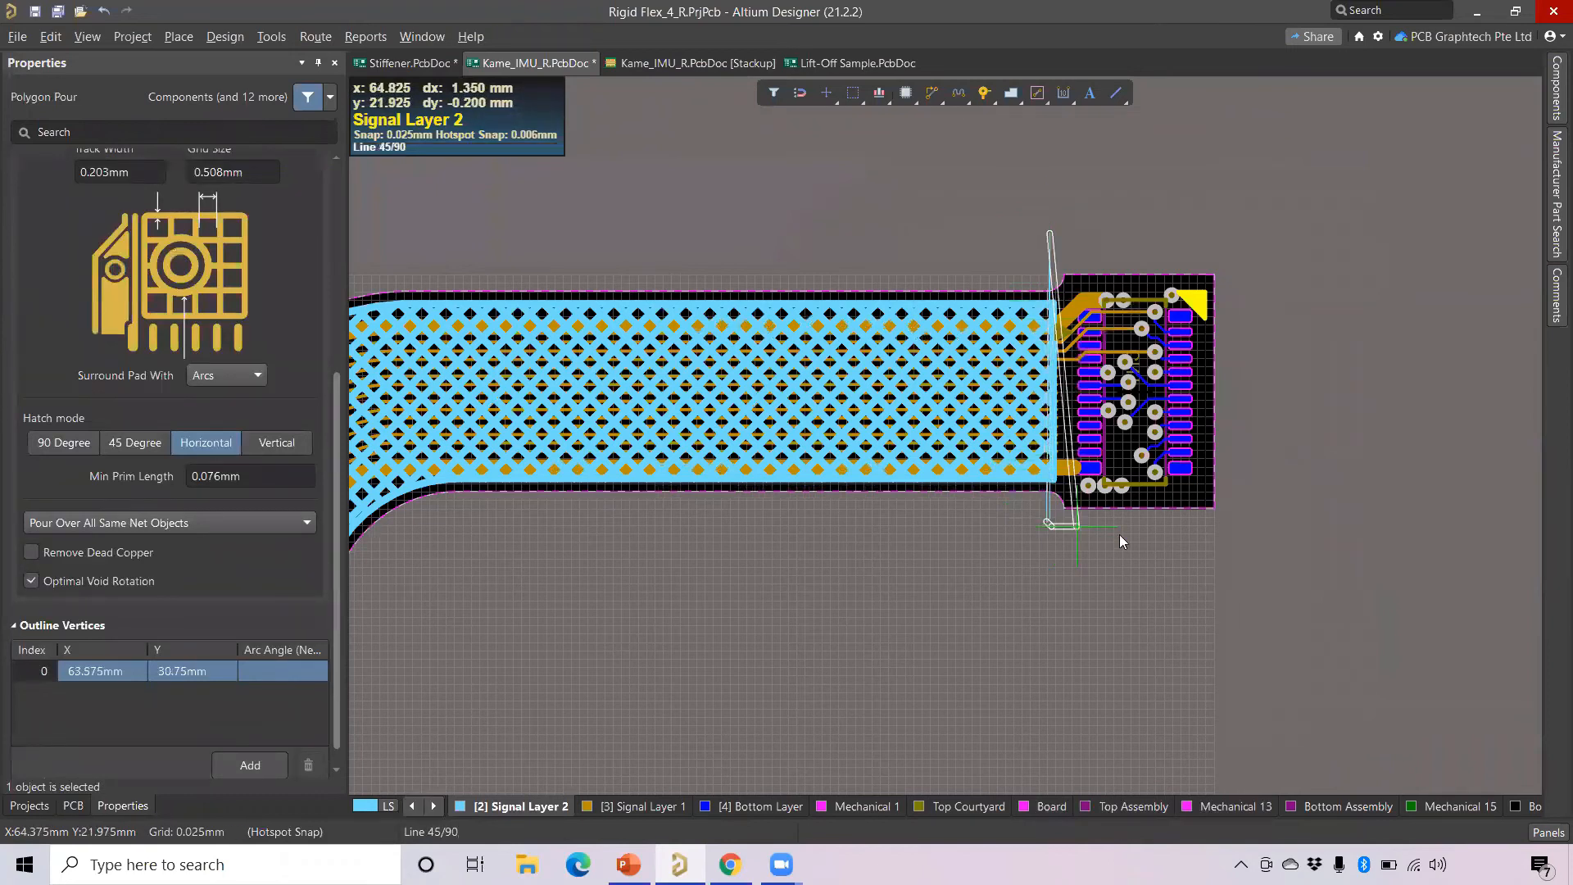
left_click(1234, 538)
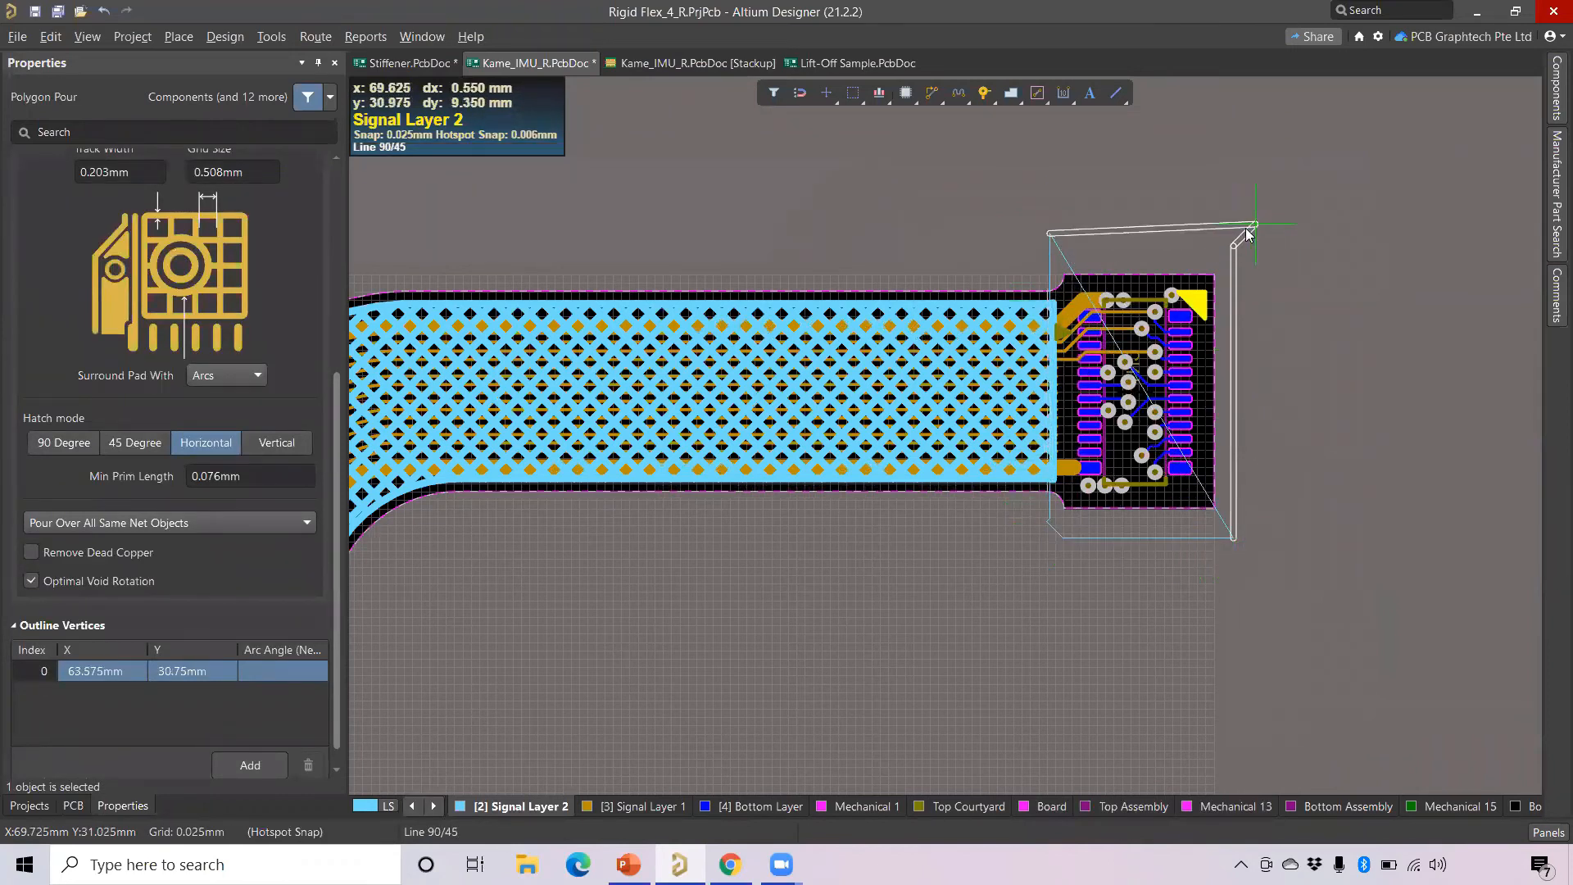
left_click(1231, 232)
key("space")
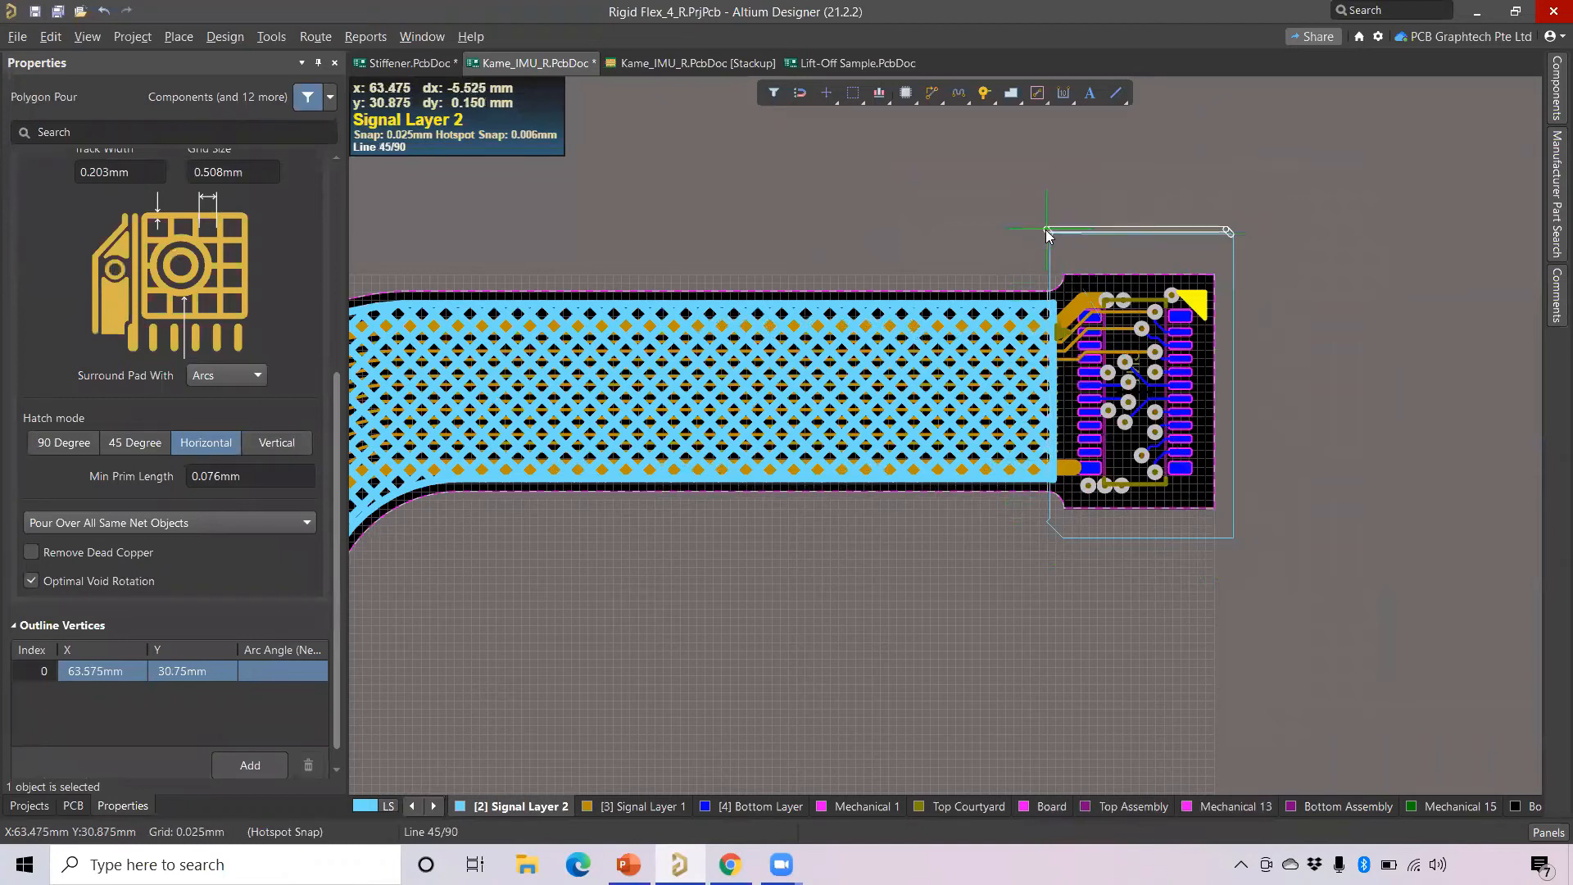
left_click(1049, 234)
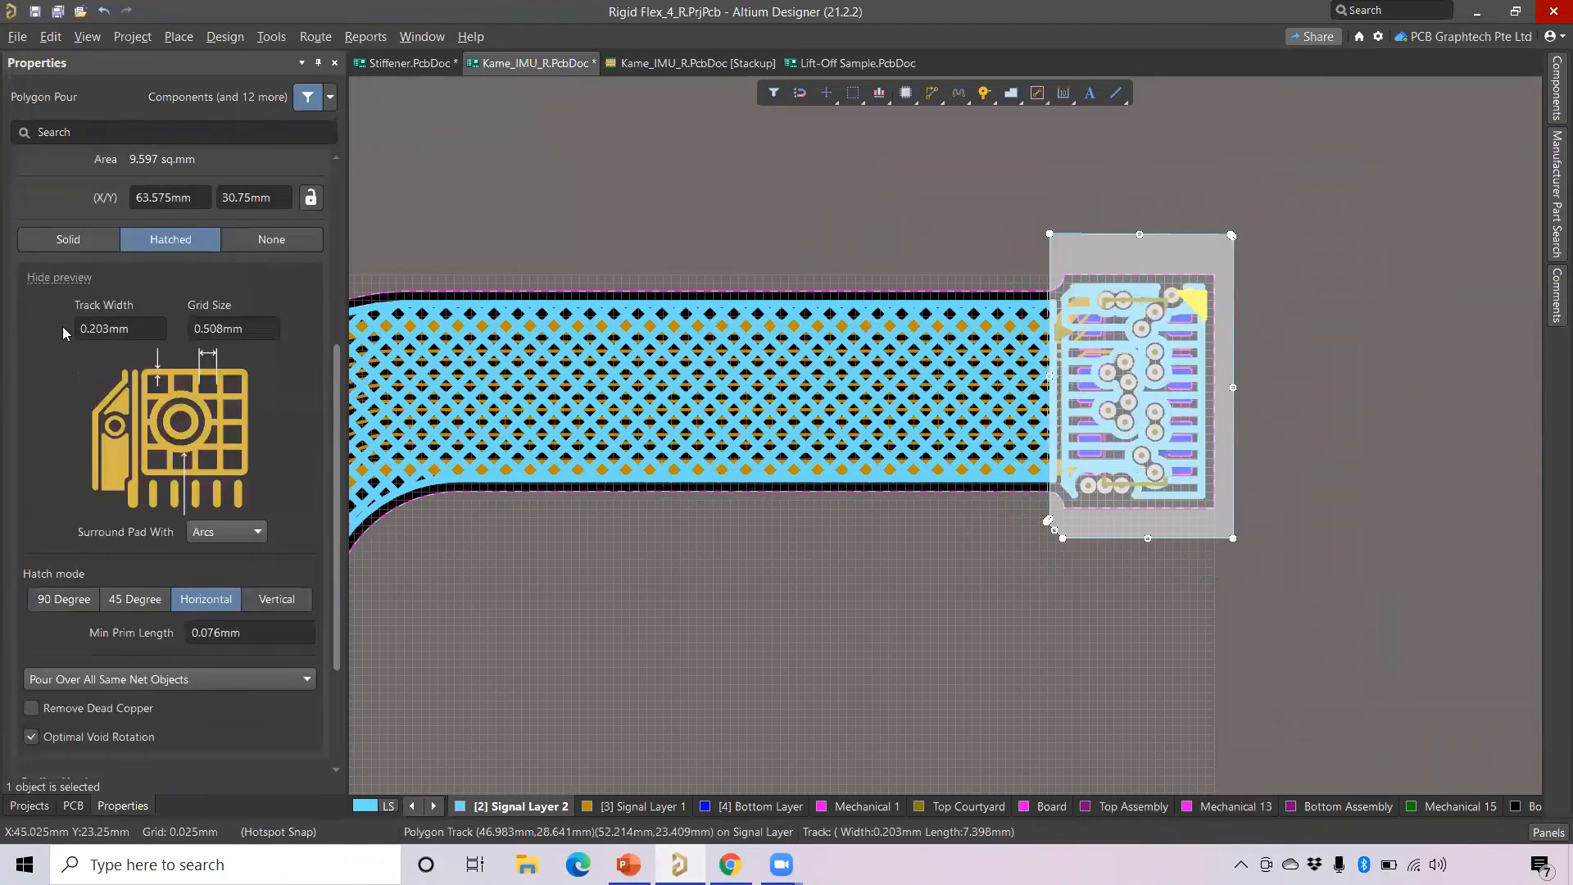
Assign the connector board's new Signal Layer 2 polygon to the GND net and set its fill mode to Solid.
scroll(215, 310, "up", 3)
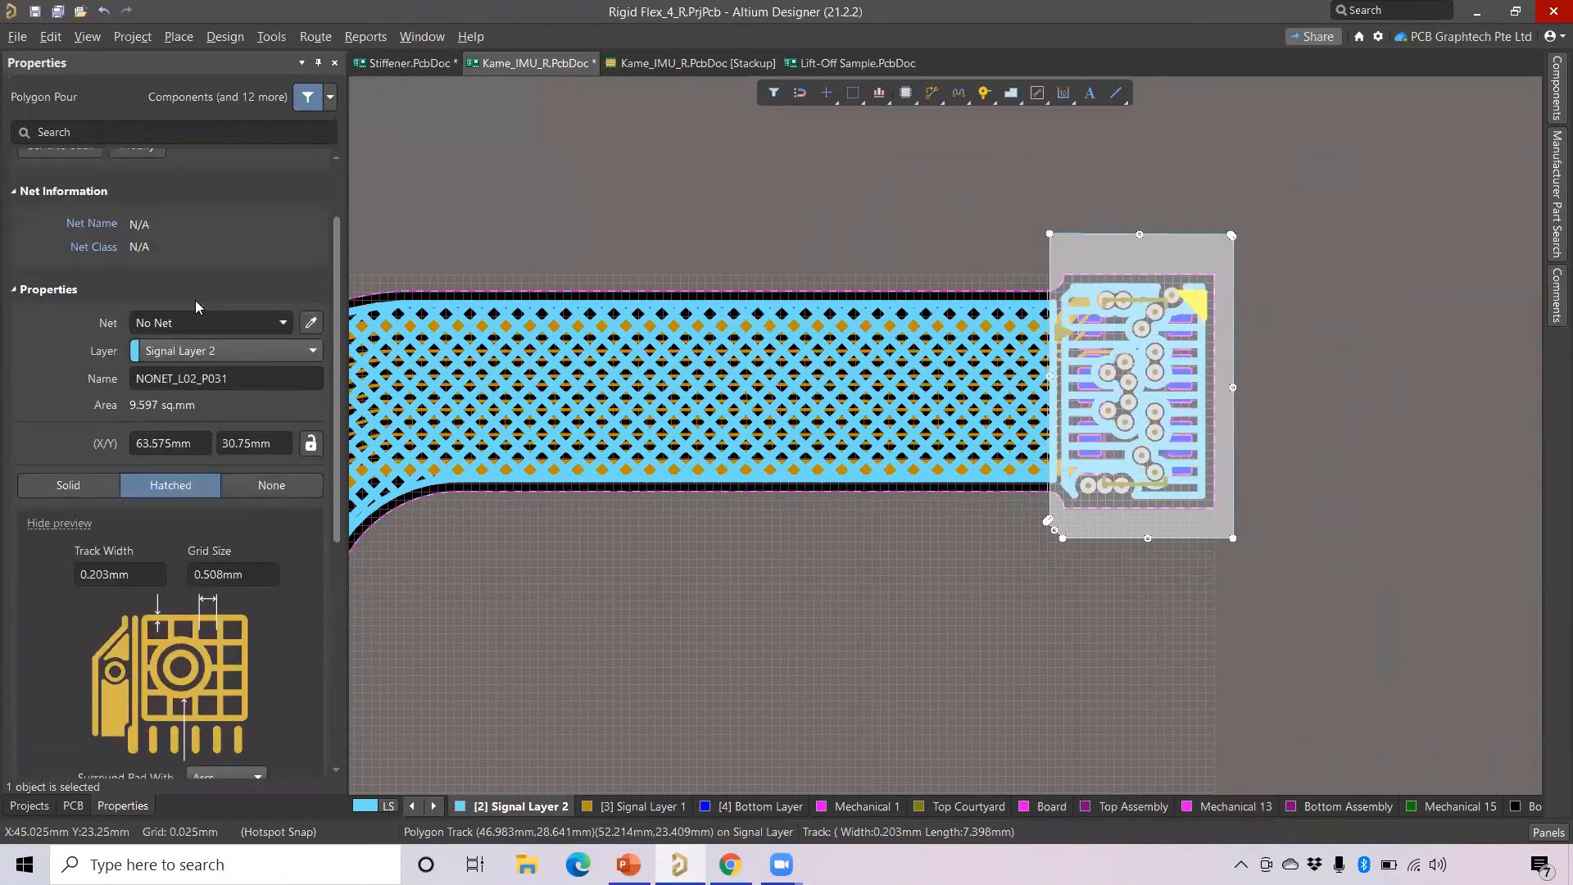
left_click(311, 322)
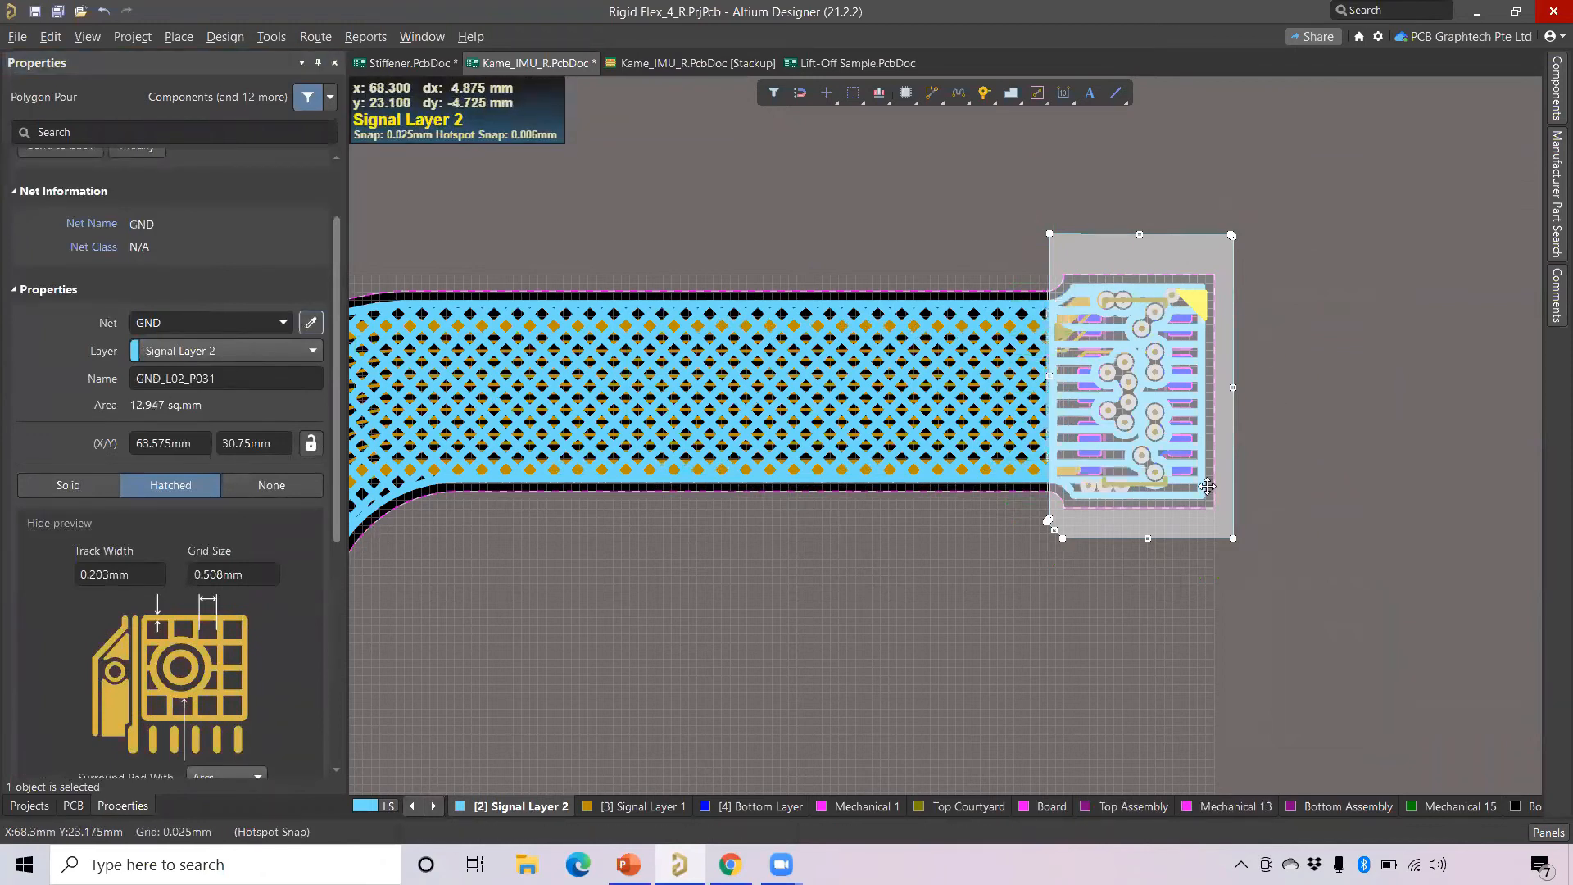
scroll(235, 553, "down", 3)
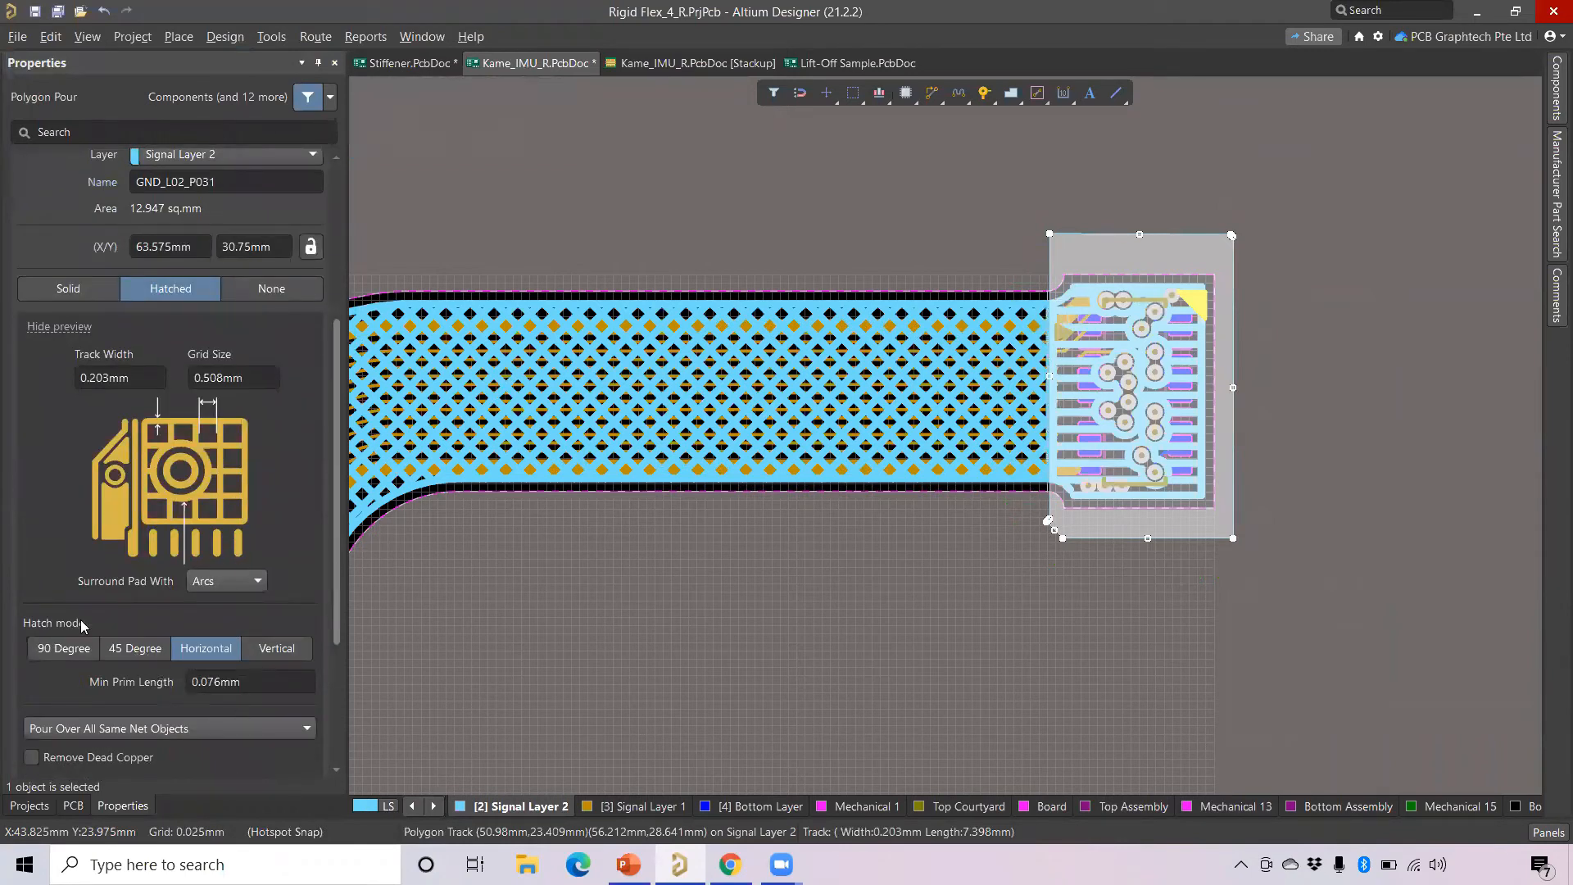
left_click(86, 295)
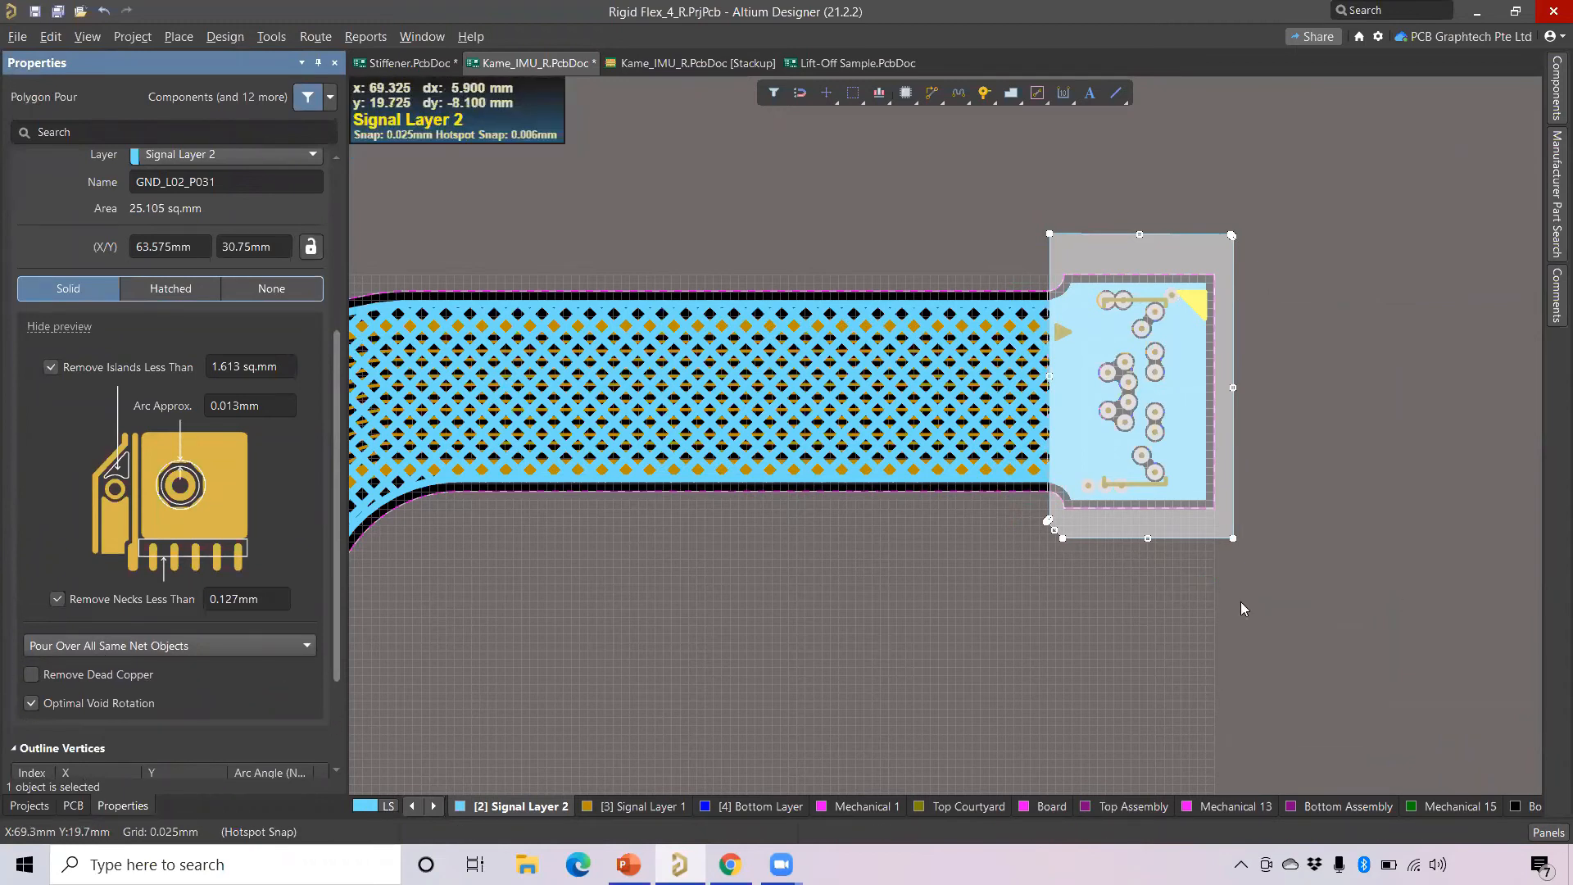
left_click(1126, 672)
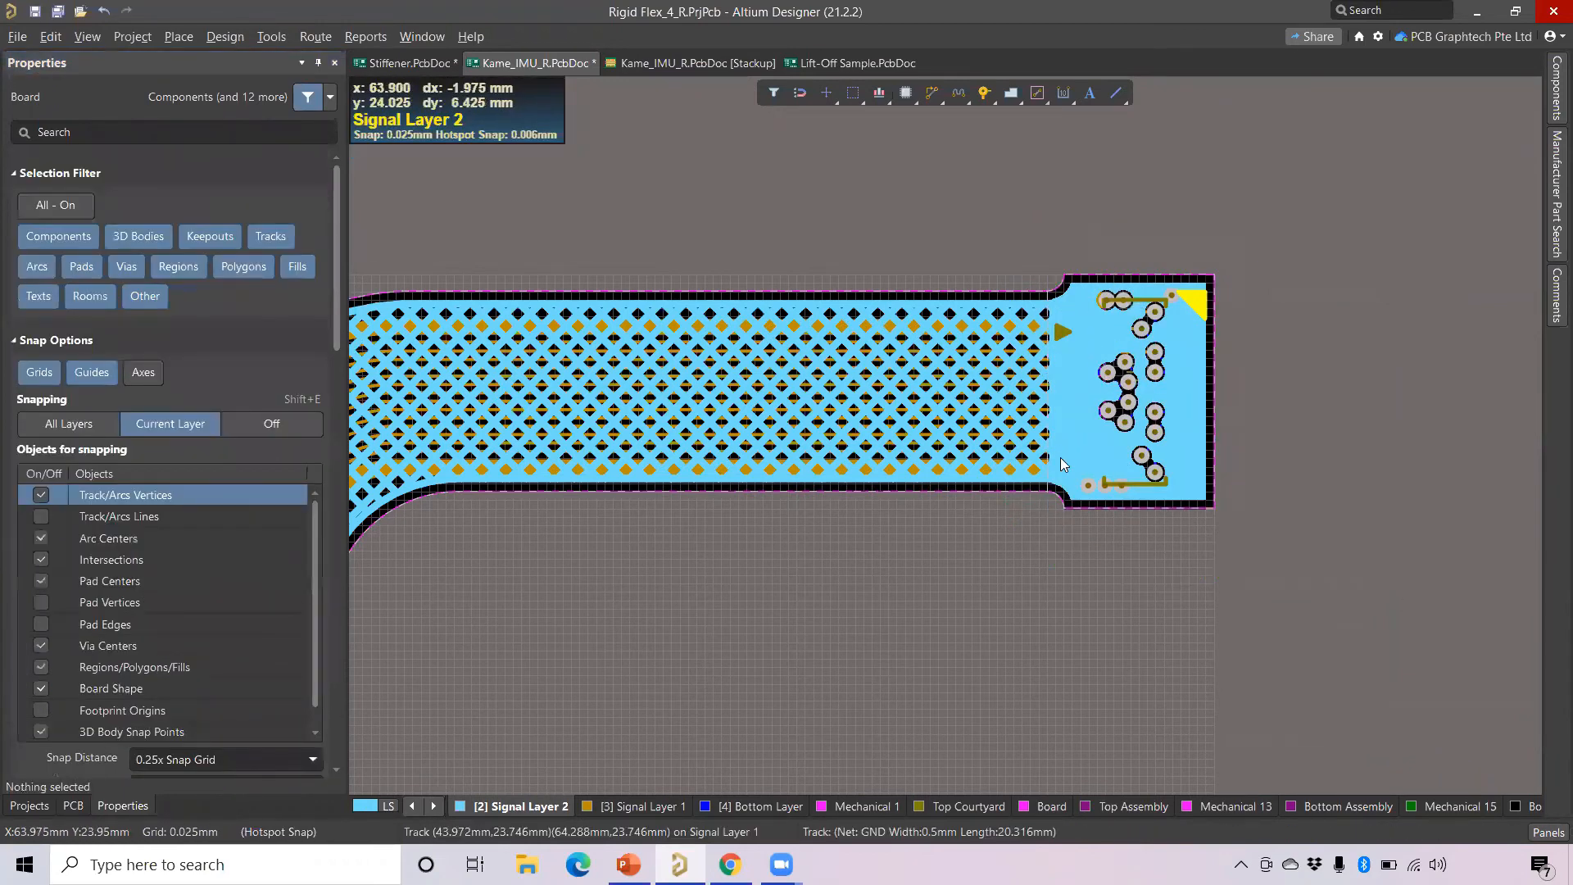
Shelve the hatched GND polygon covering the flex section on Signal Layer 2.
scroll(820, 483, "down", 1, "ctrl")
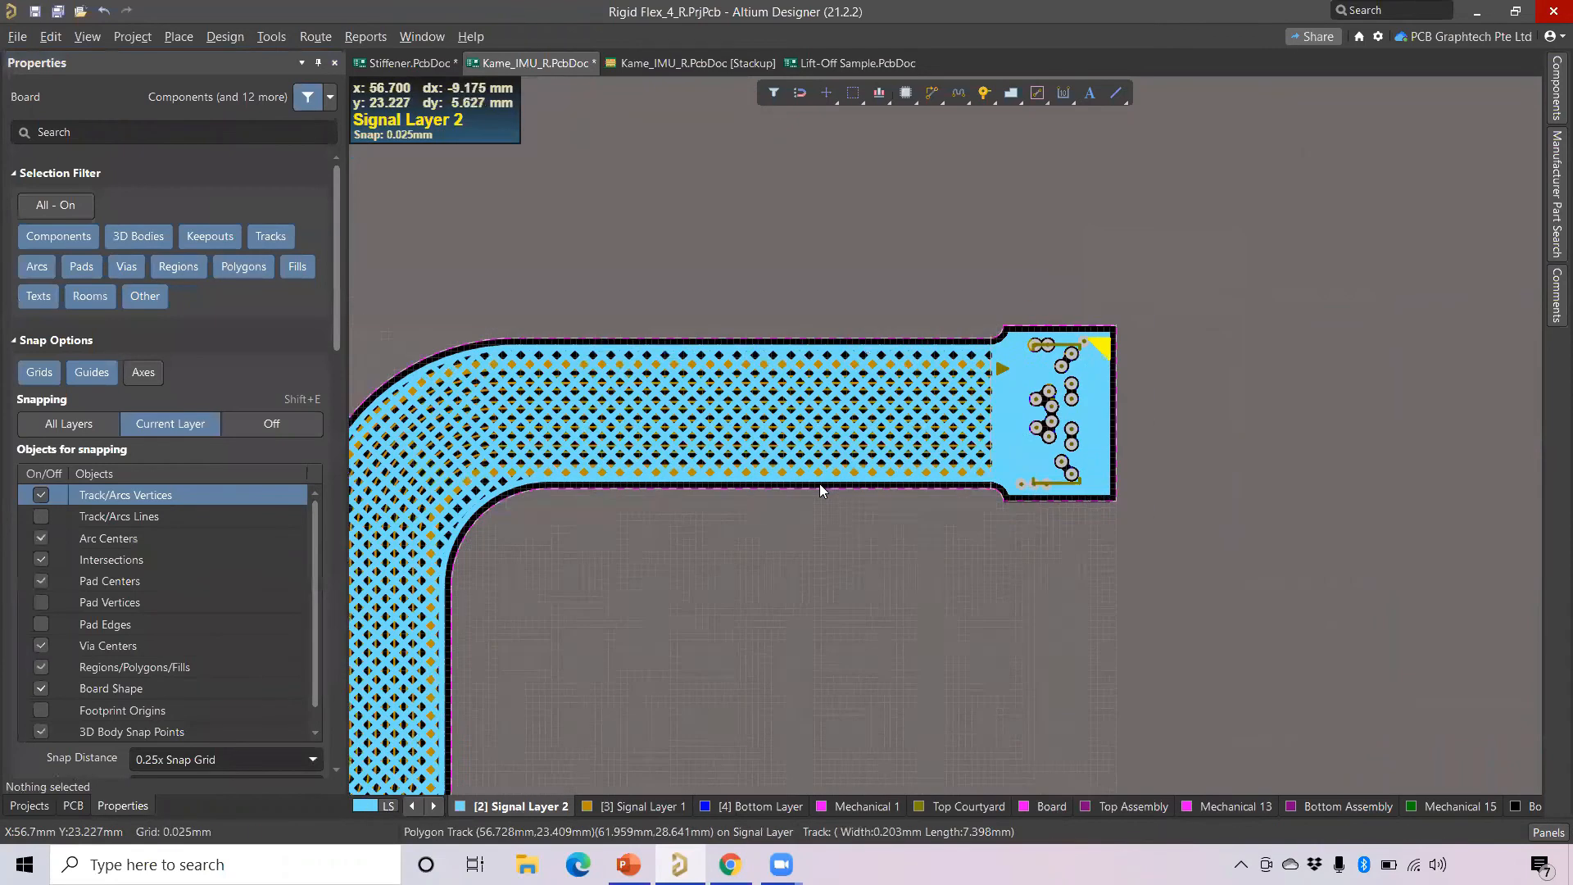
scroll(821, 489, "down", 1, "ctrl")
right_click_drag(749, 604, 1134, 449)
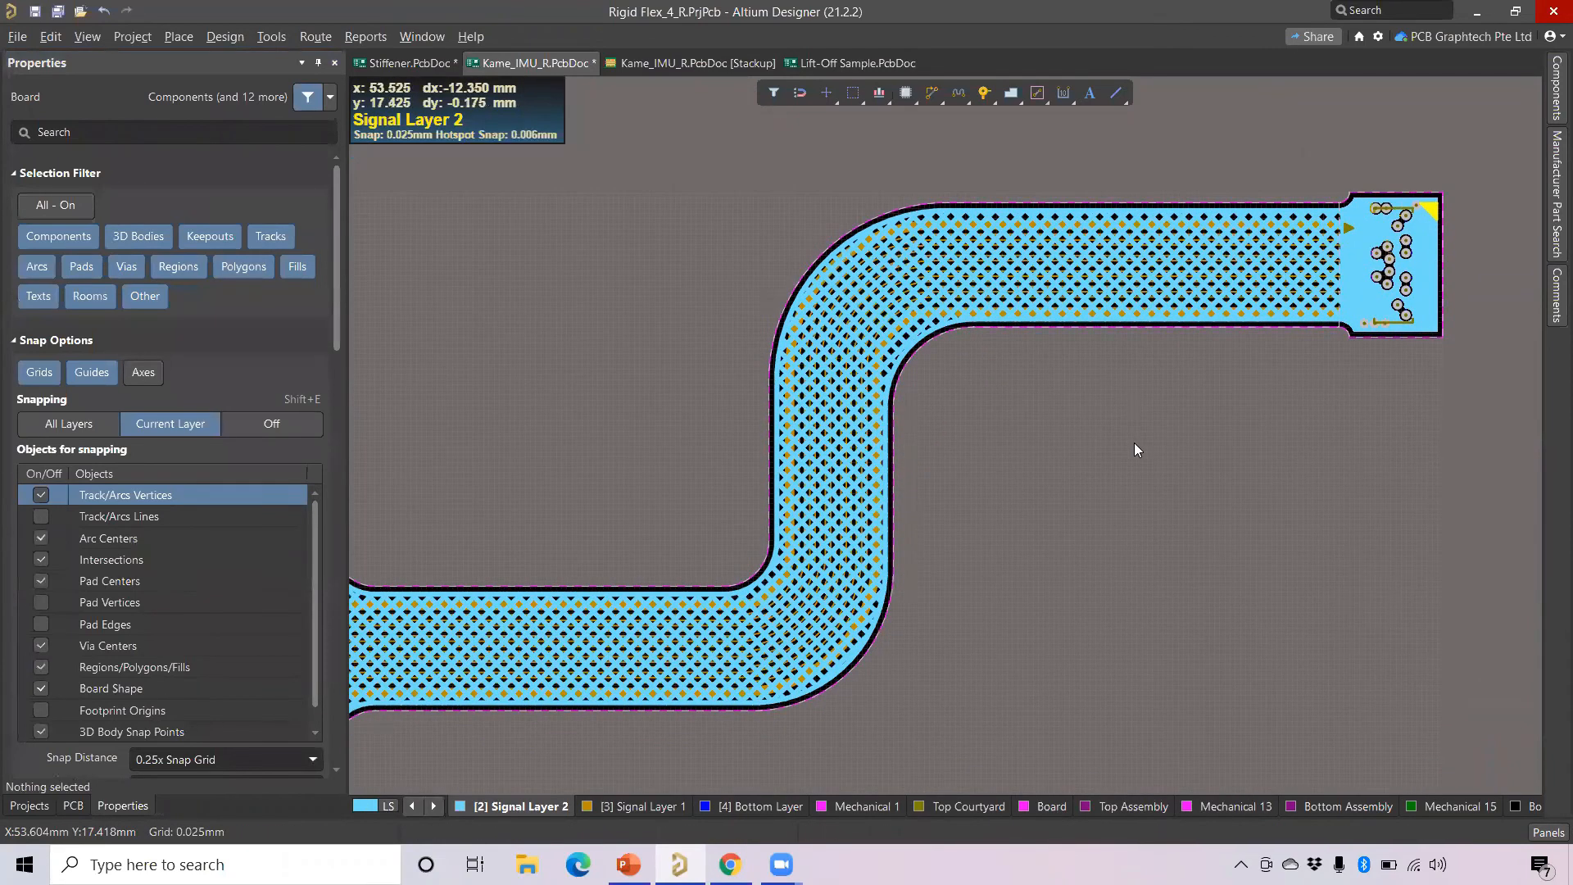
scroll(1134, 449, "down", 1, "ctrl")
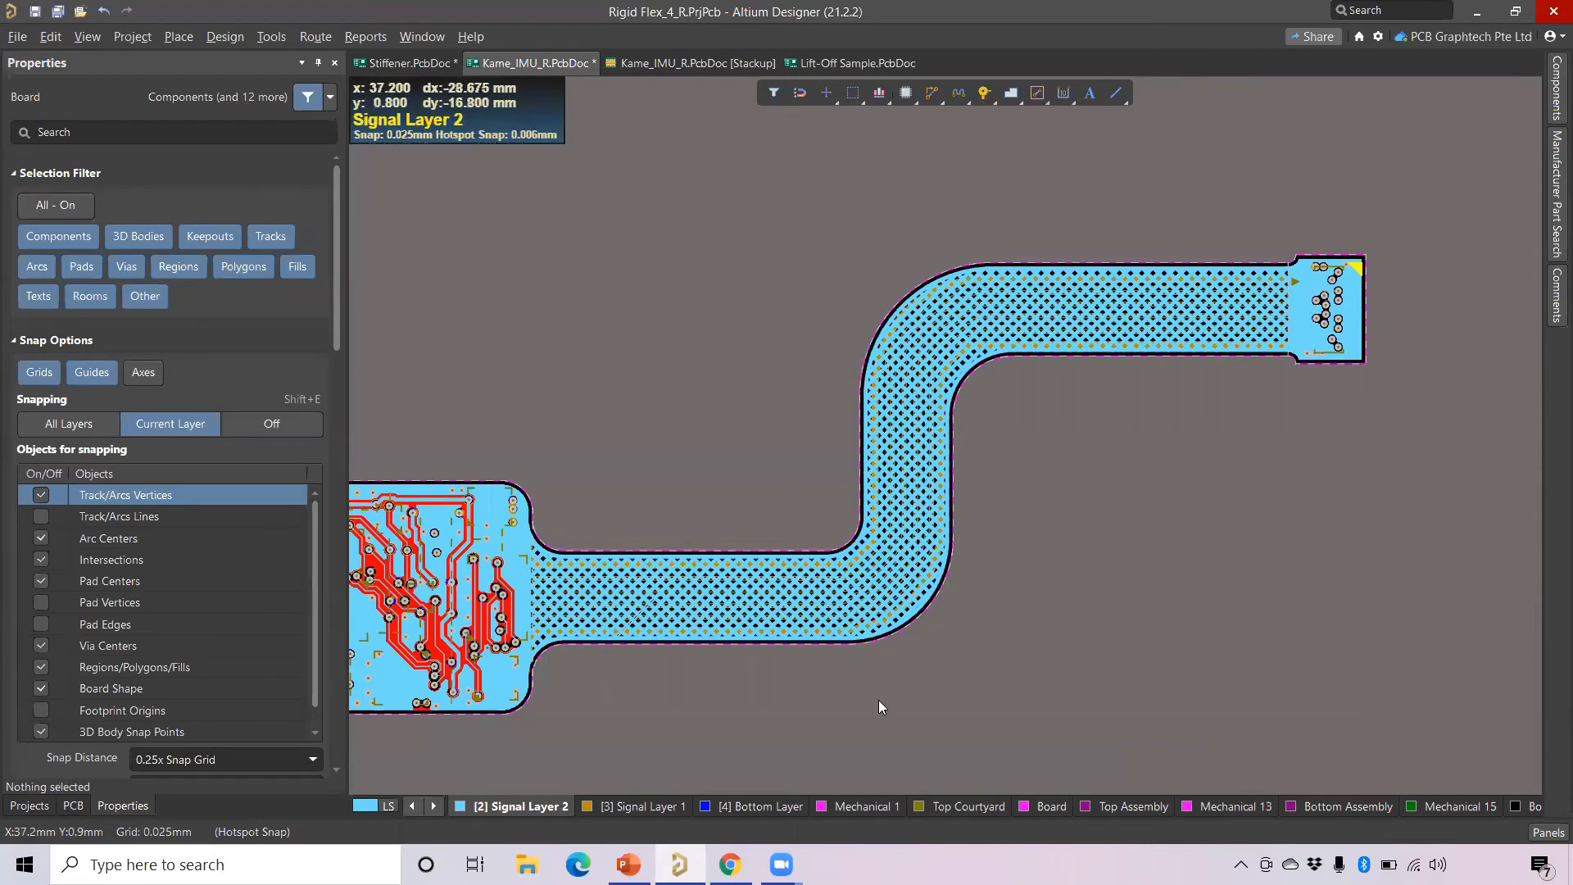
scroll(901, 665, "up", 2, "ctrl")
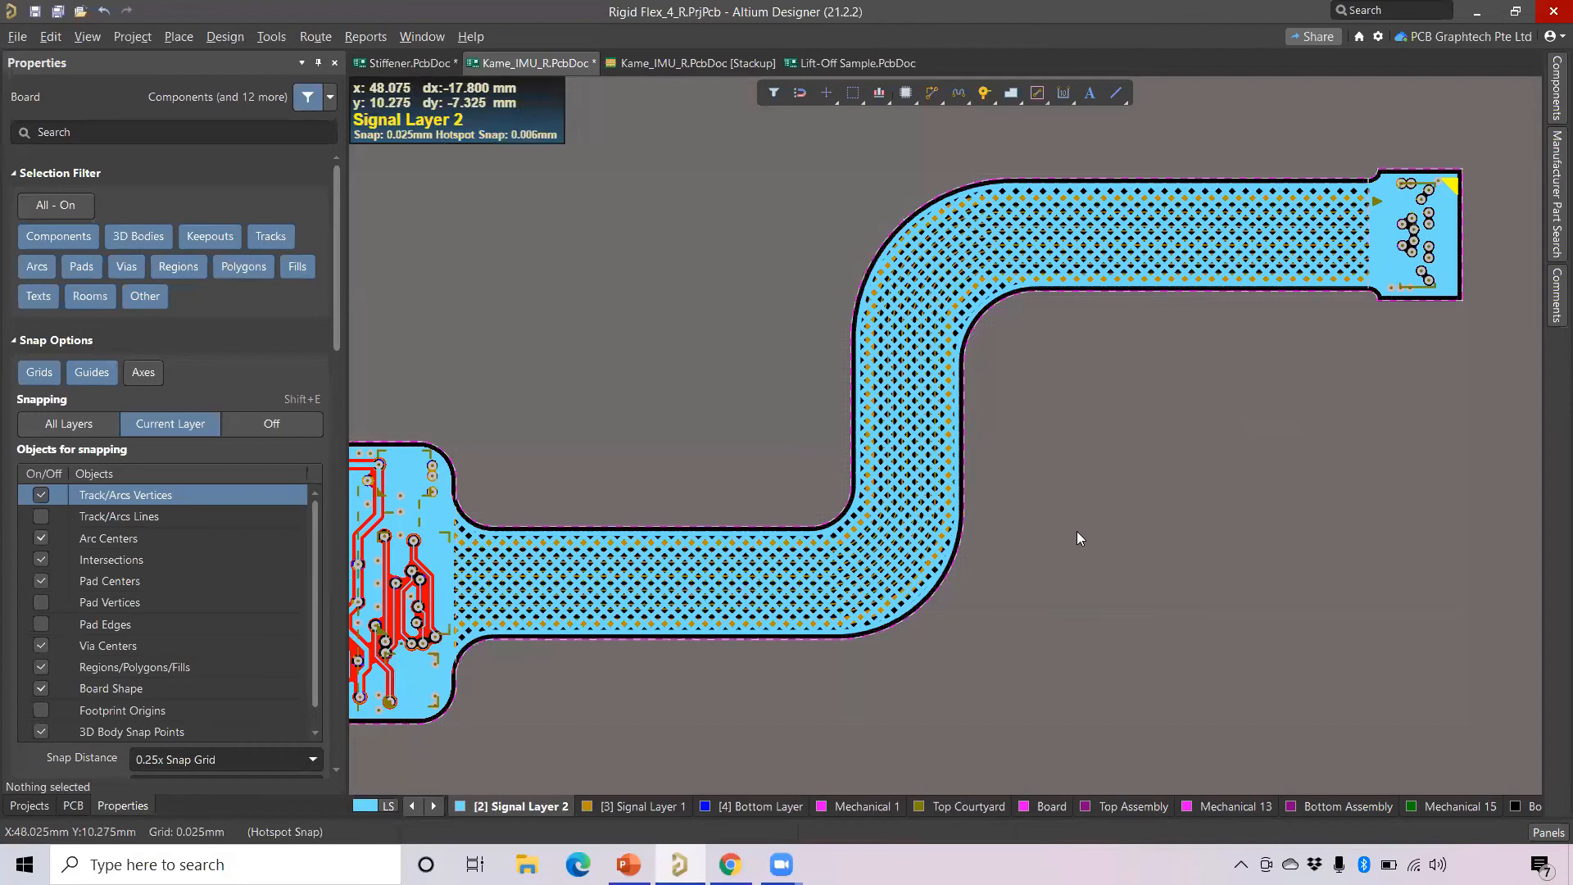
left_click(780, 591)
right_click(729, 473)
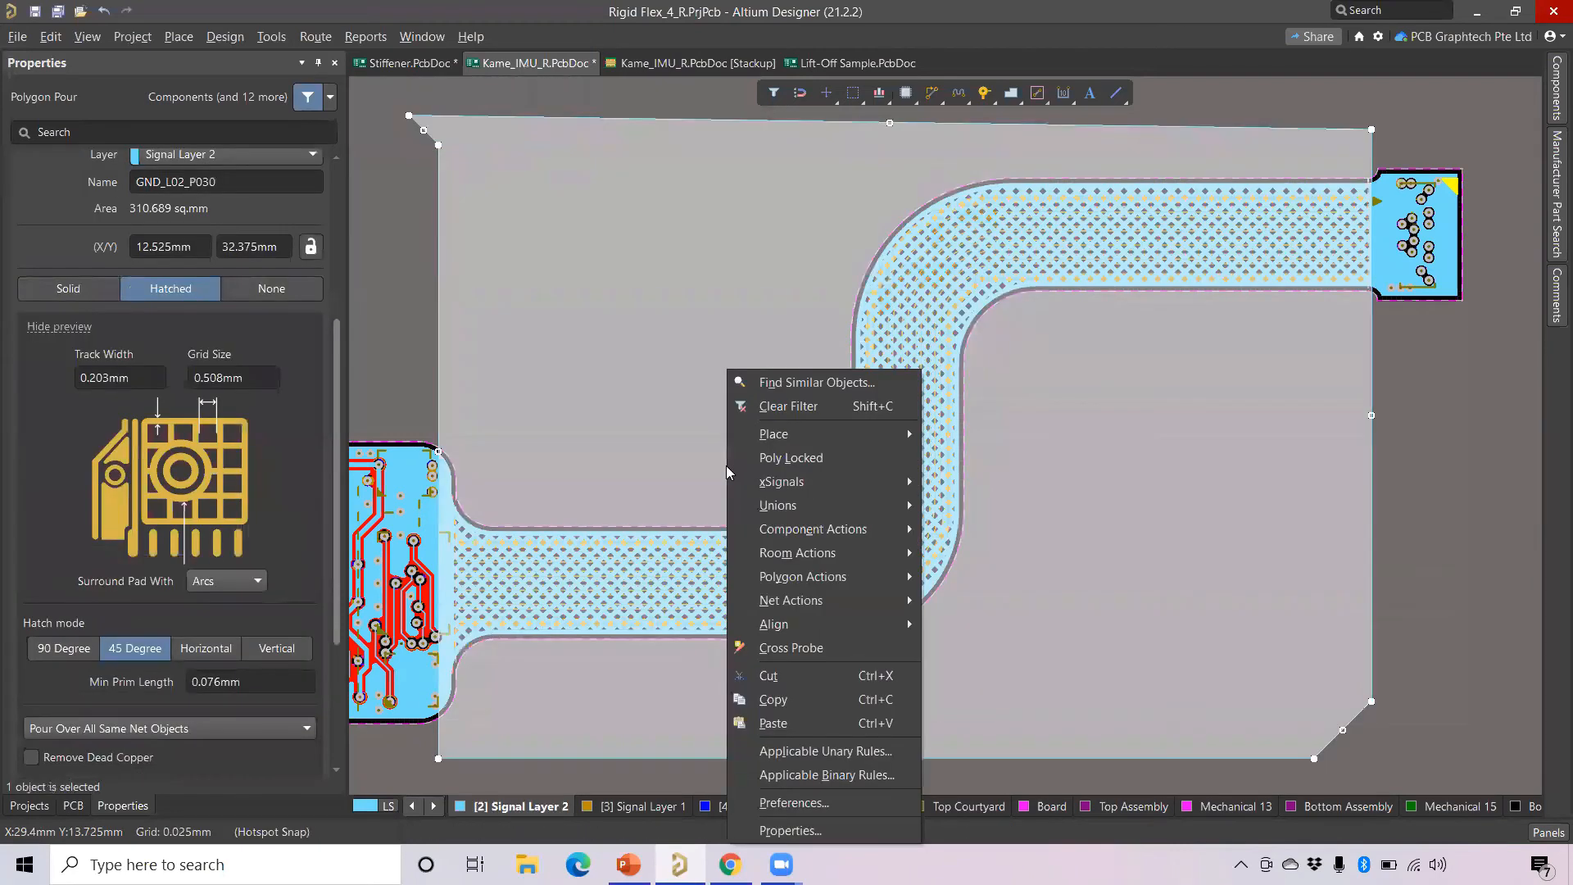
mouse_move(813, 579)
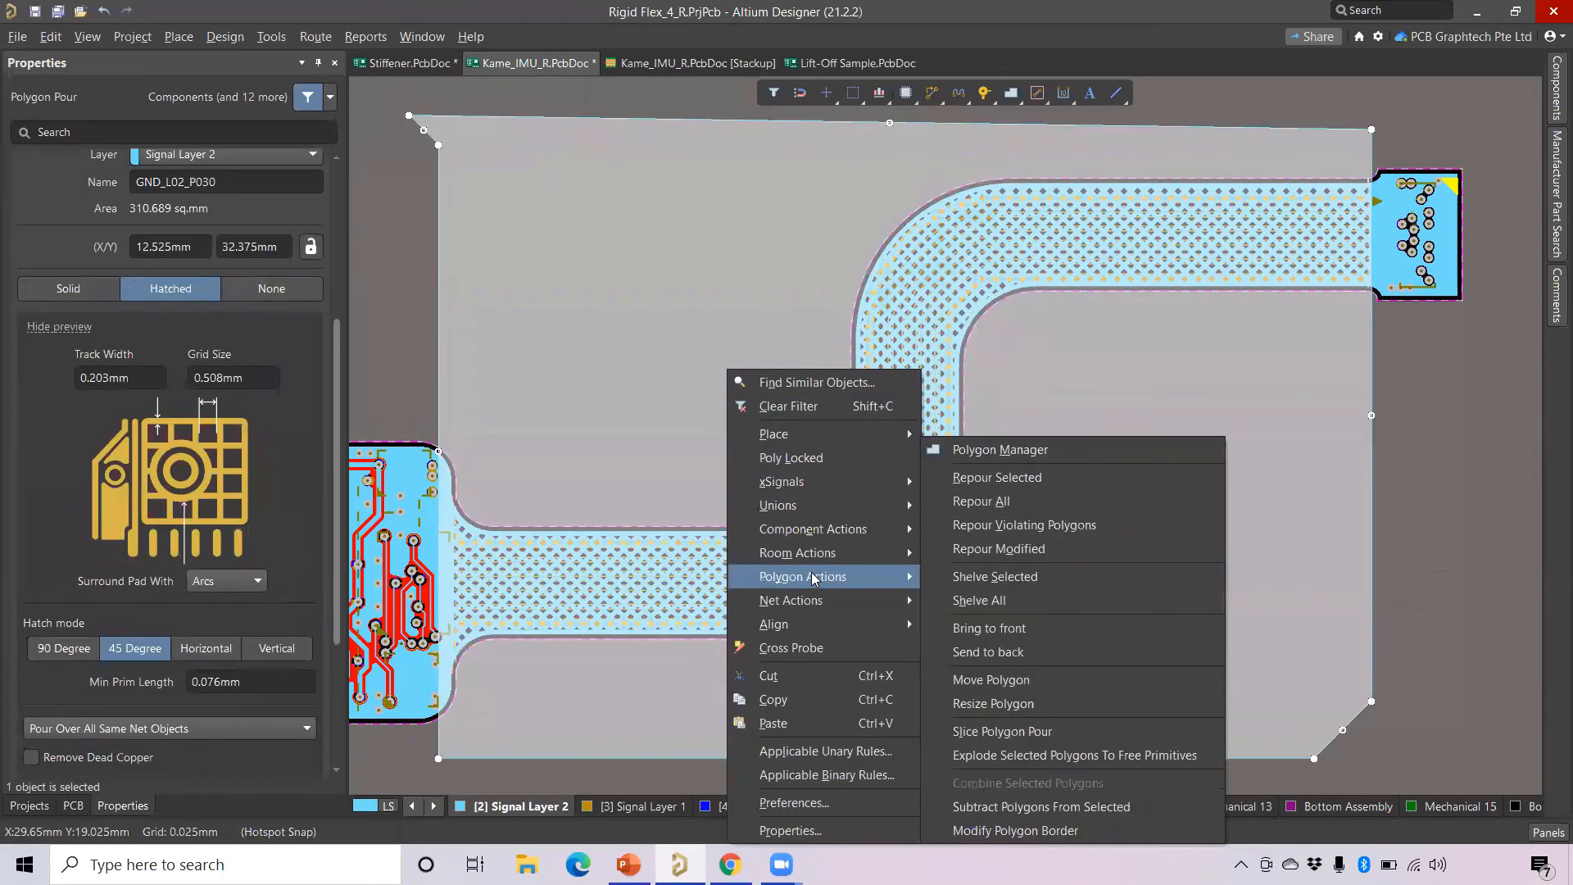
left_click(989, 578)
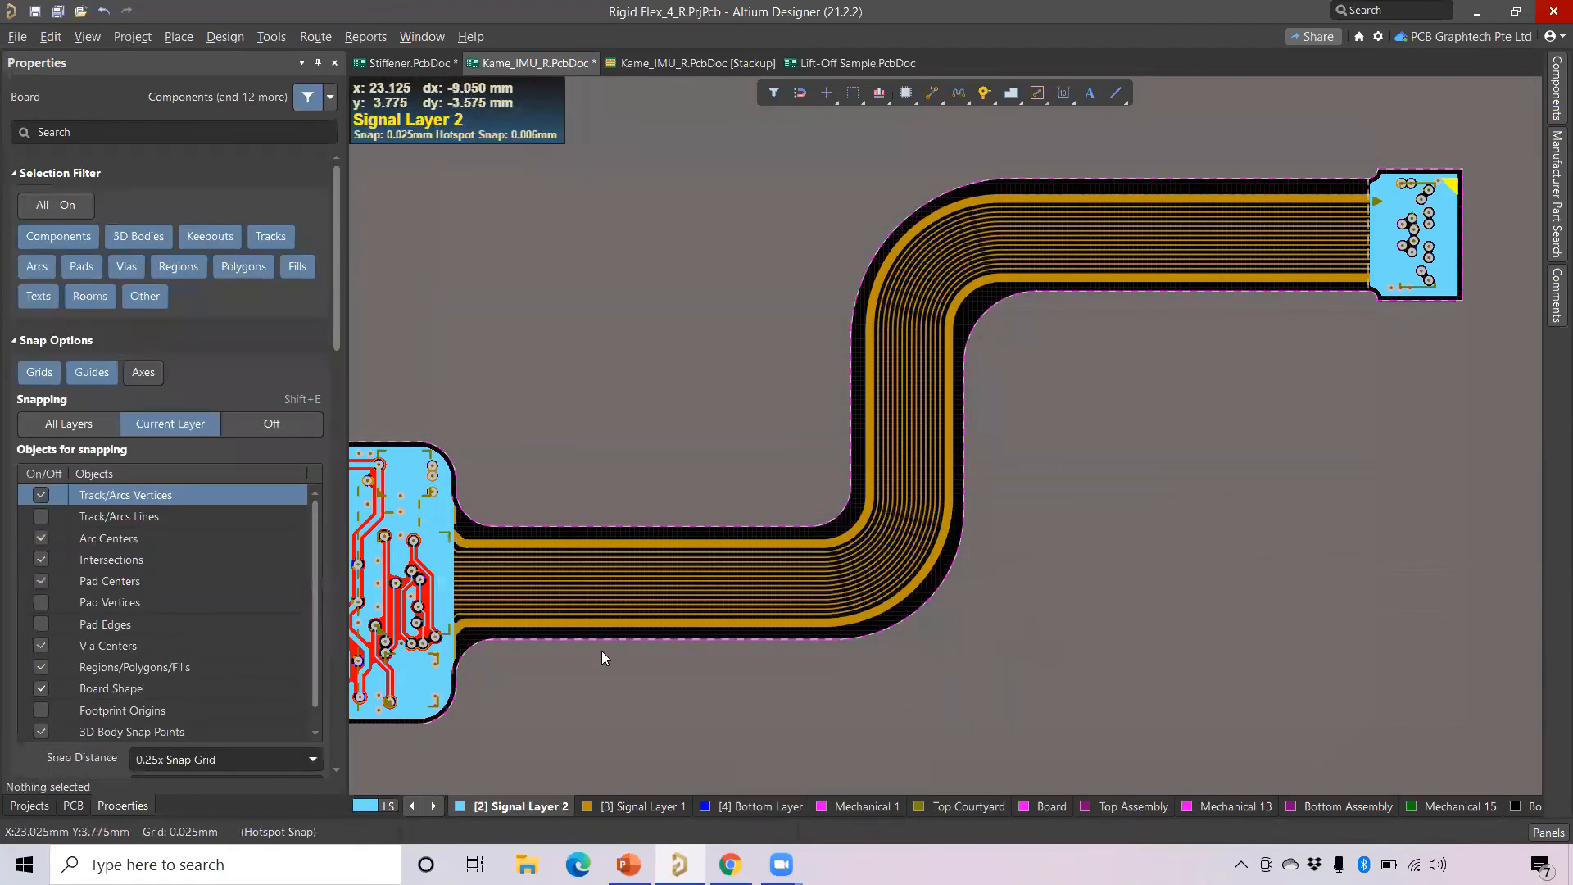
Begin an interactively routed GND track on Signal Layer 2 at the main board's flex edge, with a width of 0.13 mm.
scroll(465, 573, "up", 2, "ctrl")
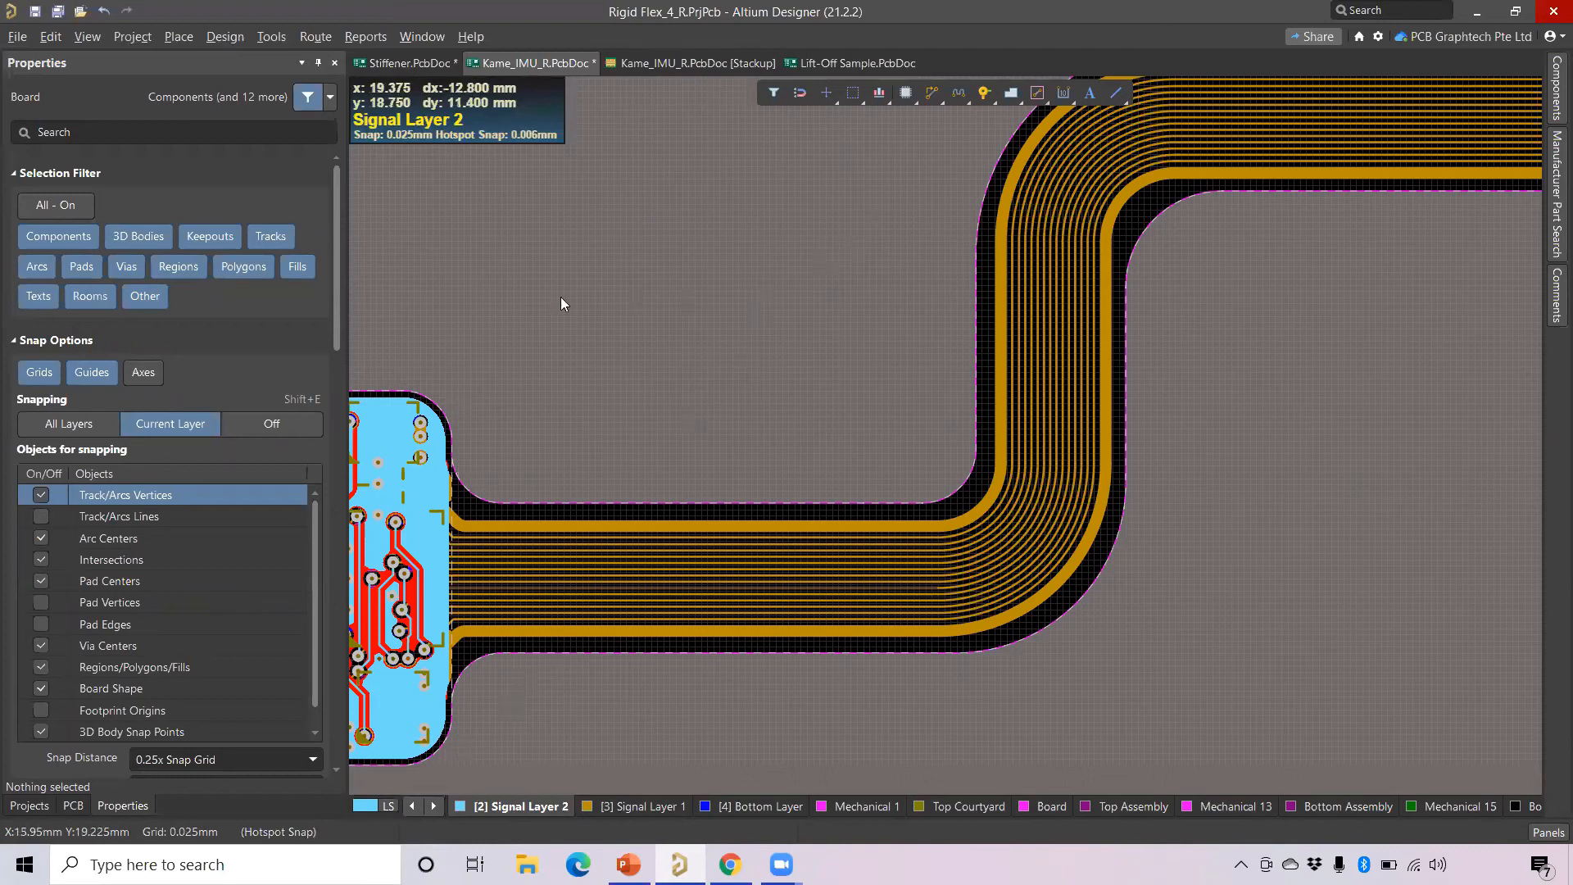
left_click(315, 36)
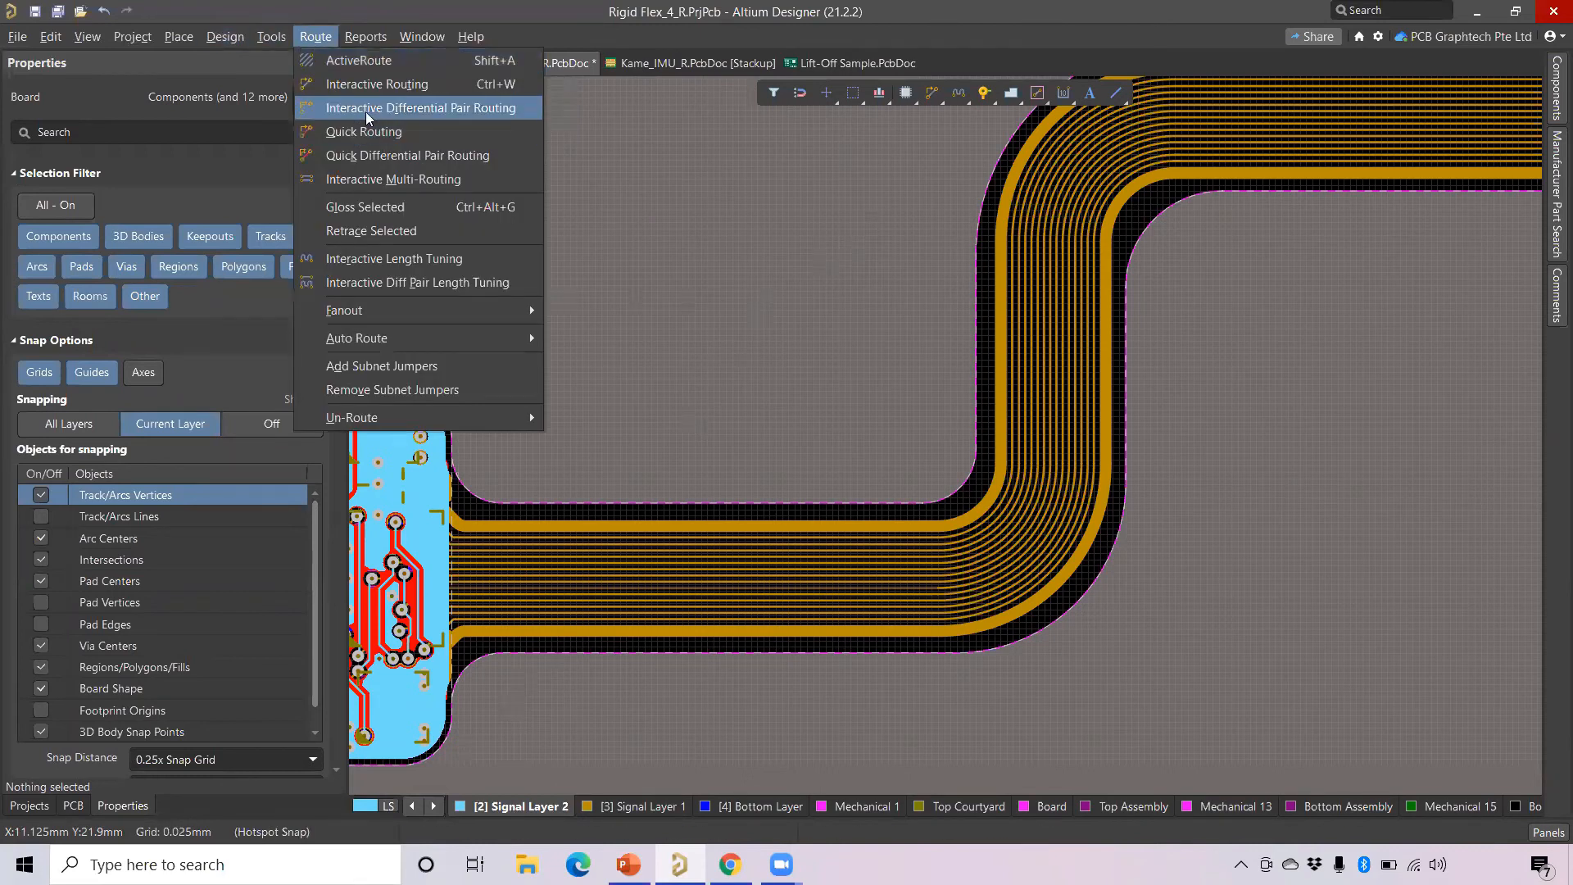
left_click(373, 84)
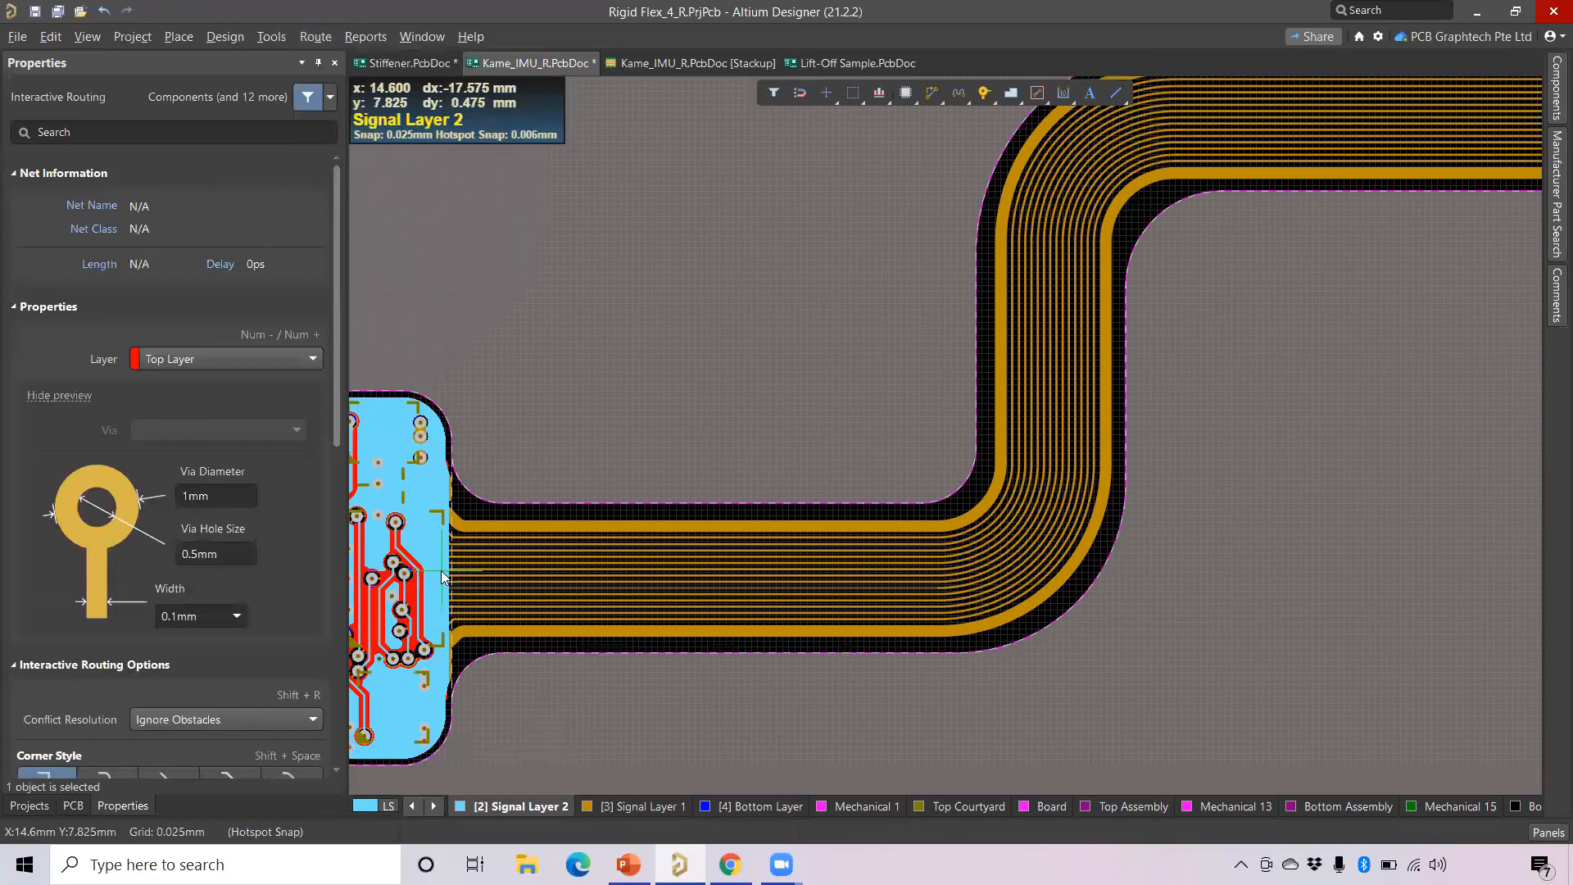
scroll(443, 575, "up", 3, "ctrl")
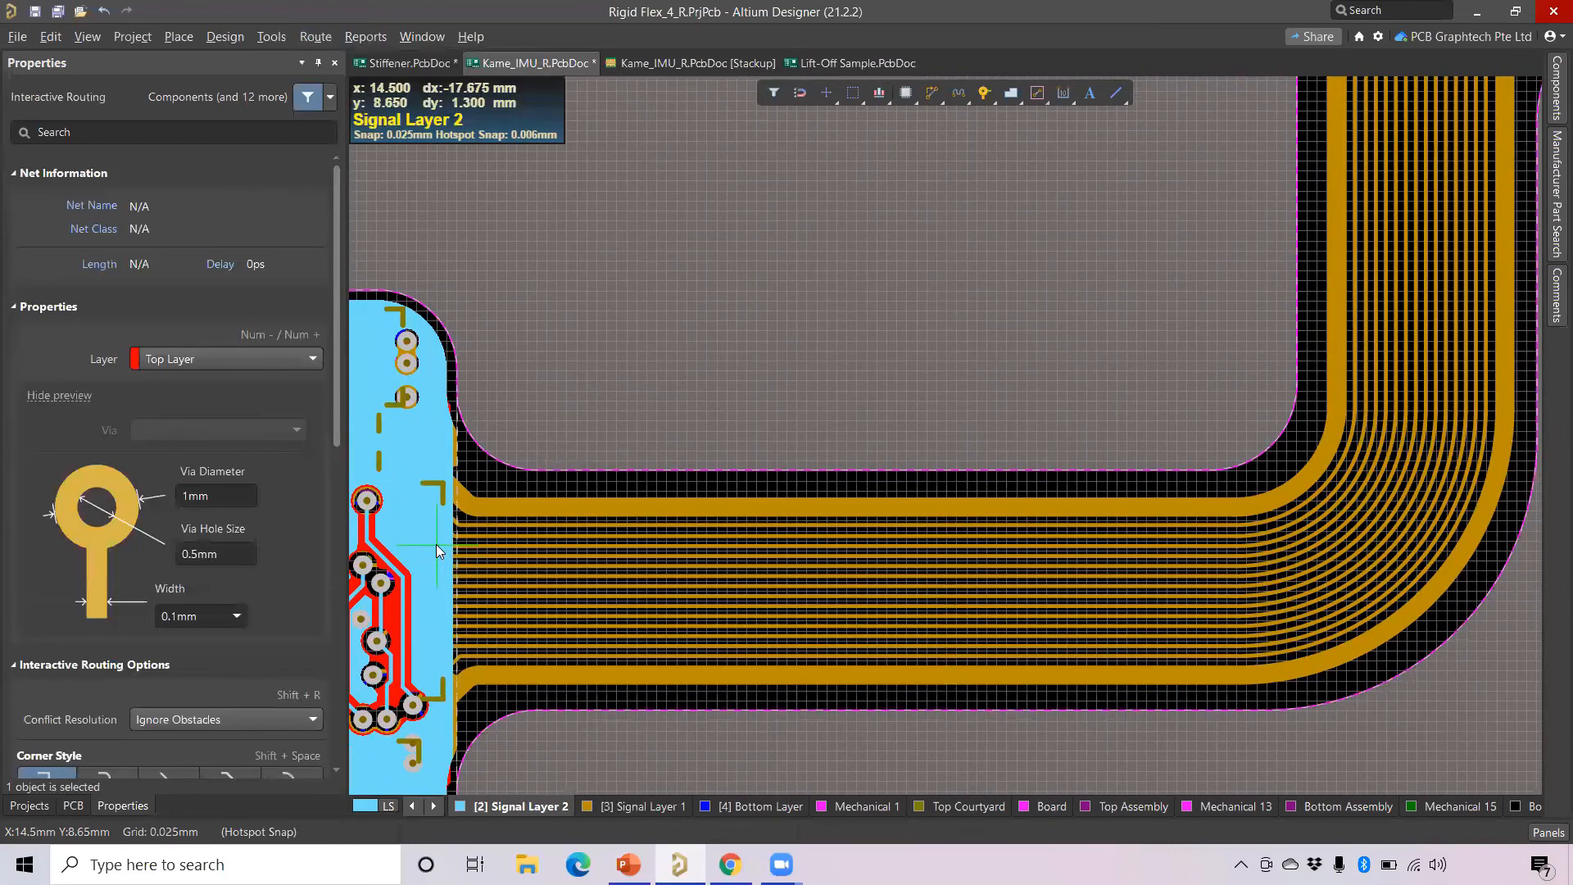
left_click(435, 544)
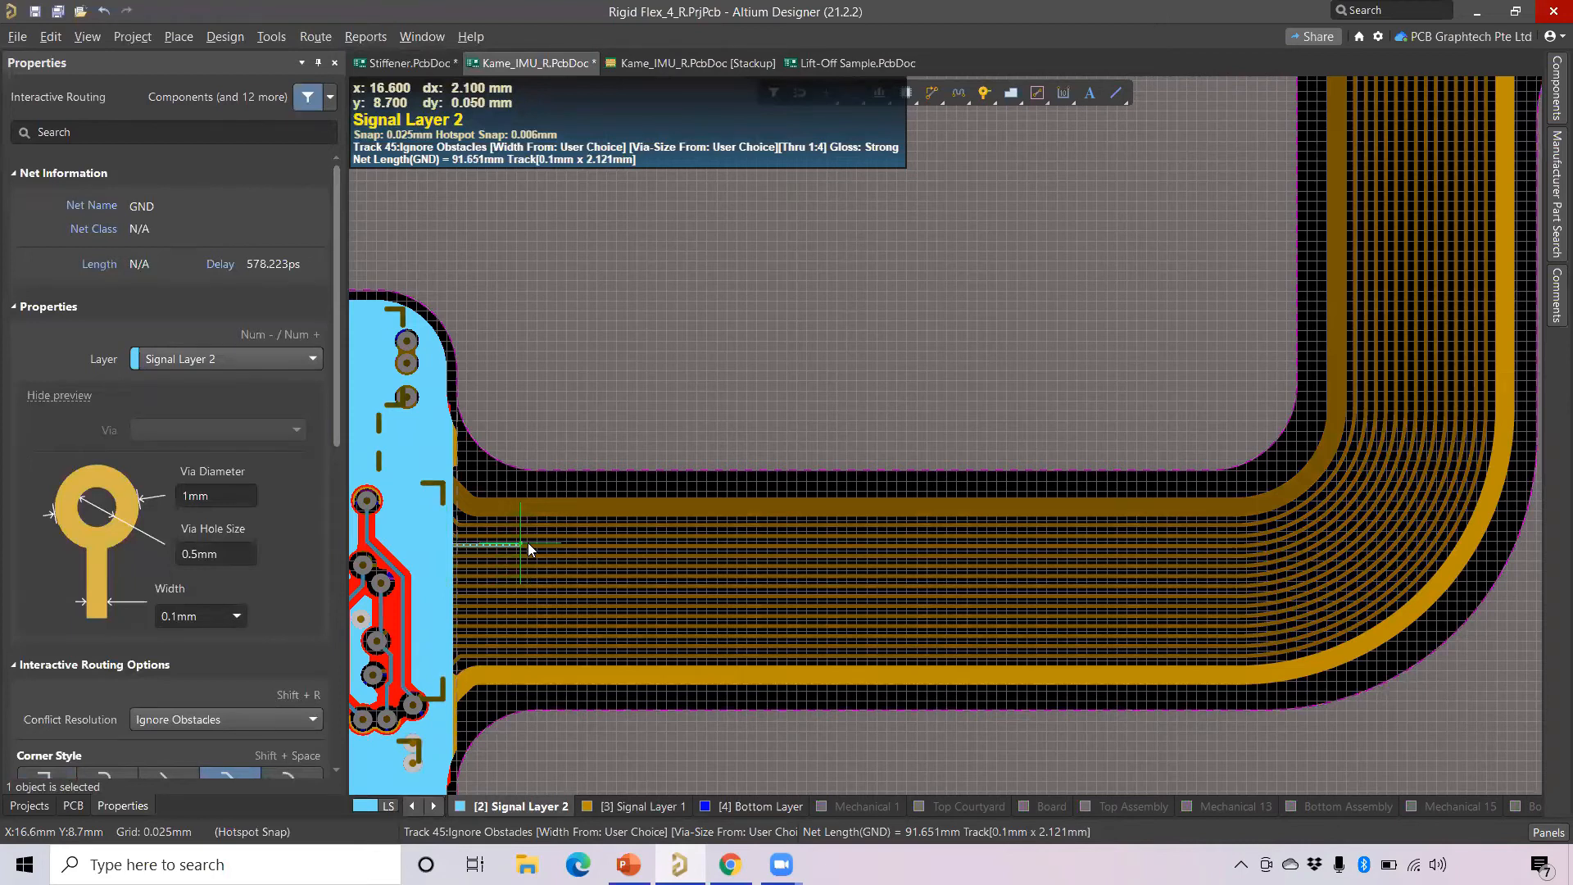
key("Tab")
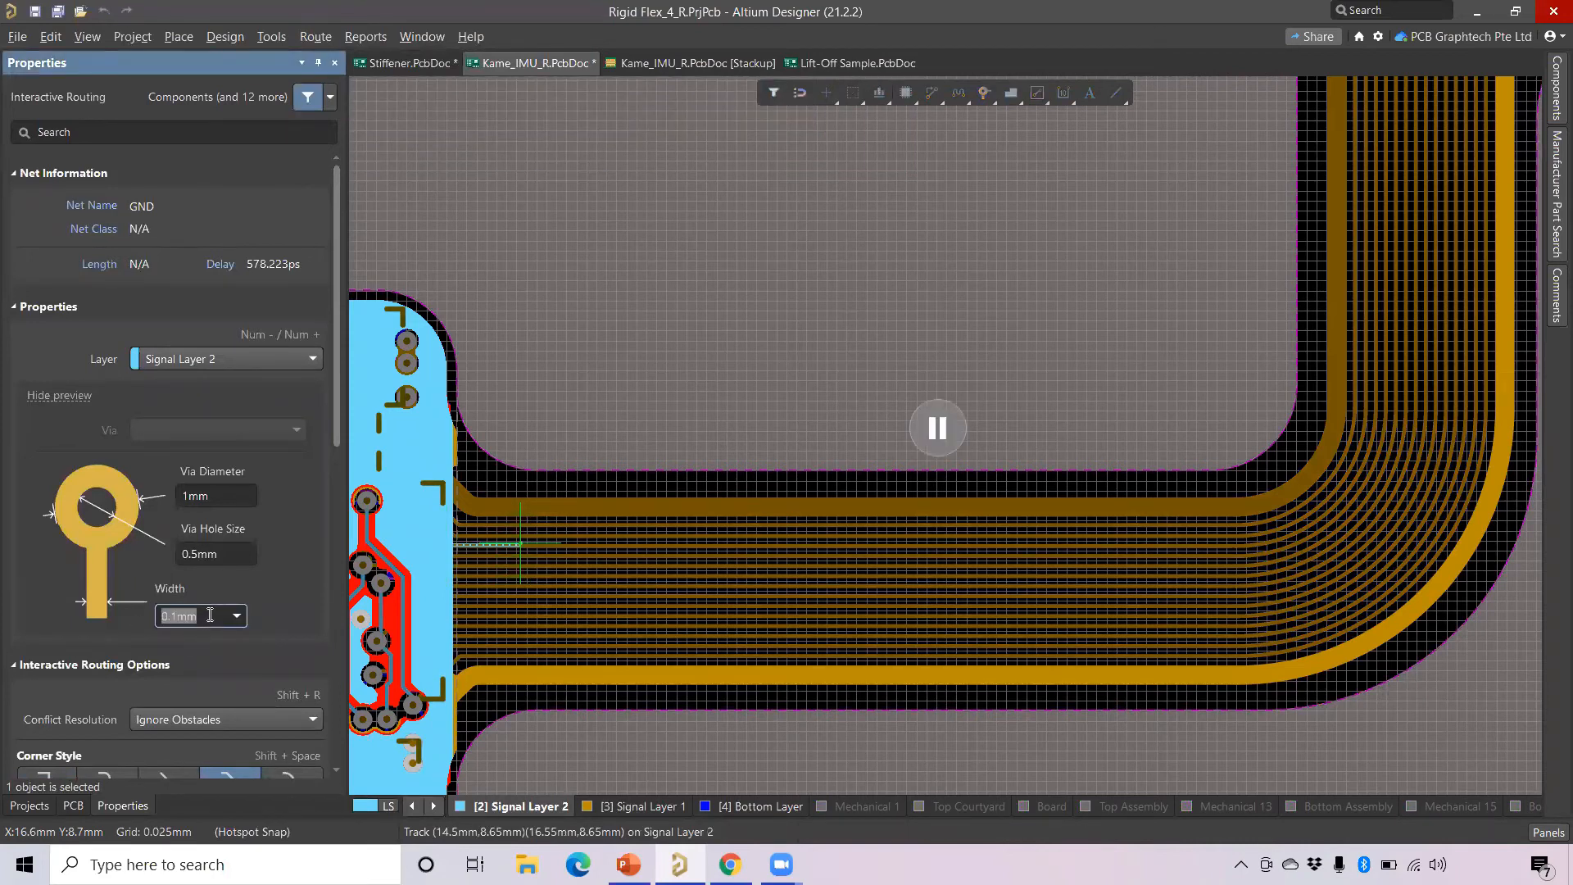
type("0")
left_click(955, 431)
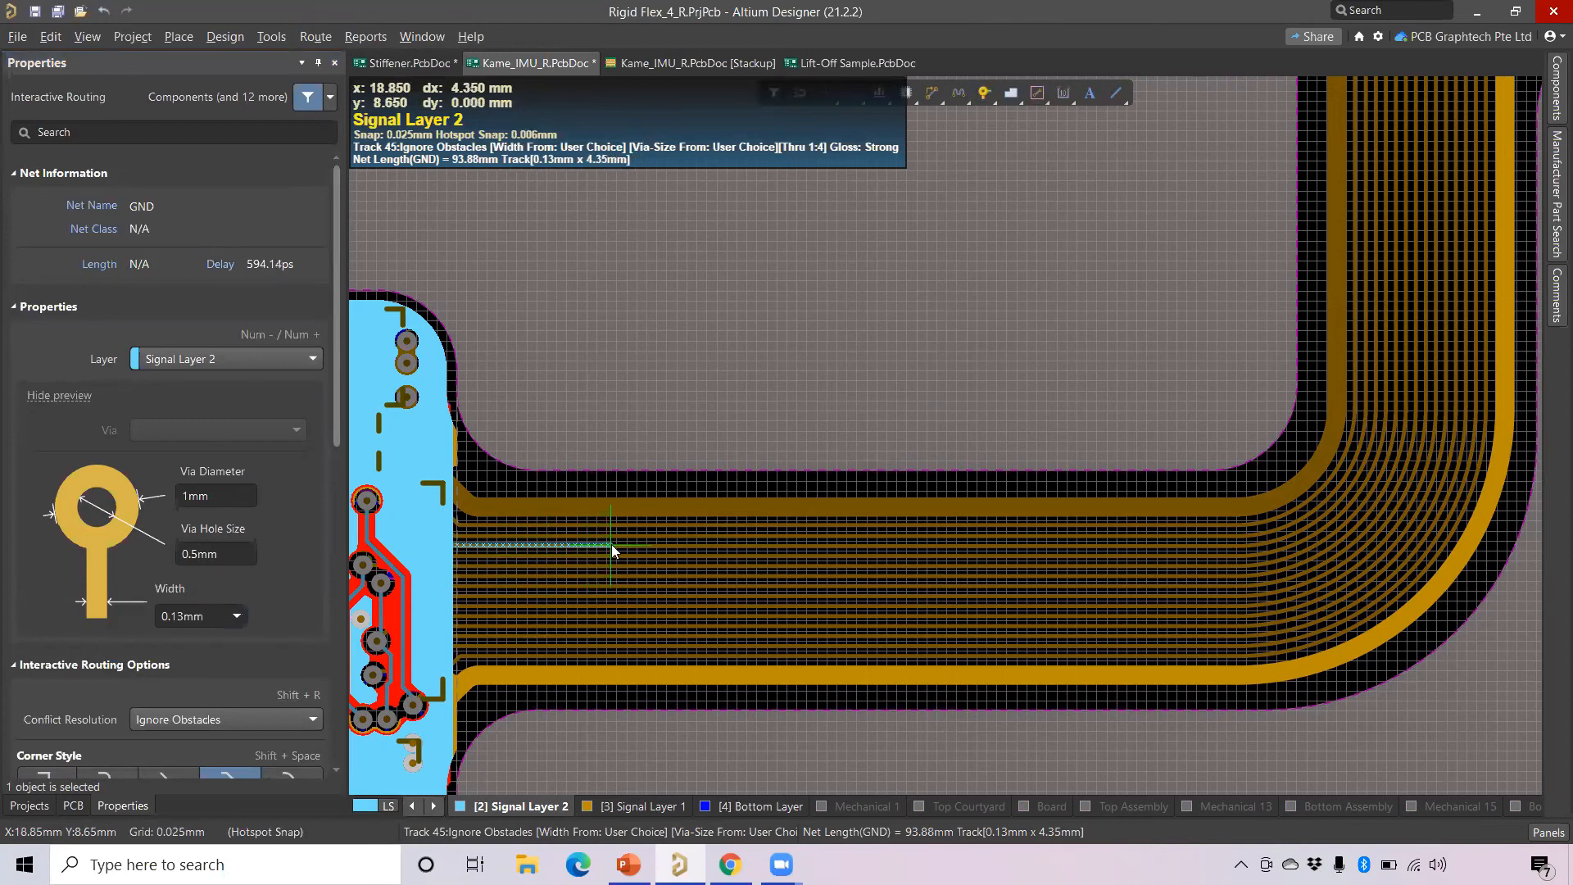
Lay about 14 mm of straight GND track along the lower flex run, trying the 45, 90 and arc corner styles.
scroll(611, 544, "up", 3, "ctrl")
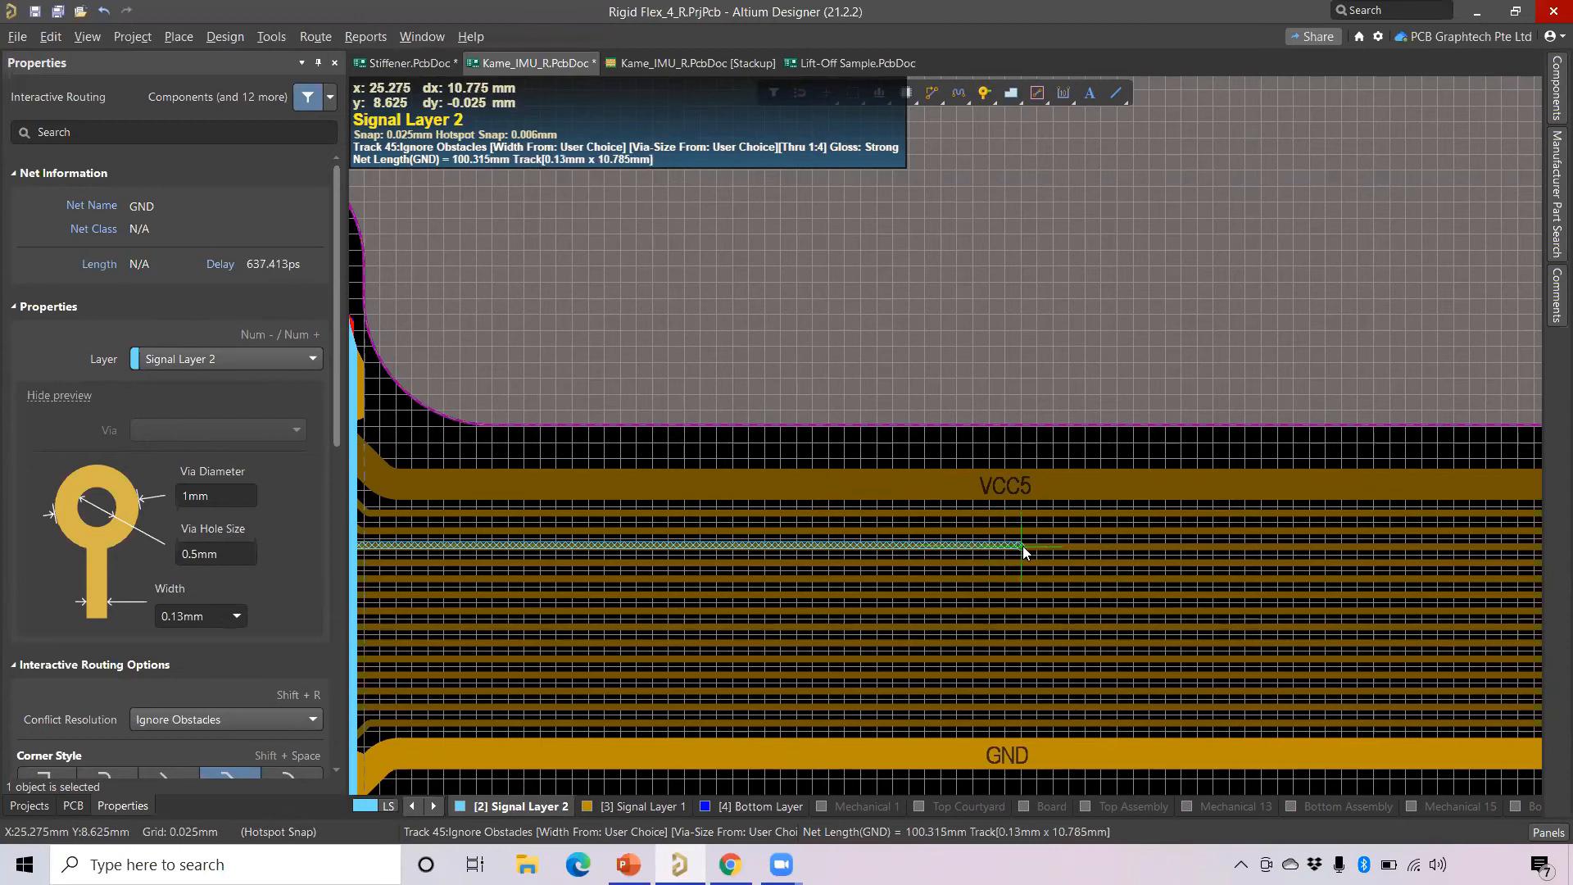
scroll(1022, 545, "down", 1, "ctrl")
scroll(1022, 546, "down", 2, "ctrl")
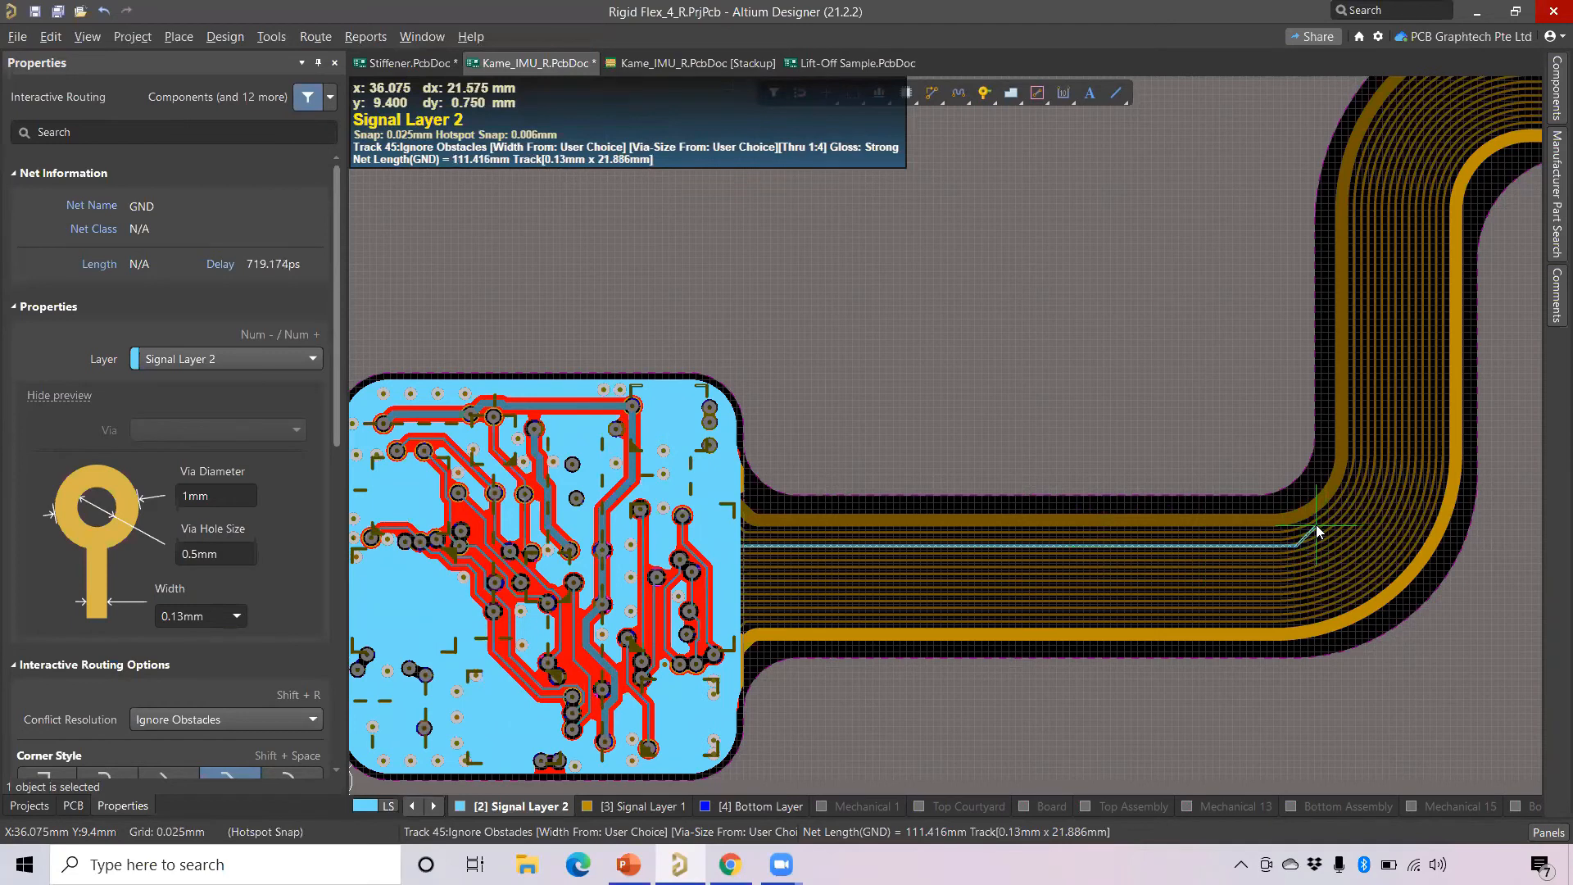
key("shift+space")
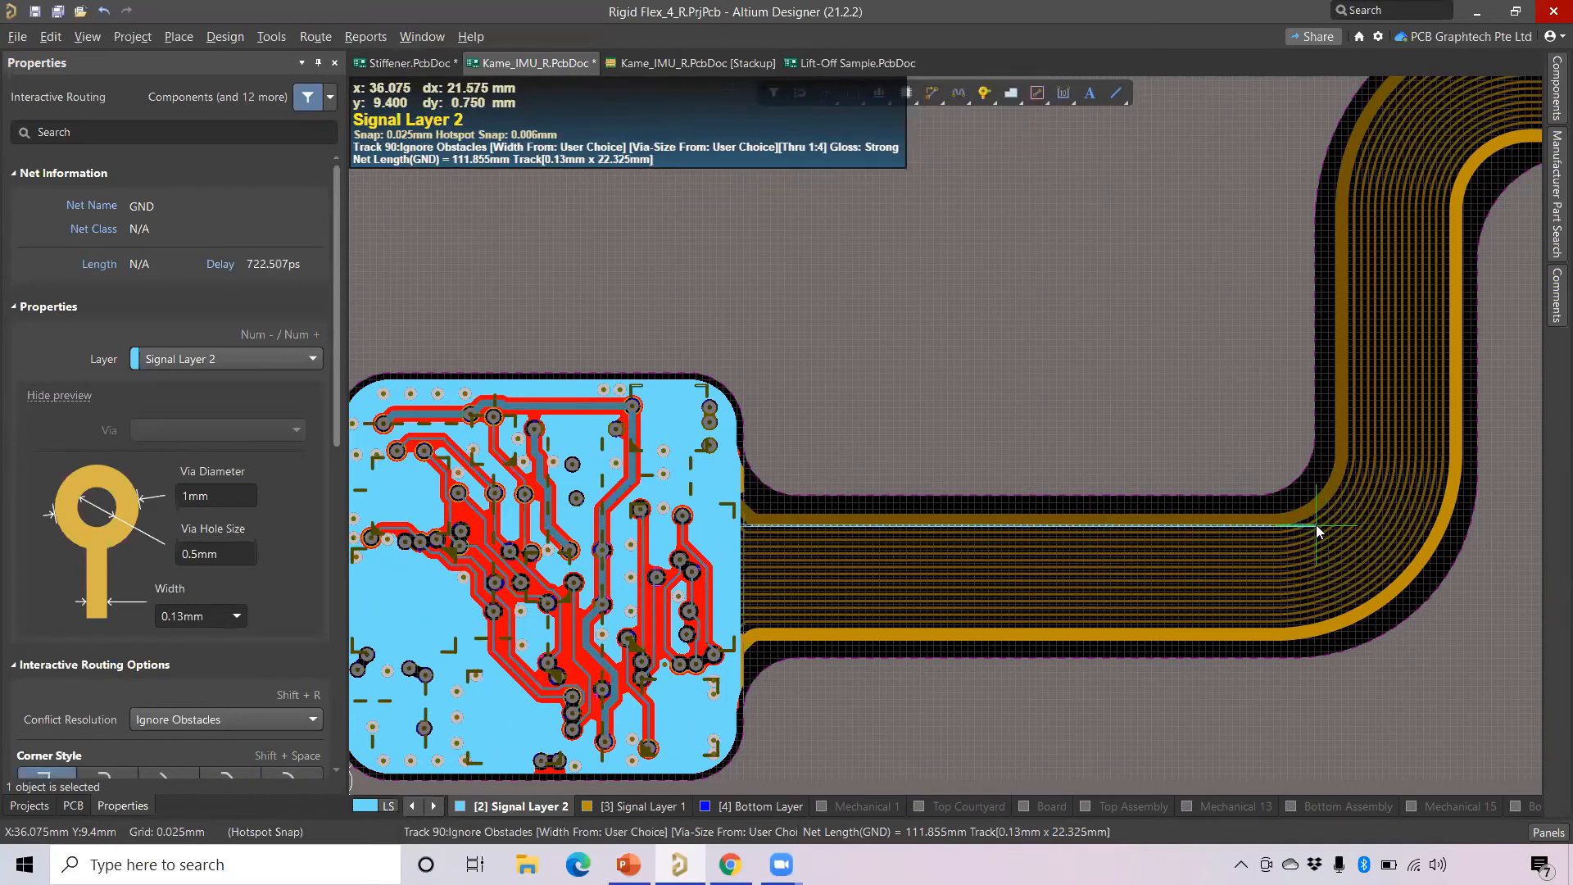
left_click(1269, 543)
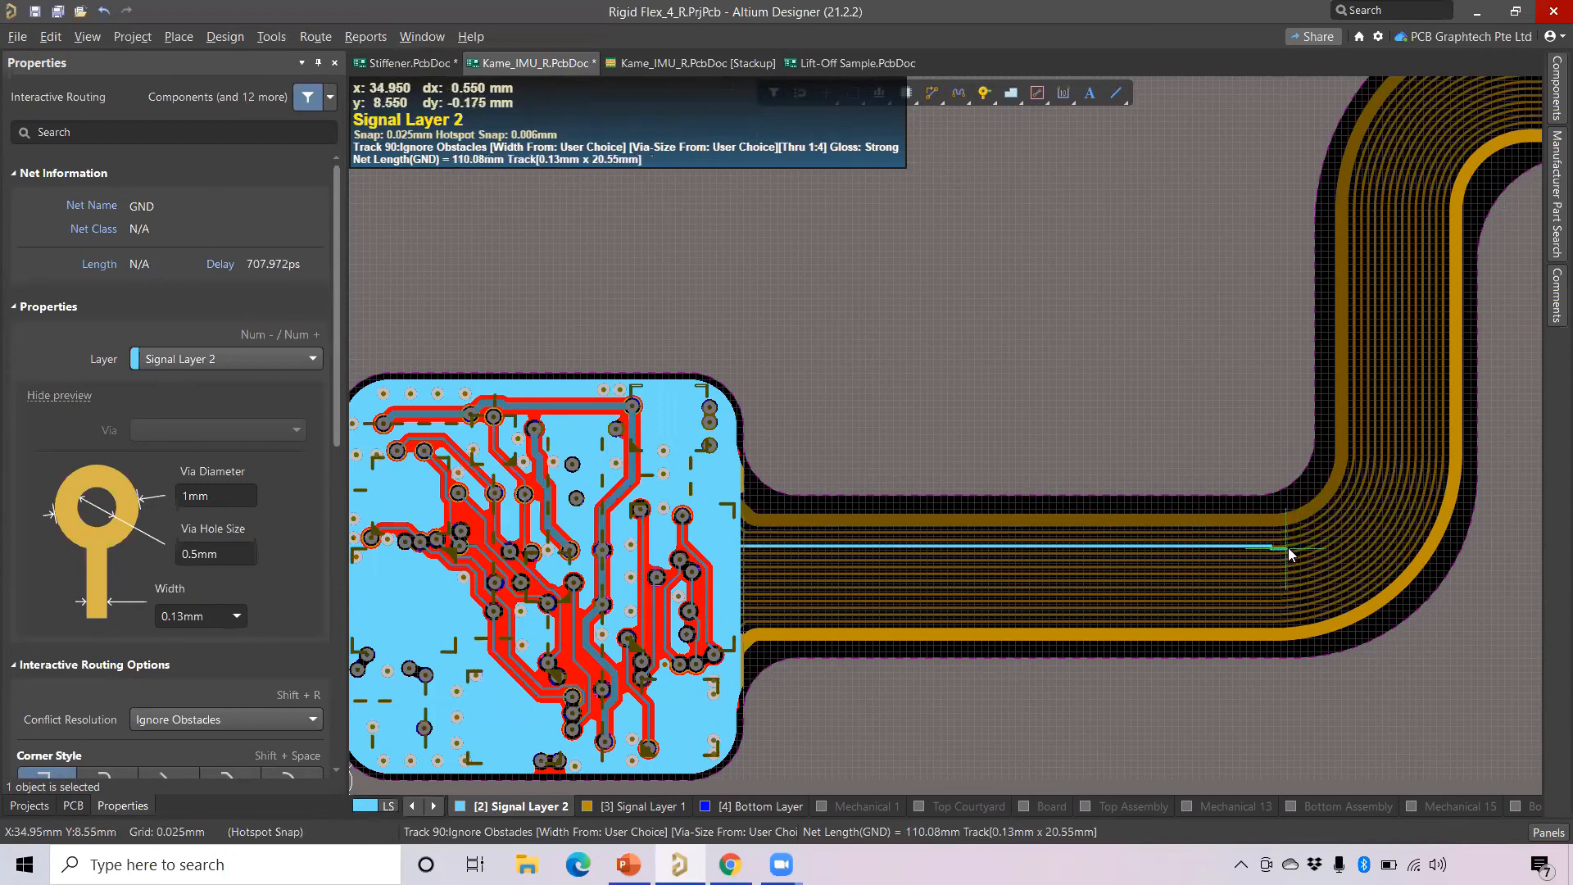
key("shift+space")
key("shift+space")
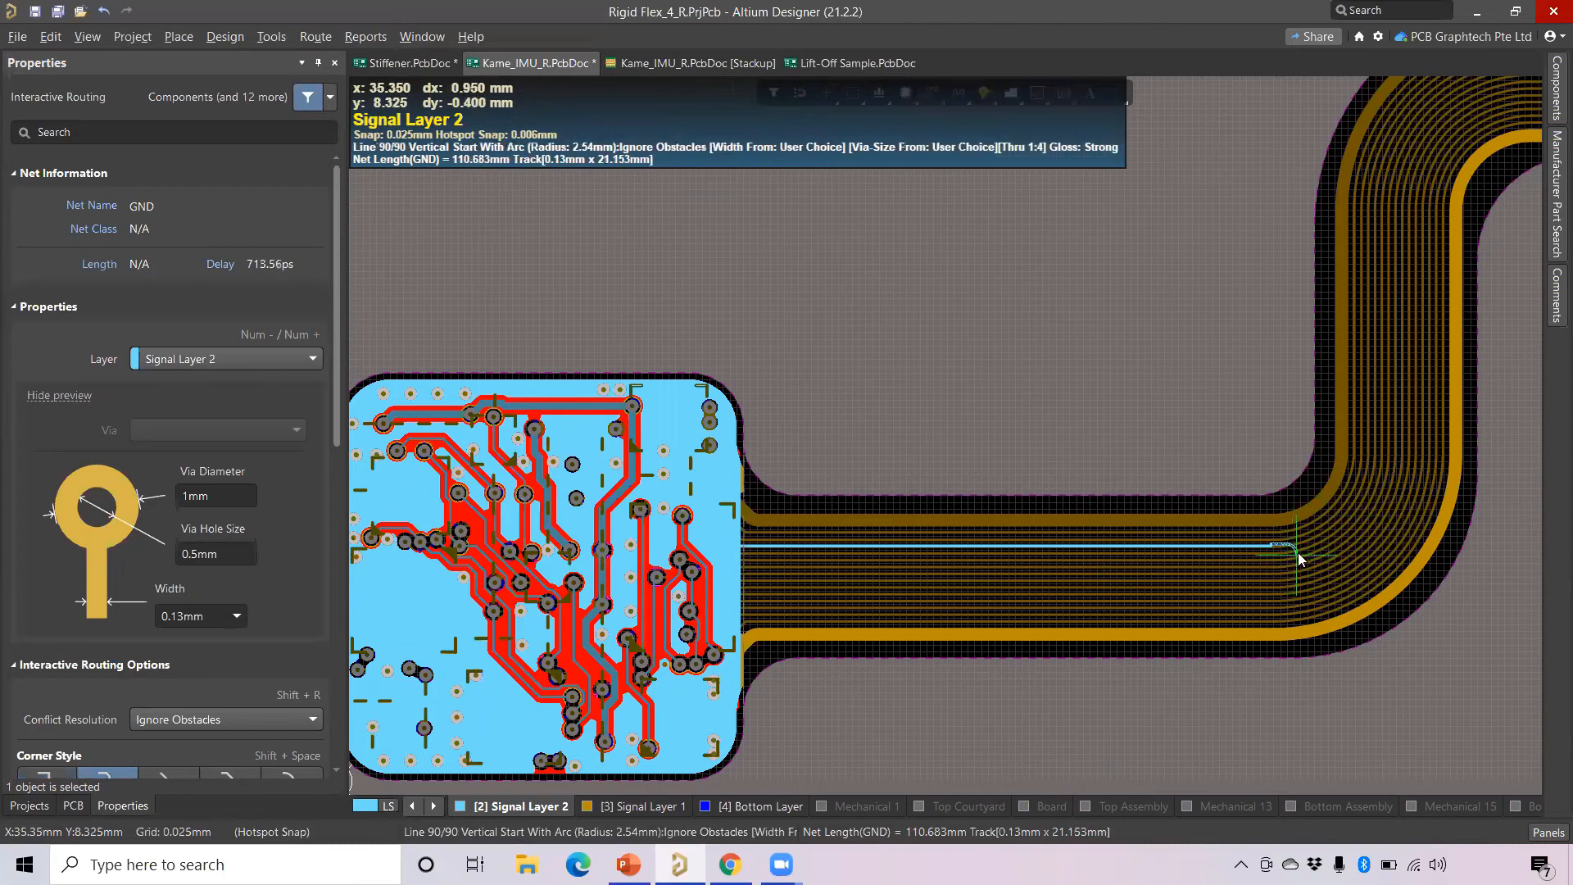
key("shift+space")
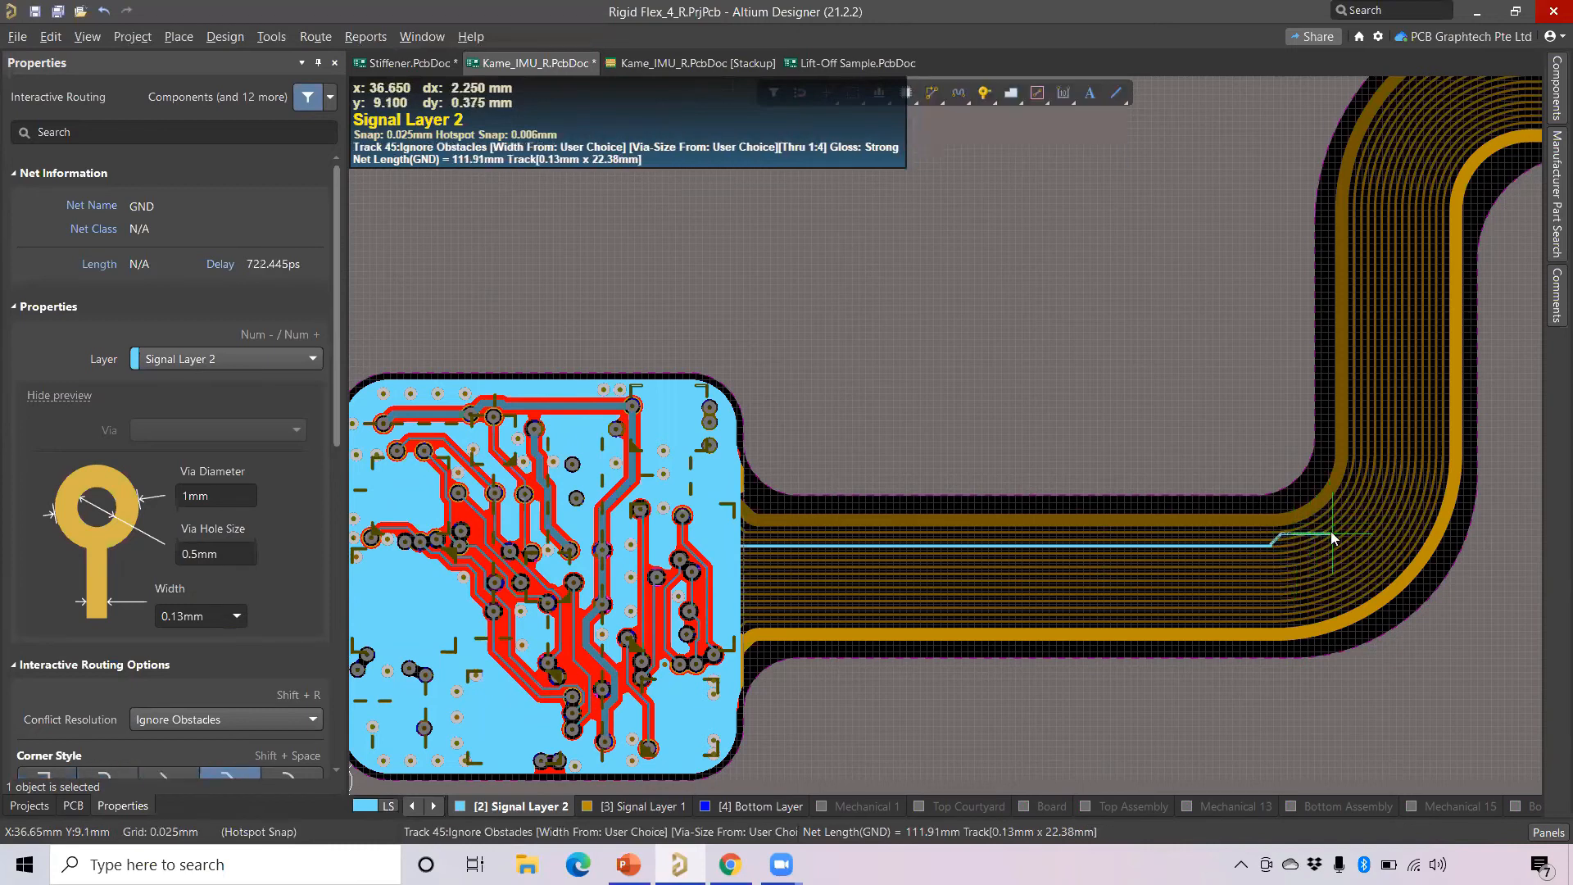
key("shift+space")
key("shift+space")
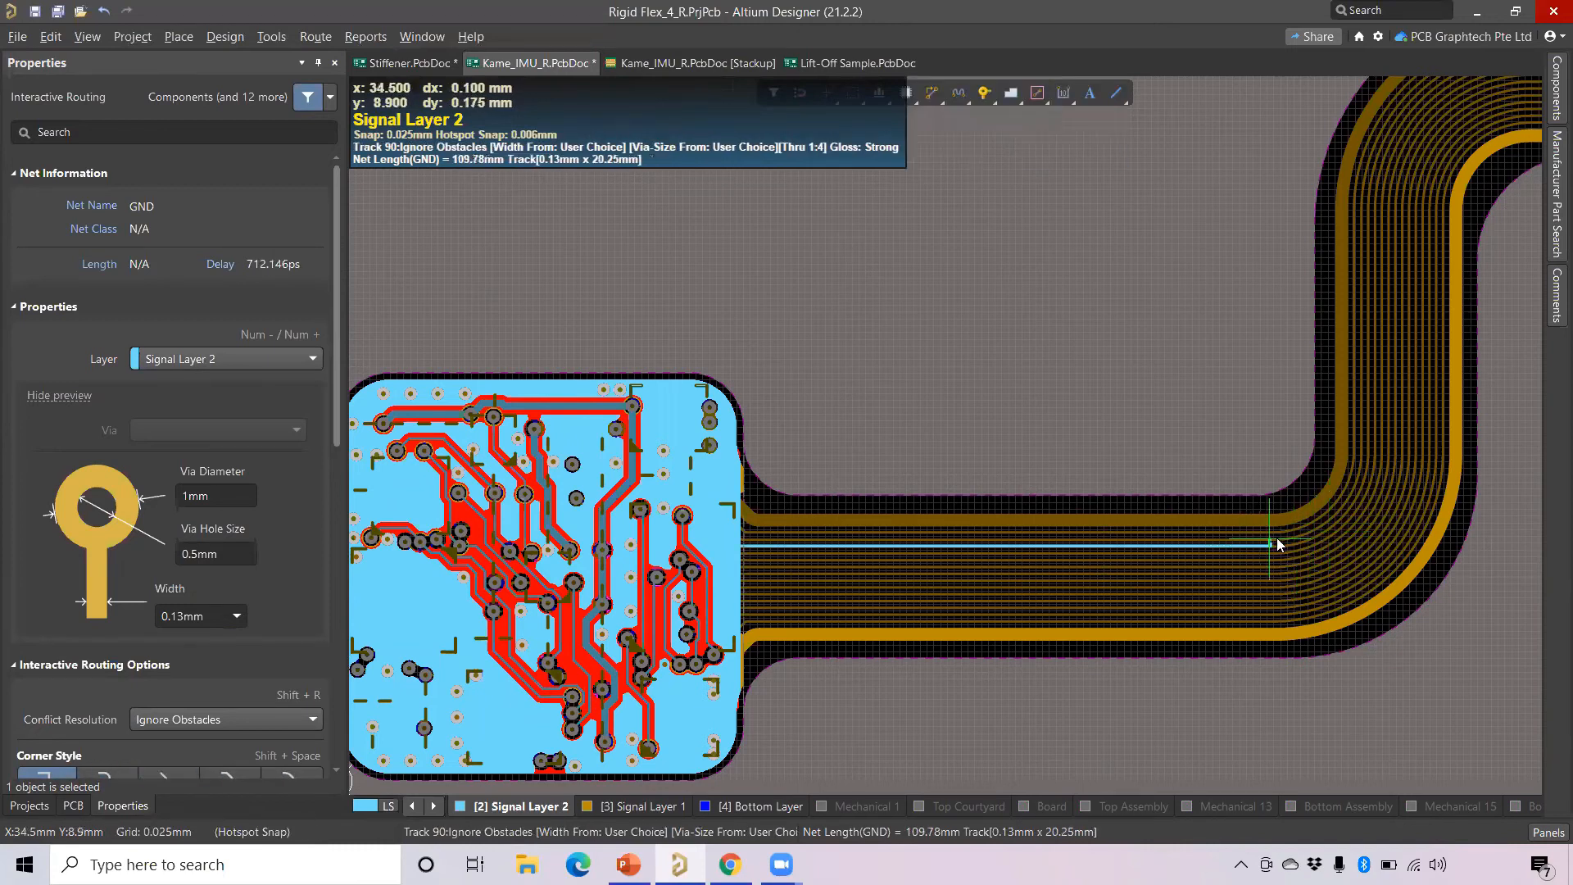
left_click(1107, 545)
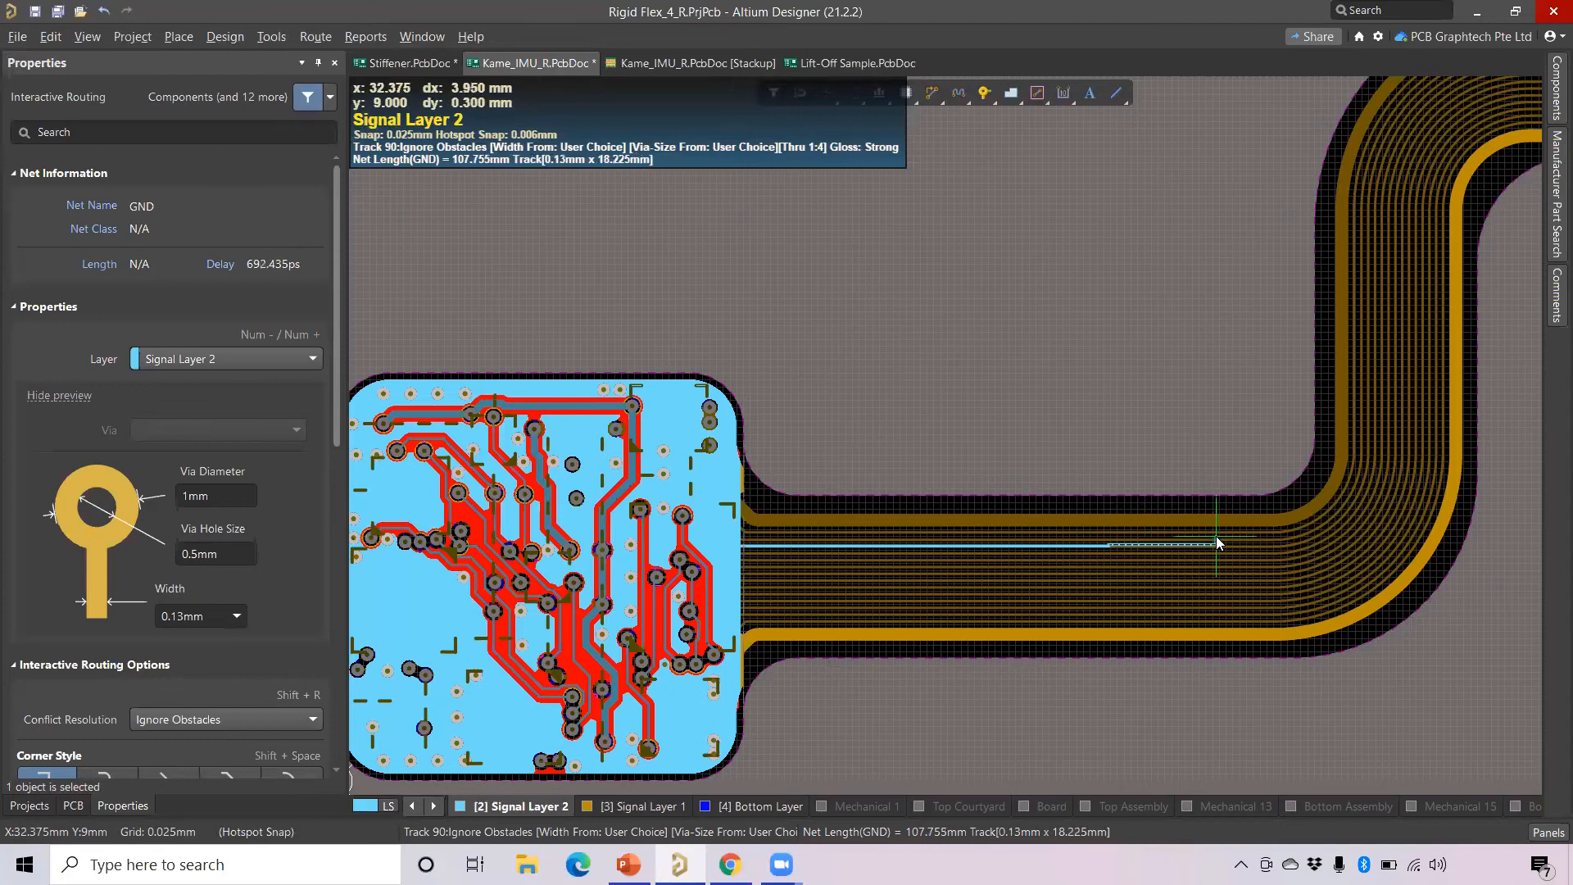
Route the GND track around both flex bends using the Line 90/90 With Arc corner style.
key("shift+space")
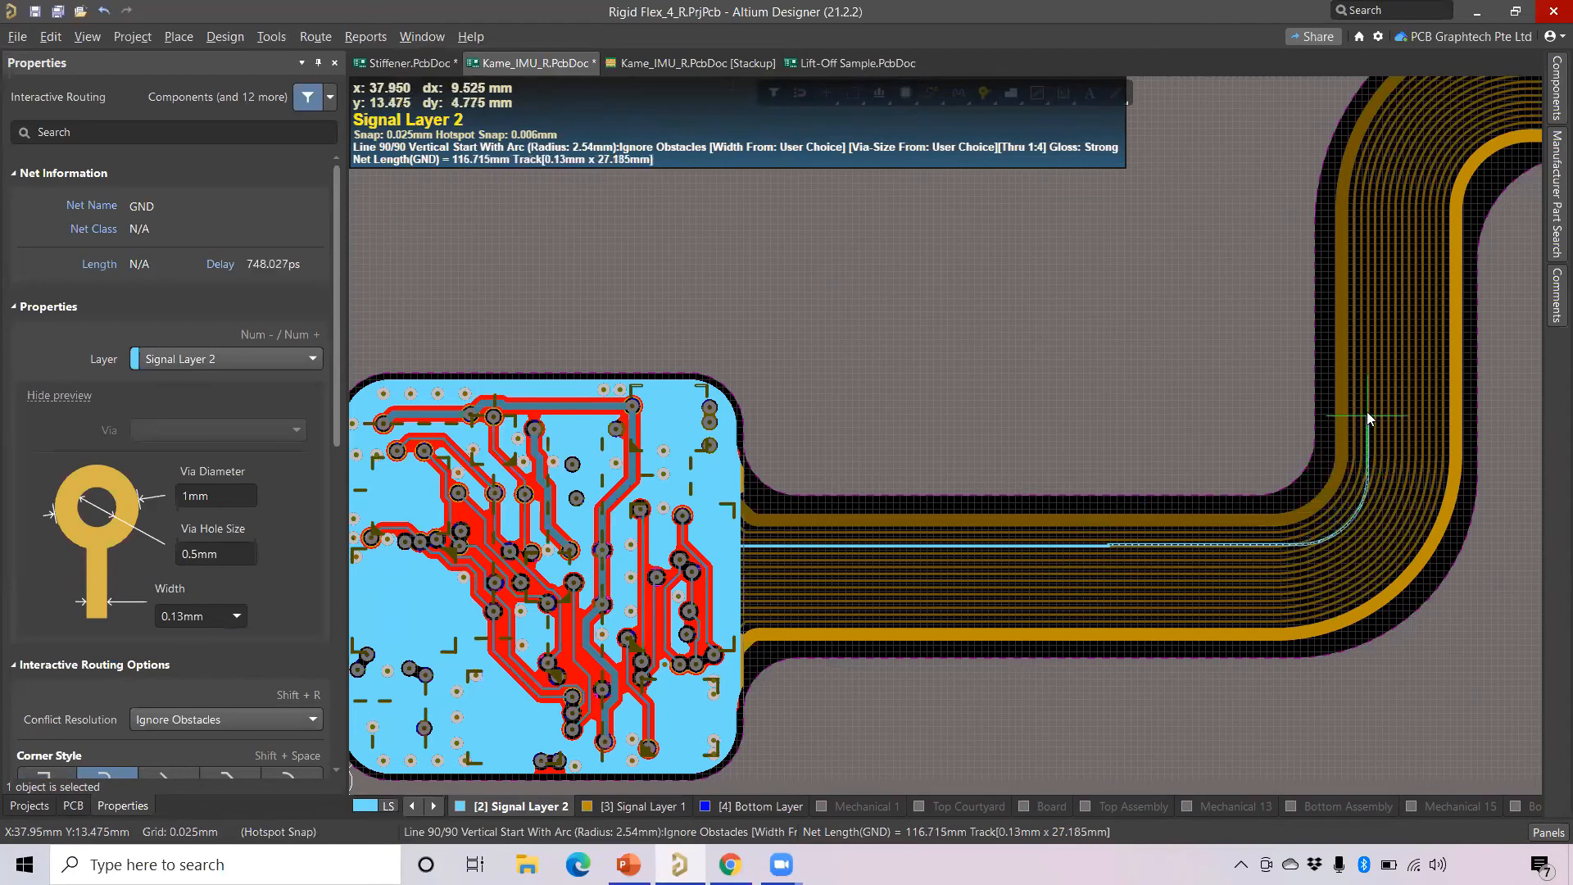
left_click(1370, 275)
right_click_drag(1221, 369, 732, 711)
scroll(925, 482, "up", 2, "ctrl")
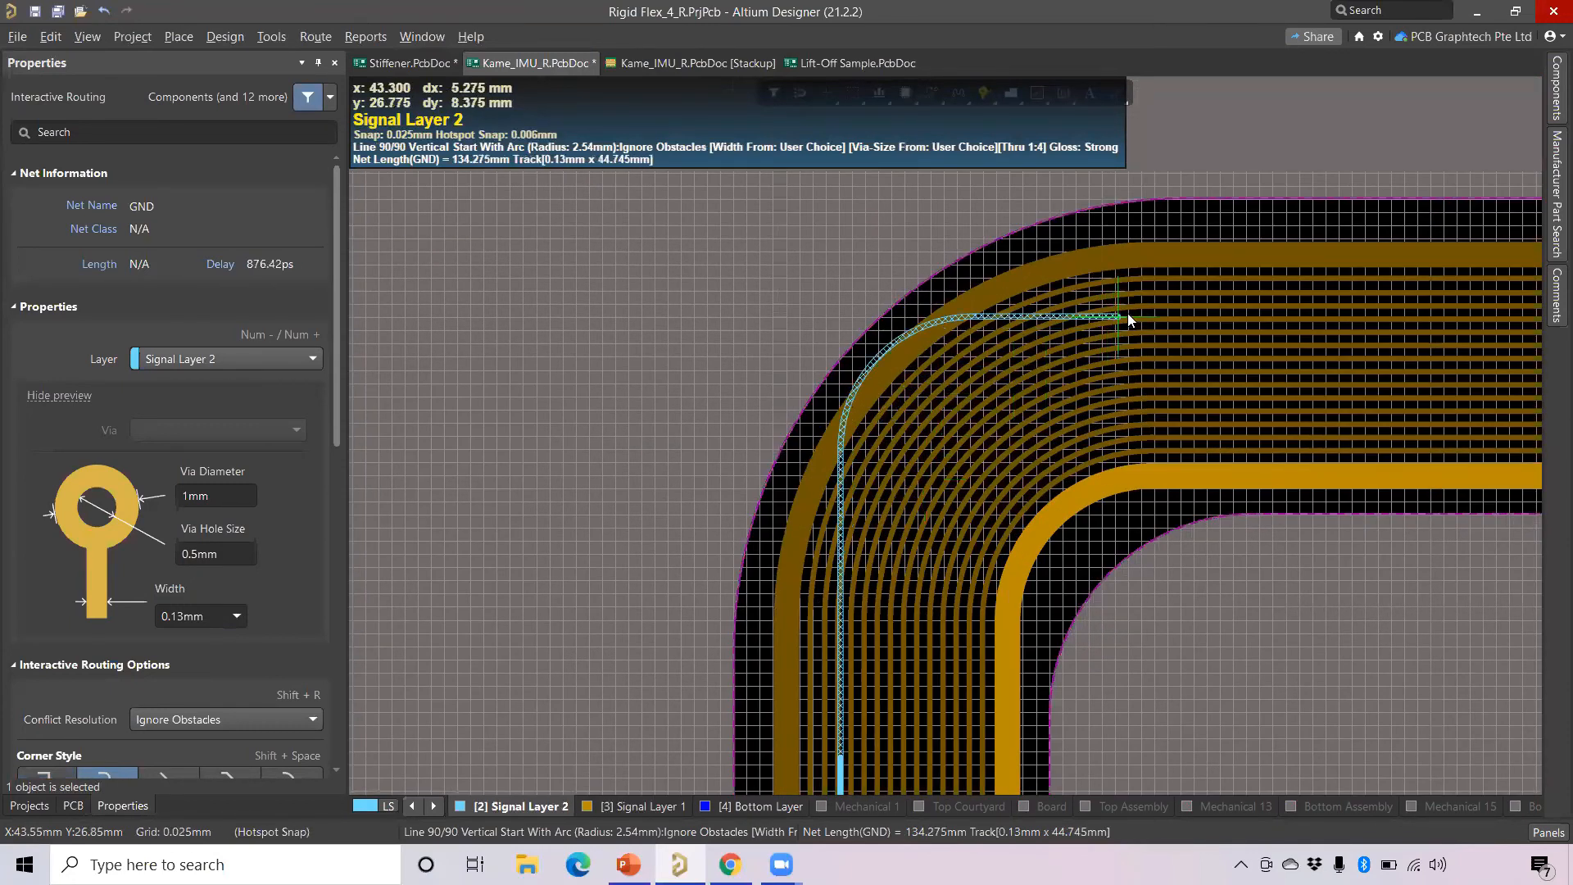
left_click(1230, 304)
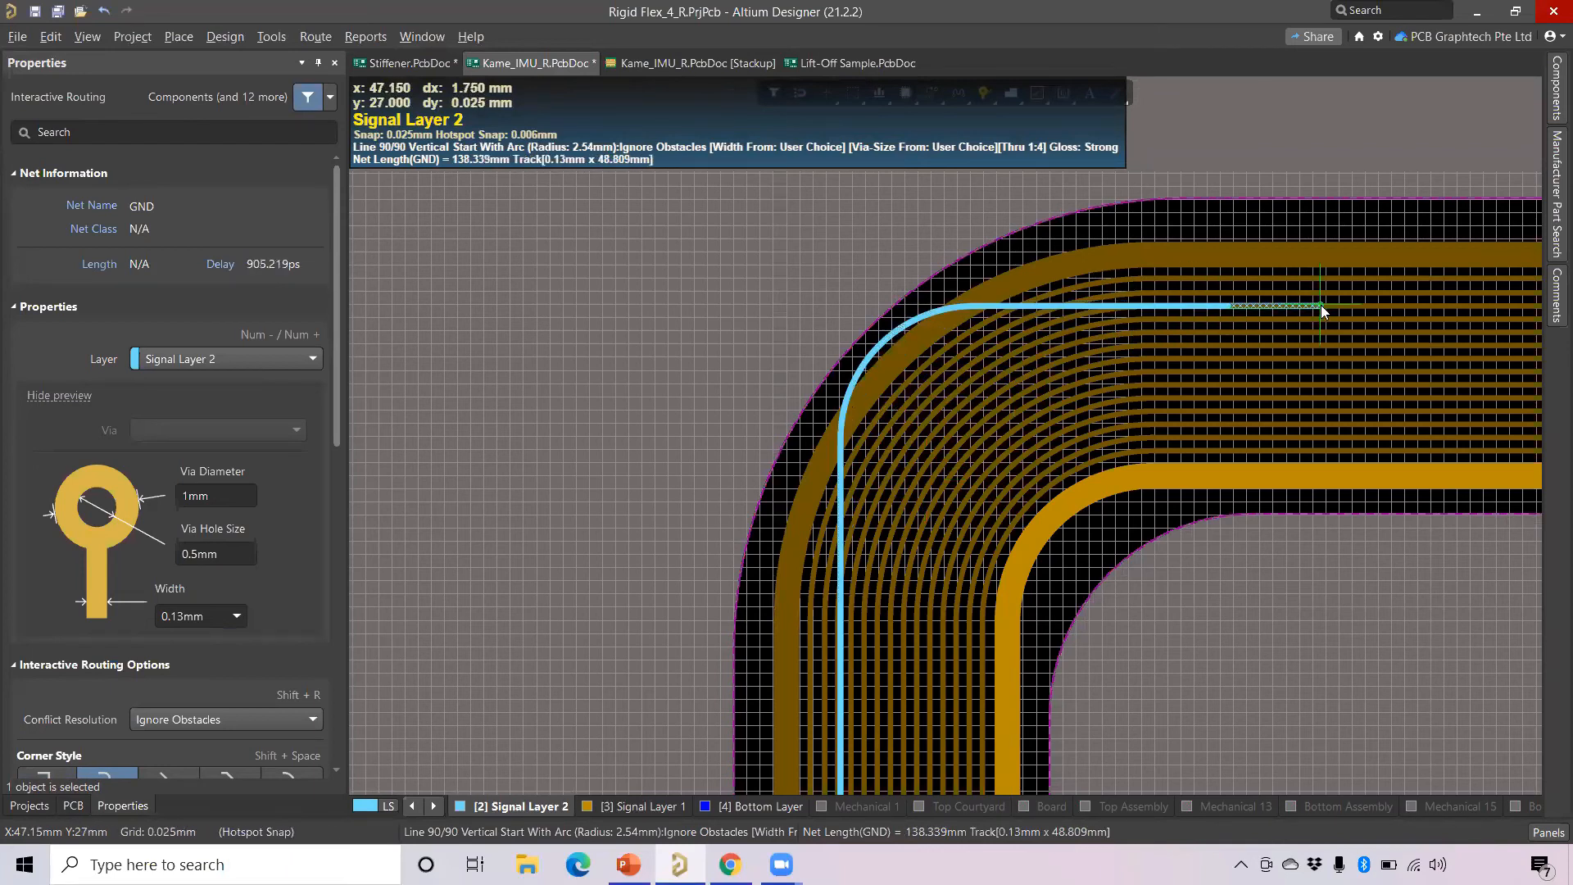
Extend the GND track straight along the upper flex run to the connector board and end the routing.
right_click_drag(965, 382, 614, 431)
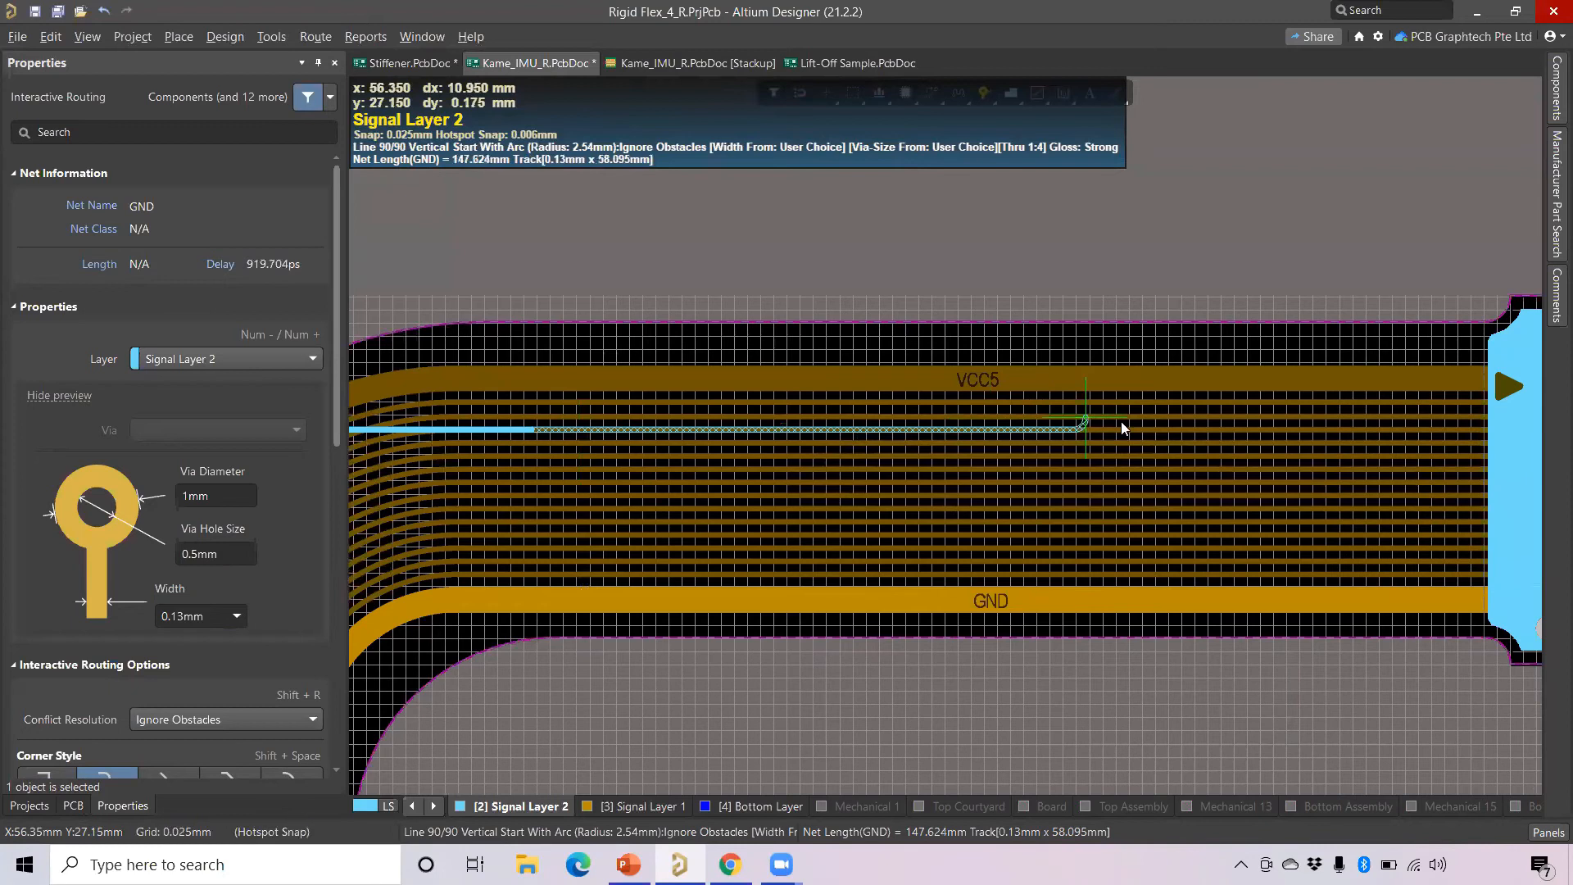
left_click(1498, 430)
right_click(1498, 430)
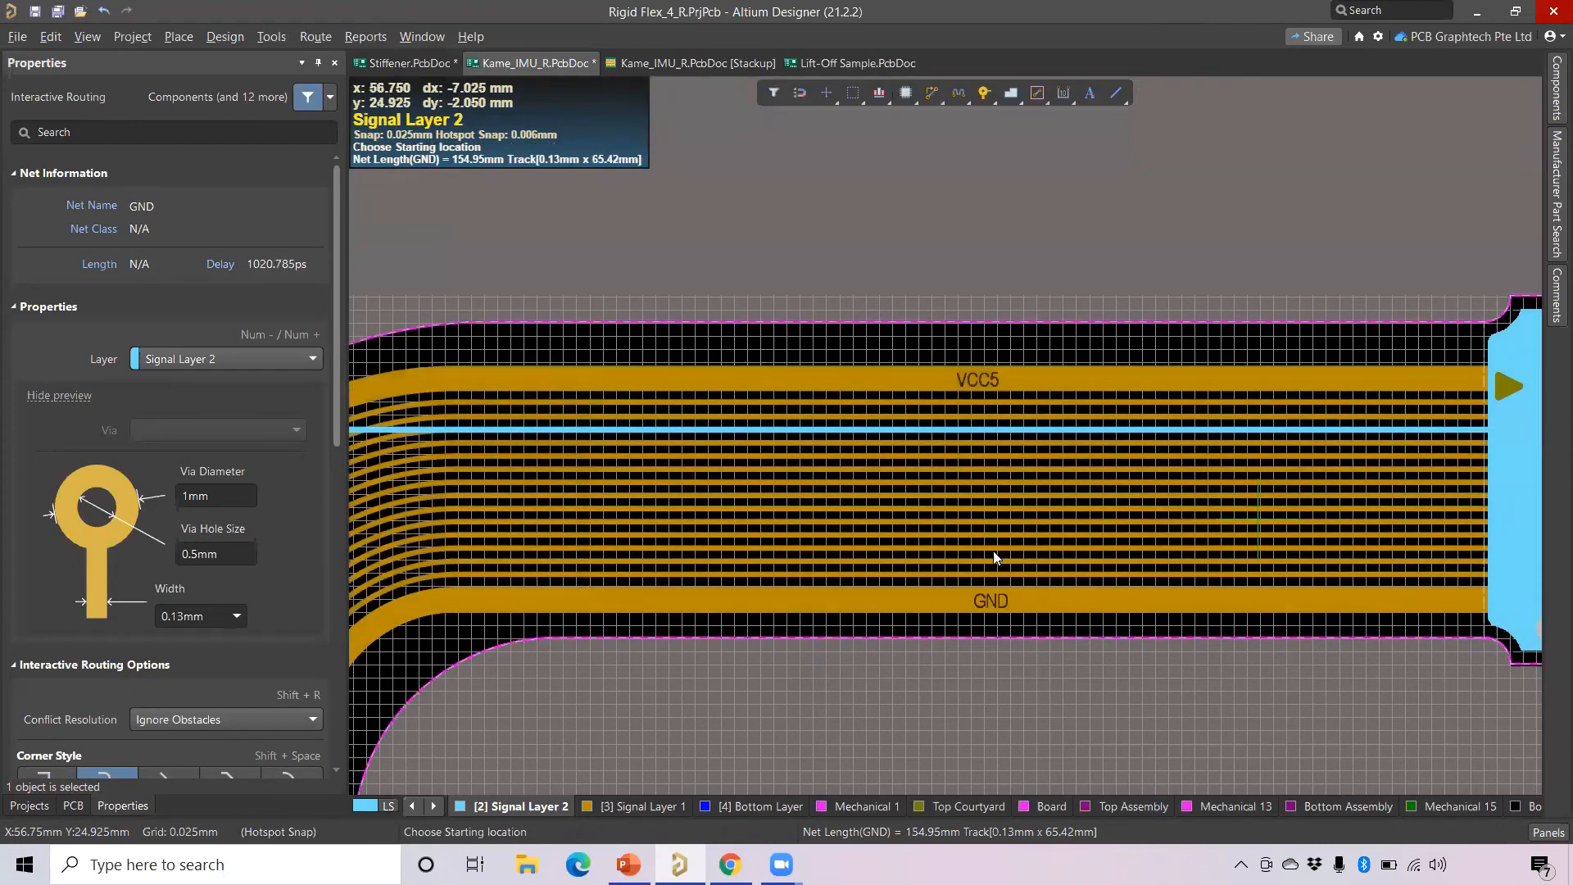
right_click(833, 264)
Reshape the GND track's arc at the upper bend so it curves parallel to the Signal Layer 1 traces.
right_click_drag(615, 602, 929, 278)
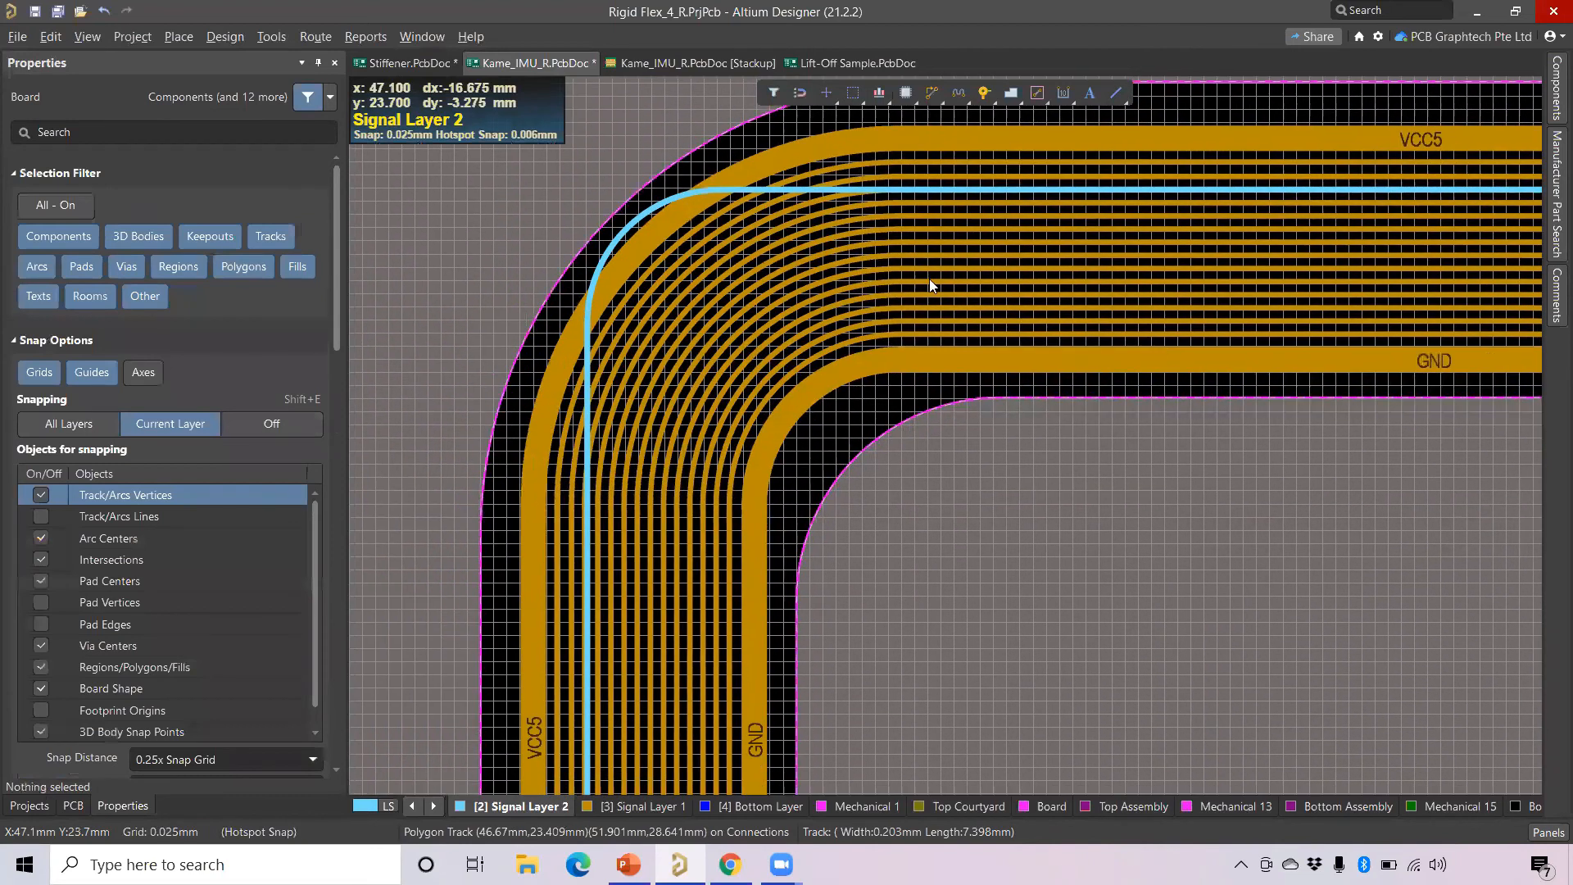
left_click_drag(615, 241, 738, 297)
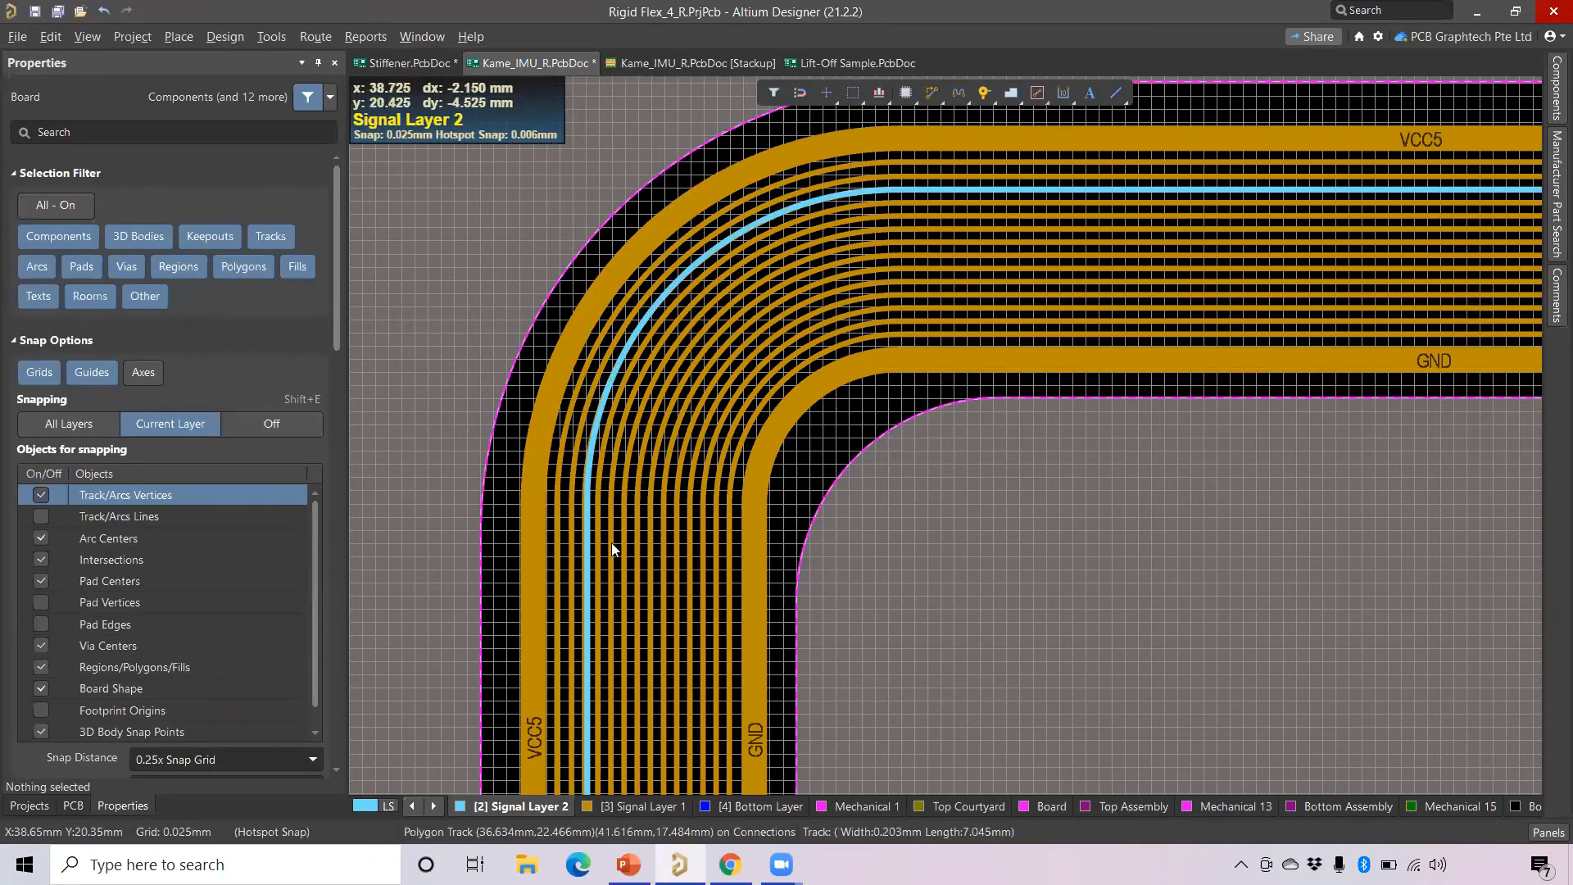
left_click_drag(587, 529, 585, 529)
scroll(635, 480, "down", 3, "ctrl")
right_click_drag(562, 670, 1015, 218)
scroll(884, 451, "up", 2, "ctrl")
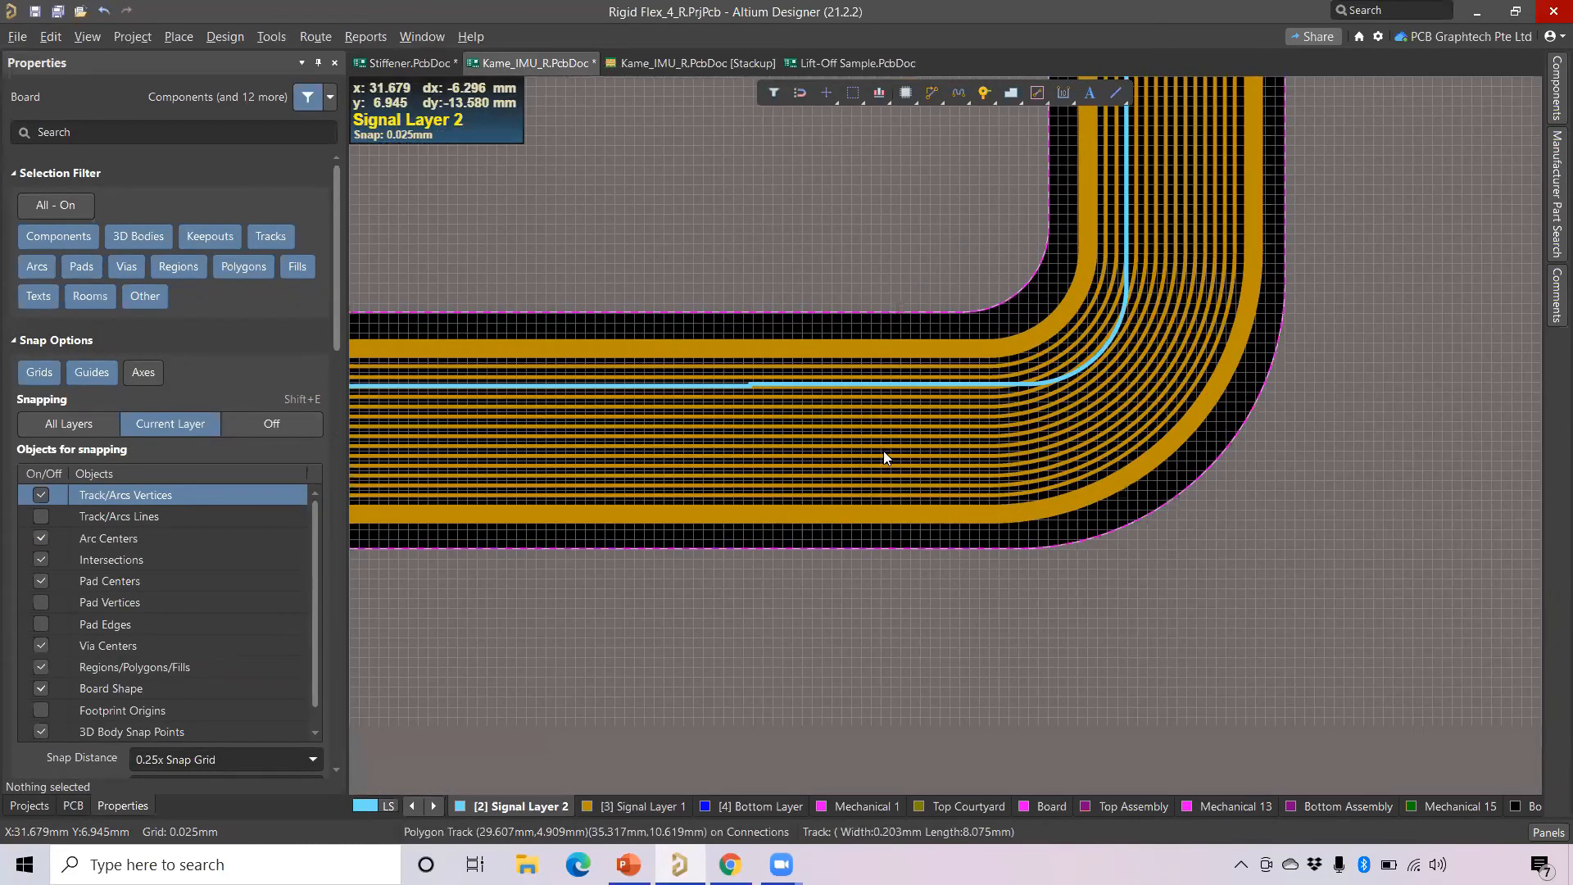
Shift the GND track's lower straight segment into line with the adjoining run and adjust its arc at the lower bend.
scroll(883, 451, "up", 1, "ctrl")
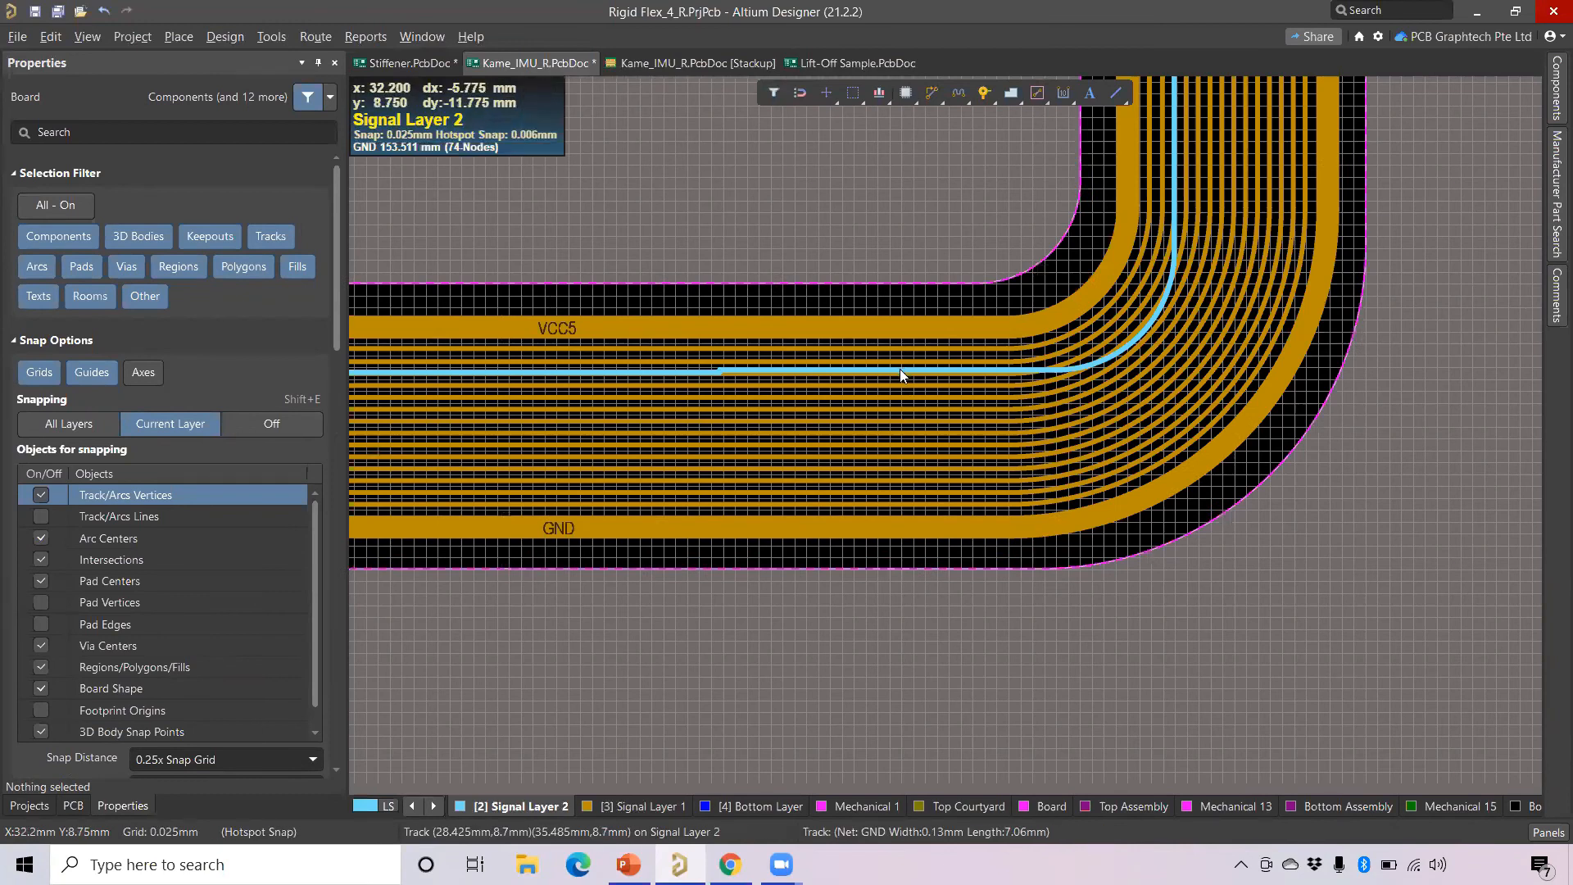
left_click_drag(899, 370, 897, 374)
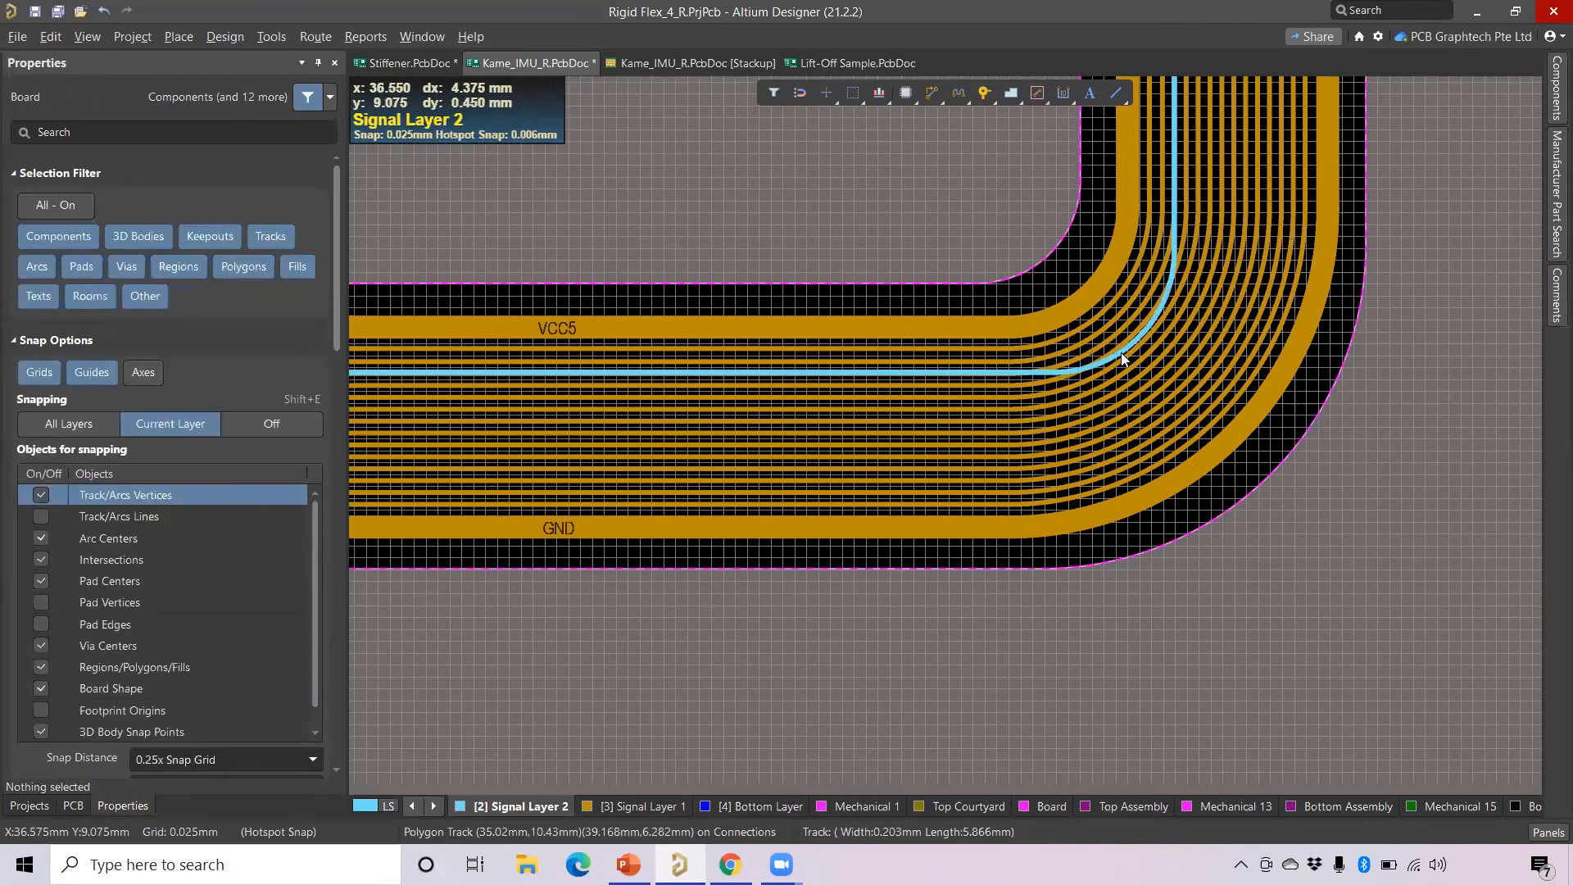
left_click_drag(1126, 344, 1107, 325)
Restore the shelved hatched flex polygon GND_L02_P030 on Signal Layer 2 through the Polygon Pour Manager.
scroll(985, 416, "down", 1, "ctrl")
scroll(975, 424, "down", 1, "ctrl")
scroll(1223, 444, "down", 2, "ctrl")
right_click_drag(1370, 467, 1194, 544)
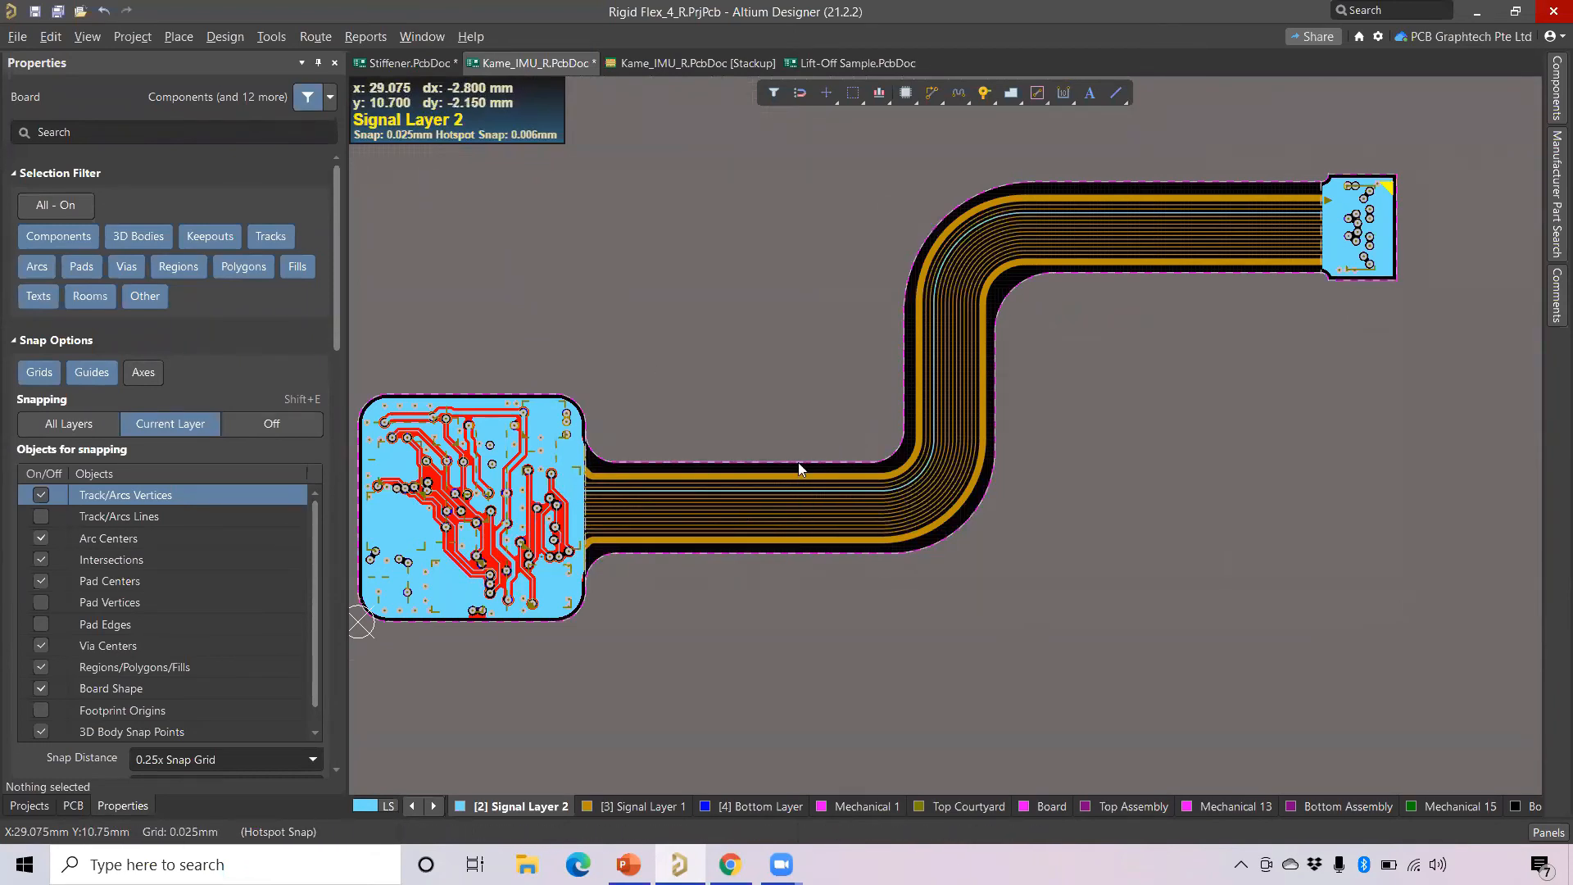
right_click(805, 440)
mouse_move(896, 599)
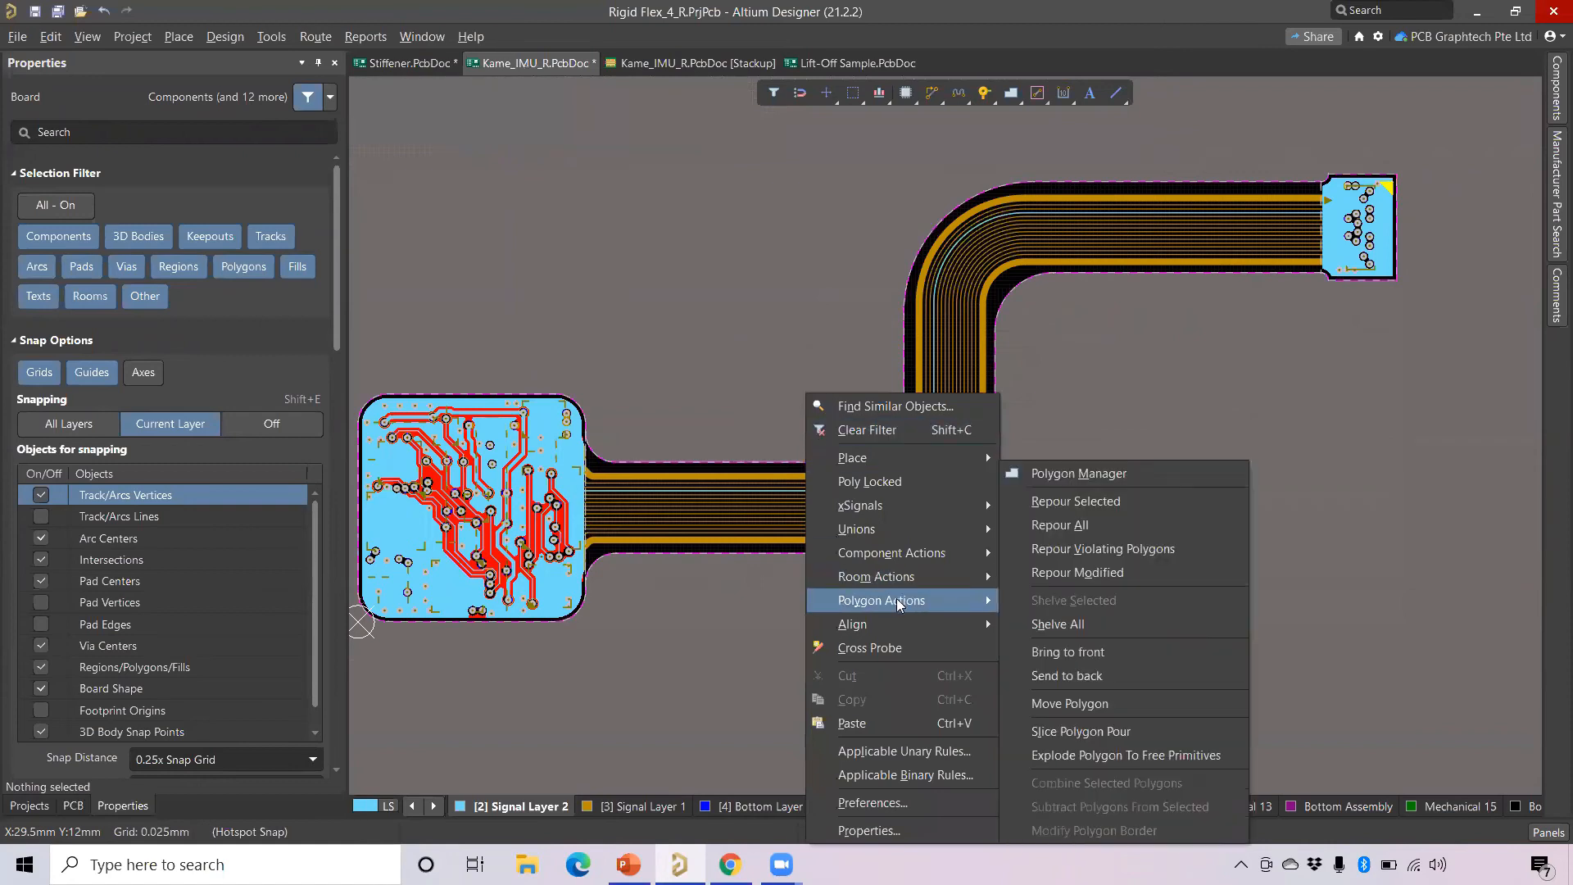
left_click(1123, 474)
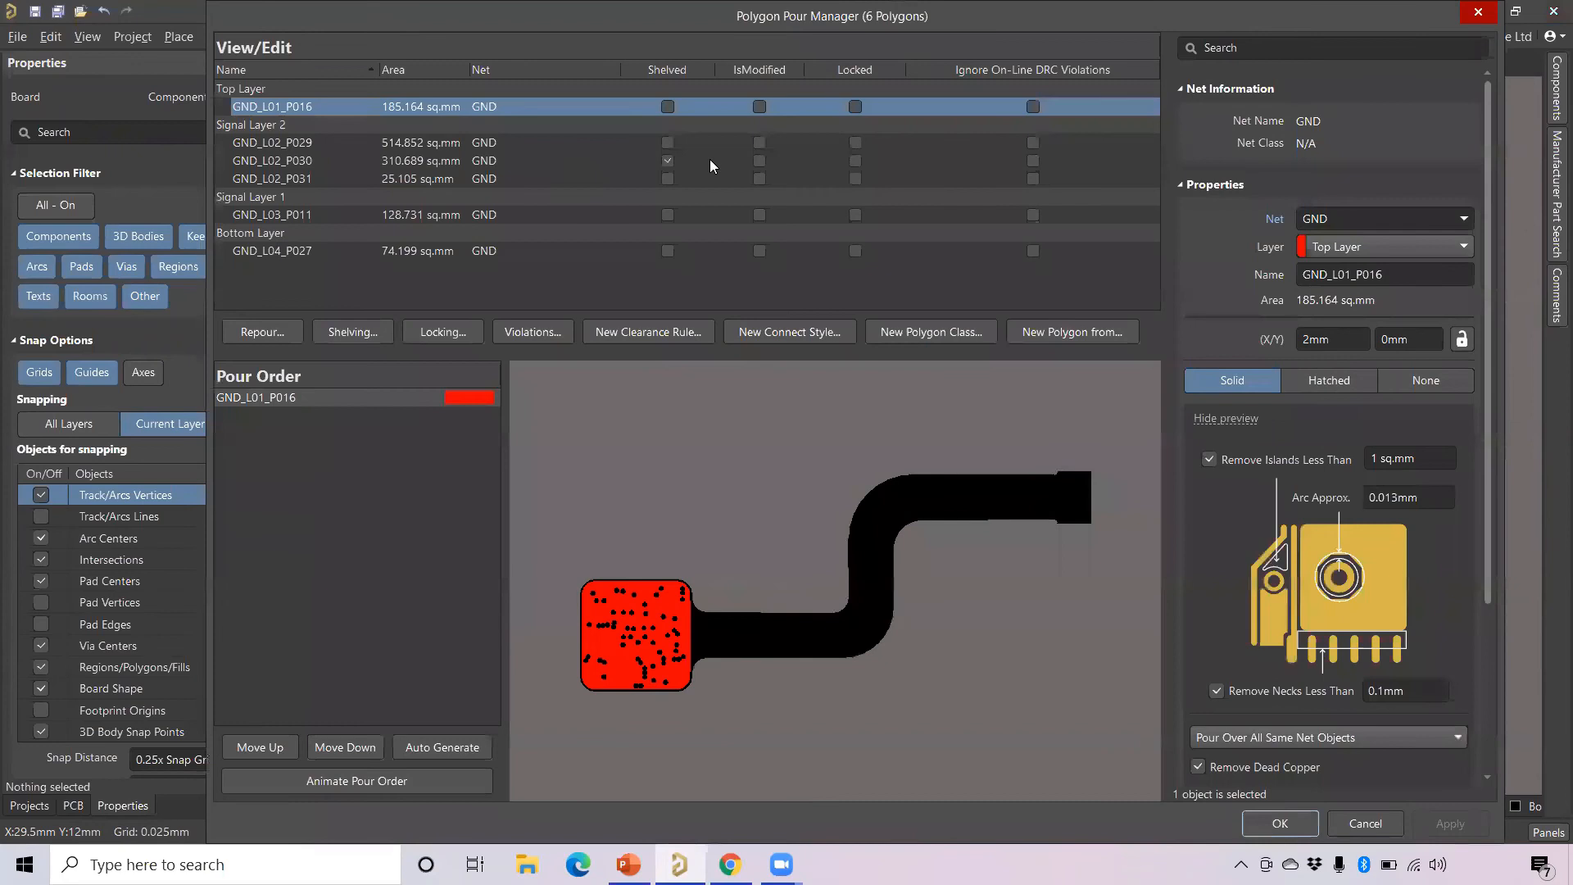
left_click(666, 161)
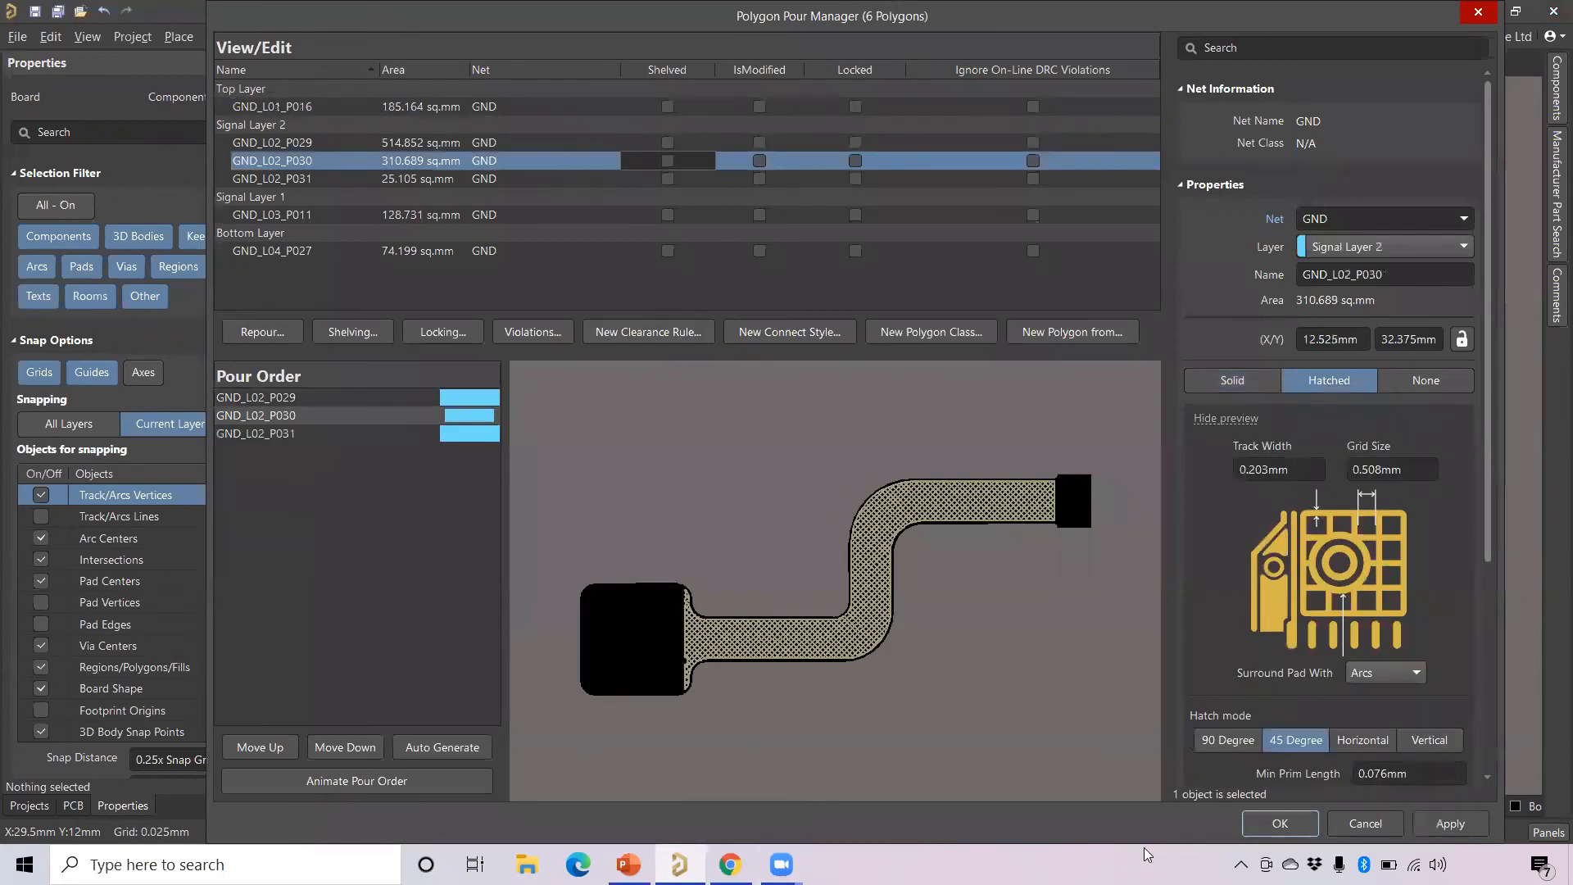
left_click(1261, 831)
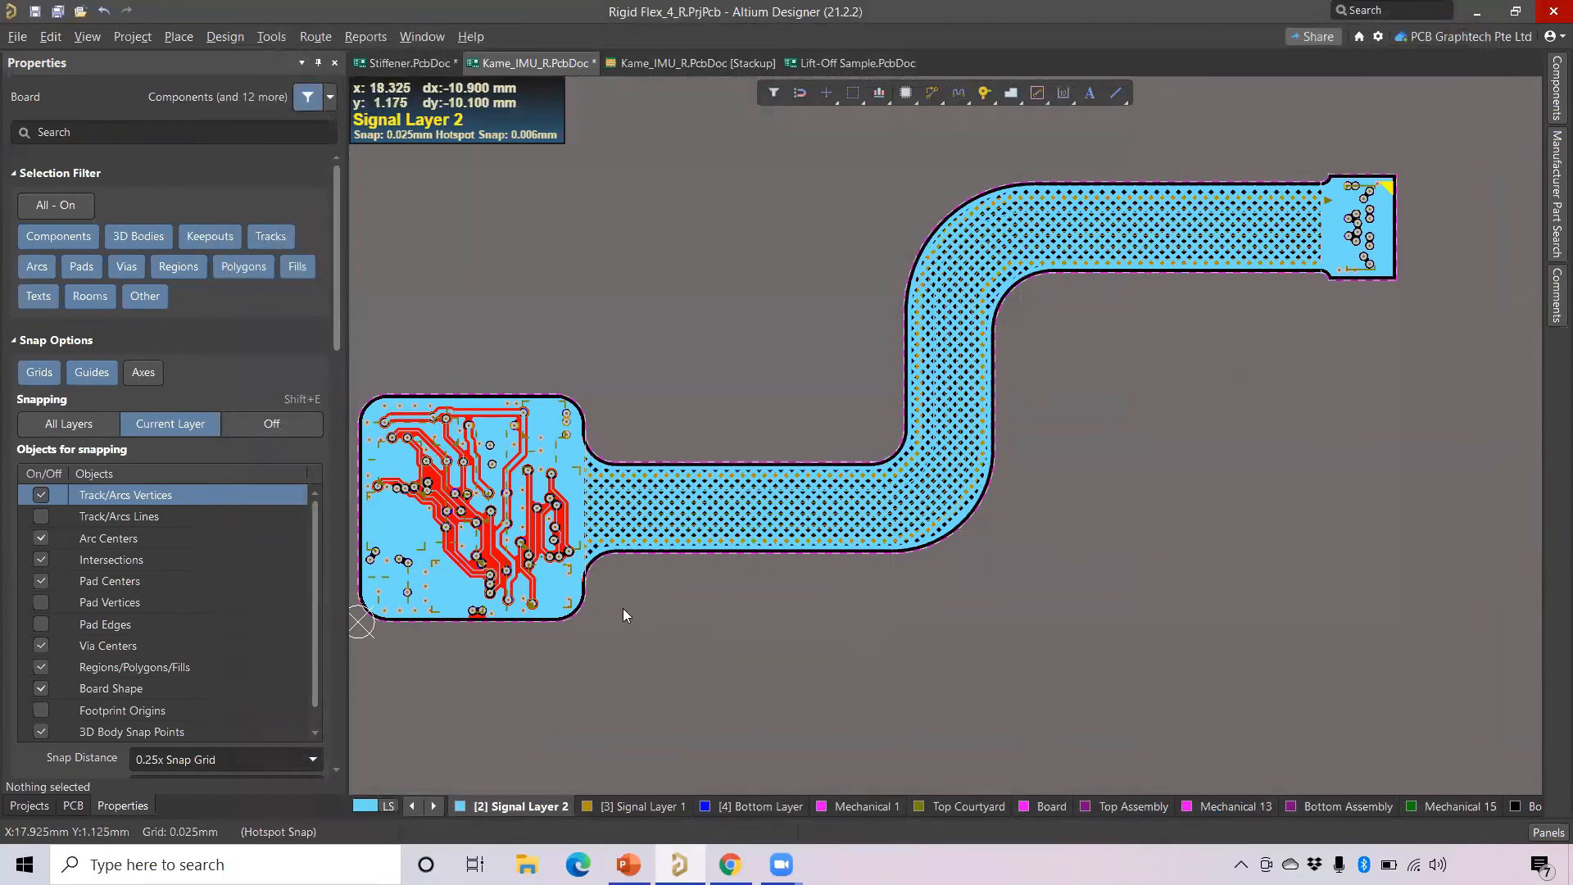
Inspect the hatched copper pour along the flex arm and switch to the PowerPoint slide on Polygon Placement.
scroll(645, 552, "up", 6, "ctrl")
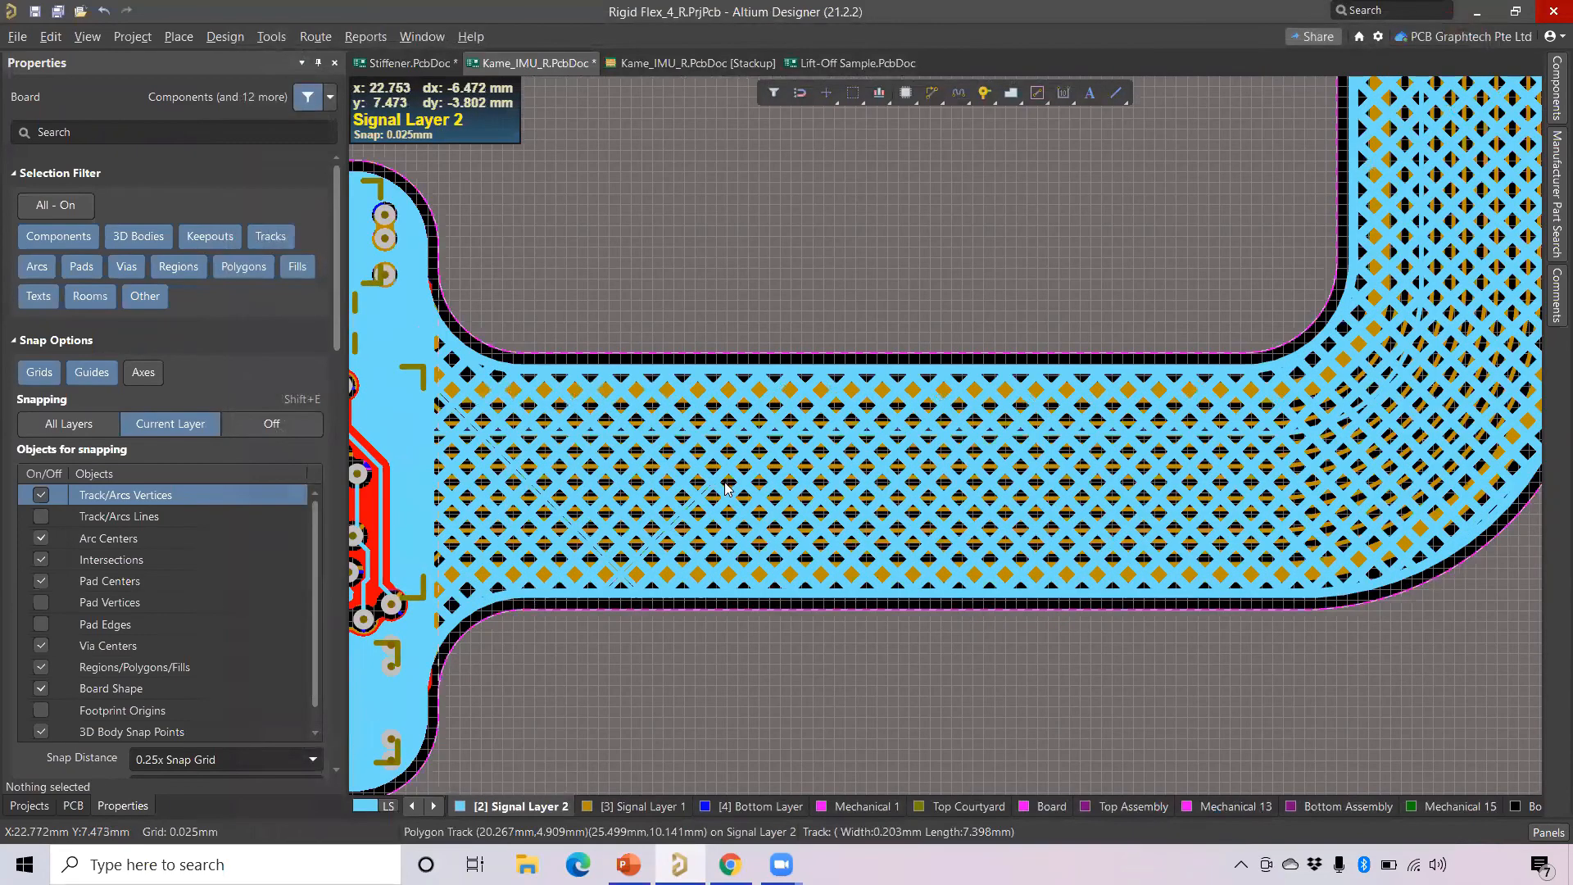
scroll(456, 455, "up", 2, "ctrl")
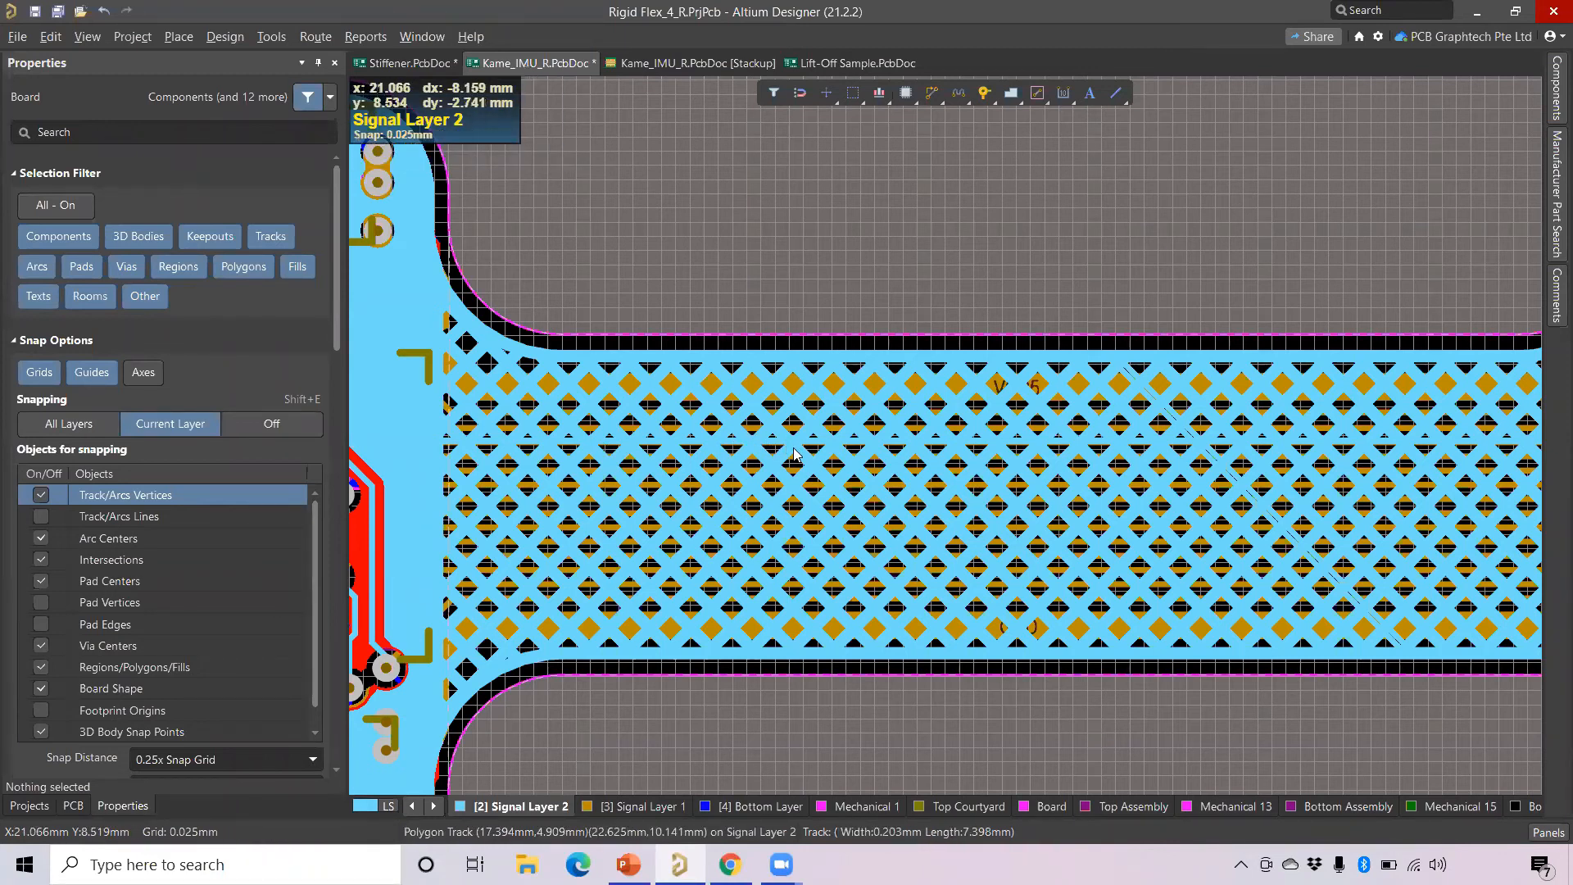
scroll(791, 455, "down", 3, "ctrl")
scroll(794, 456, "down", 4, "ctrl")
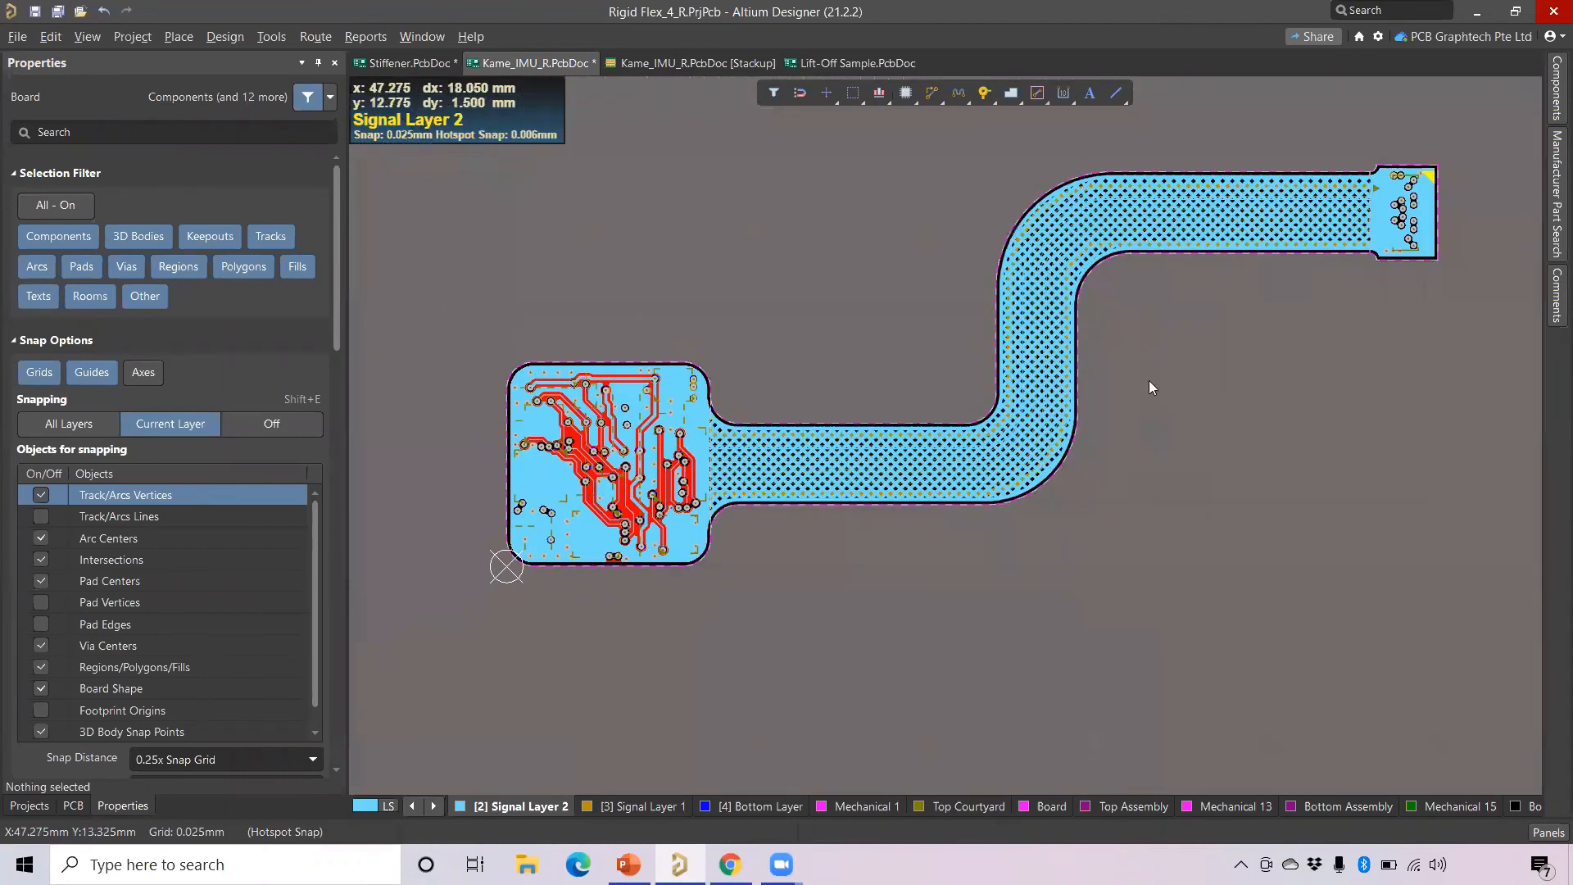
right_click_drag(1107, 490, 946, 603)
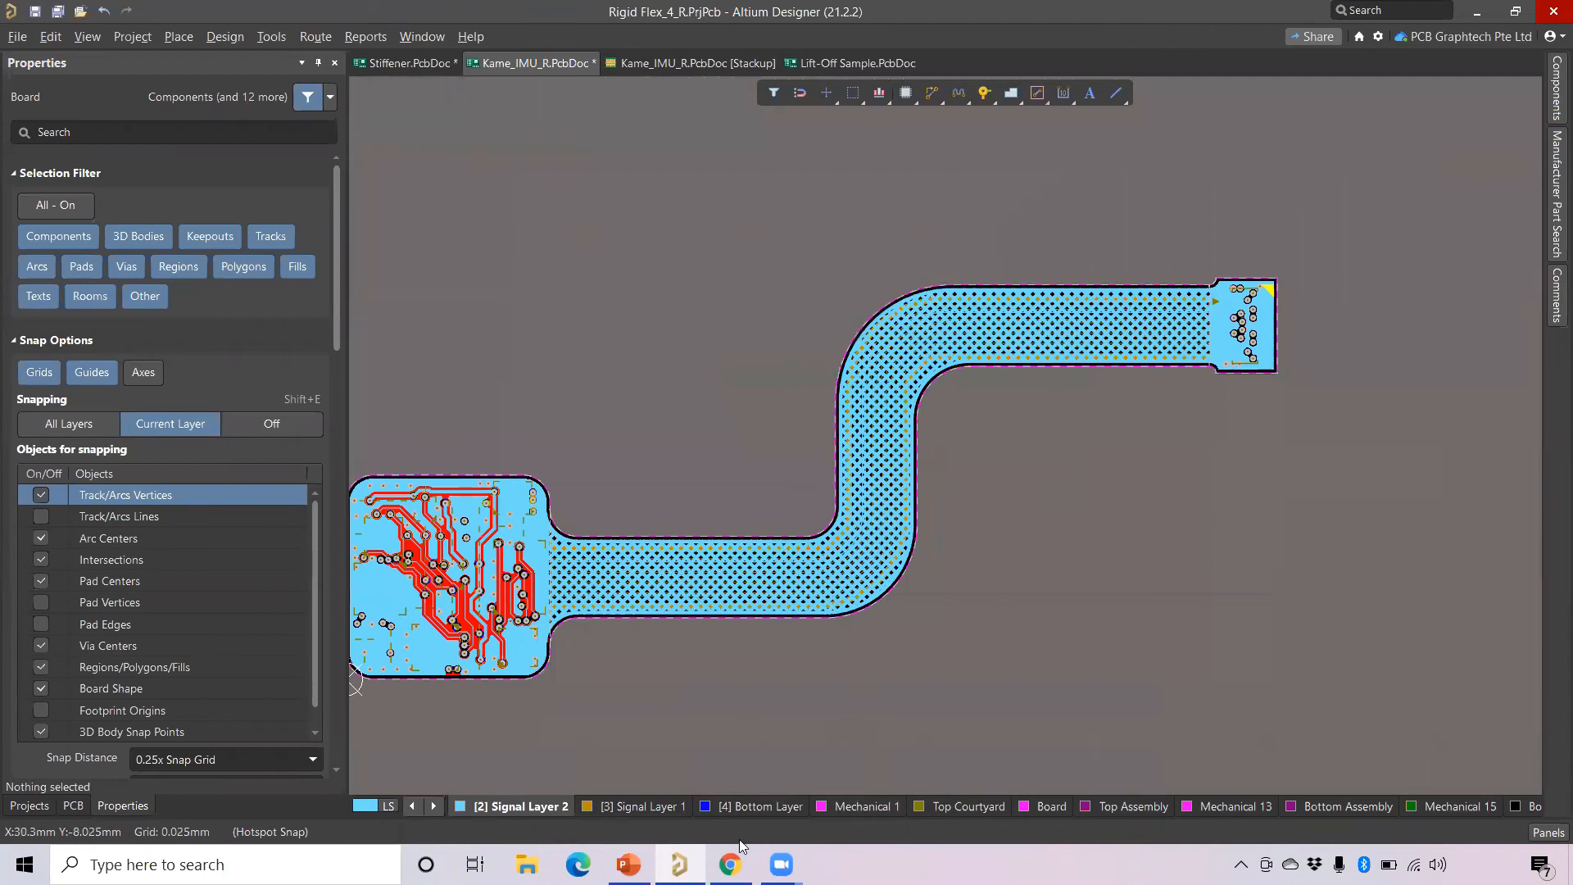
mouse_move(628, 864)
left_click(609, 783)
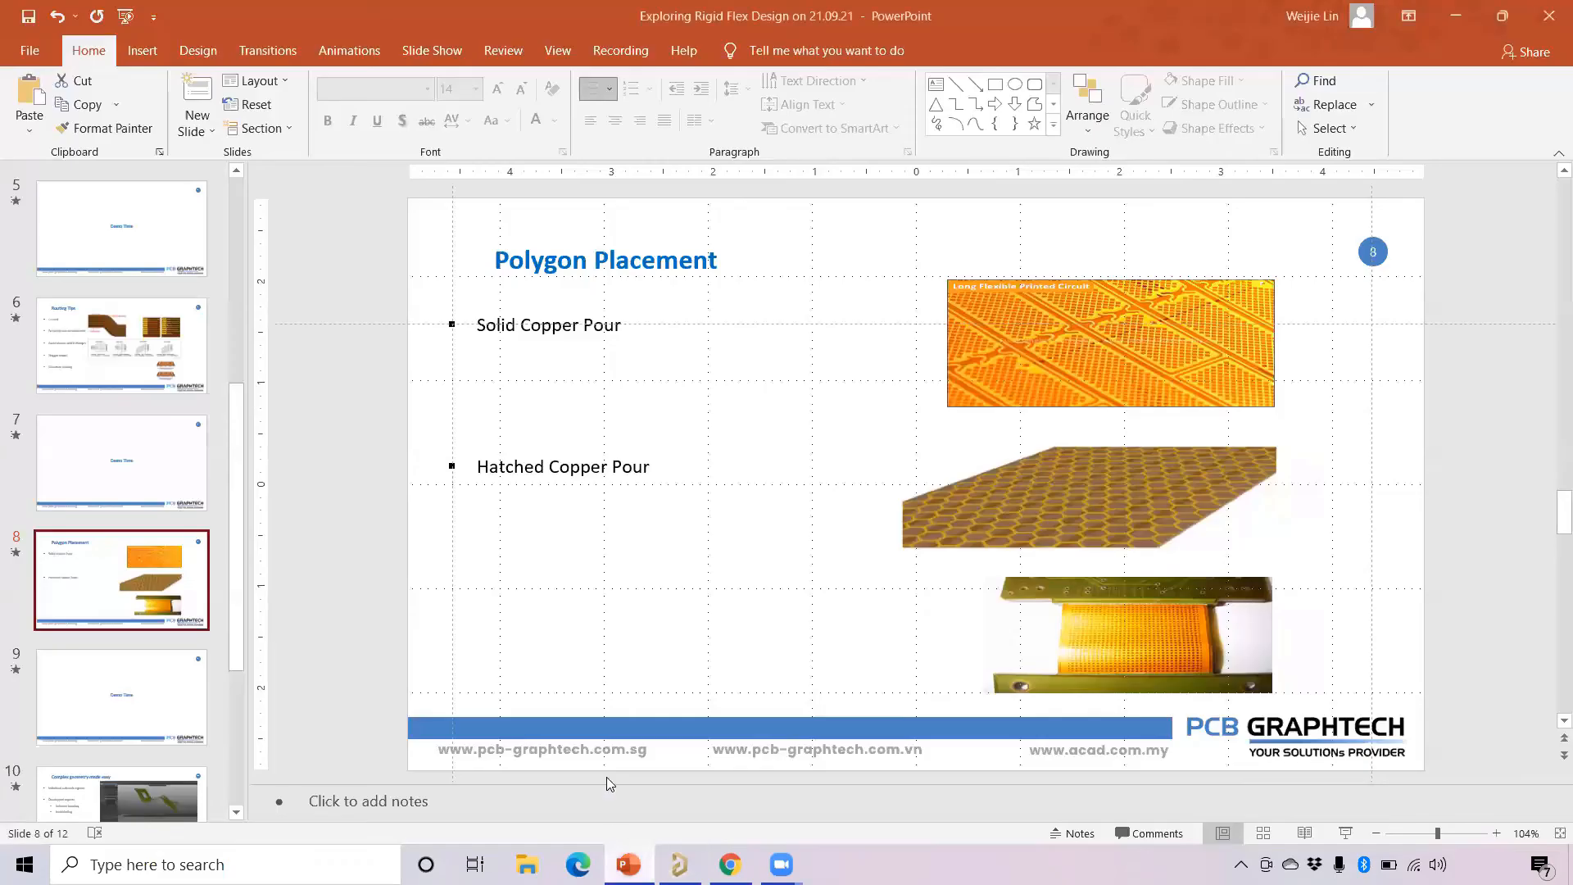
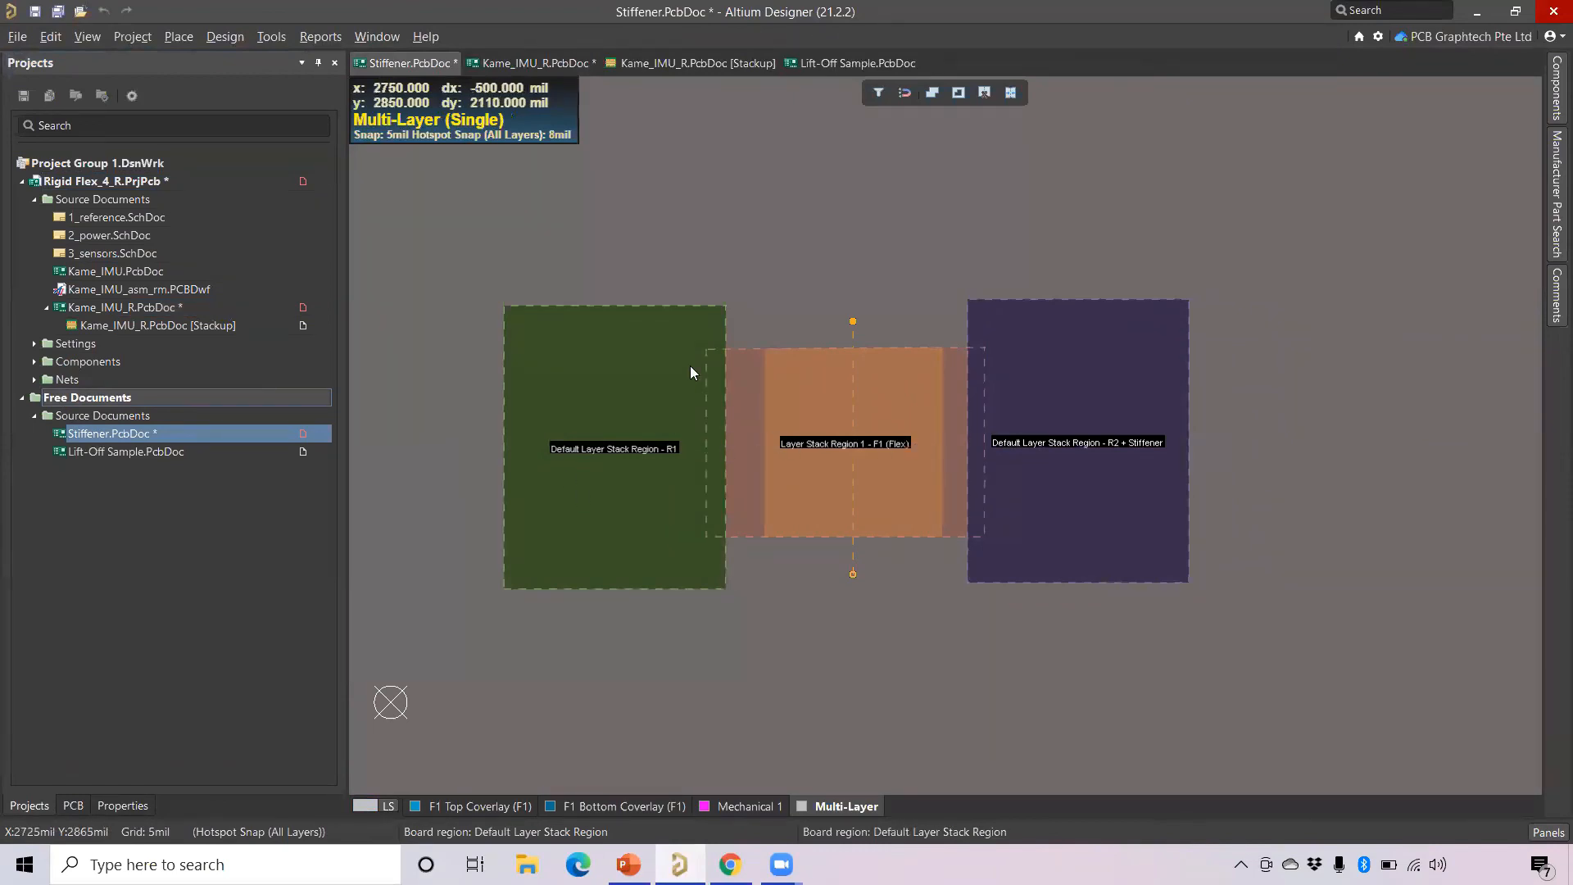
In Stiffener.PcbDoc, highlight the R1, F1 flex and R2 + Stiffener board regions in turn to examine their extents.
left_click(628, 363)
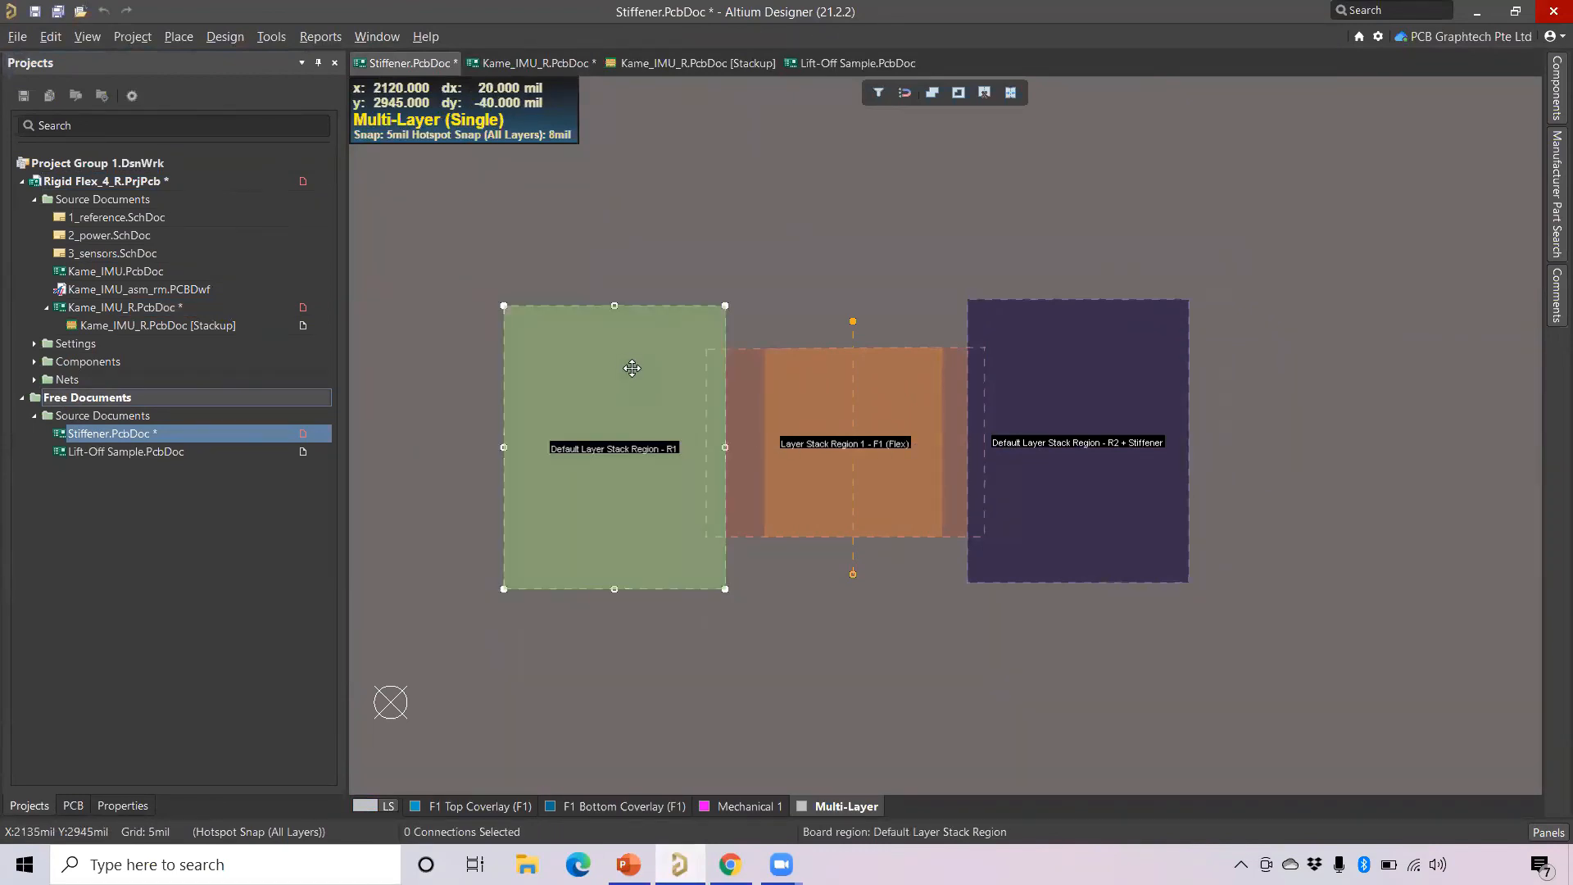
left_click(811, 403)
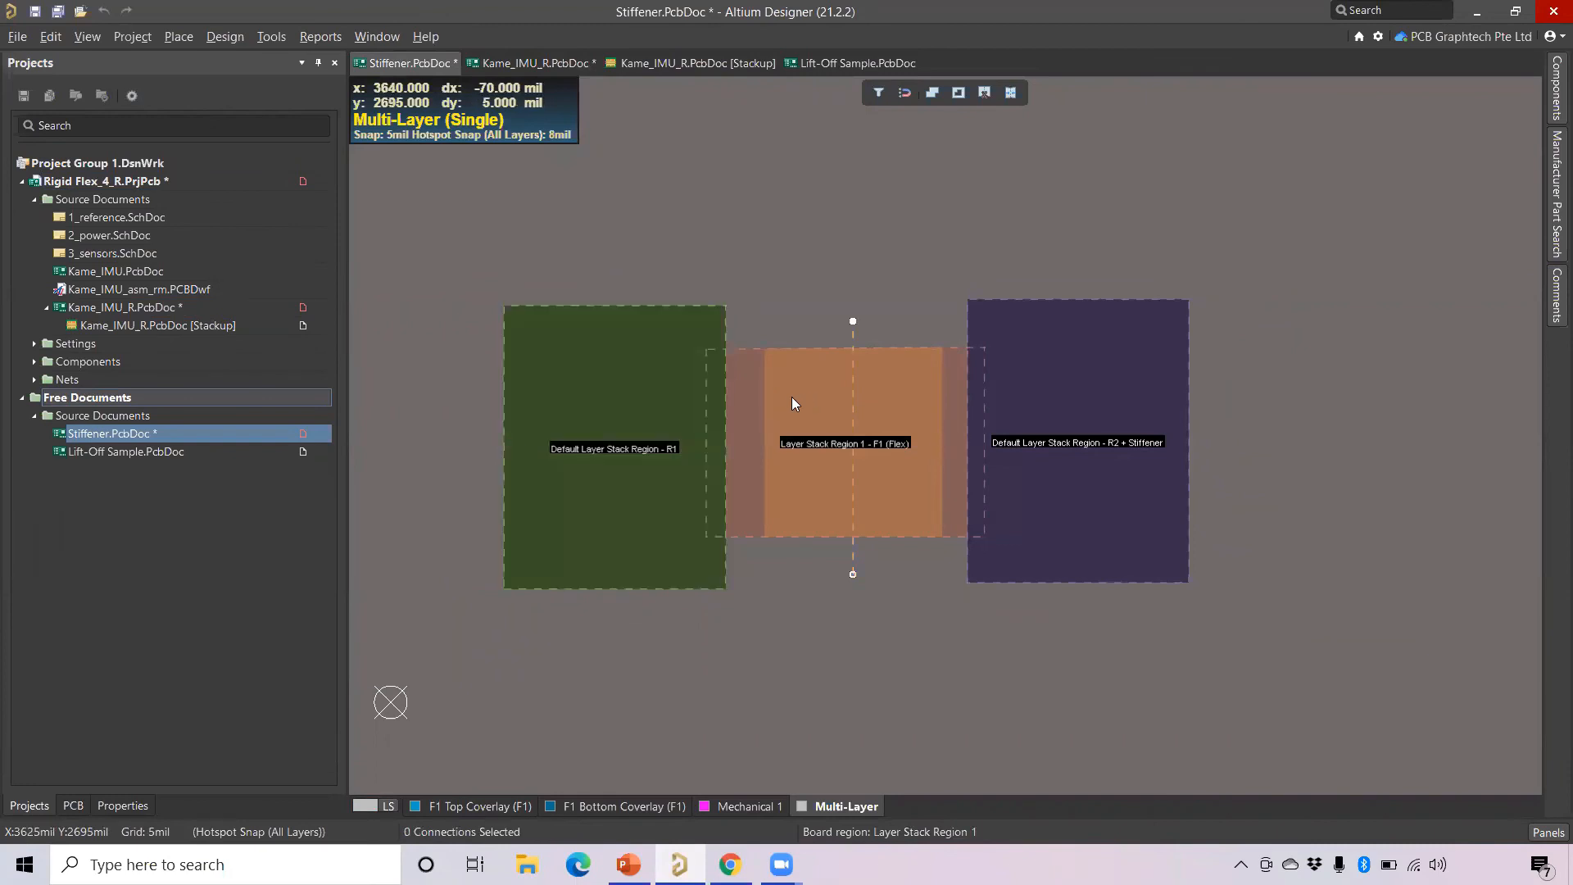
left_click(791, 396)
left_click(1116, 358)
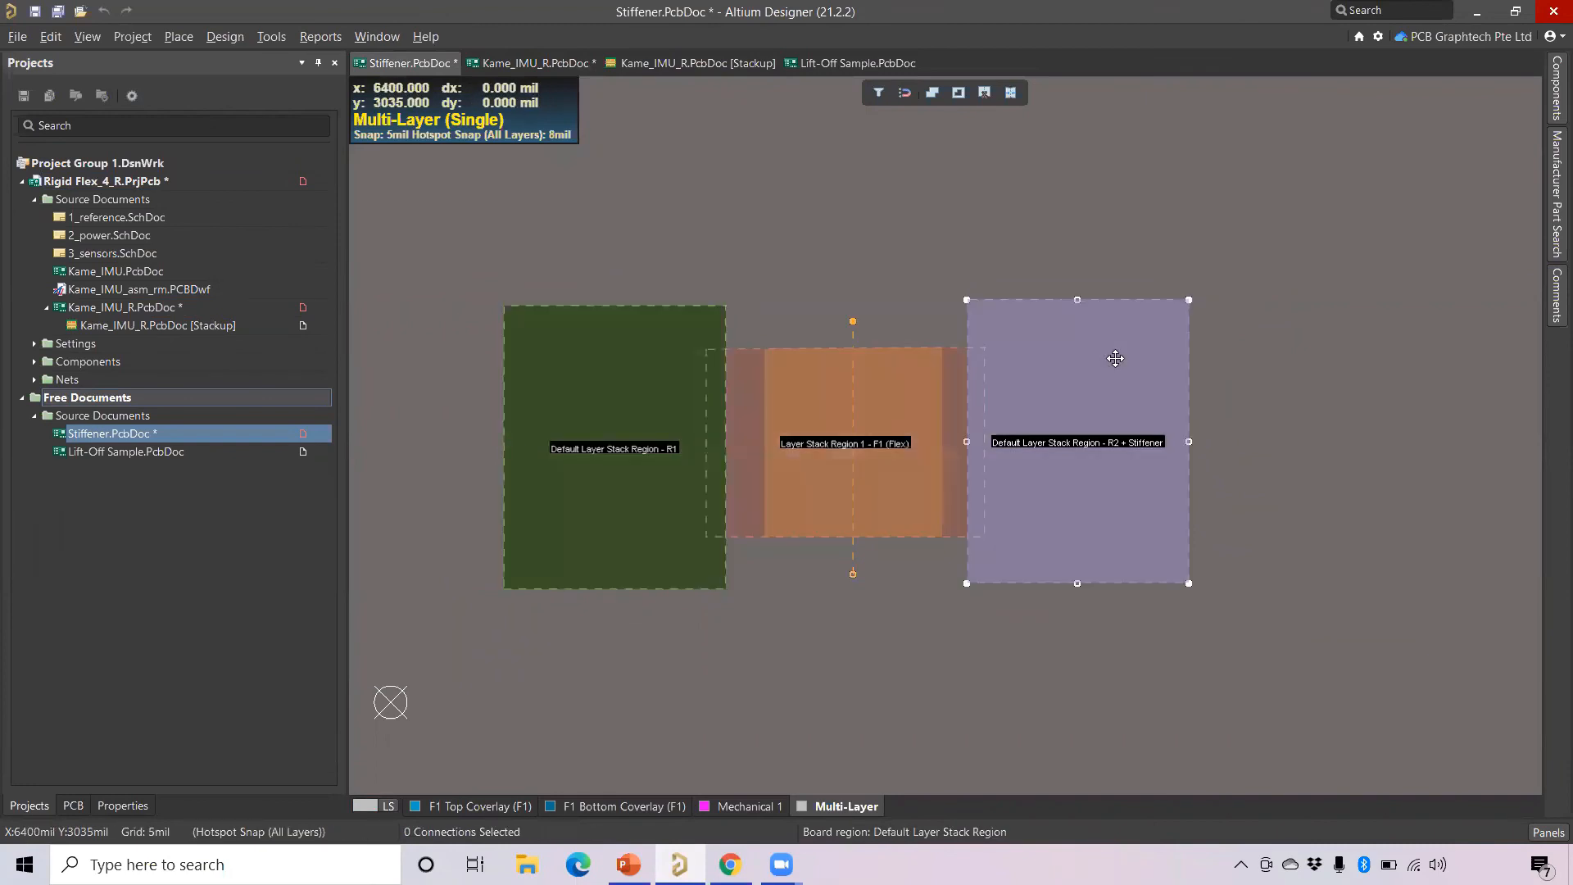
Set the display colour of the R1 layer stack region to bright red.
left_click(622, 401)
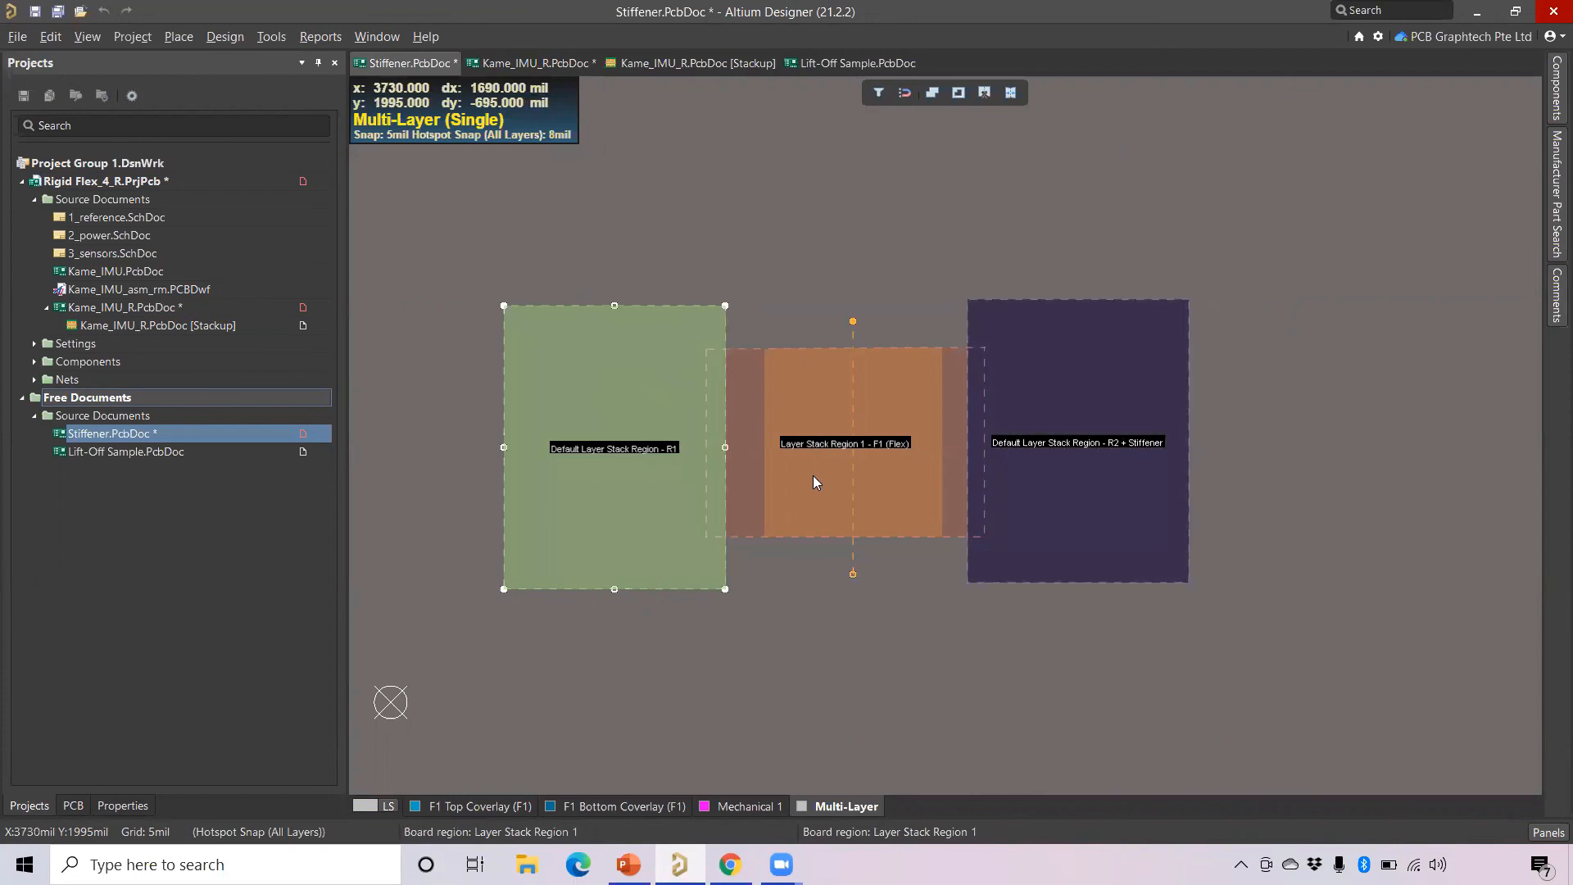
double_click(624, 453)
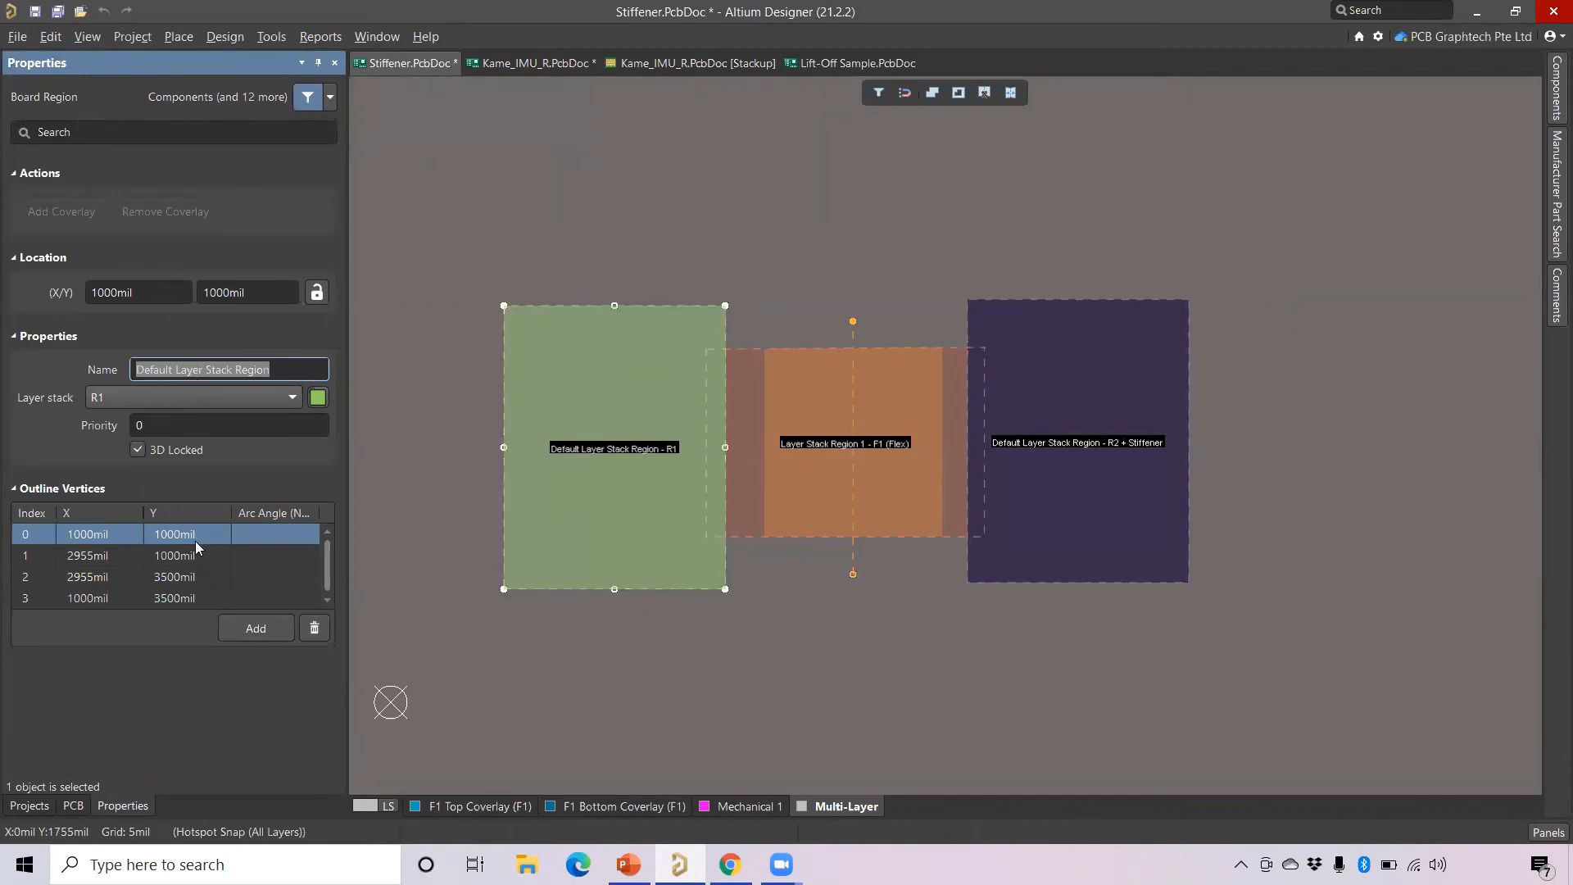
left_click(318, 398)
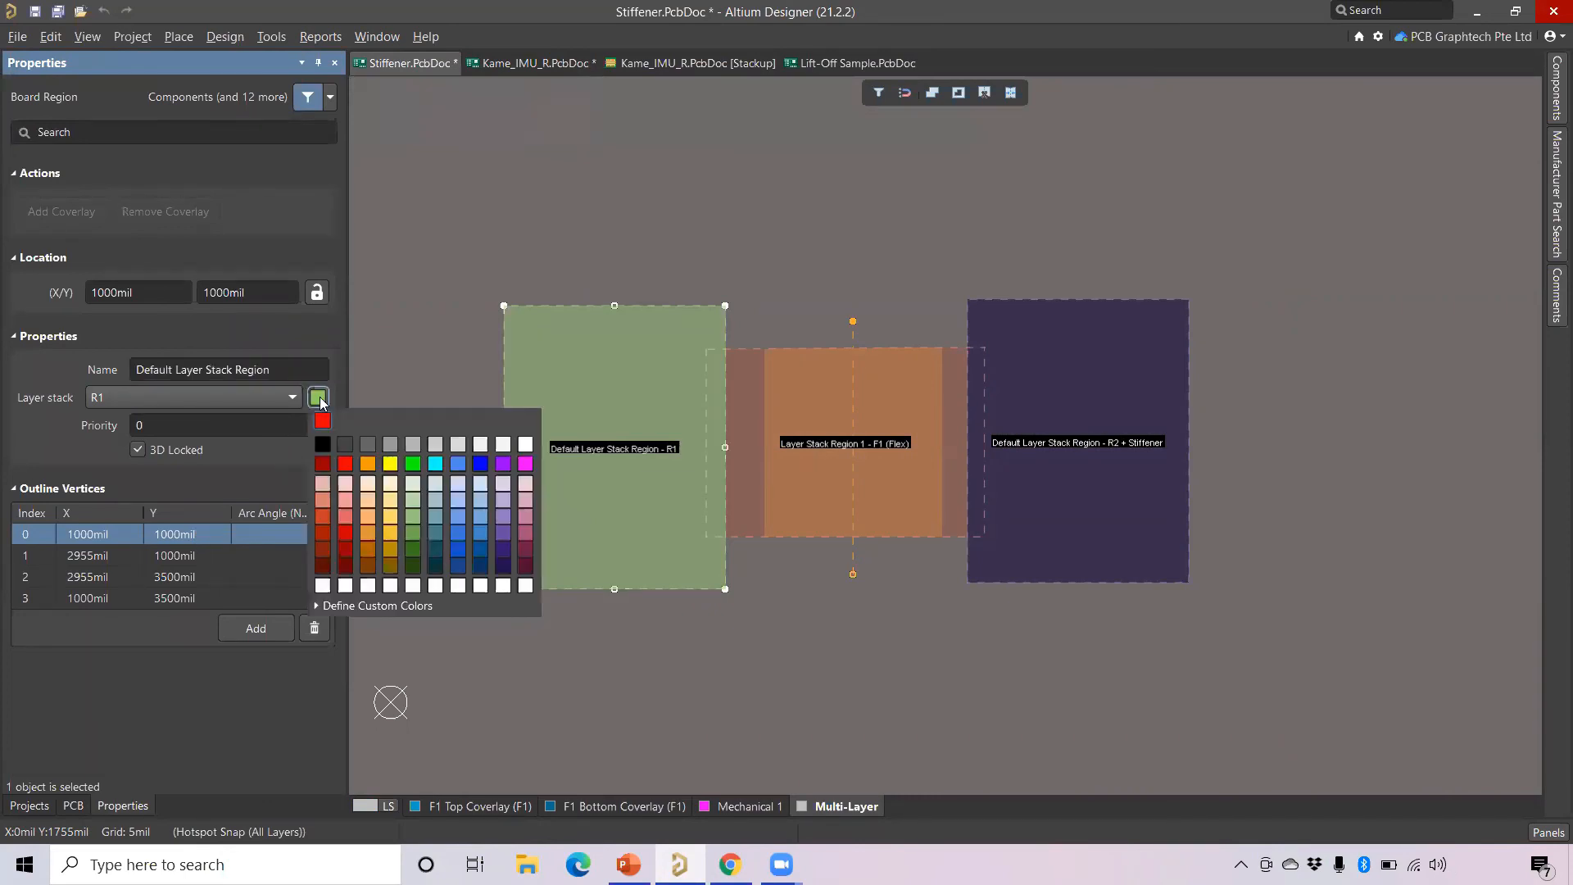
left_click(340, 463)
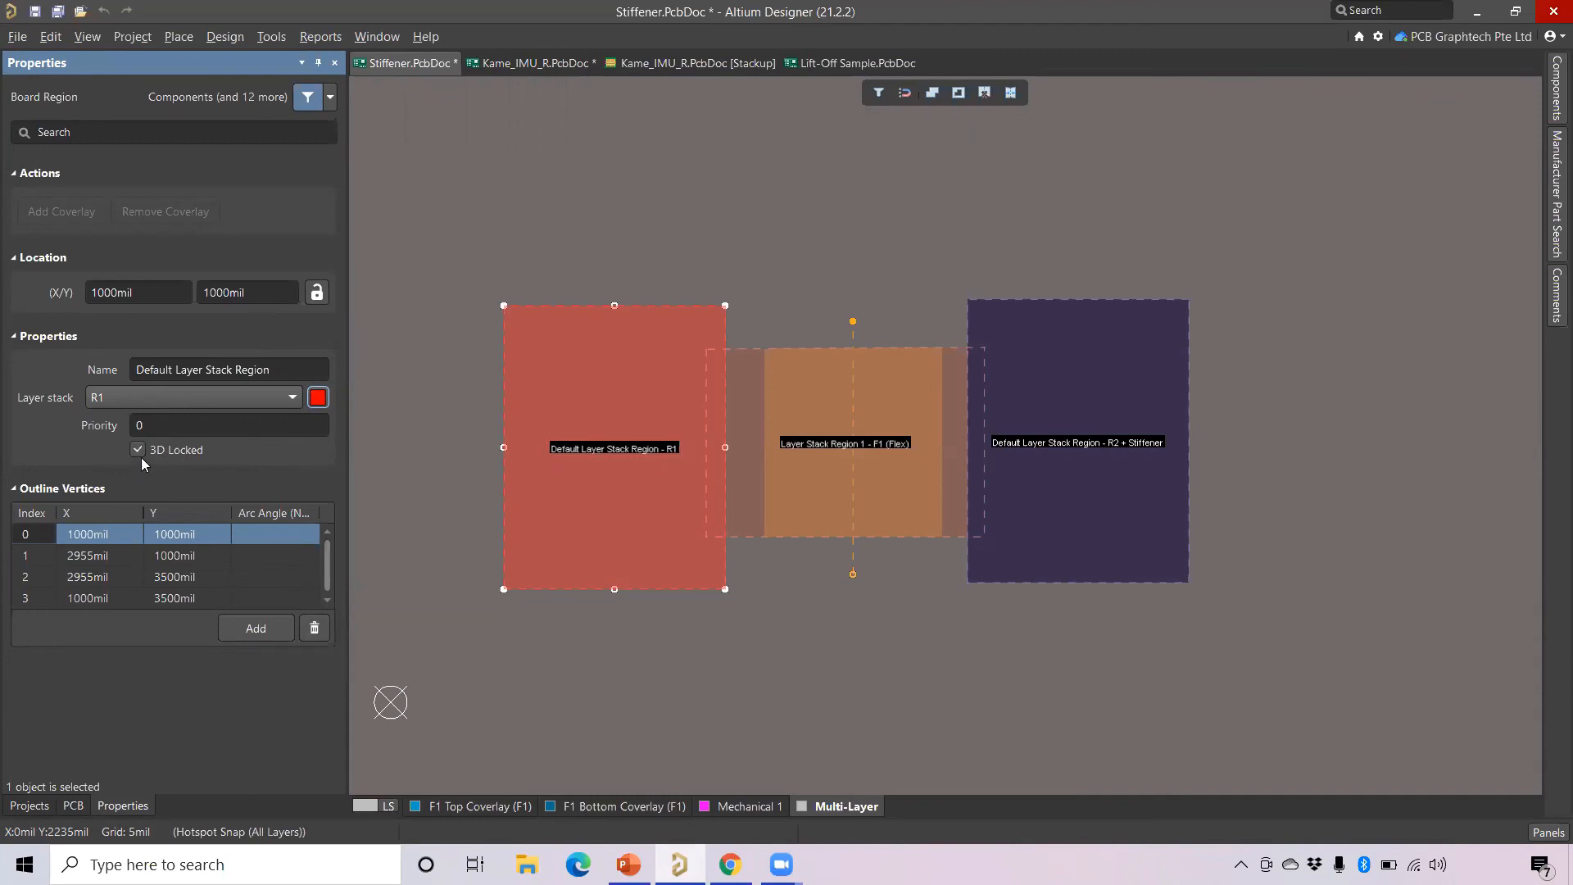
Move the F1 flex region's edge inside rigid region R1 to X 2800 mil and deselect the region.
left_click(809, 488)
left_click(873, 464)
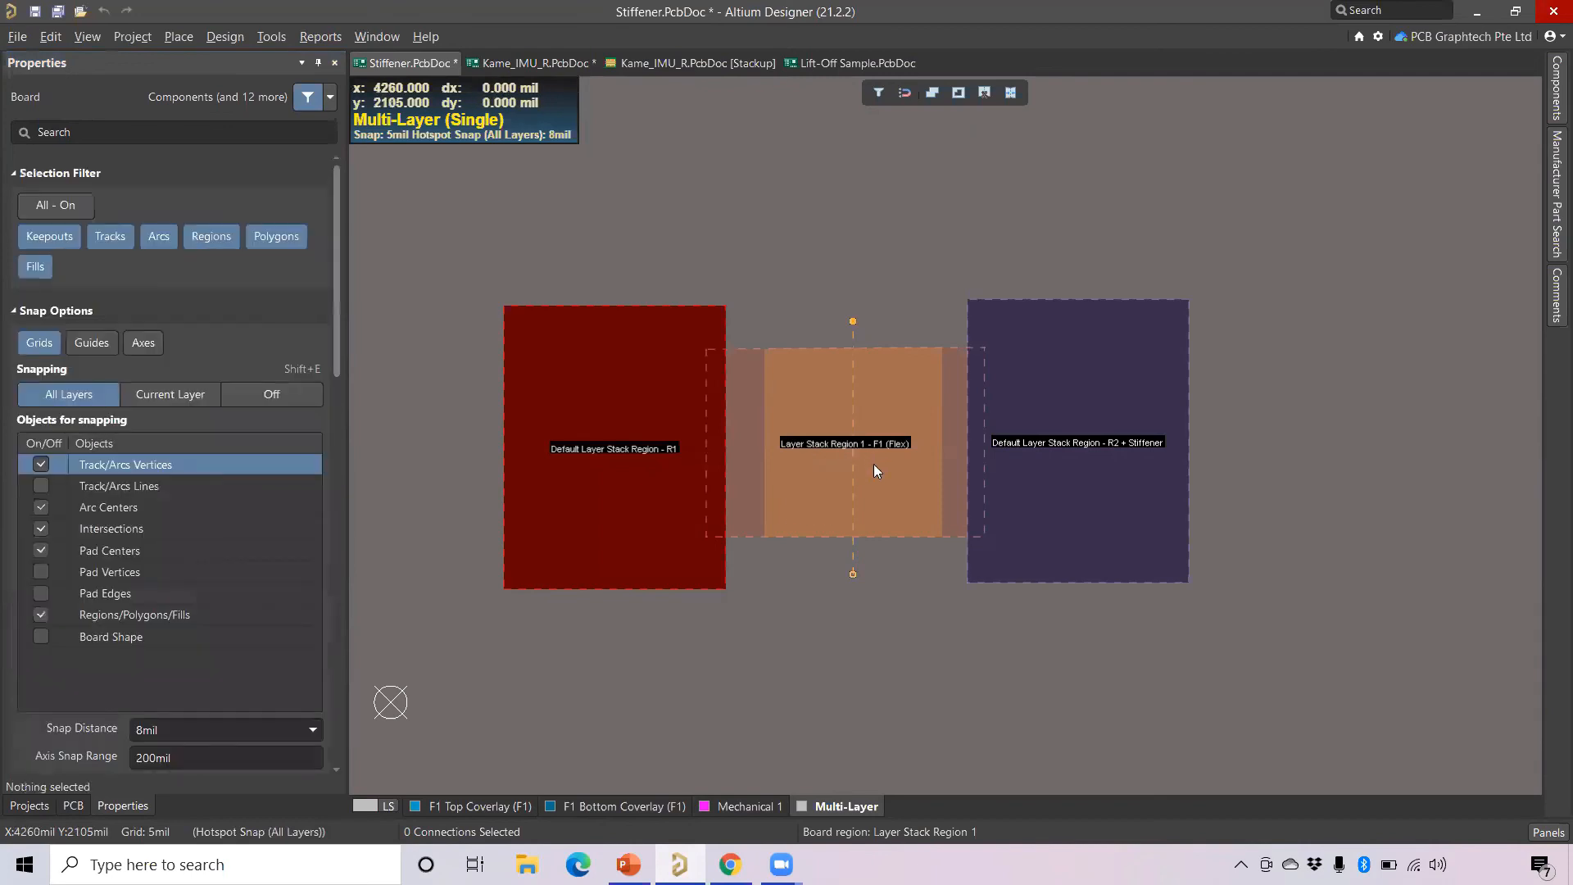
left_click(917, 478)
left_click(943, 445)
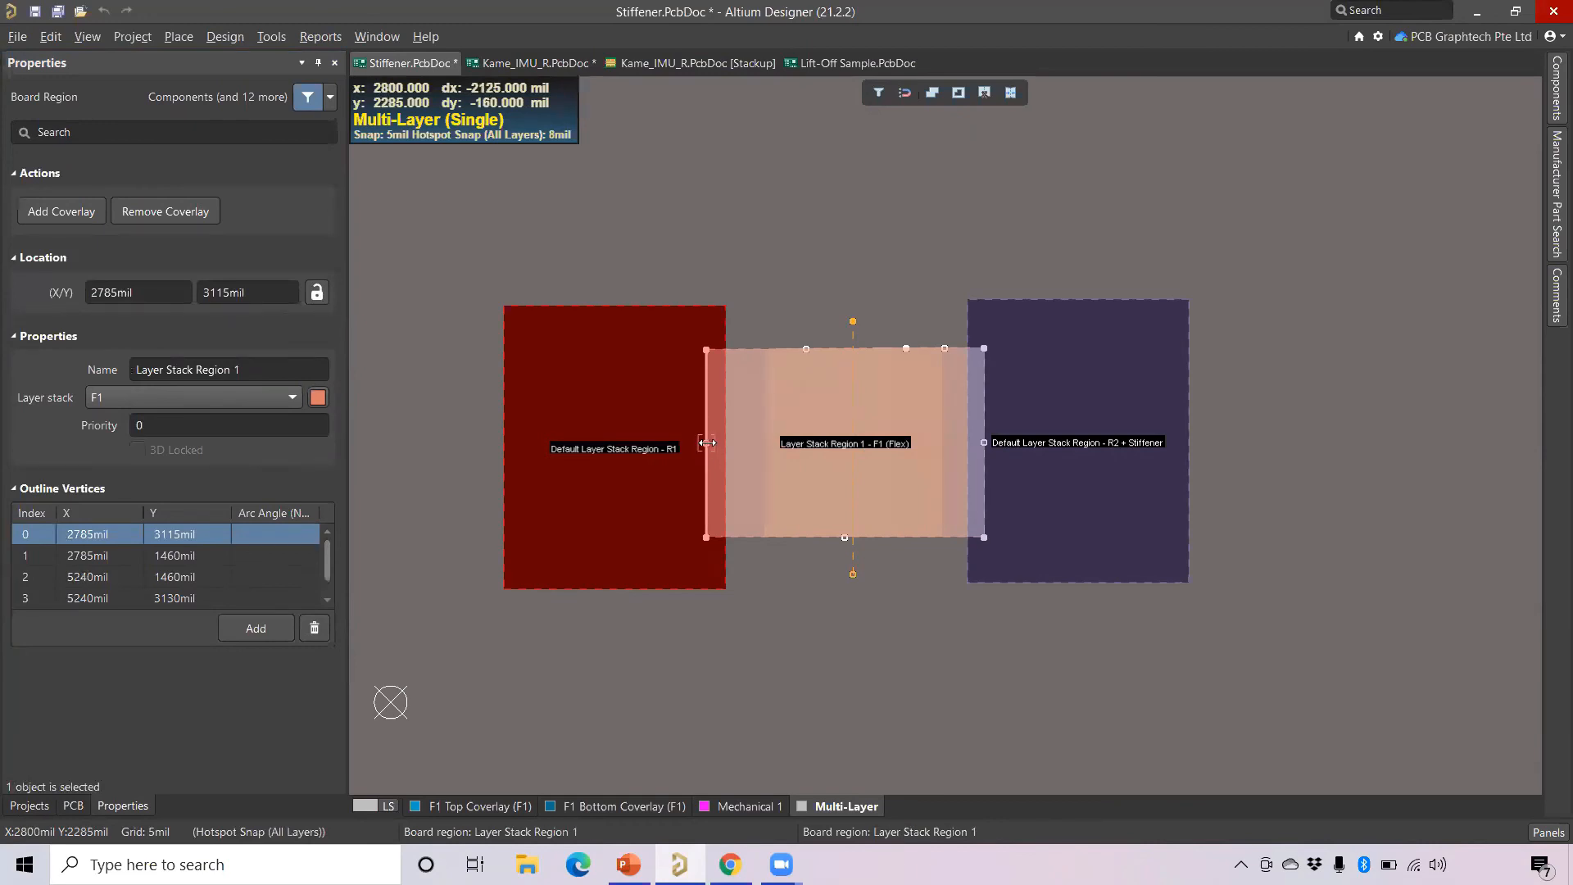
mouse_move(707, 443)
left_mouse_down()
mouse_move(725, 443)
mouse_move(708, 444)
left_mouse_up()
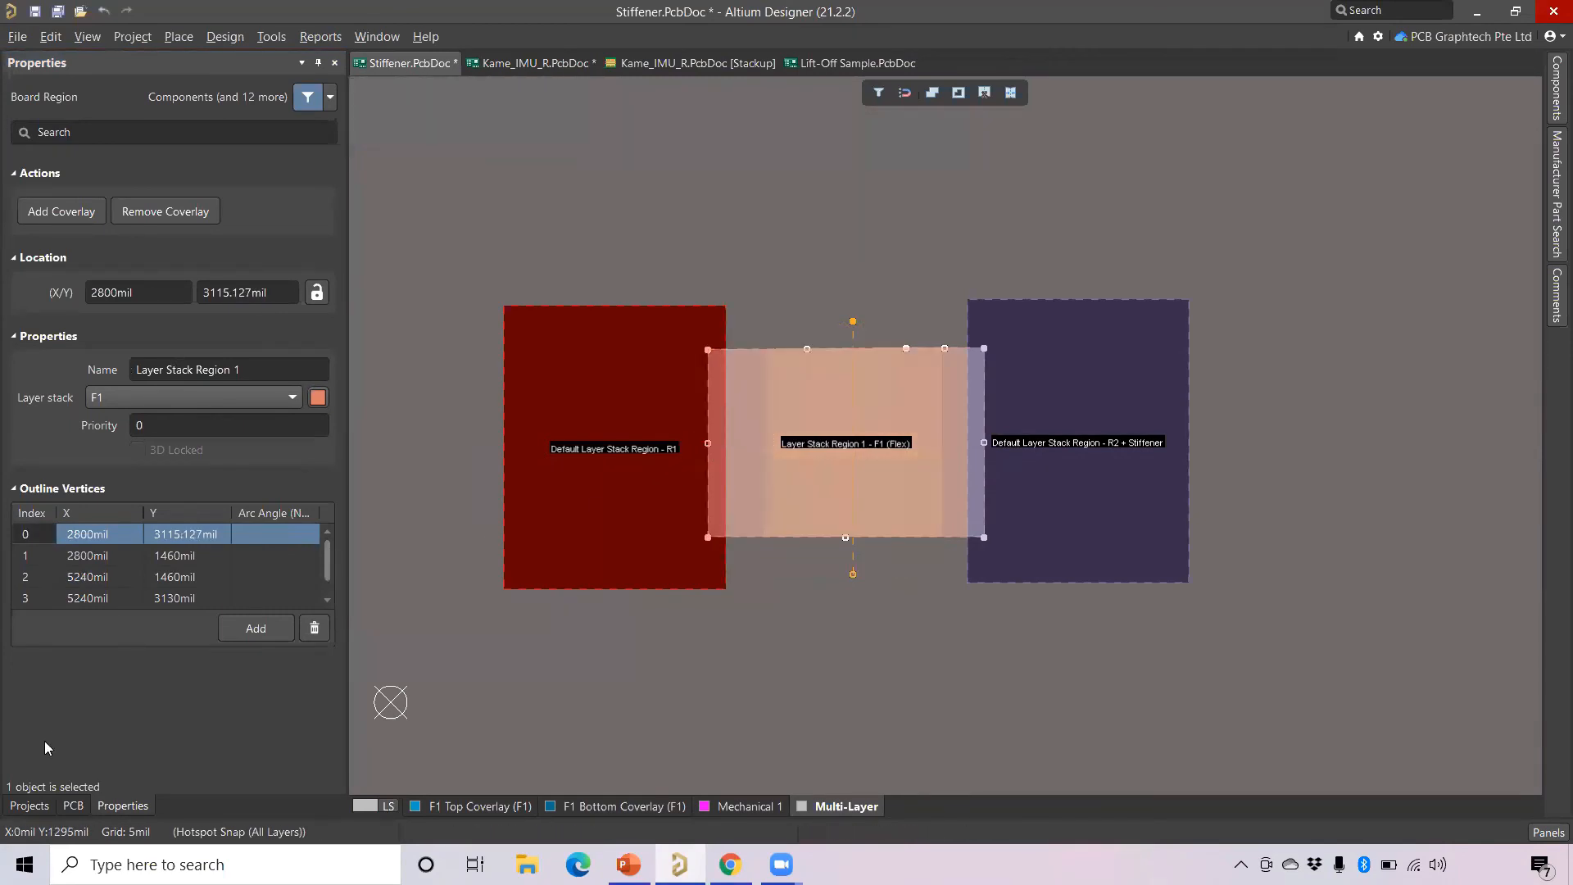
left_click(517, 737)
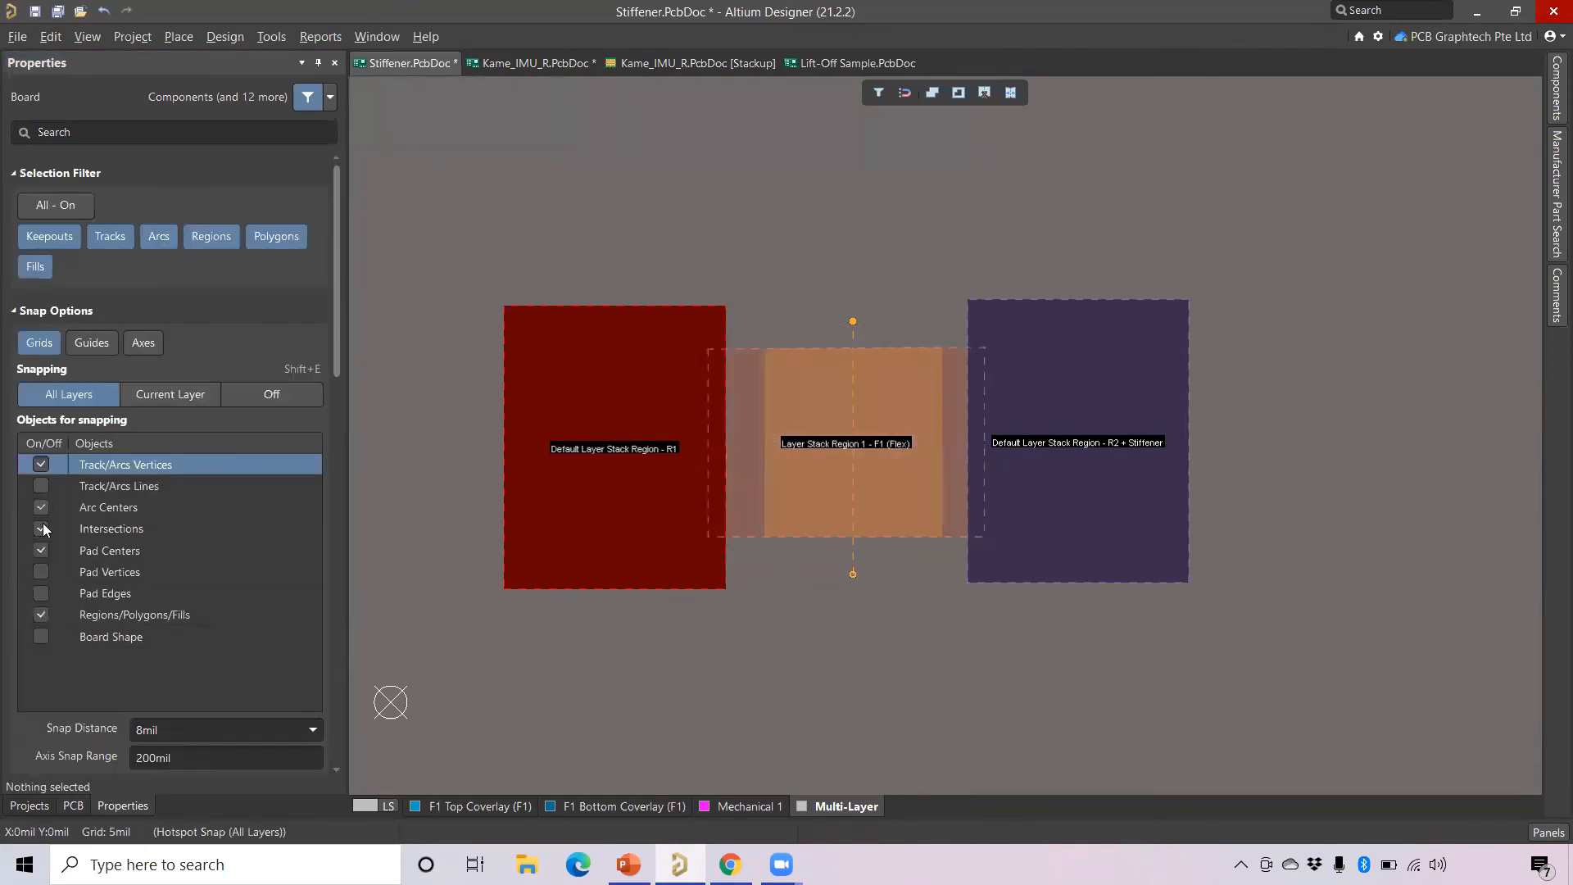
Pull the F1 flex region's edge out of rigid region R1 to X 2955 mil, flush with R1's boundary.
left_click(864, 408)
left_click(917, 406)
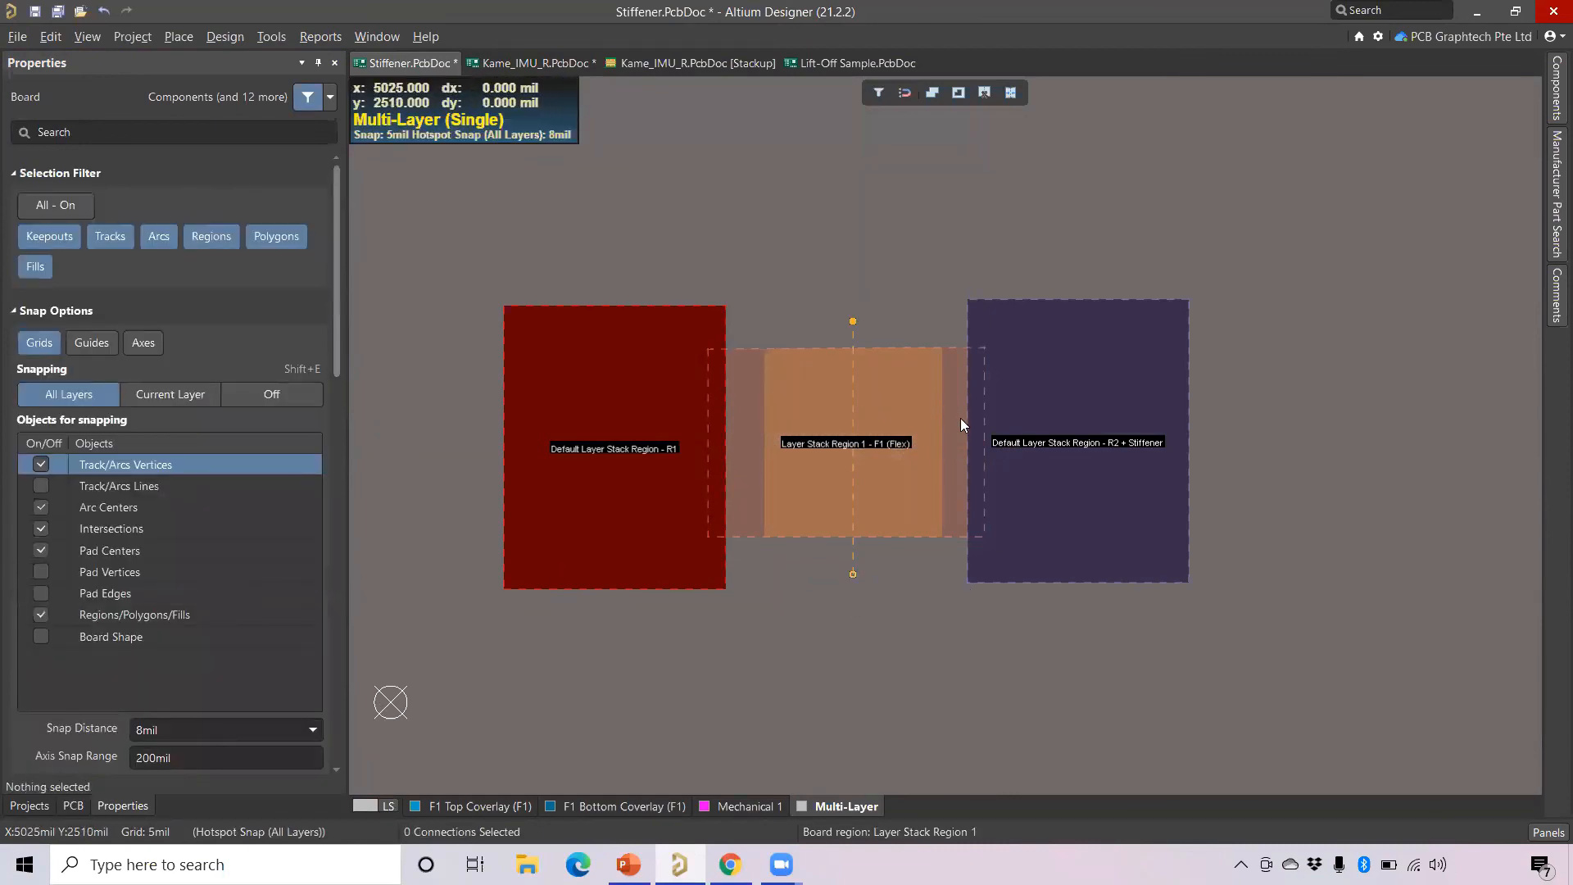
left_click(960, 418)
scroll(964, 463, "up", 2, "ctrl")
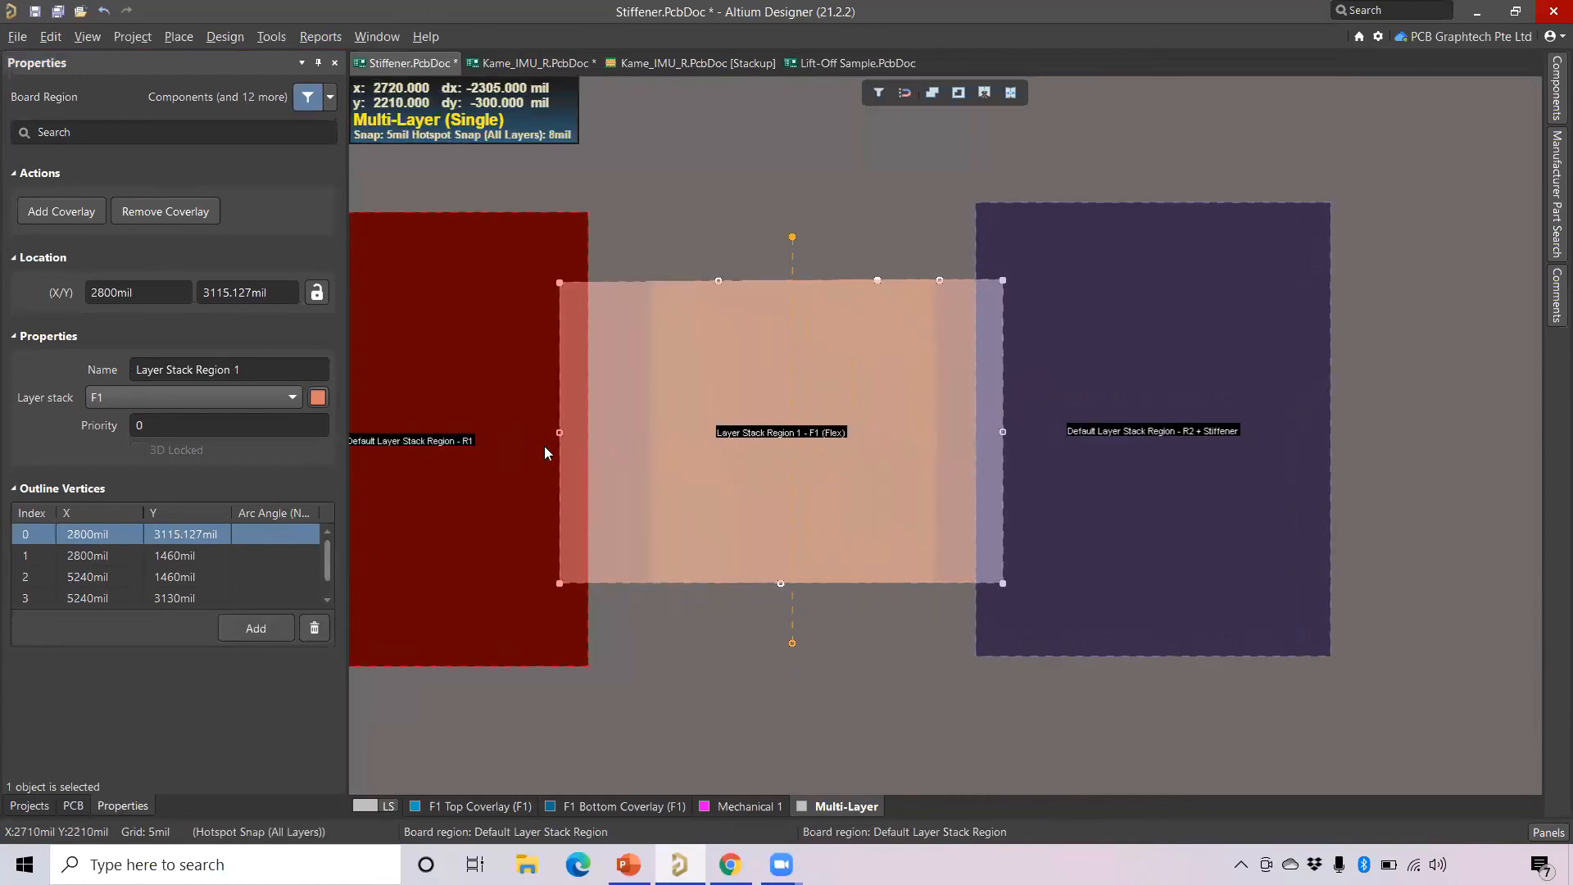
left_click_drag(560, 430, 588, 436)
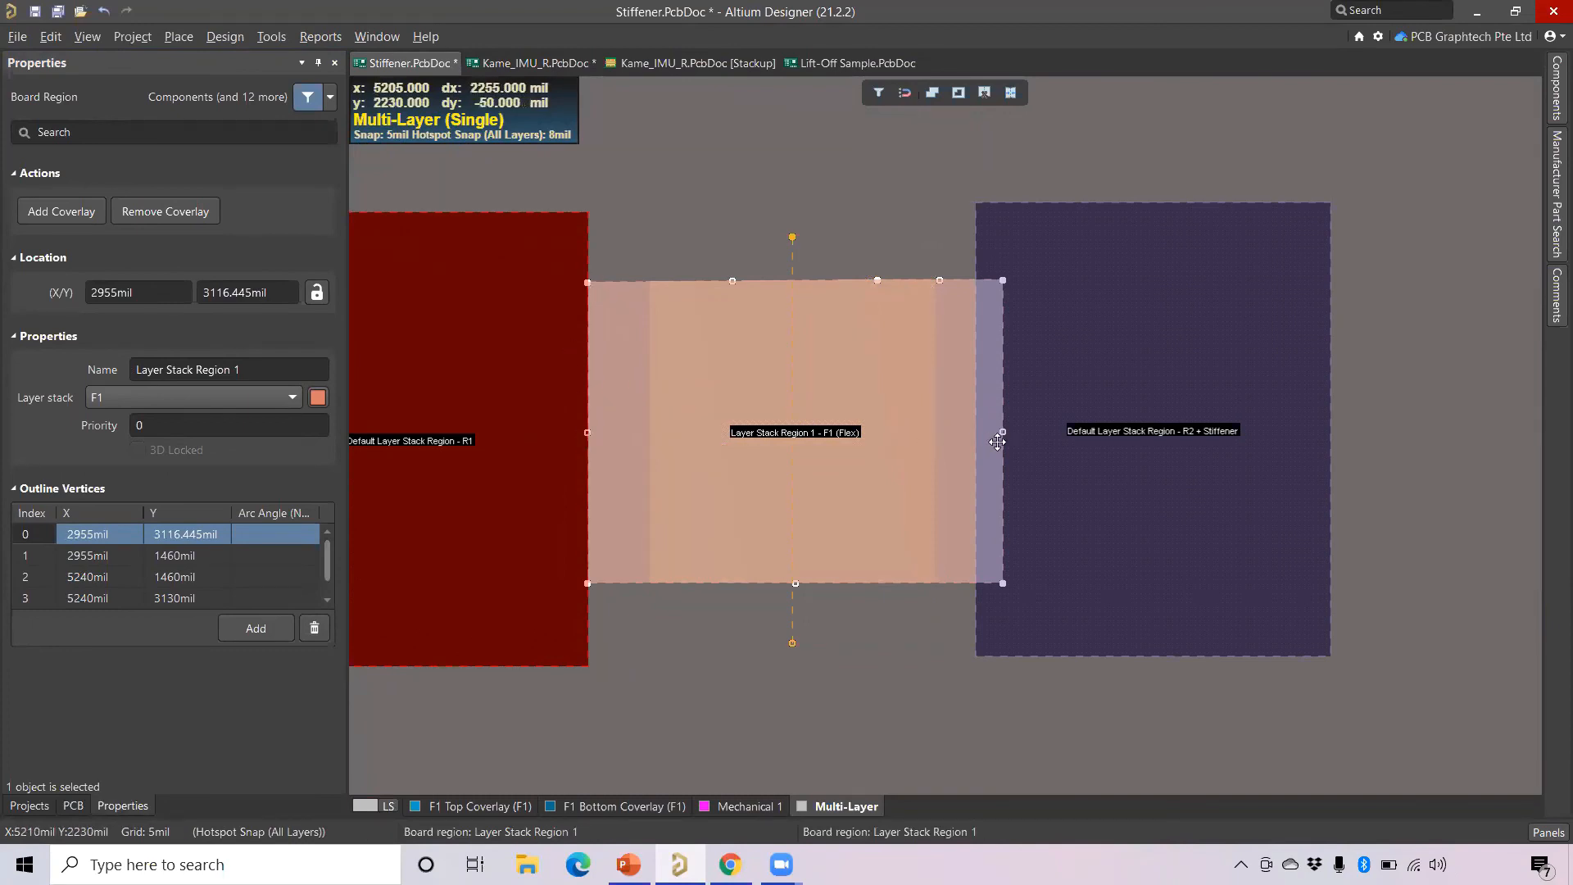
Open the Layer Stack Manager for the stiffener board and display the R2 + Stiffener substack's layers.
scroll(889, 479, "down", 2, "ctrl")
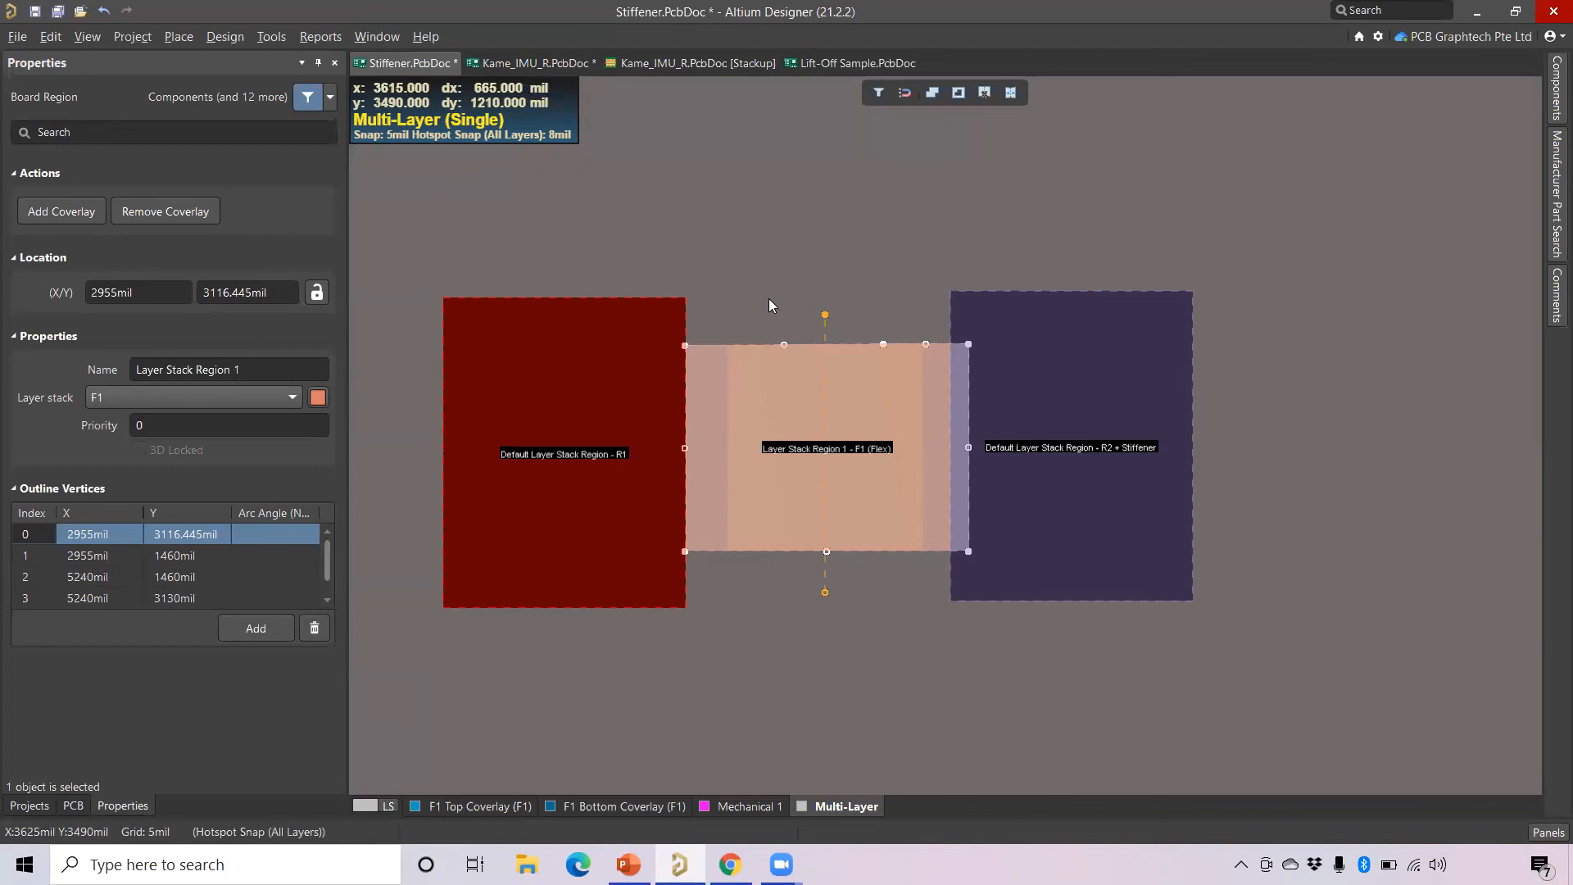
left_click(221, 36)
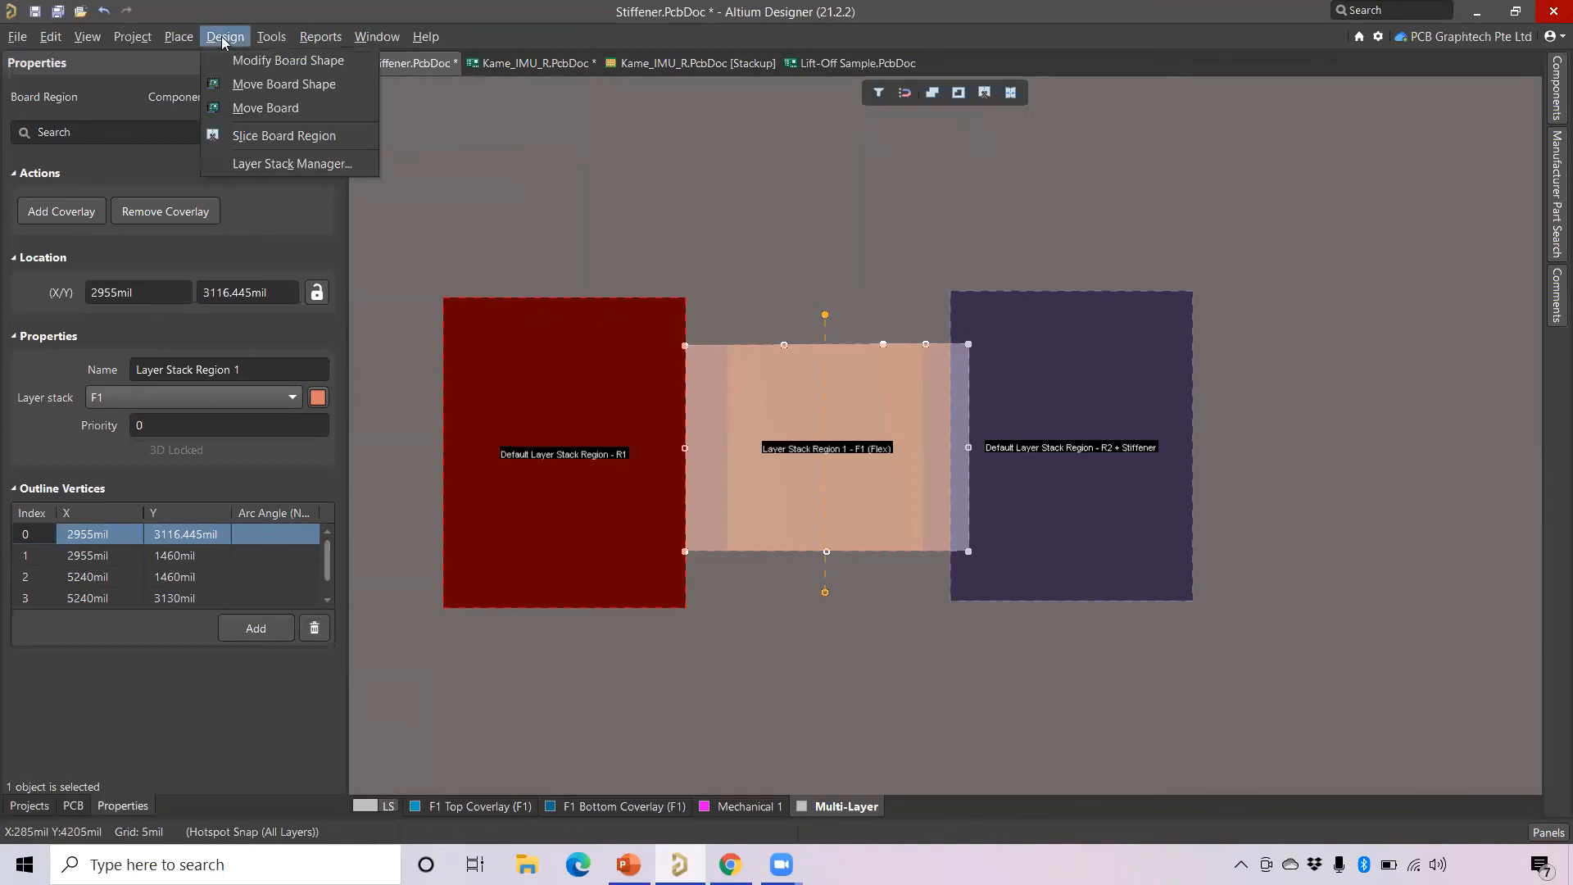
left_click(292, 164)
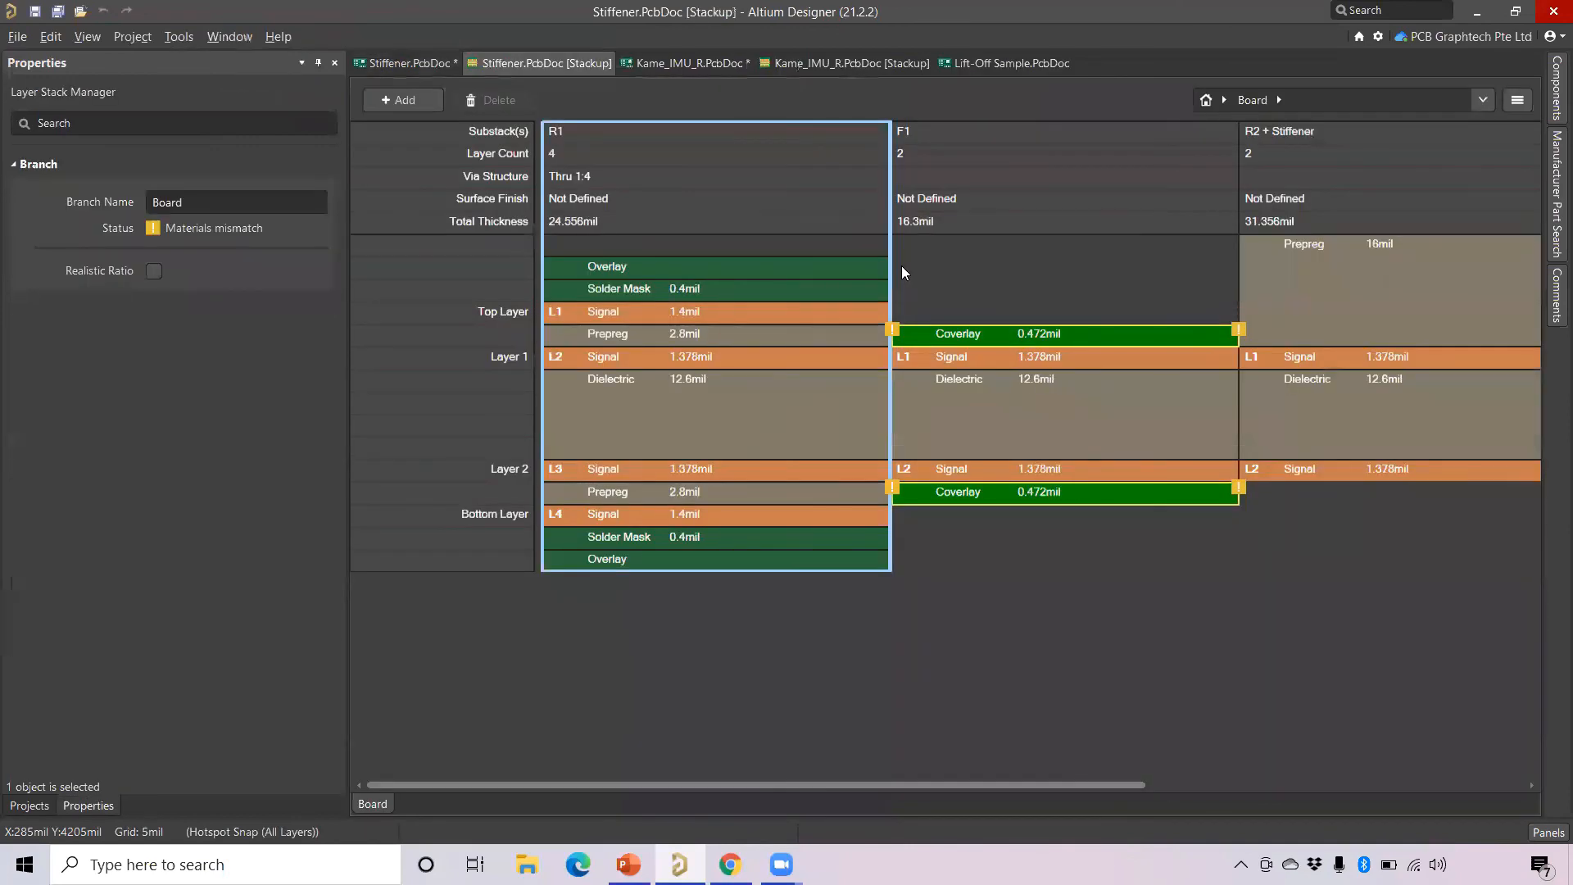
left_click(1280, 100)
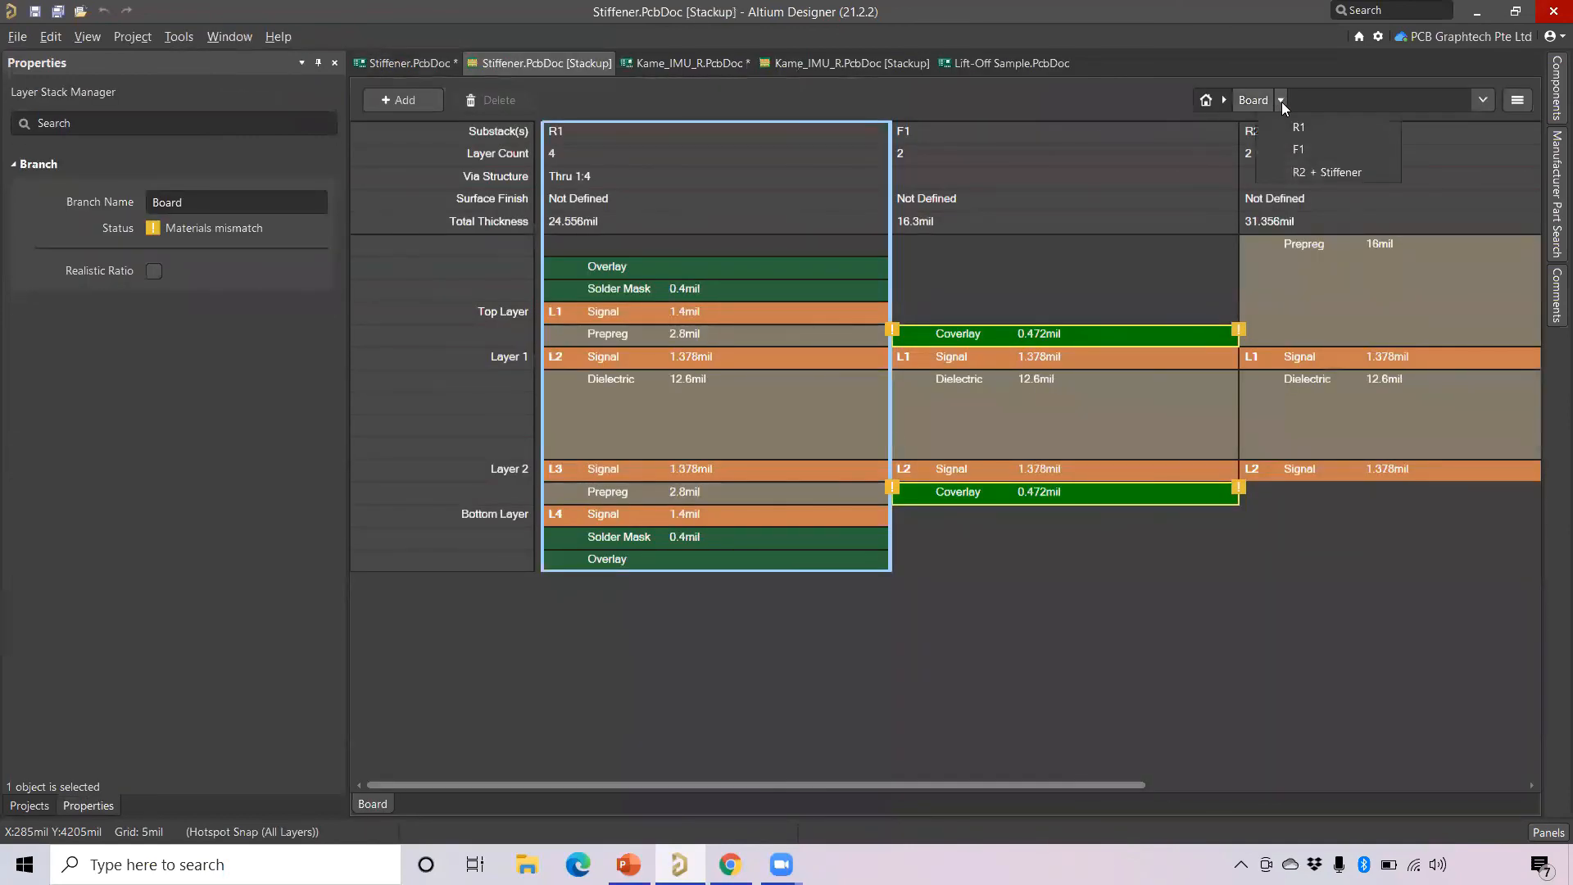
left_click(1323, 174)
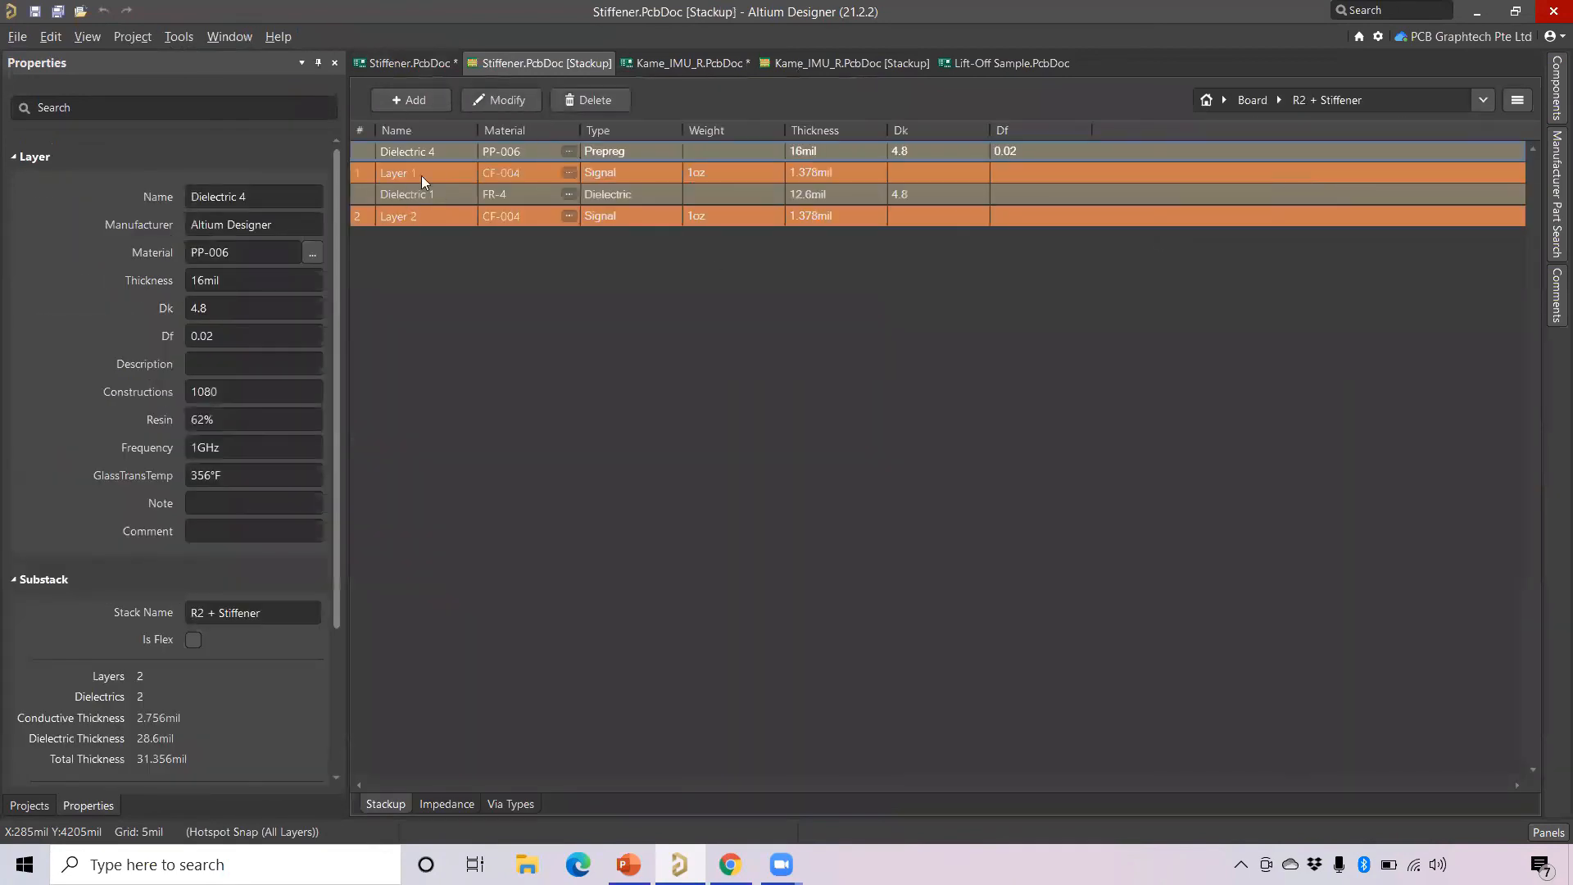
Review the layer types that can be added to the R2 + Stiffener substack and bring up the project's document tree.
left_click(434, 101)
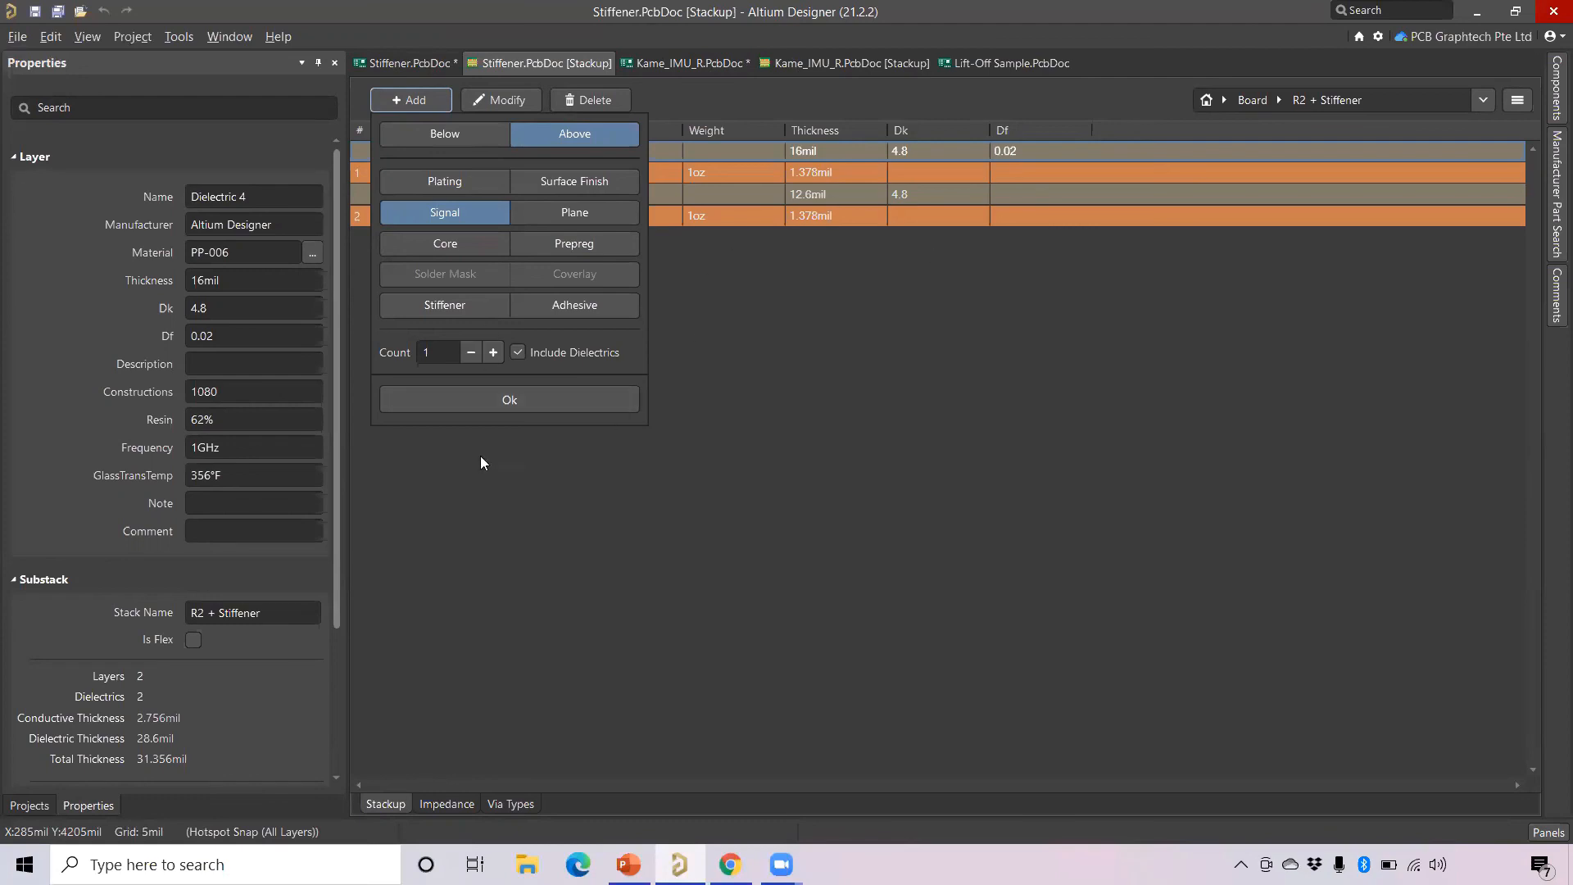
left_click(13, 809)
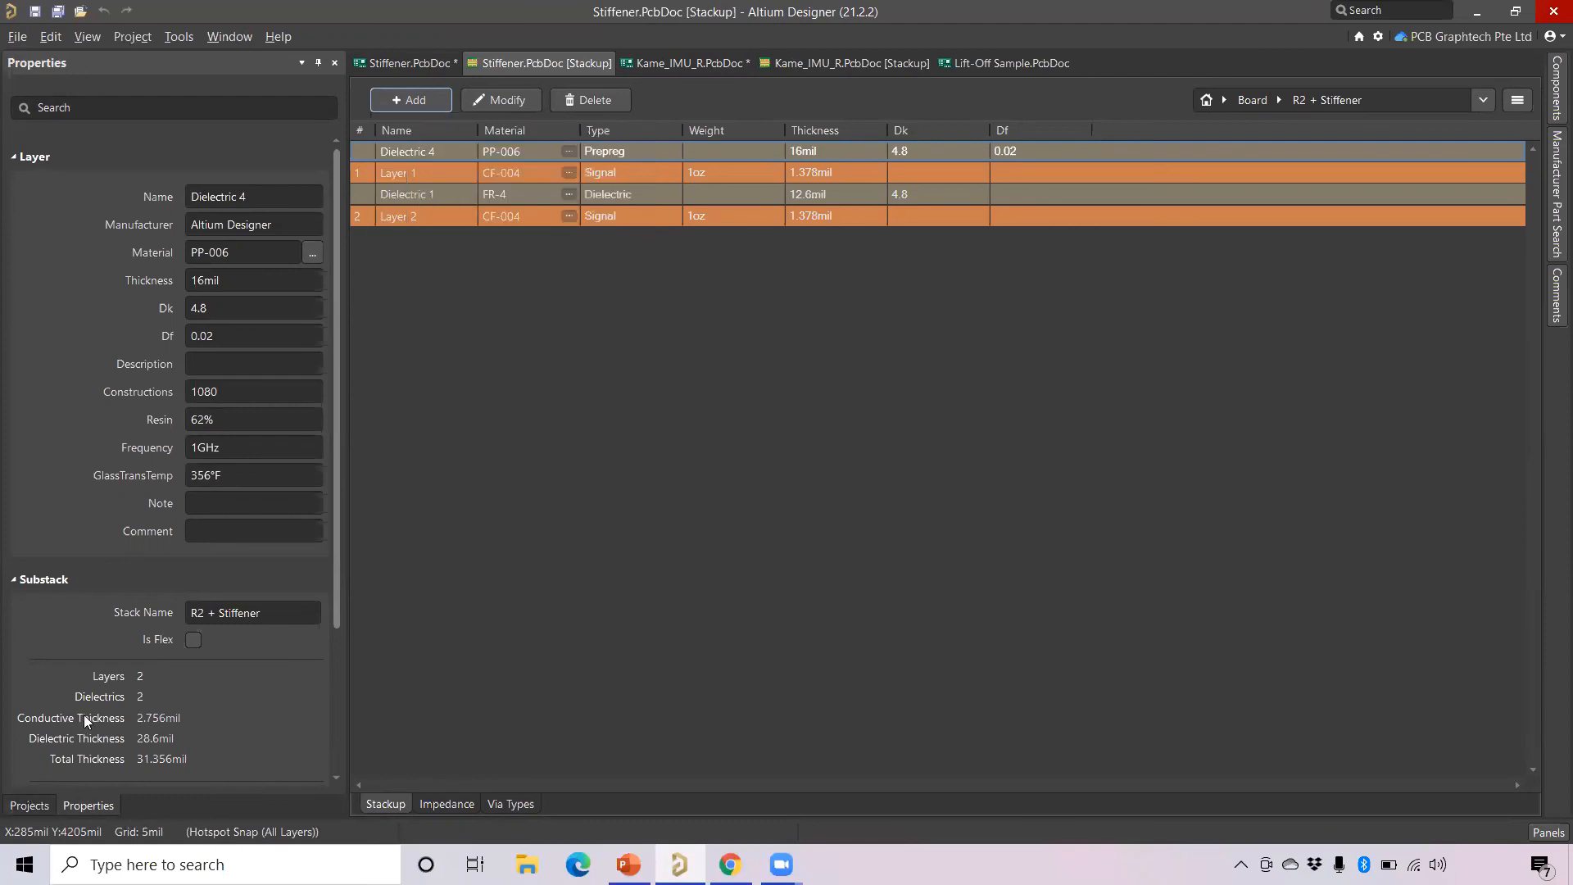
left_click(27, 807)
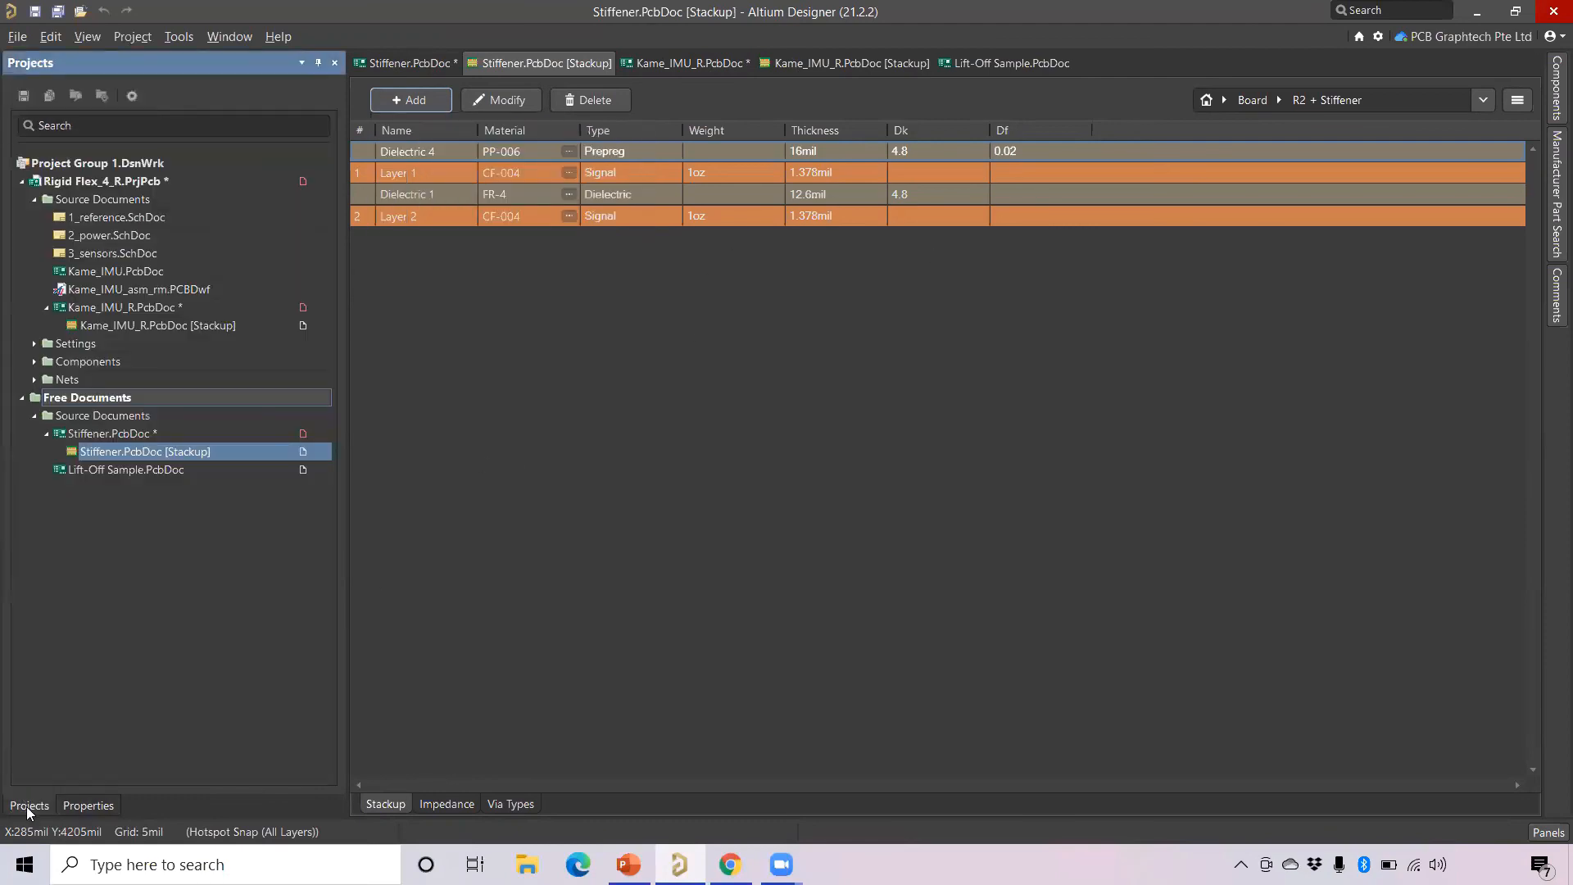
Open Lift-Off Sample.PcbDoc and display its board regions and bending lines in Board Planning Mode.
double_click(132, 471)
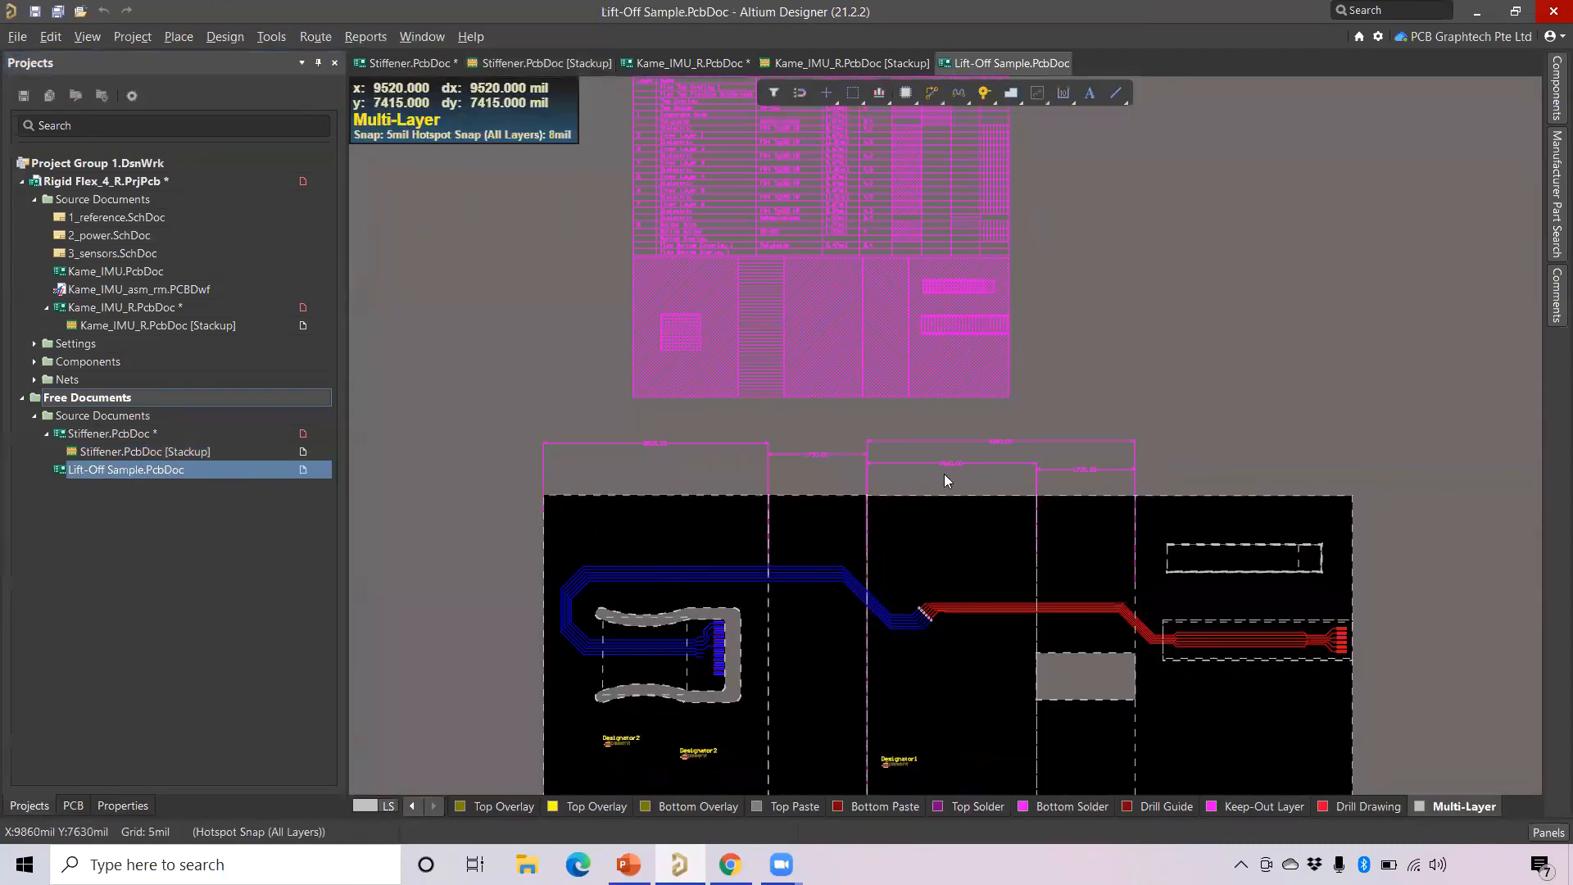
scroll(937, 611, "down", 3)
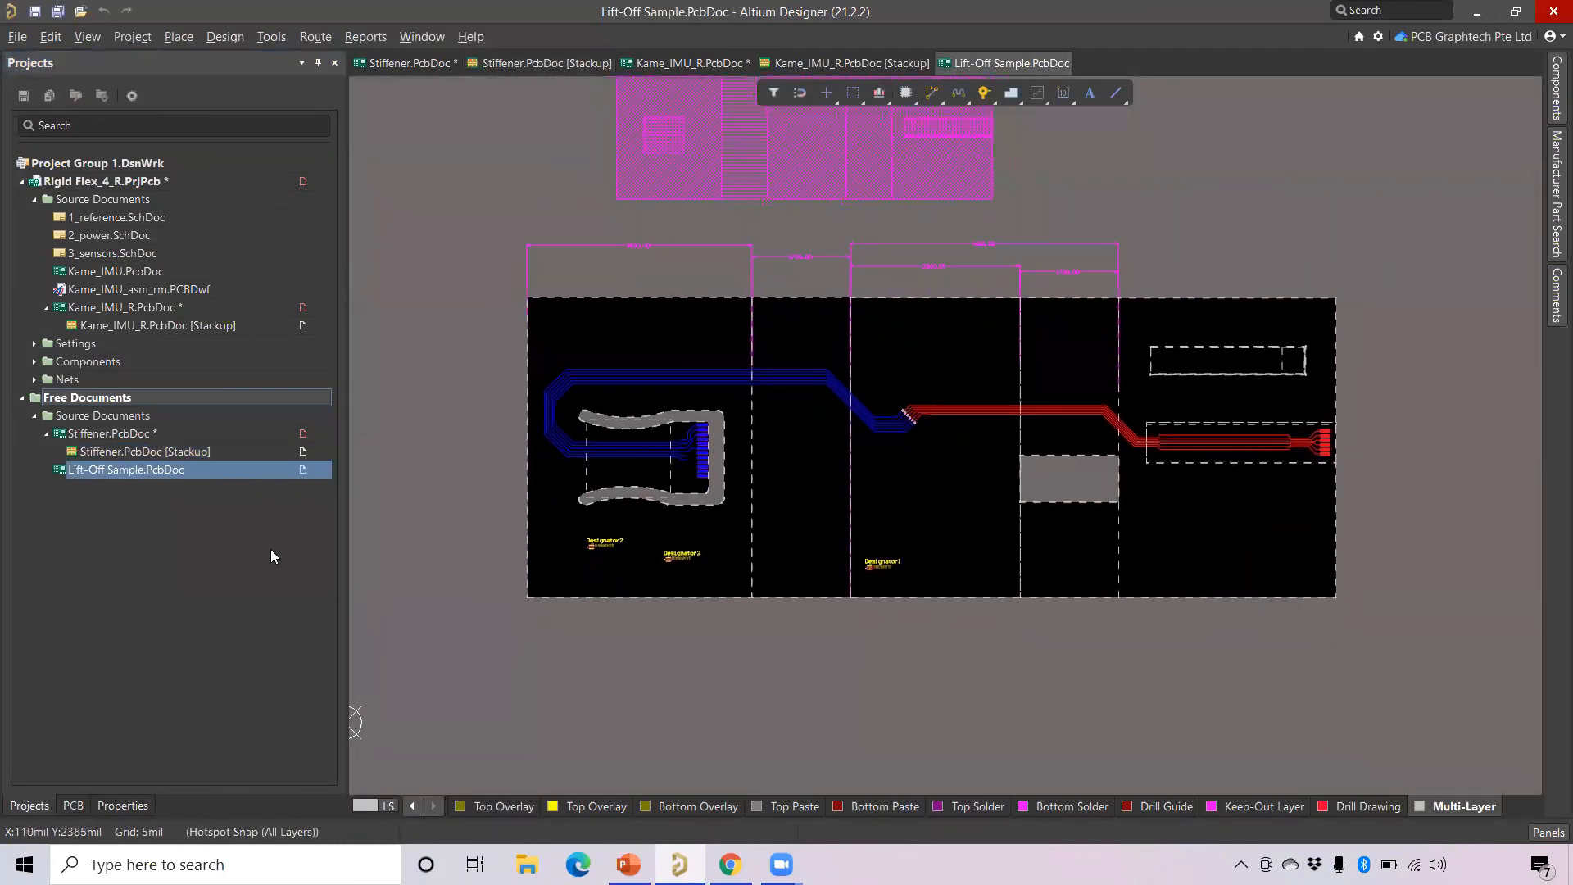
scroll(891, 458, "up", 1, "ctrl")
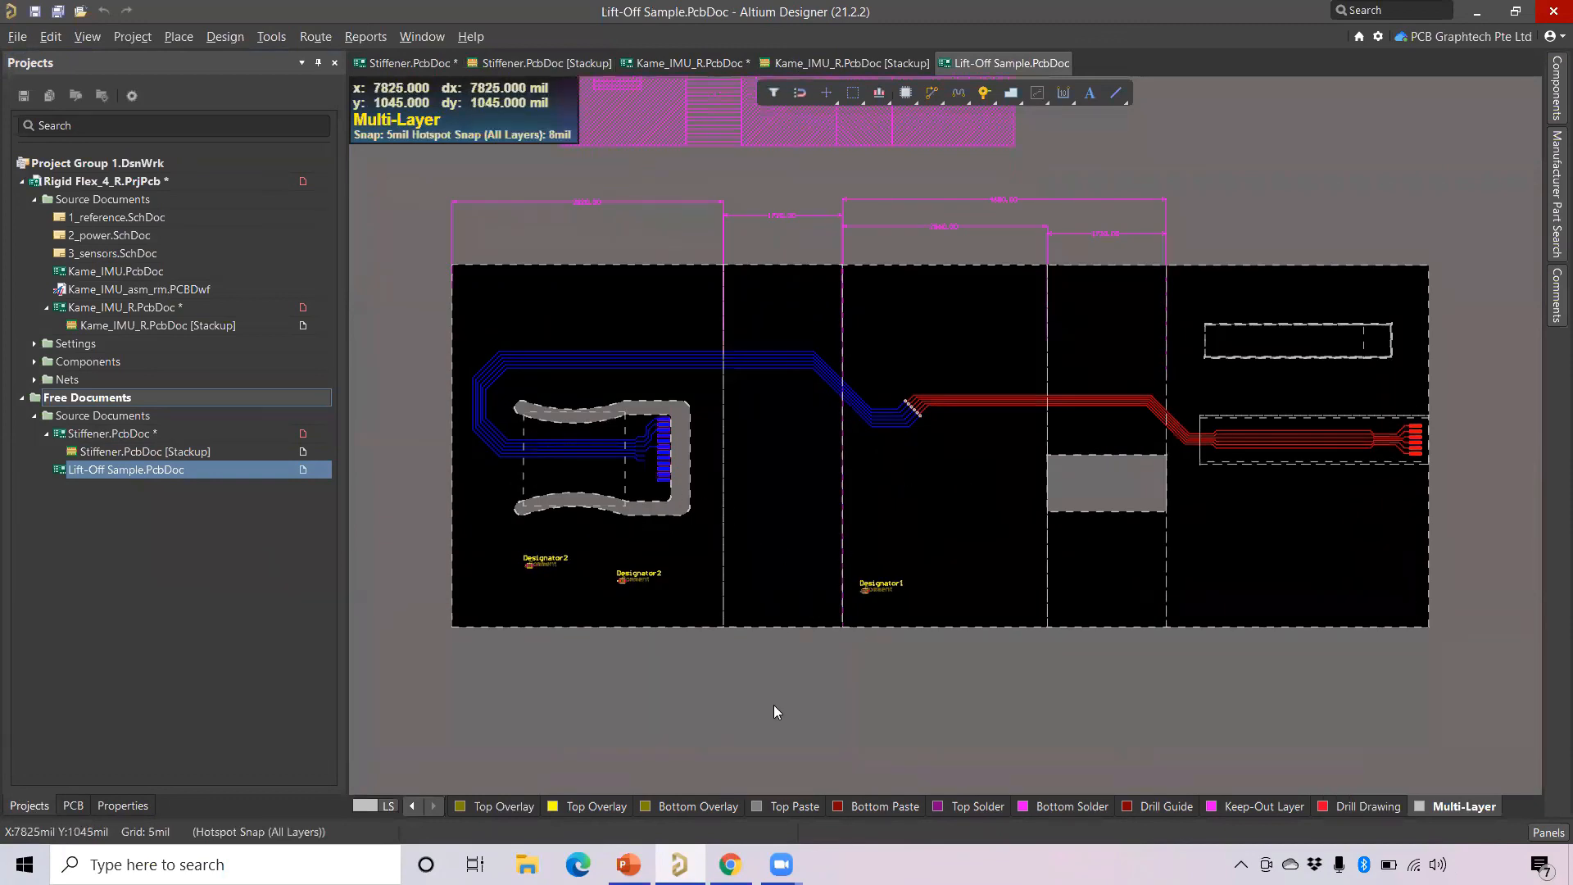
key("1")
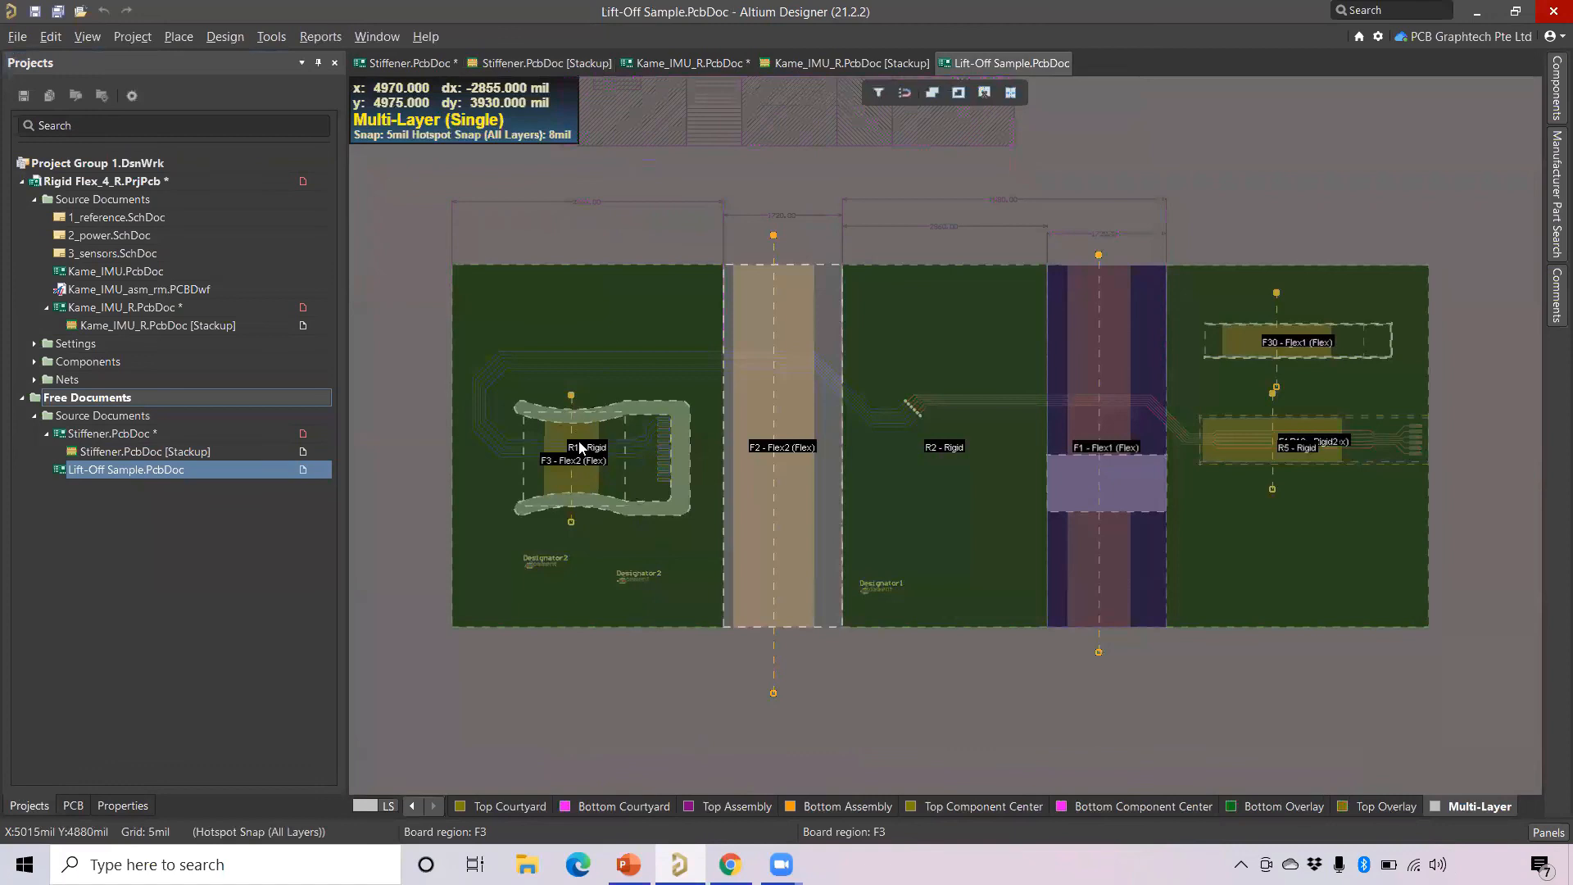
scroll(578, 428, "up", 1, "ctrl")
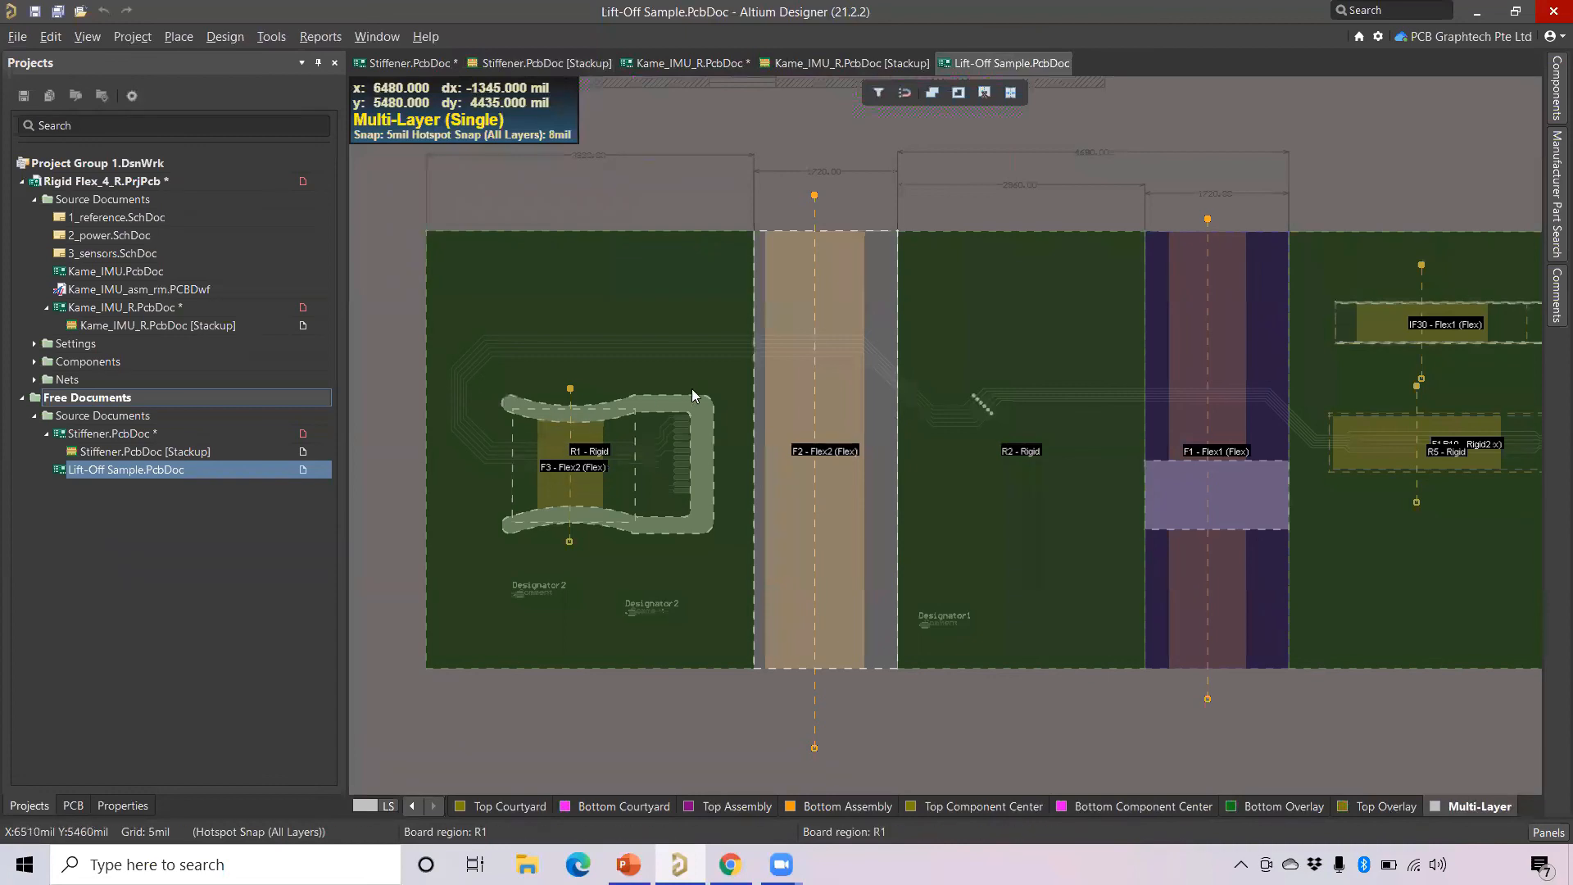
Select rigid region R1 around the F3 cutout and display its board region properties.
left_click(588, 474)
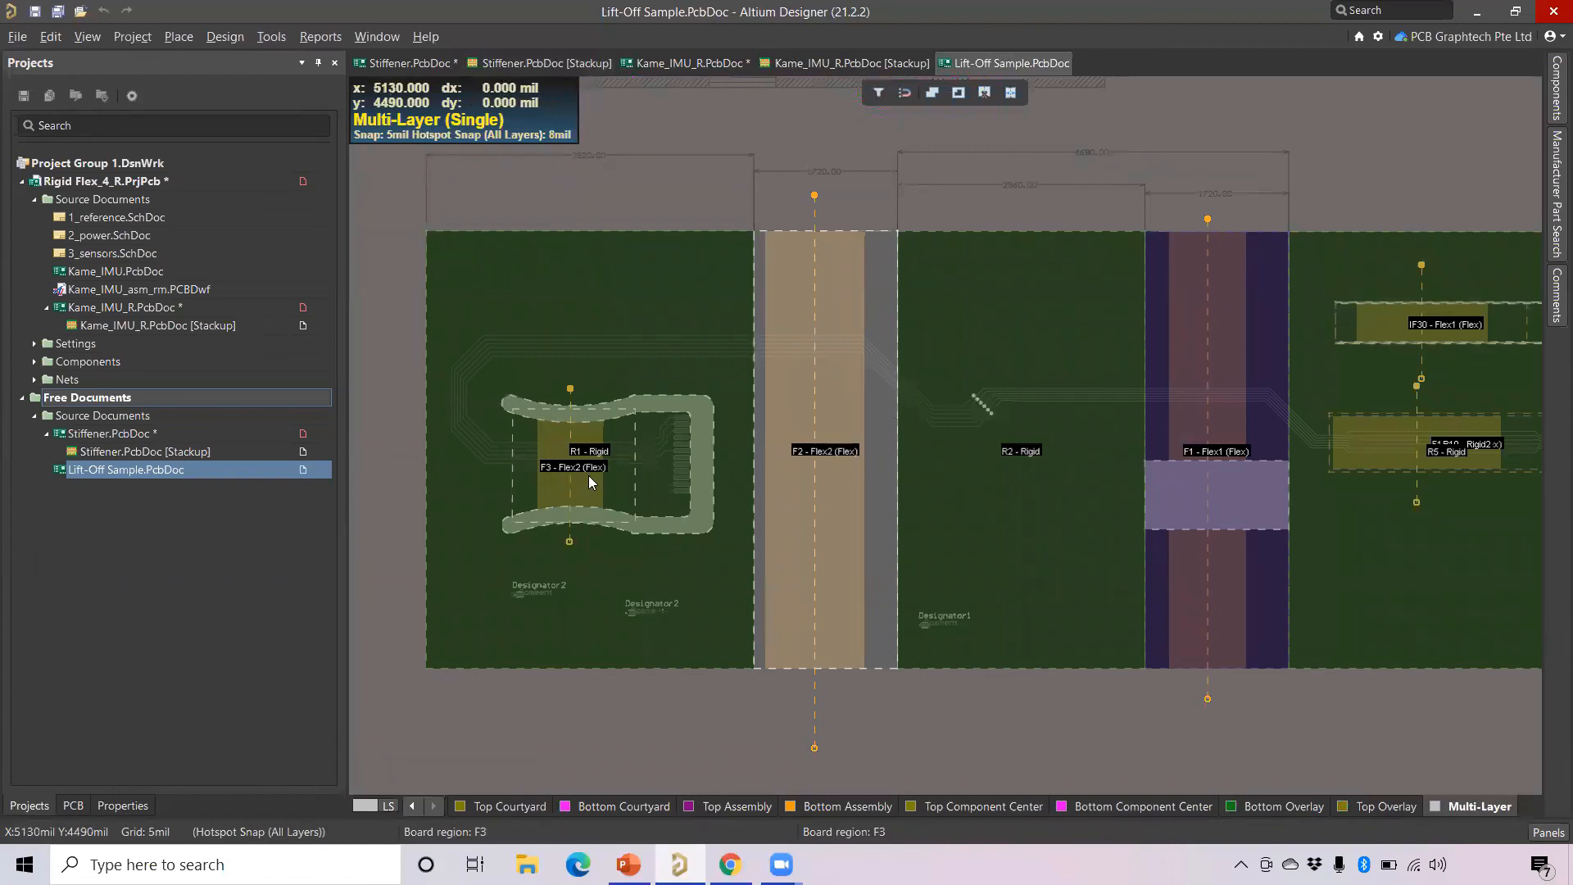
left_click(568, 449)
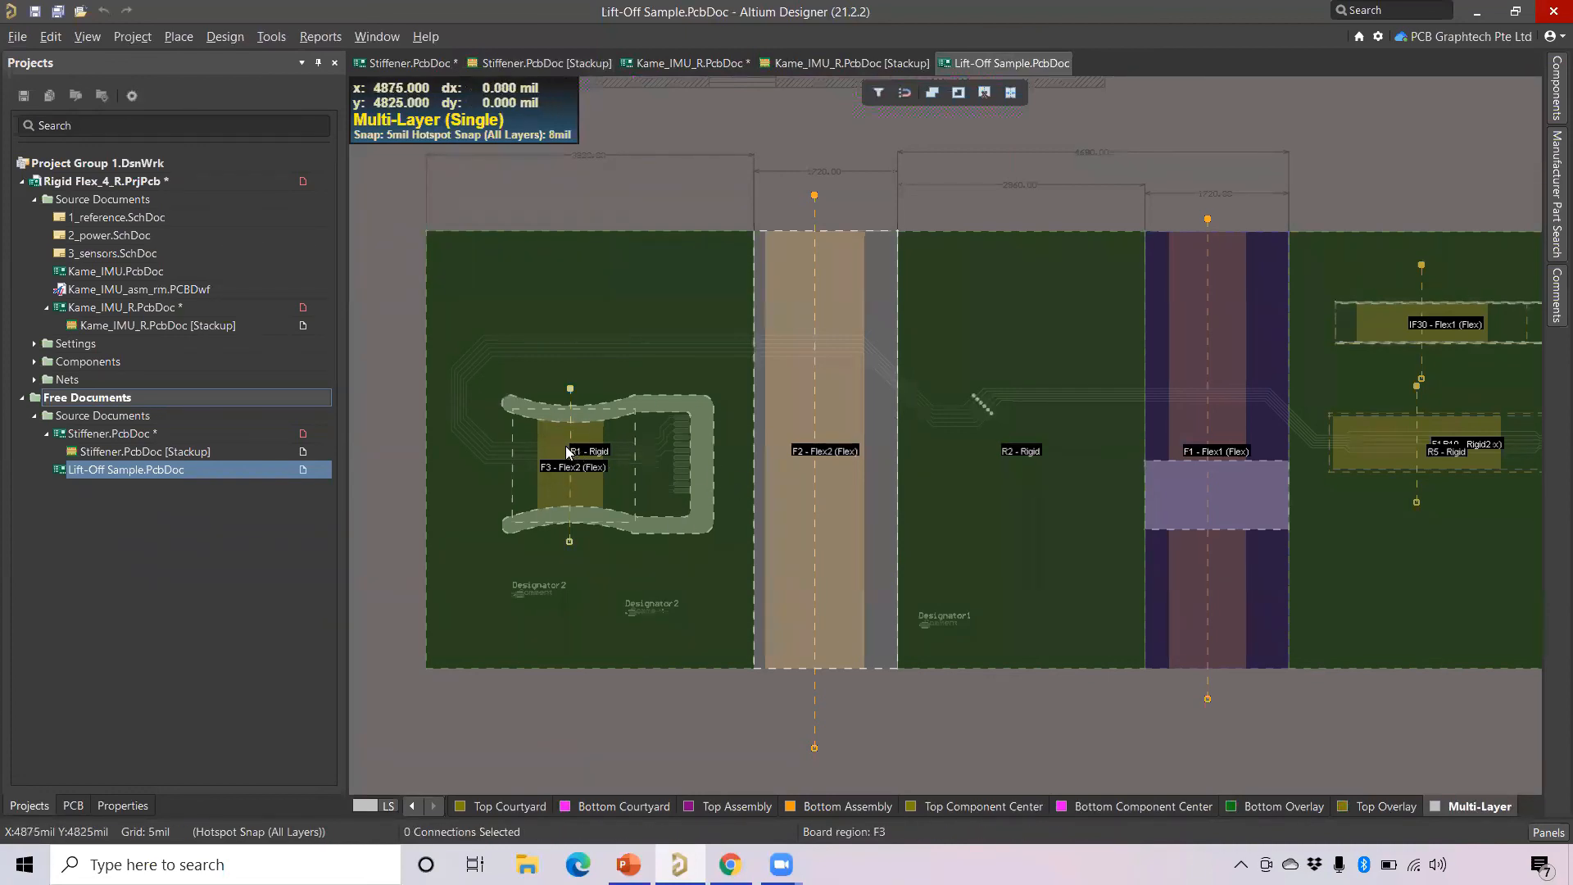
left_click(550, 444)
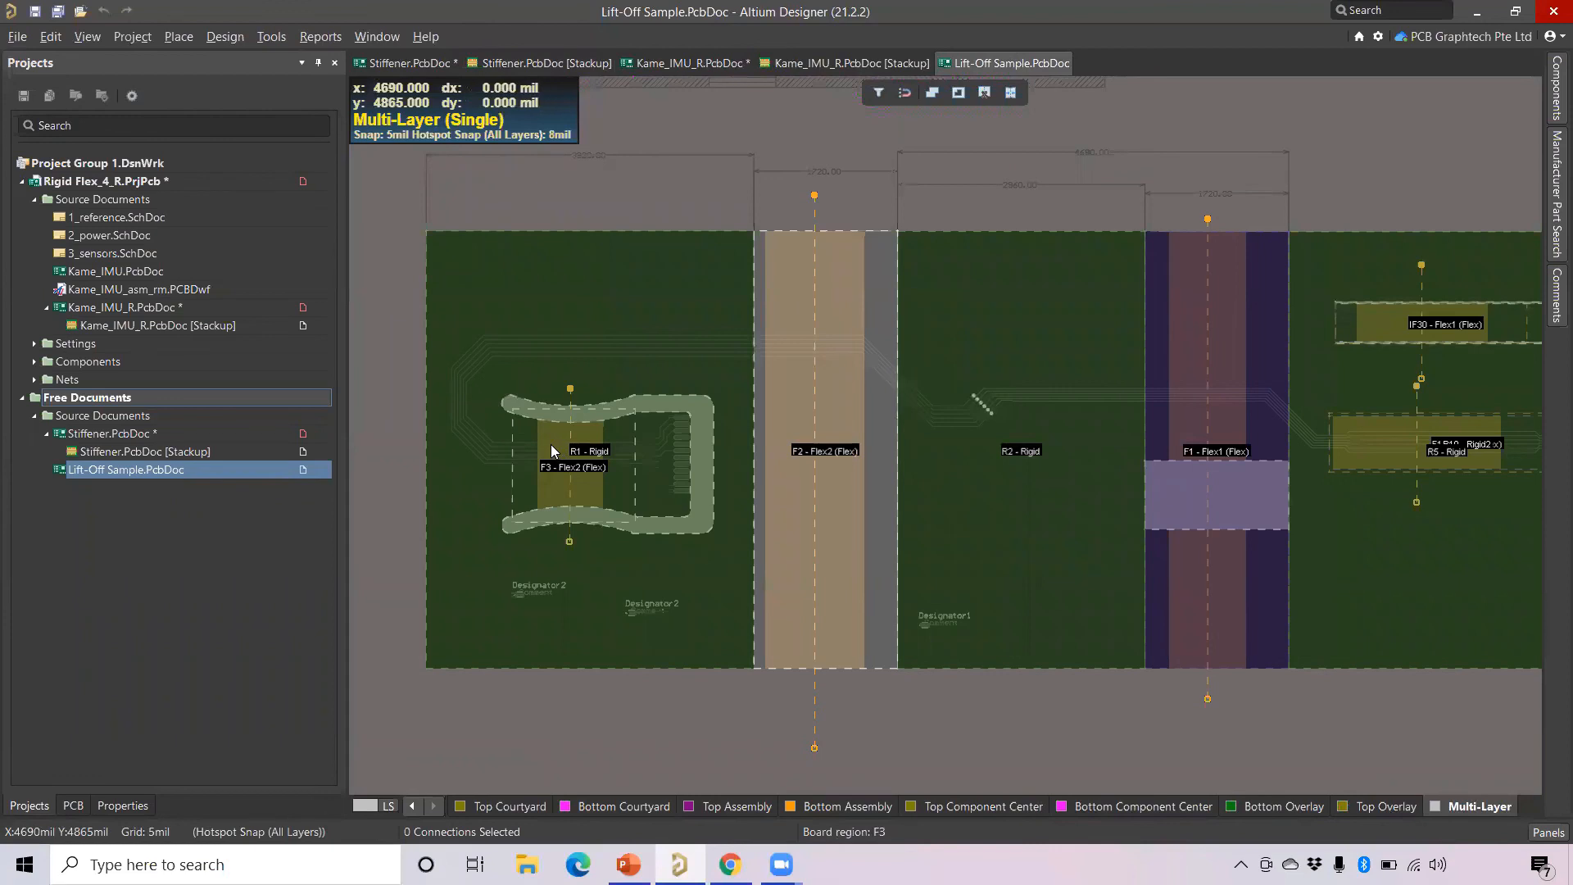
left_click(601, 463)
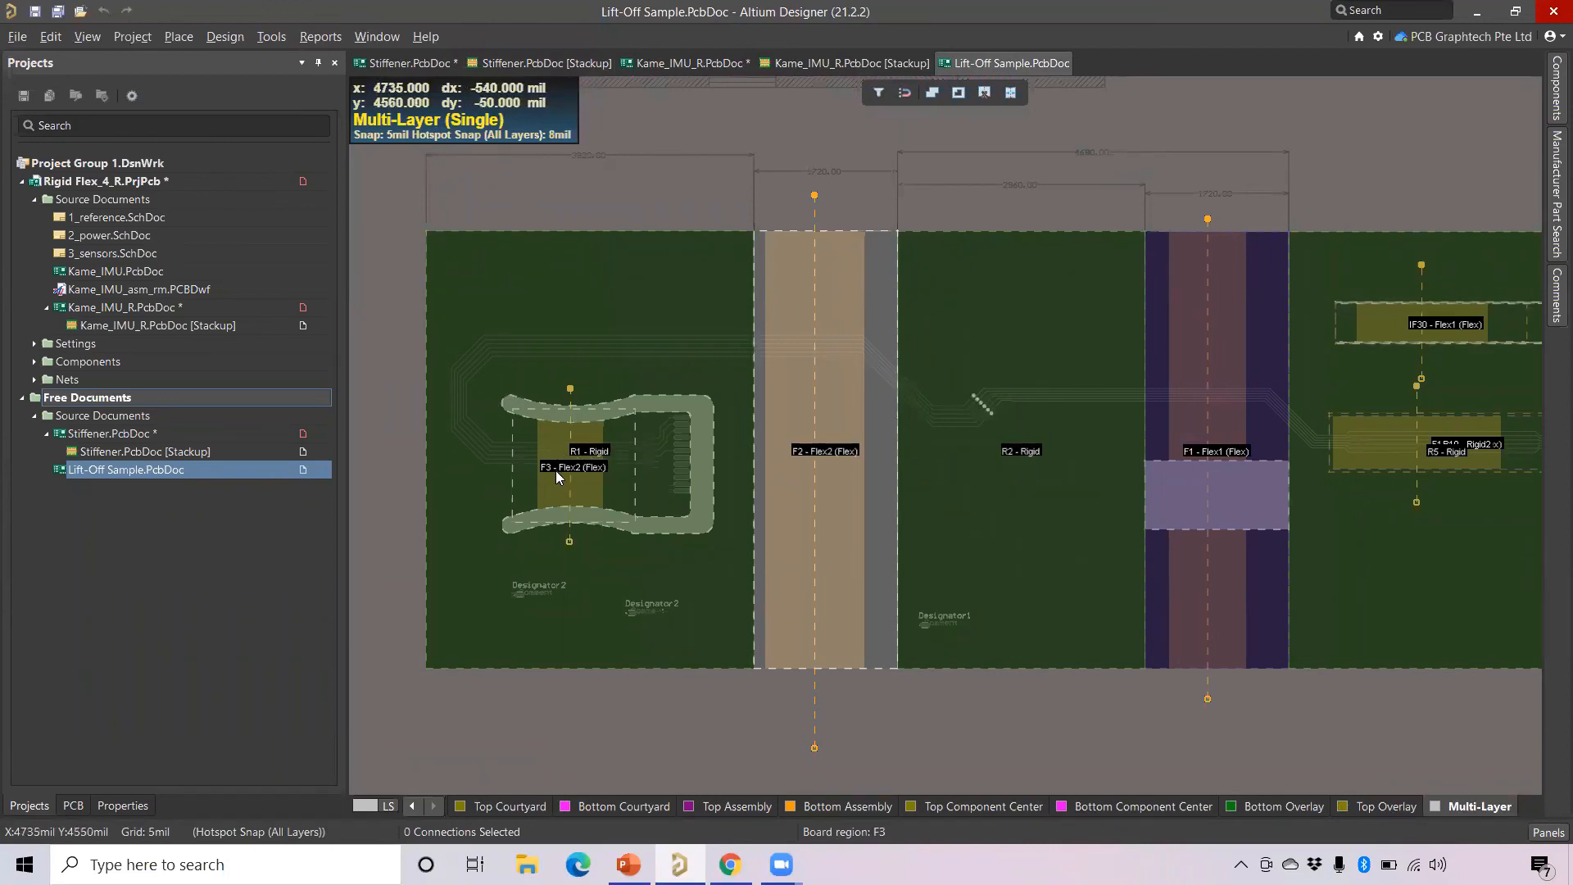
left_click(643, 332)
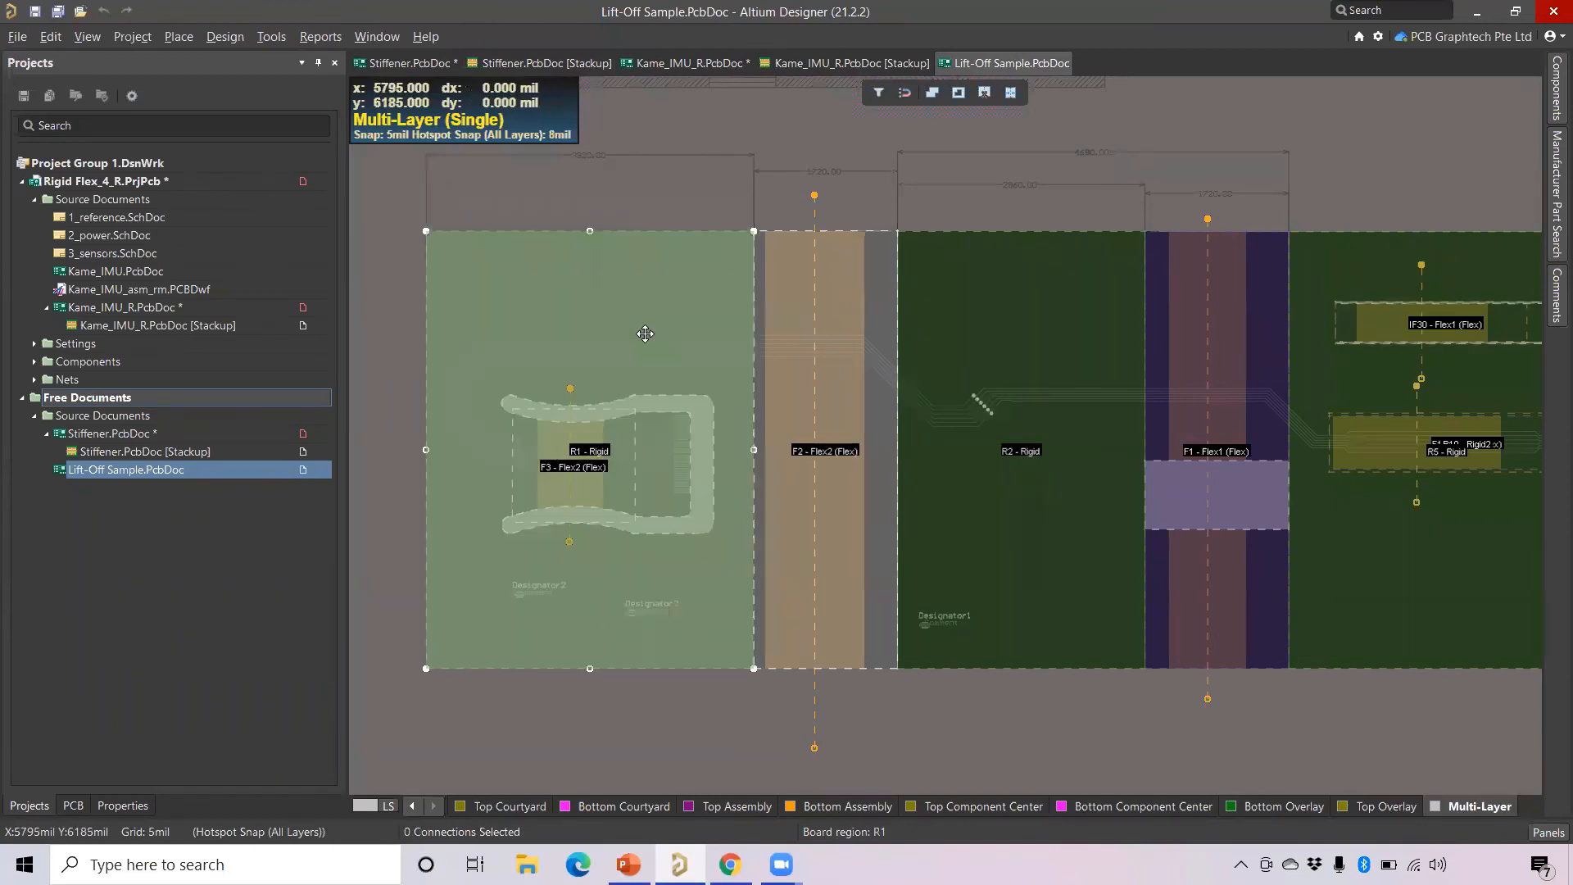
double_click(586, 329)
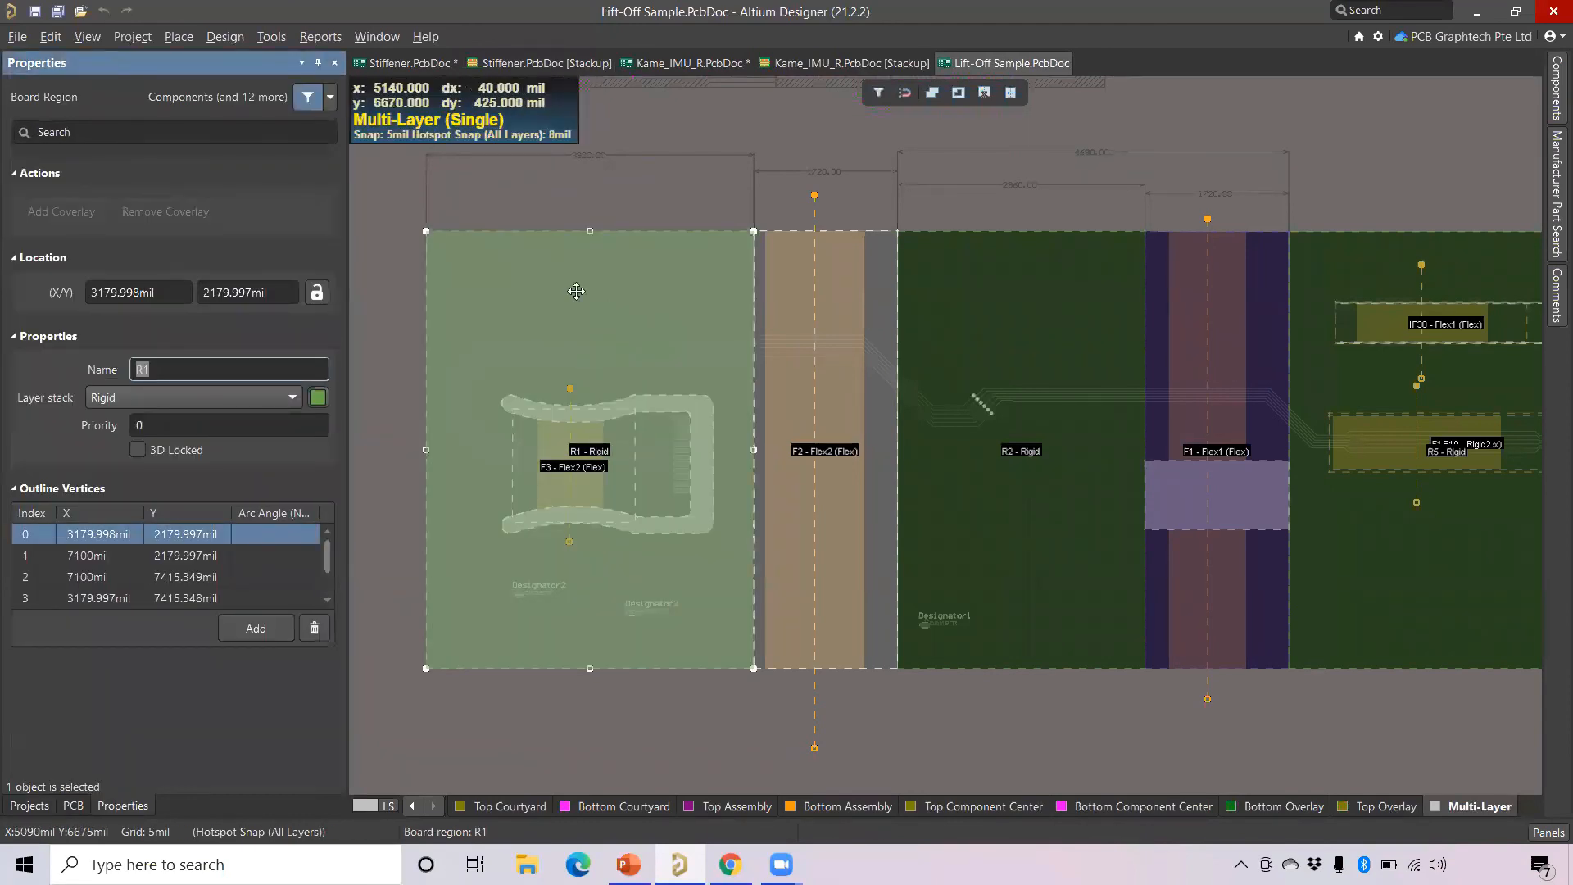
Select flex region F3 inside R1, review its layer stack and priority properties, and deselect it.
left_click(545, 463)
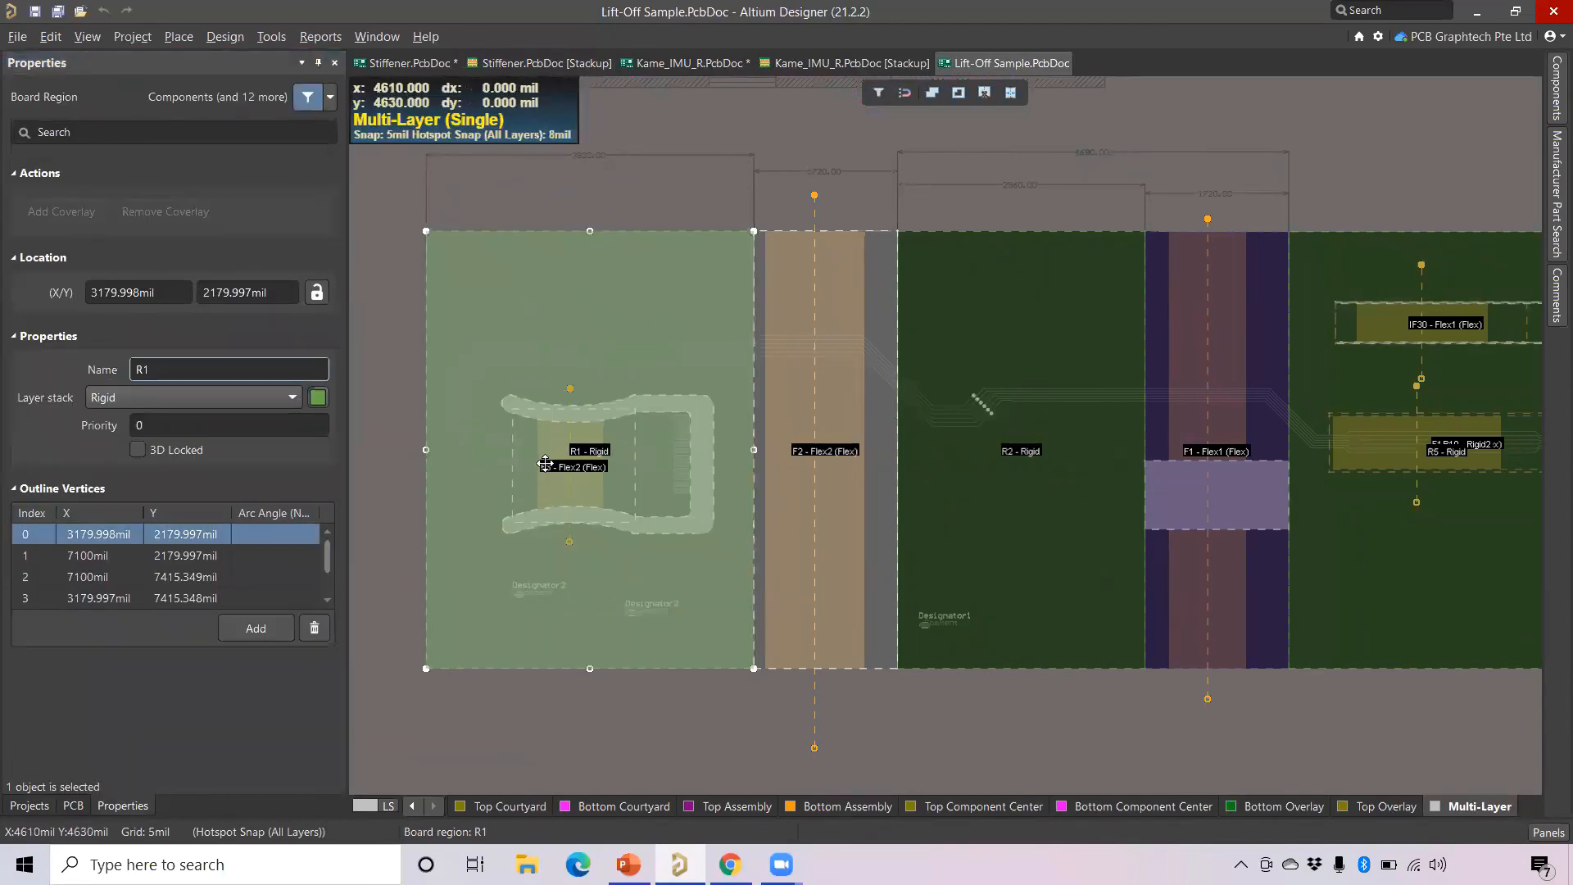
left_click(565, 471)
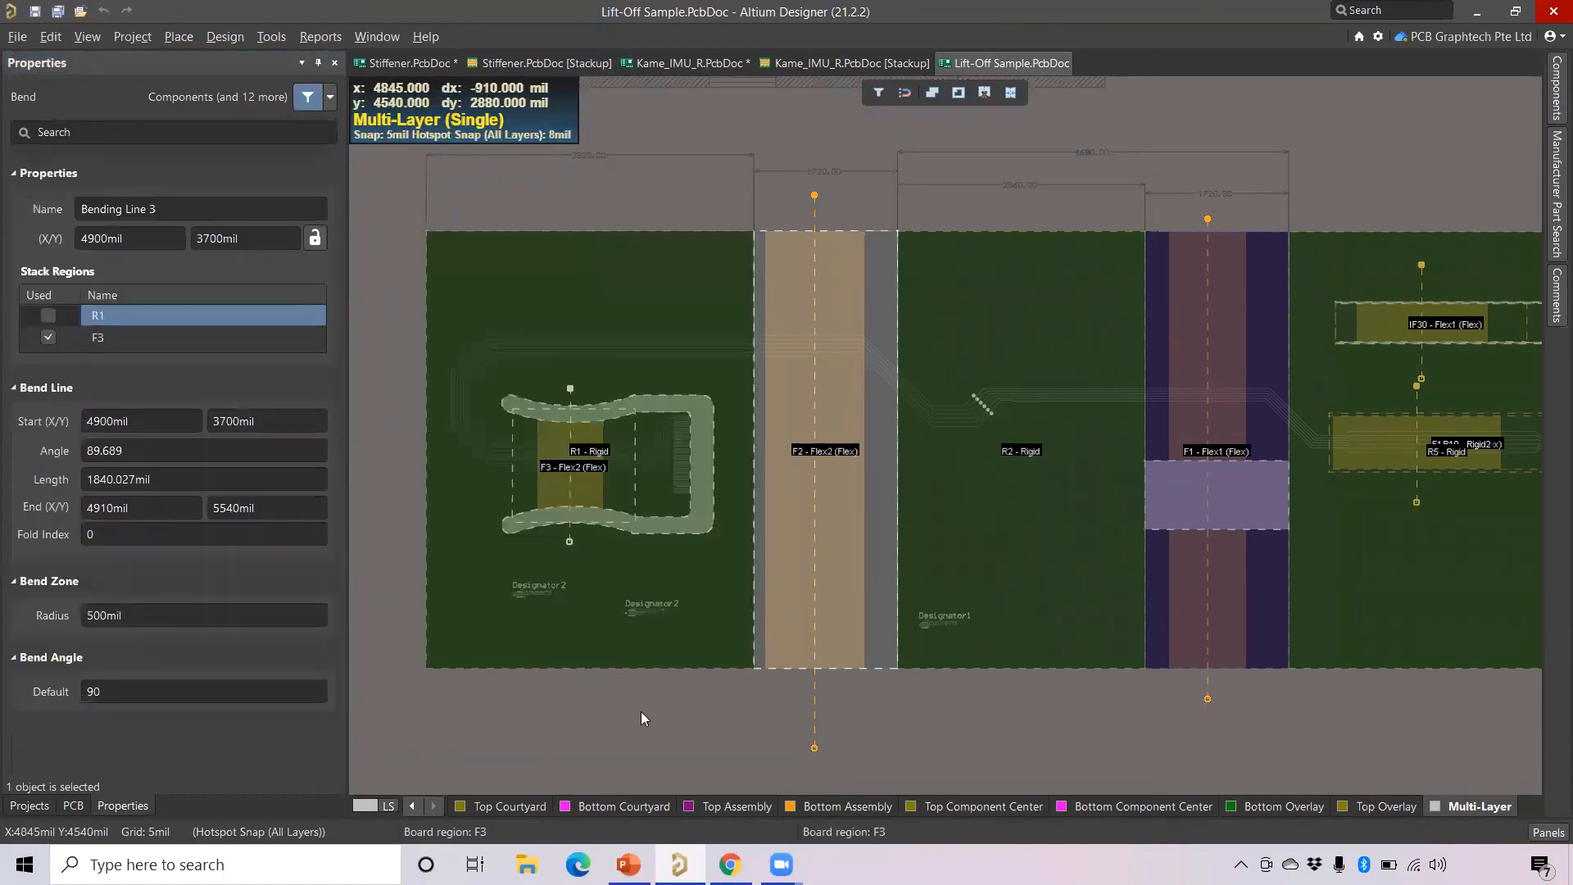
left_click(641, 711)
left_click(583, 495)
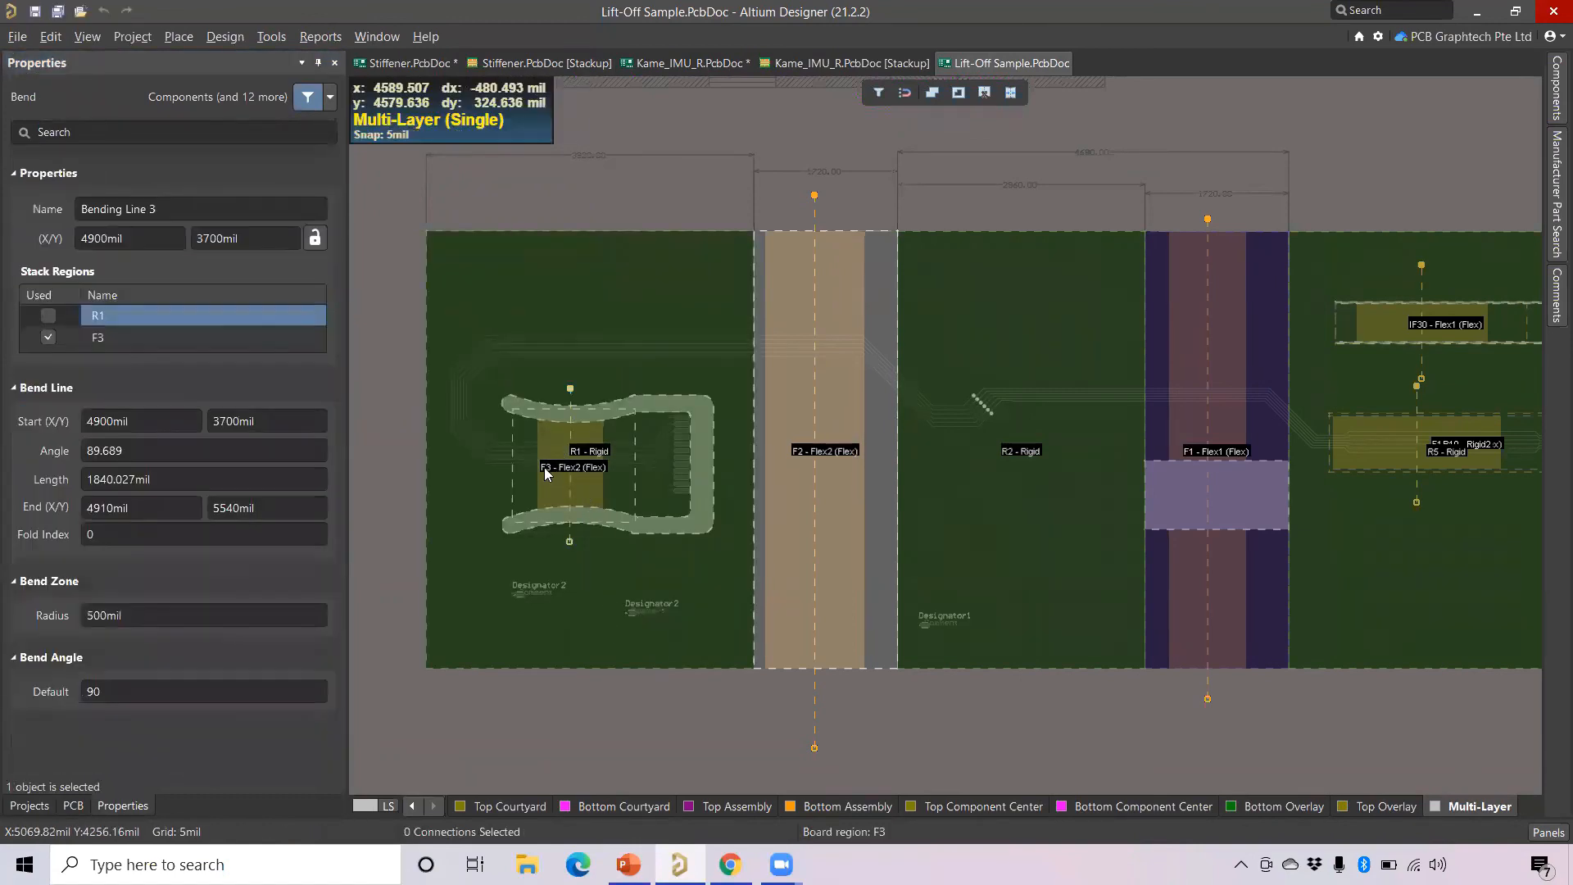
scroll(544, 467, "up", 2, "ctrl")
left_click(601, 441)
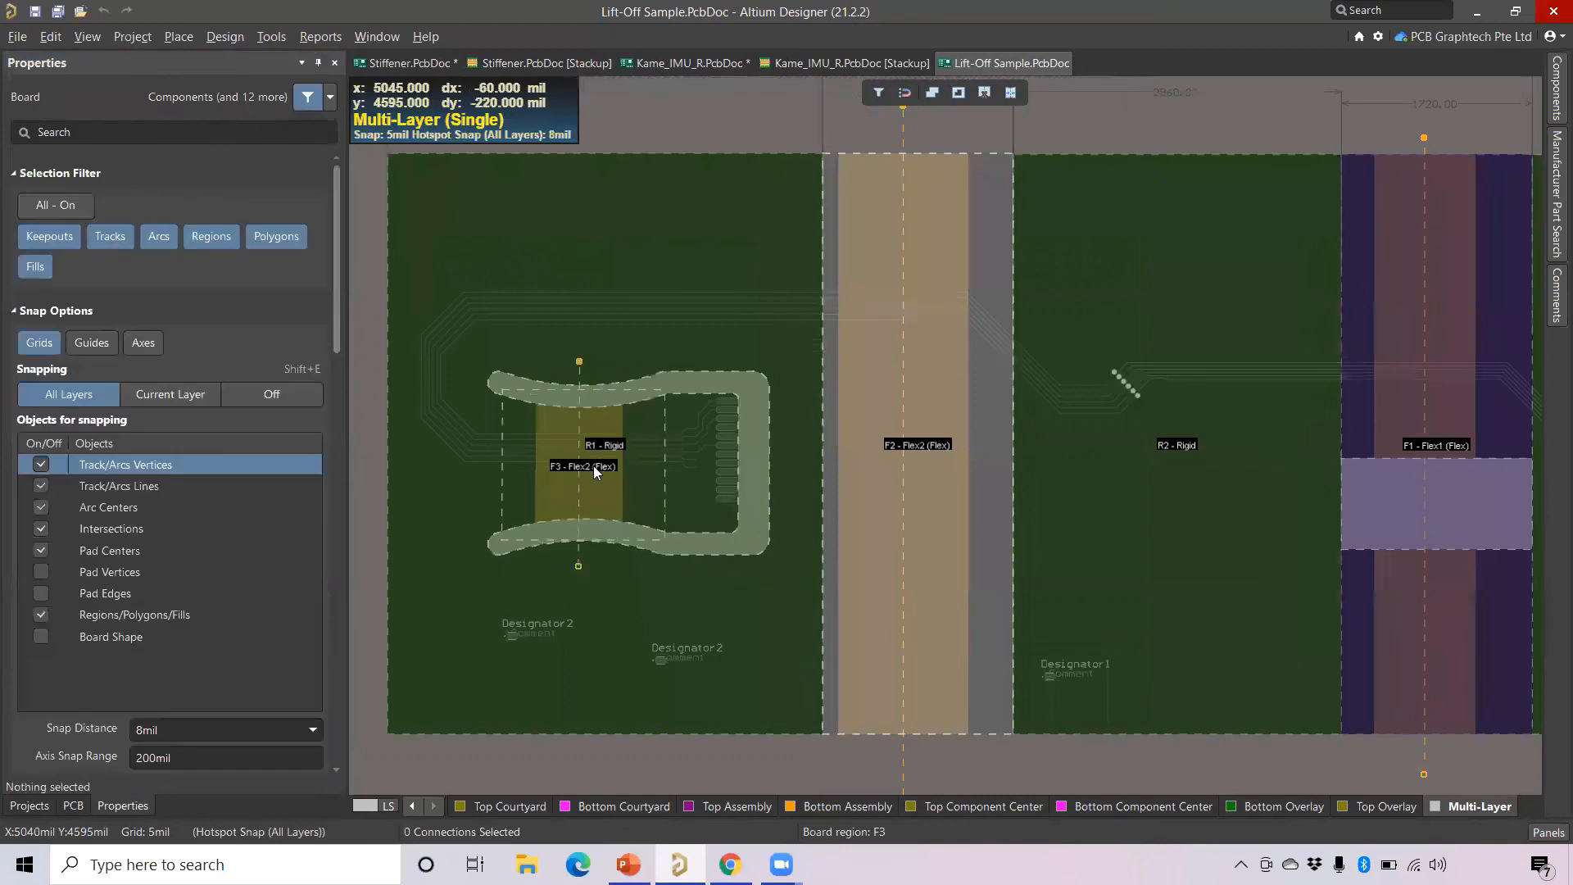
left_click(593, 466)
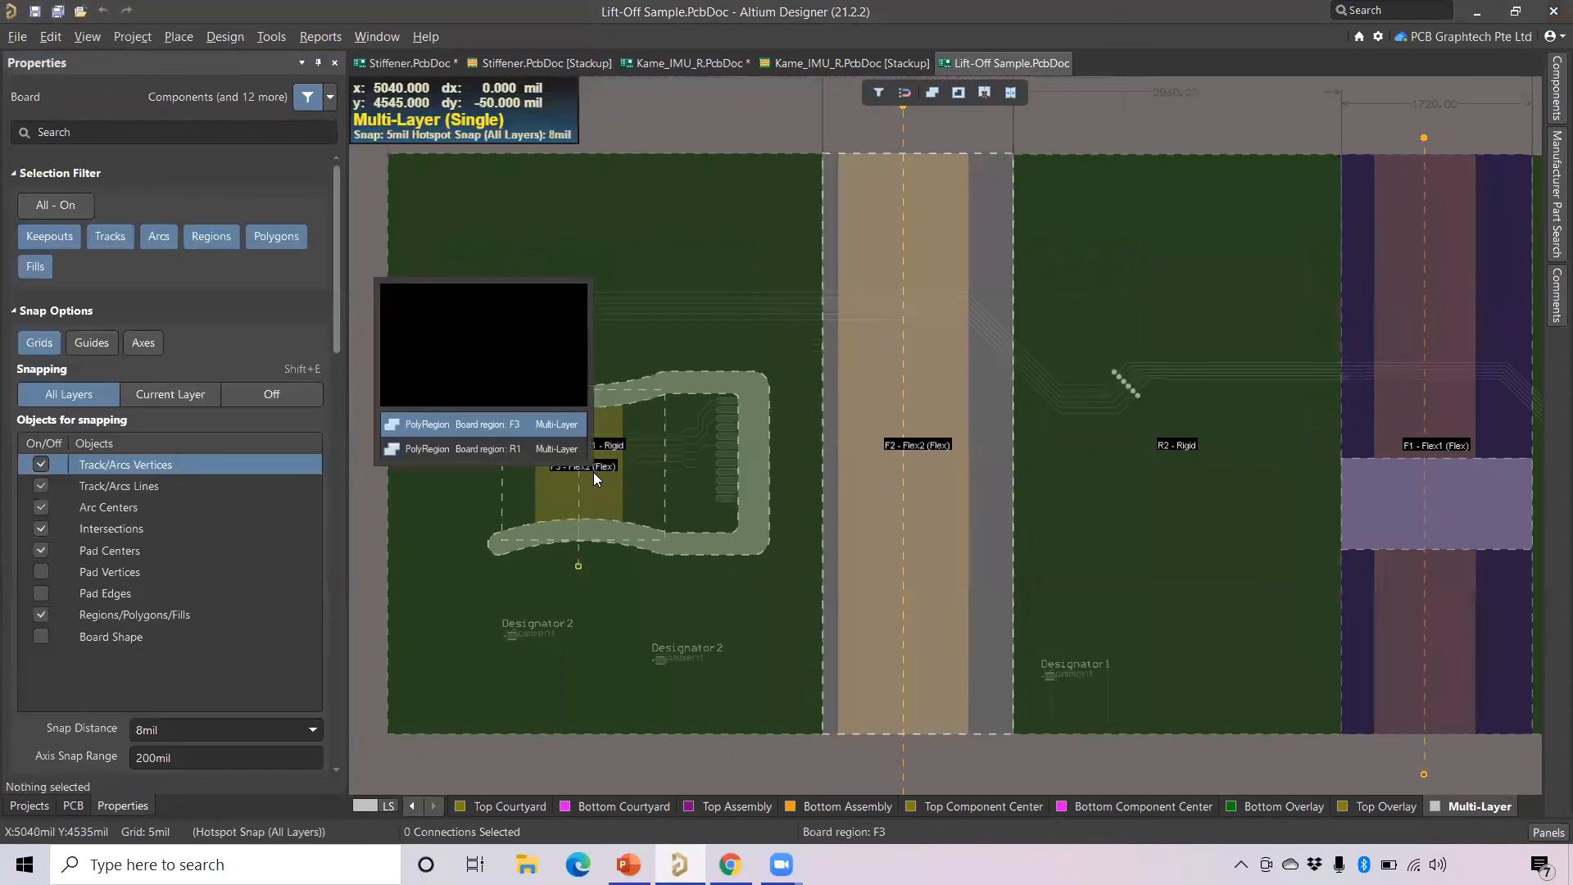
left_click(554, 423)
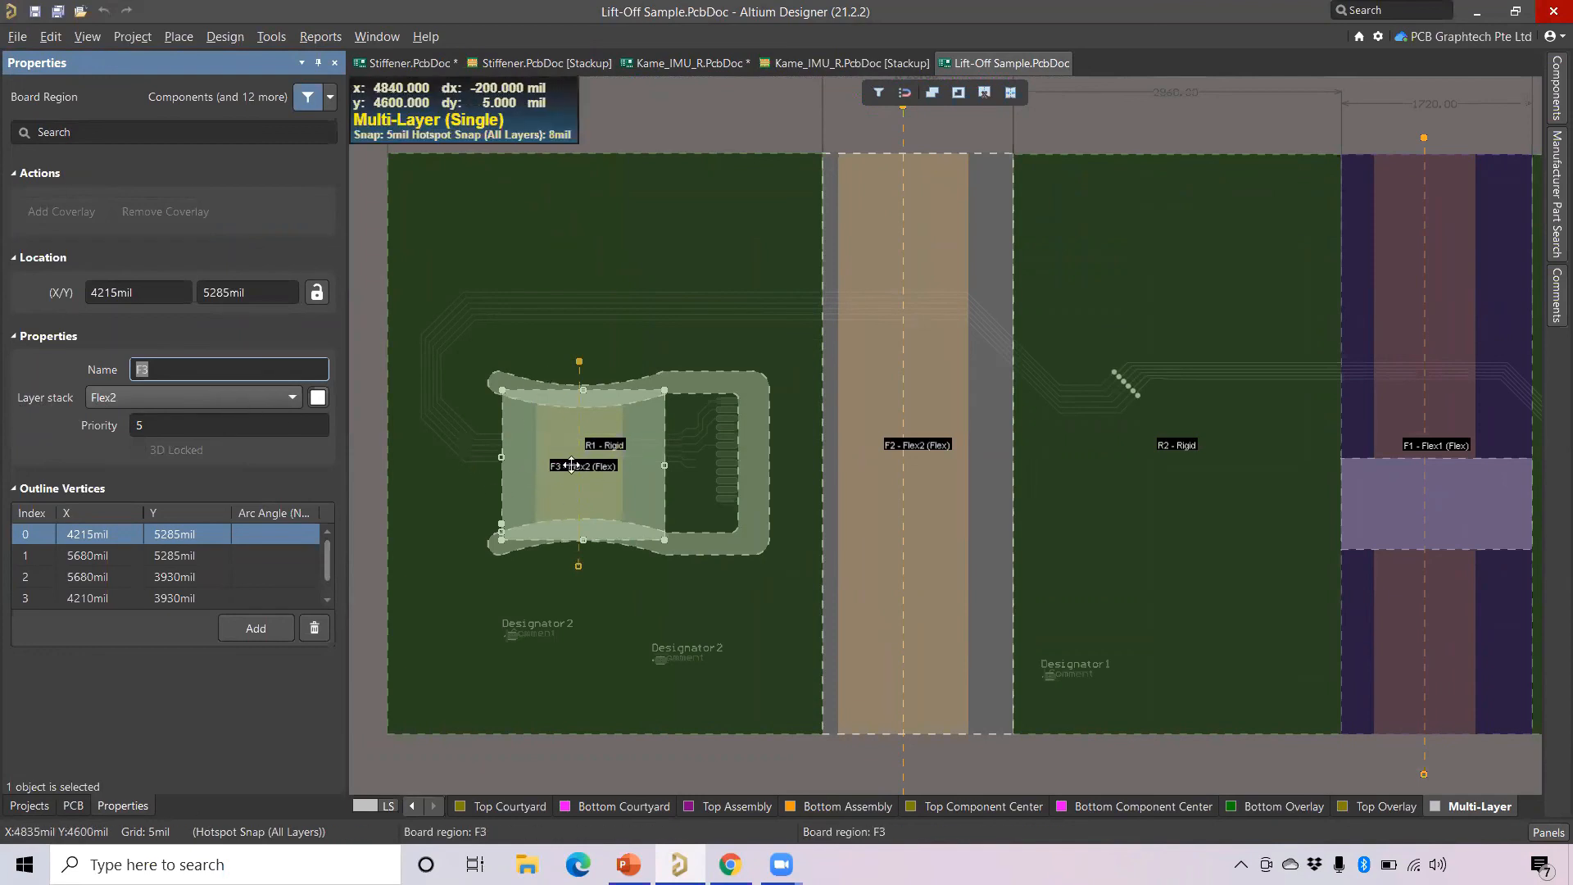
scroll(565, 524, "down", 1, "ctrl")
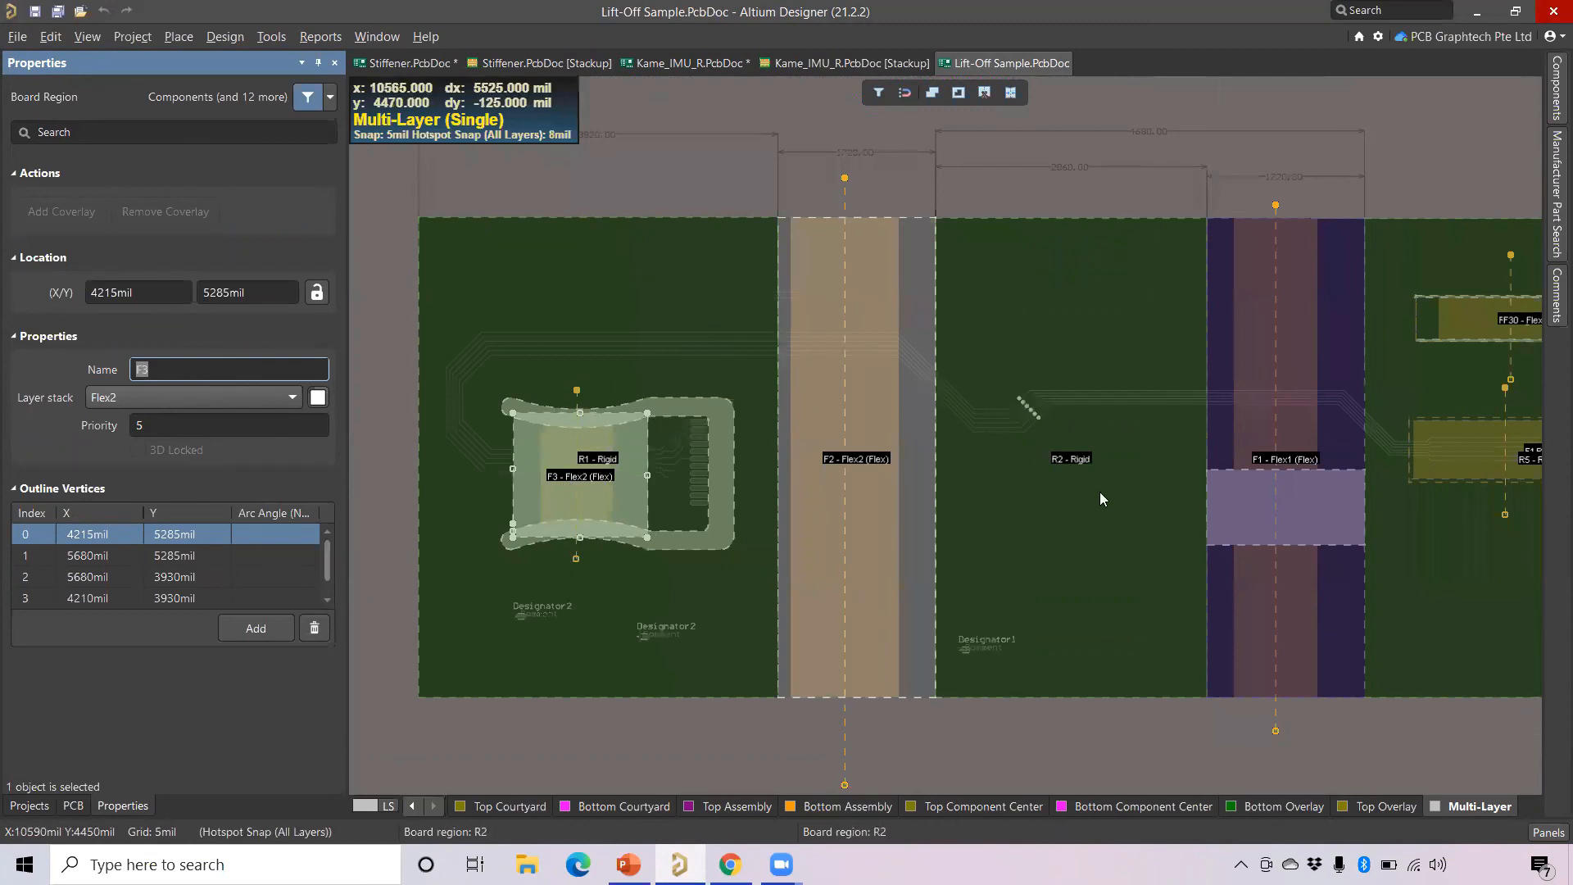
right_click_drag(1083, 596, 853, 540)
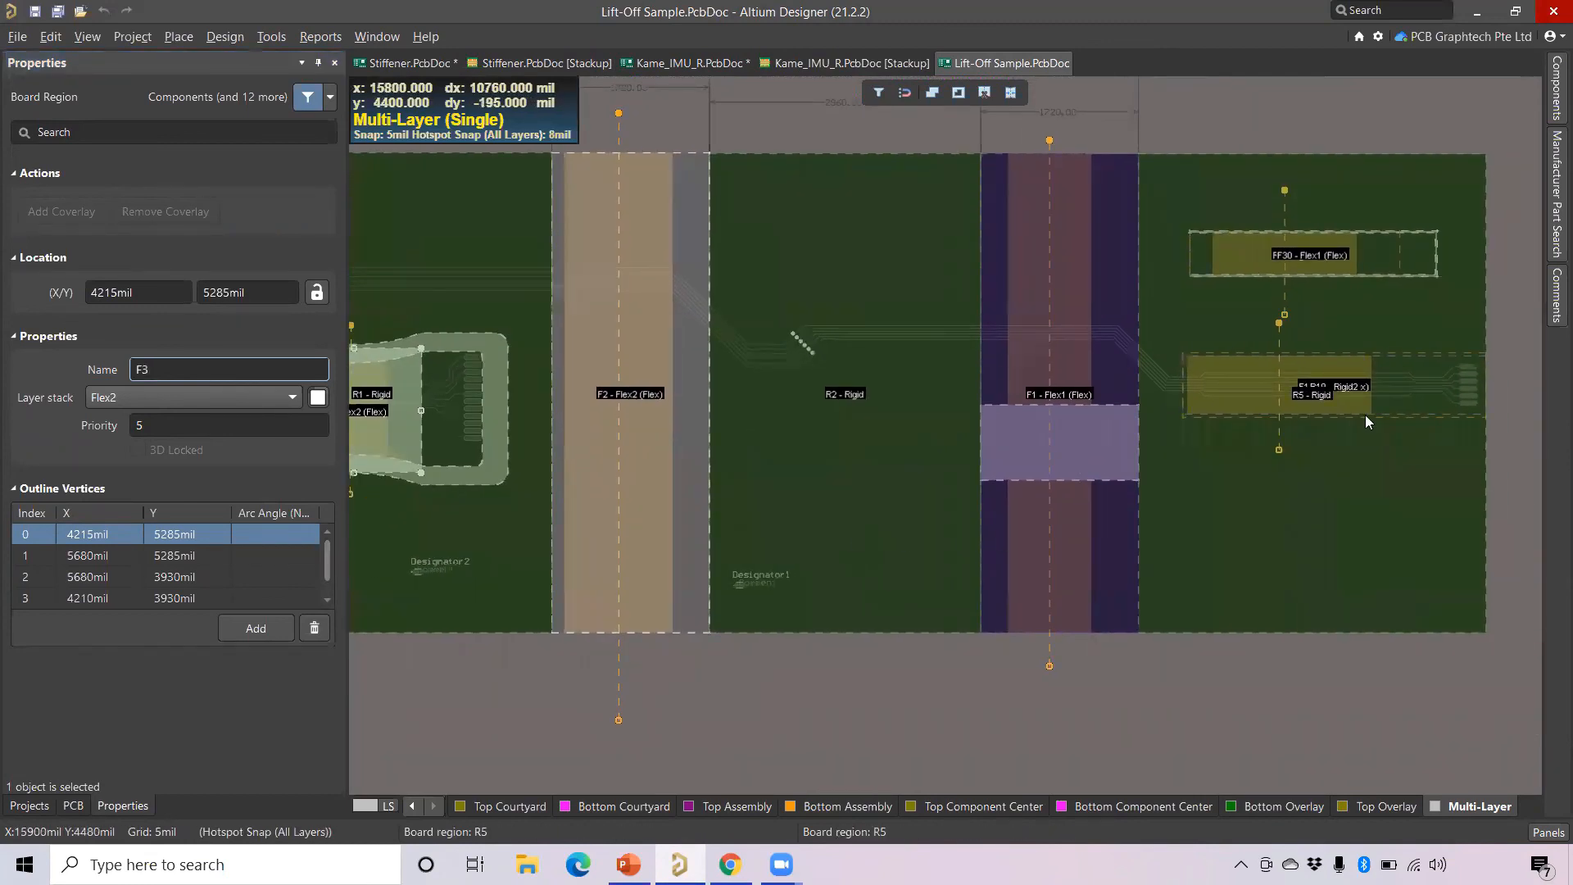
right_click_drag(708, 654, 887, 688)
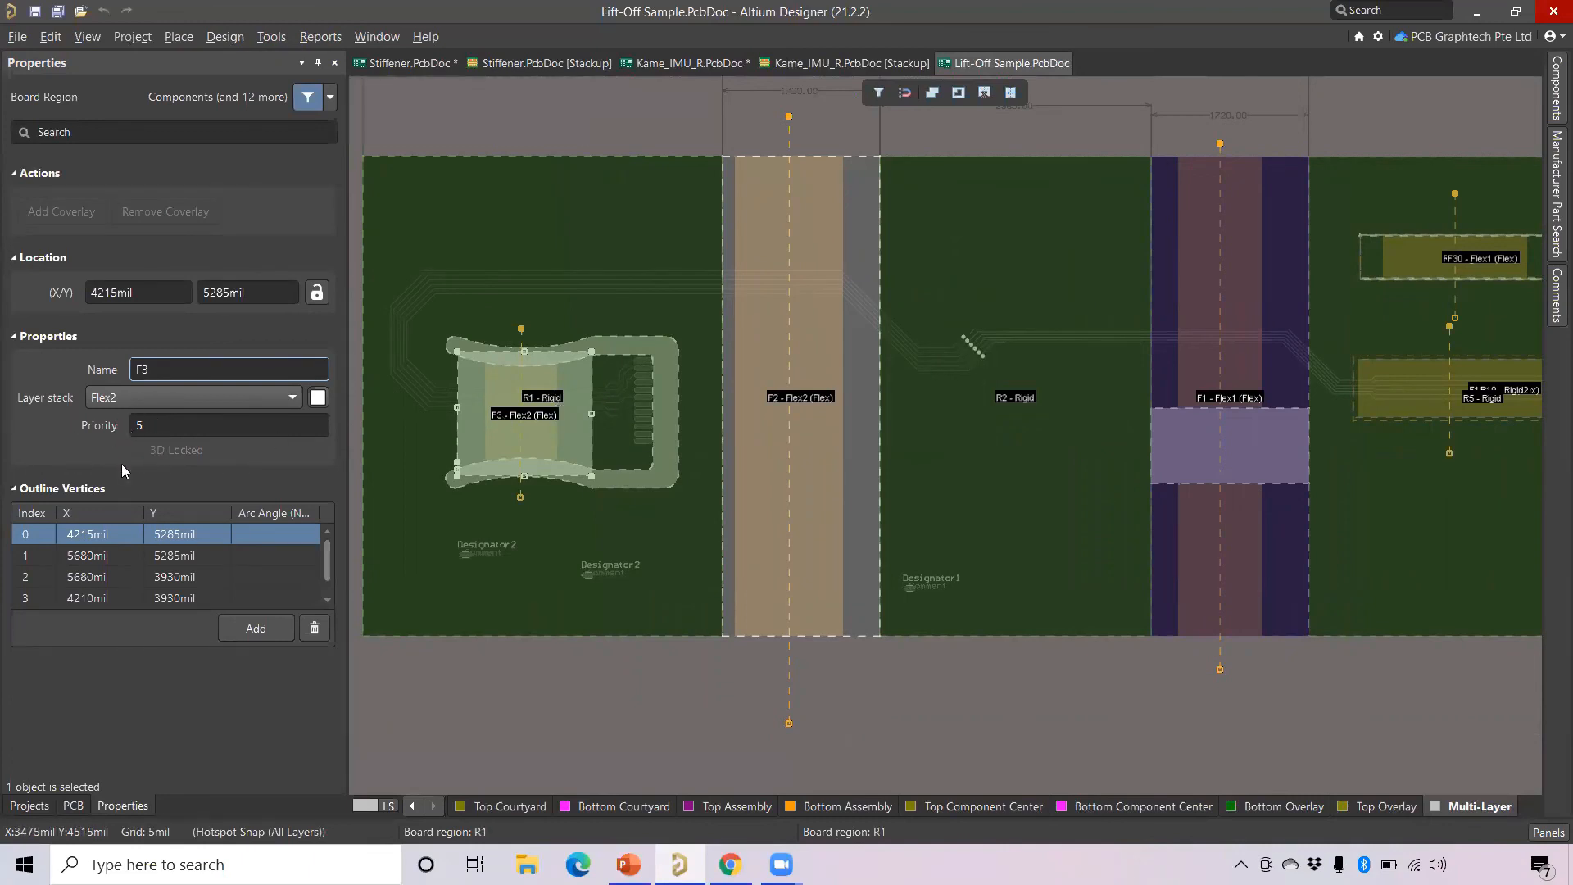
left_click(856, 719)
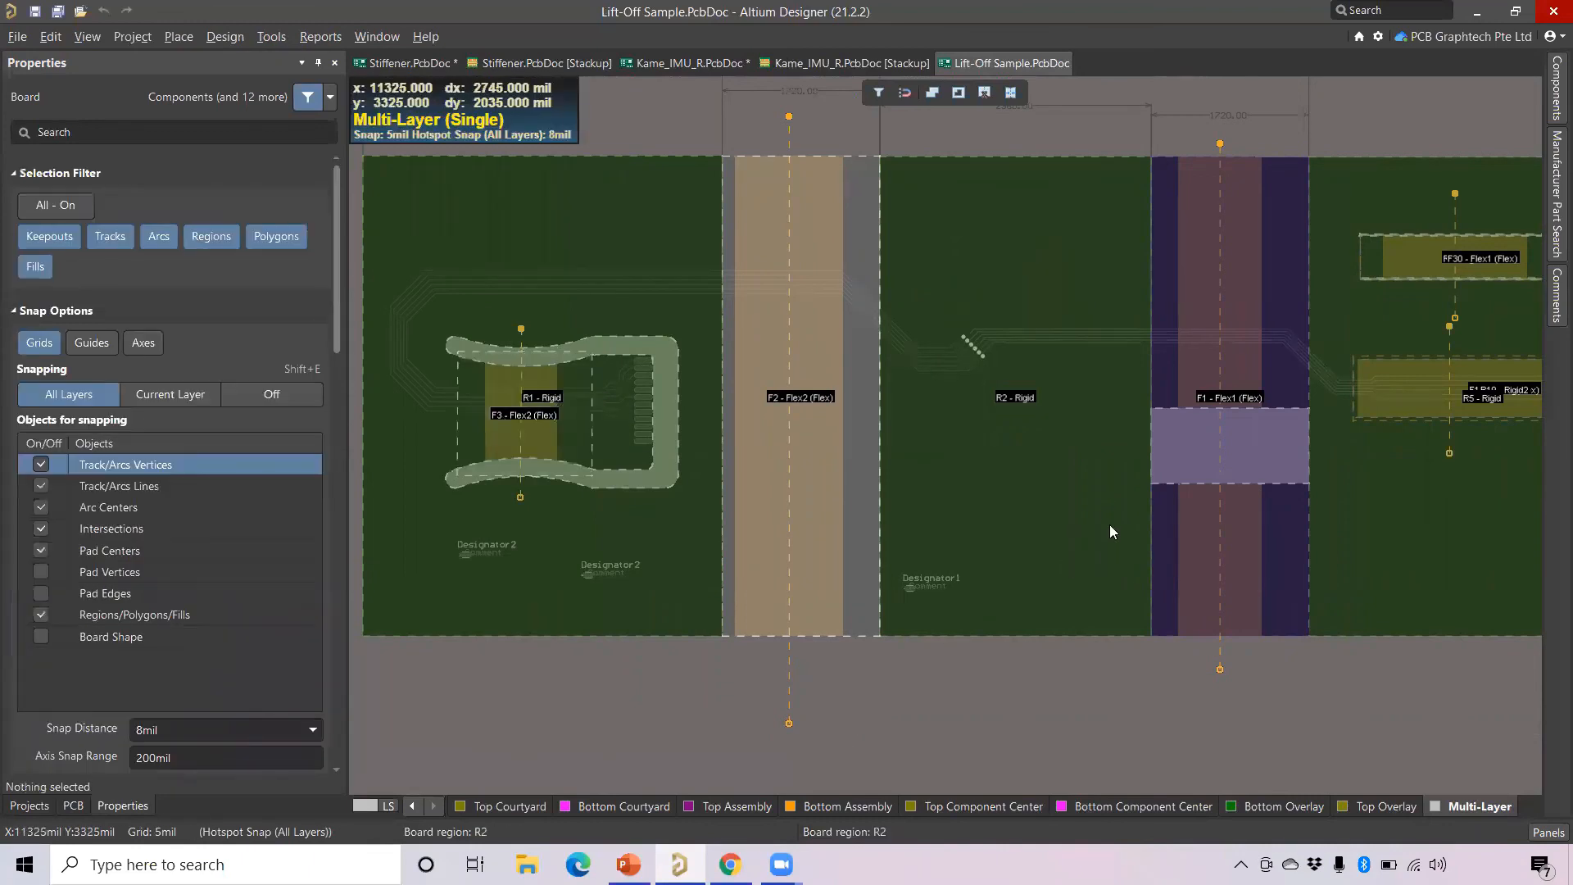
Select the Rigid2 region R19 overlapping R5, extend its outer edge beyond the board outline, and deselect it.
scroll(1081, 489, "down", 1, "ctrl")
right_click_drag(1308, 525, 1008, 482)
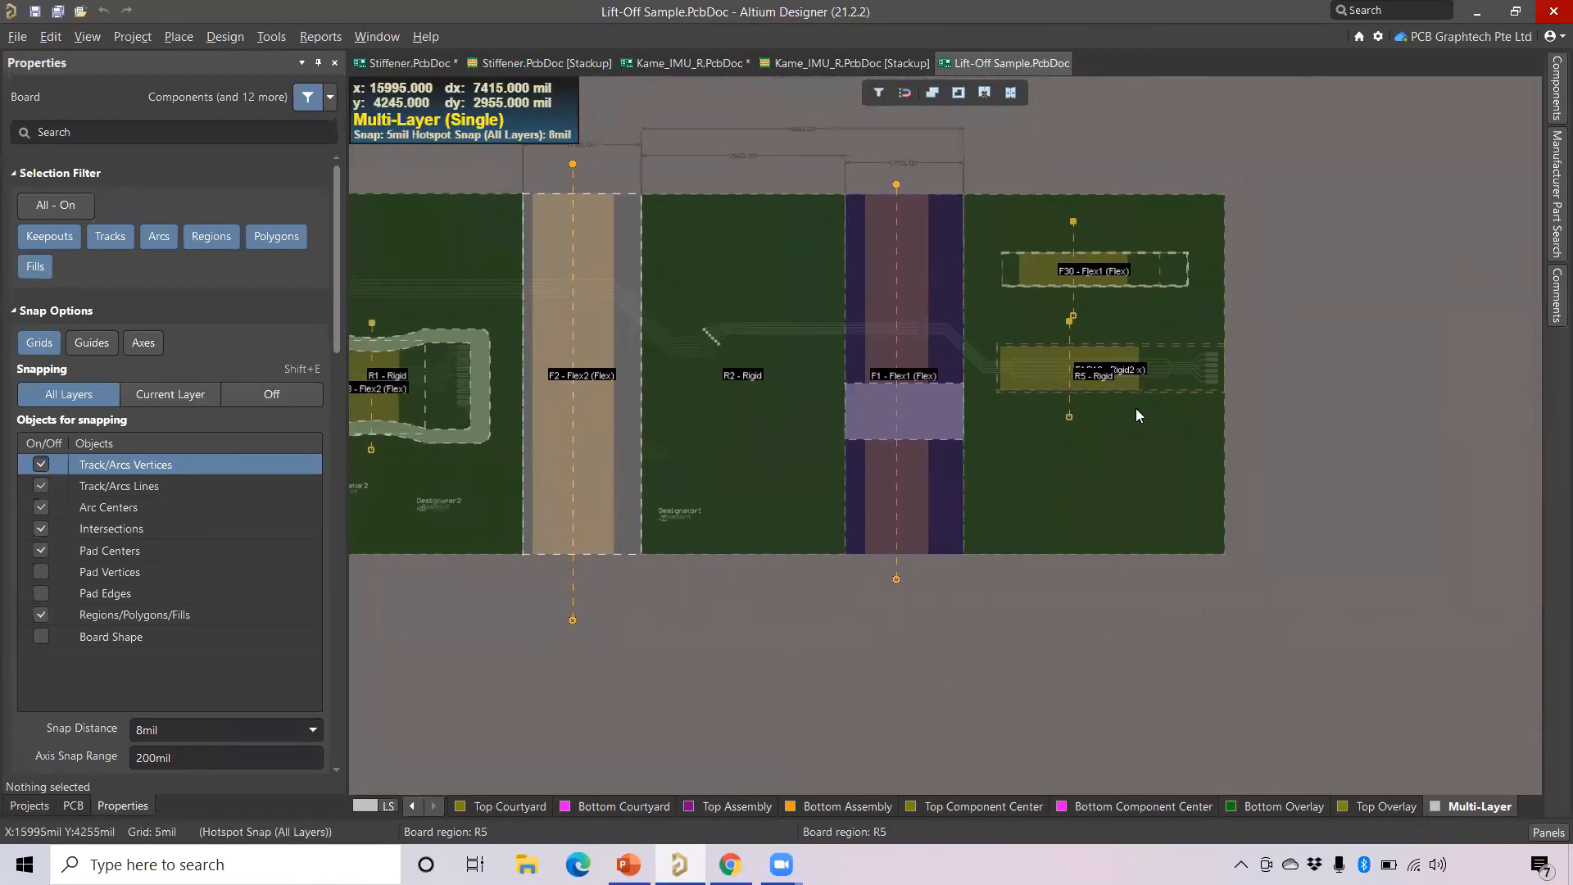
left_click(1168, 375)
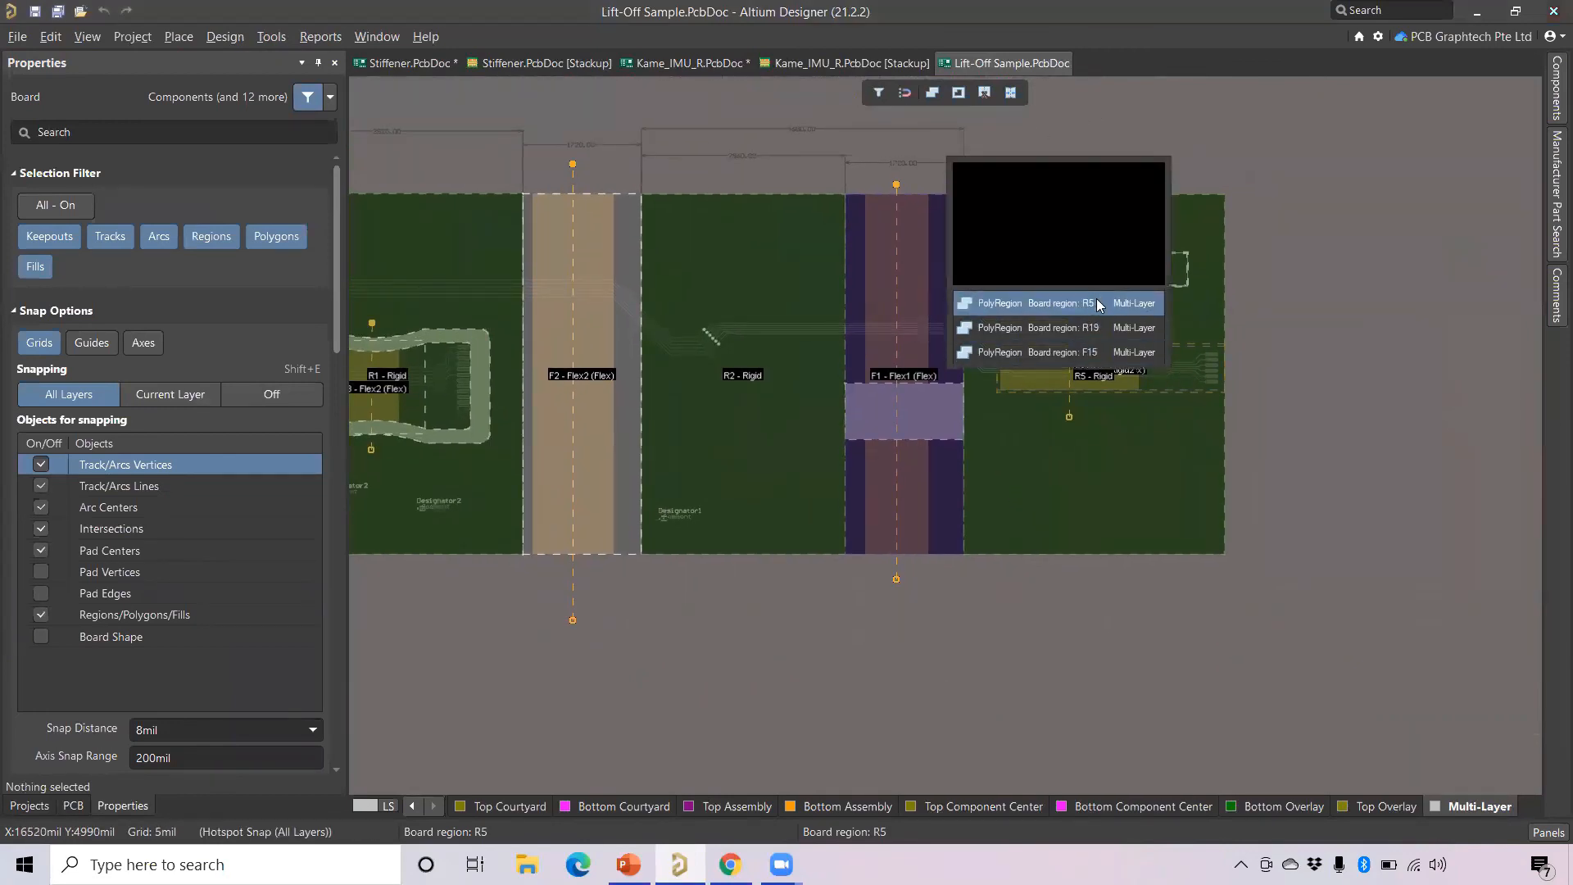
left_click(1100, 326)
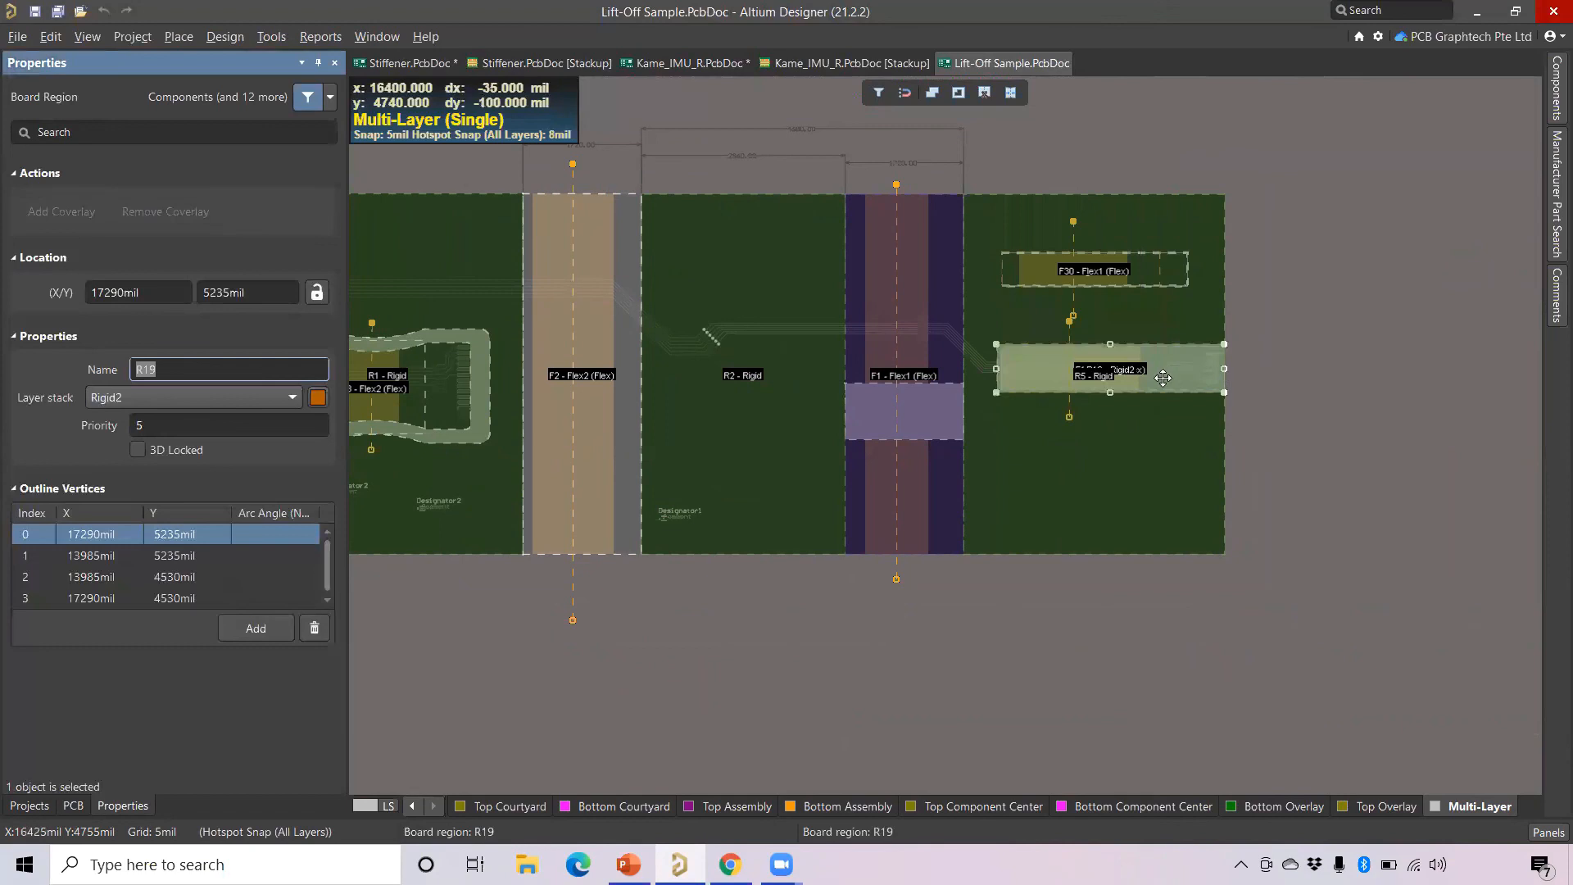
left_click_drag(1224, 369, 1317, 370)
left_click(1324, 473)
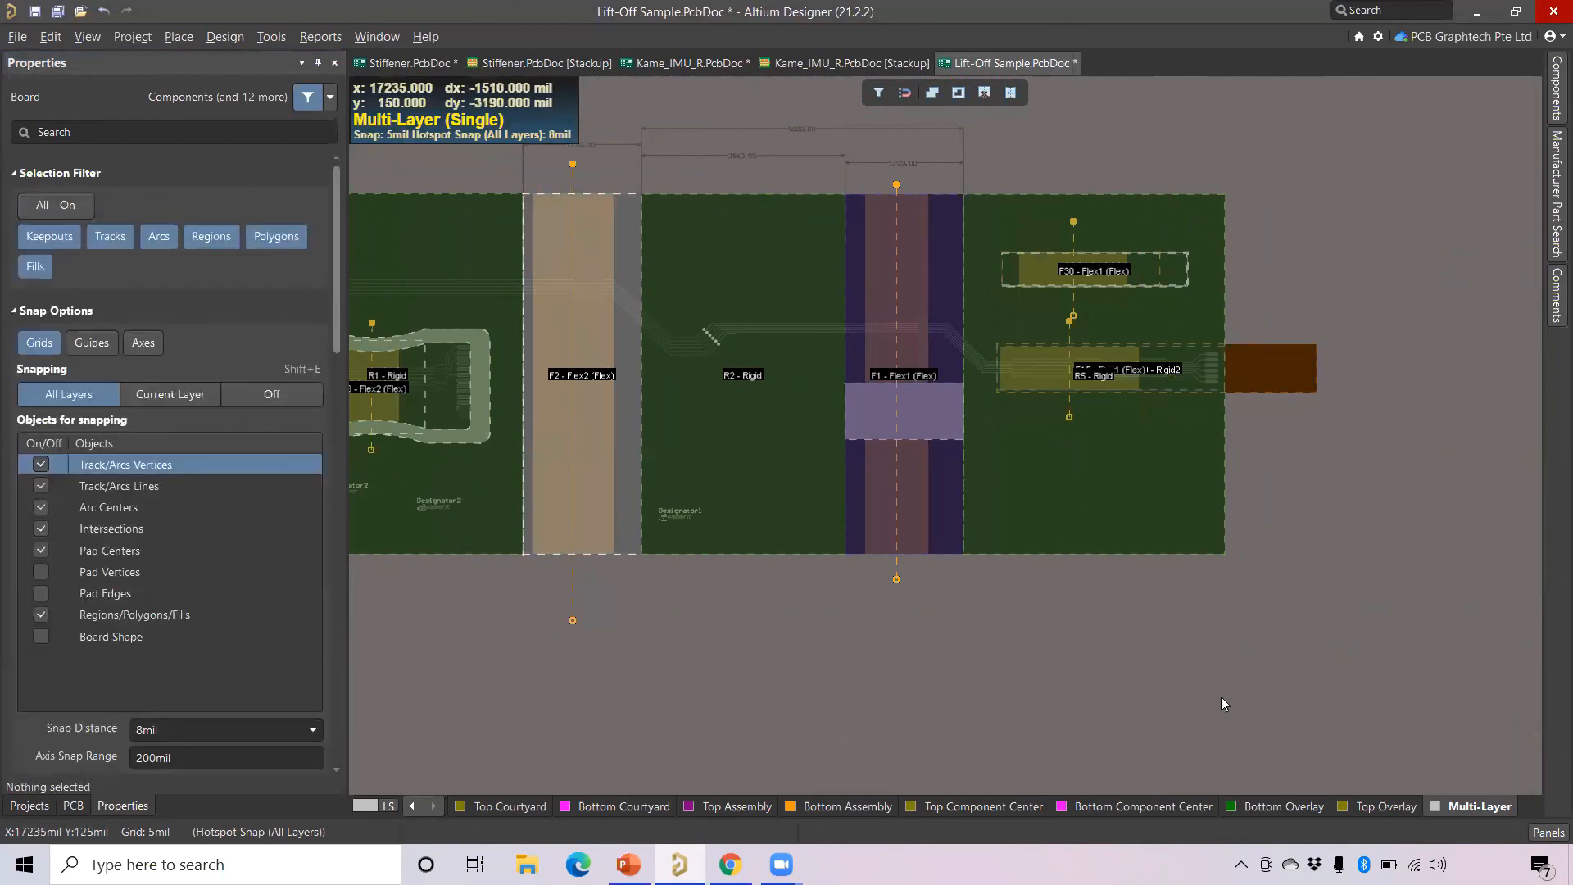
Display the board in 3D, fold it along its bending lines, and examine the lifted flex sections from several angles.
key("2")
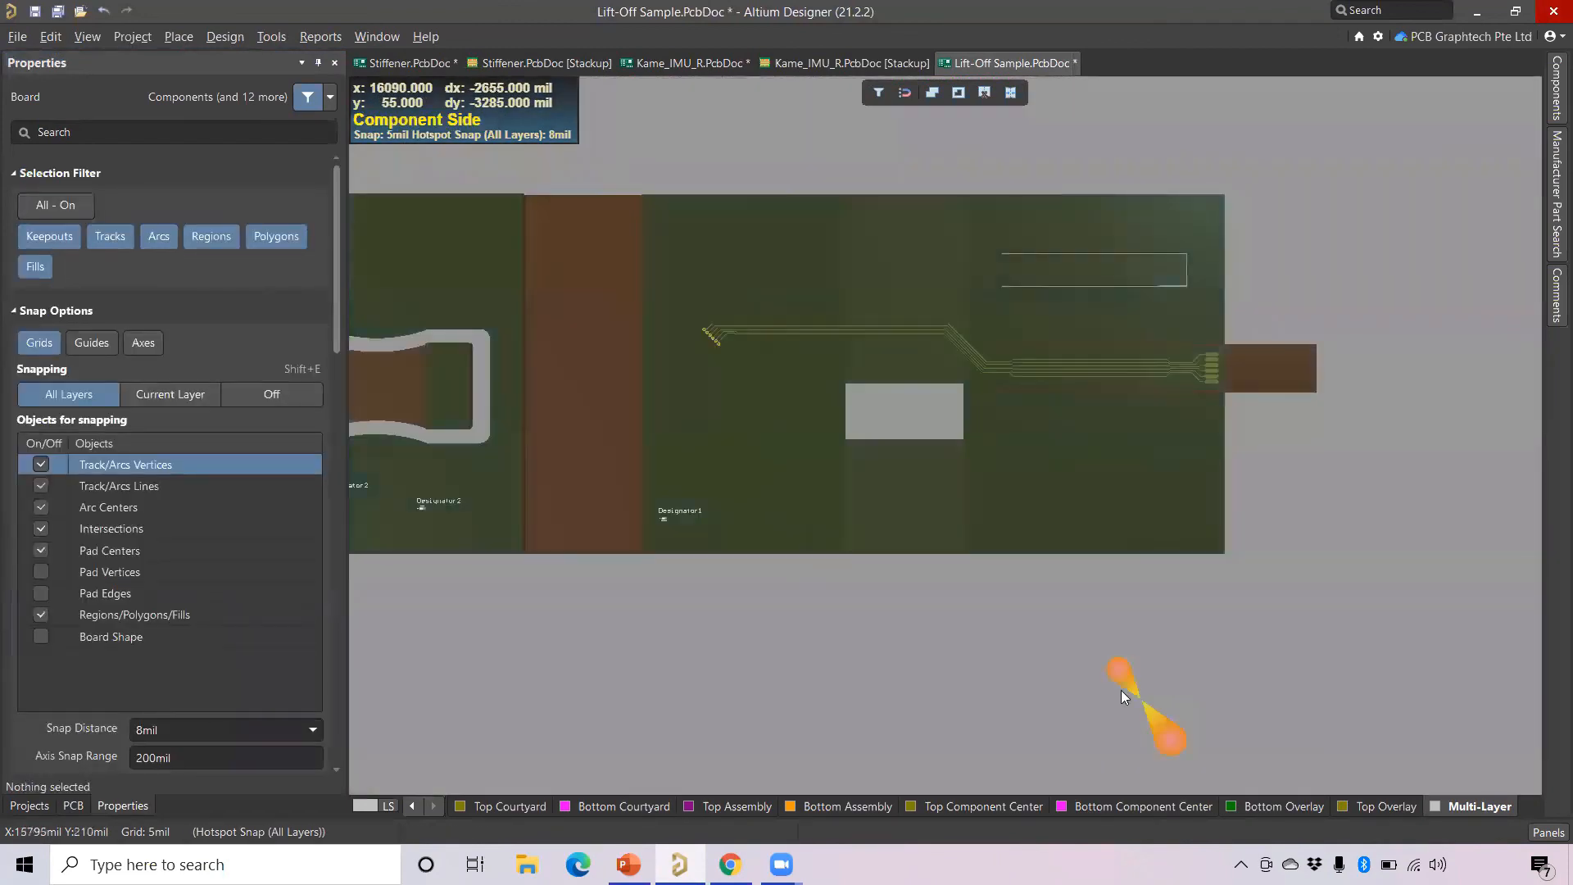
scroll(1085, 612, "down", 1, "ctrl")
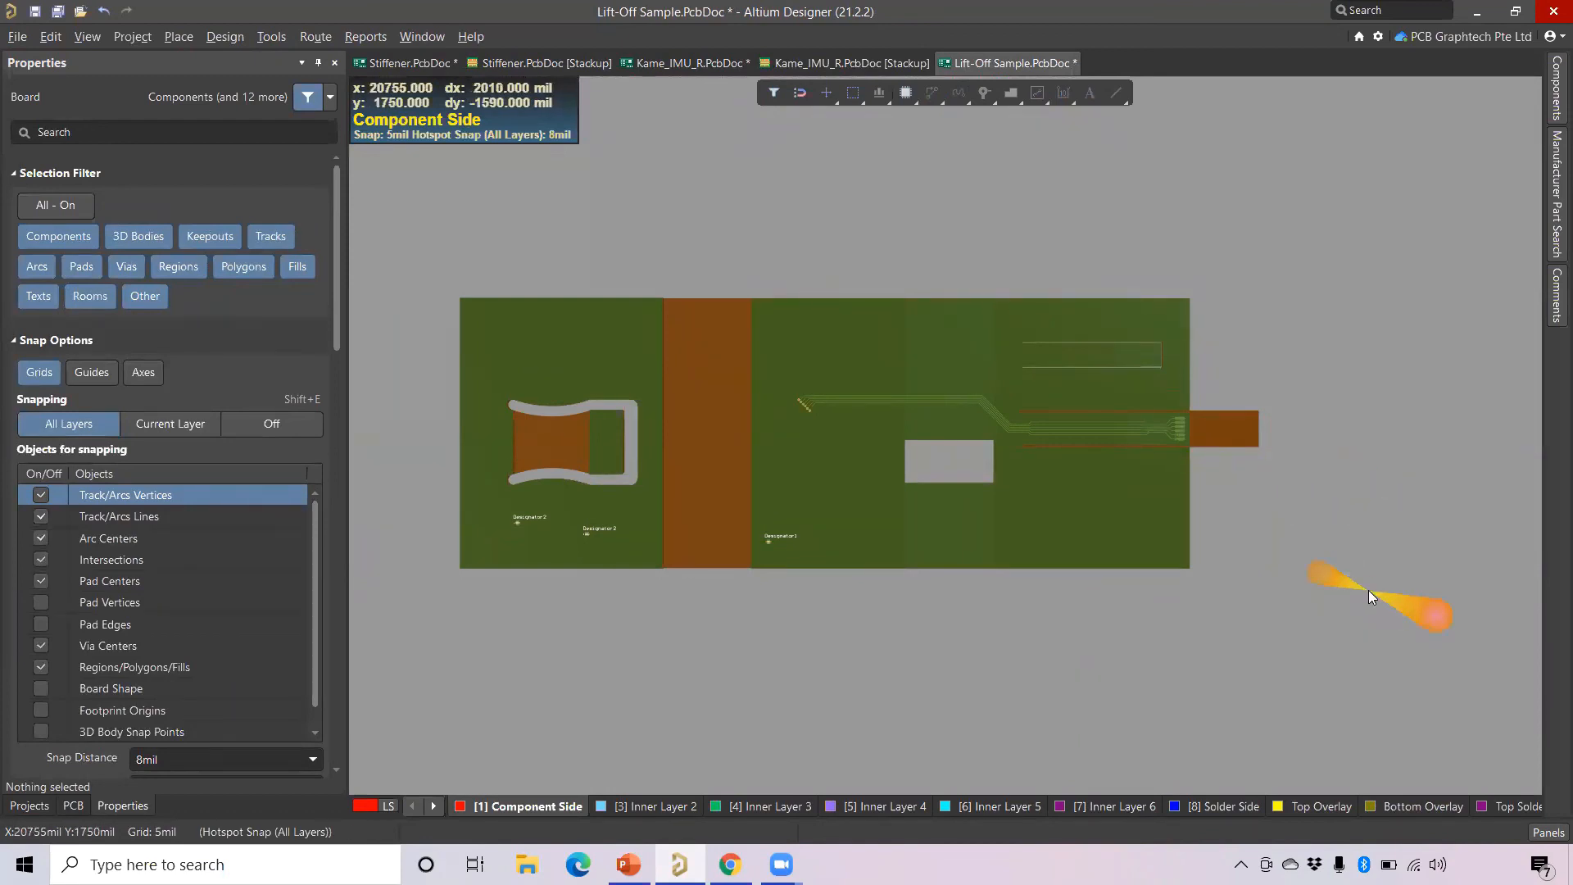
key("5")
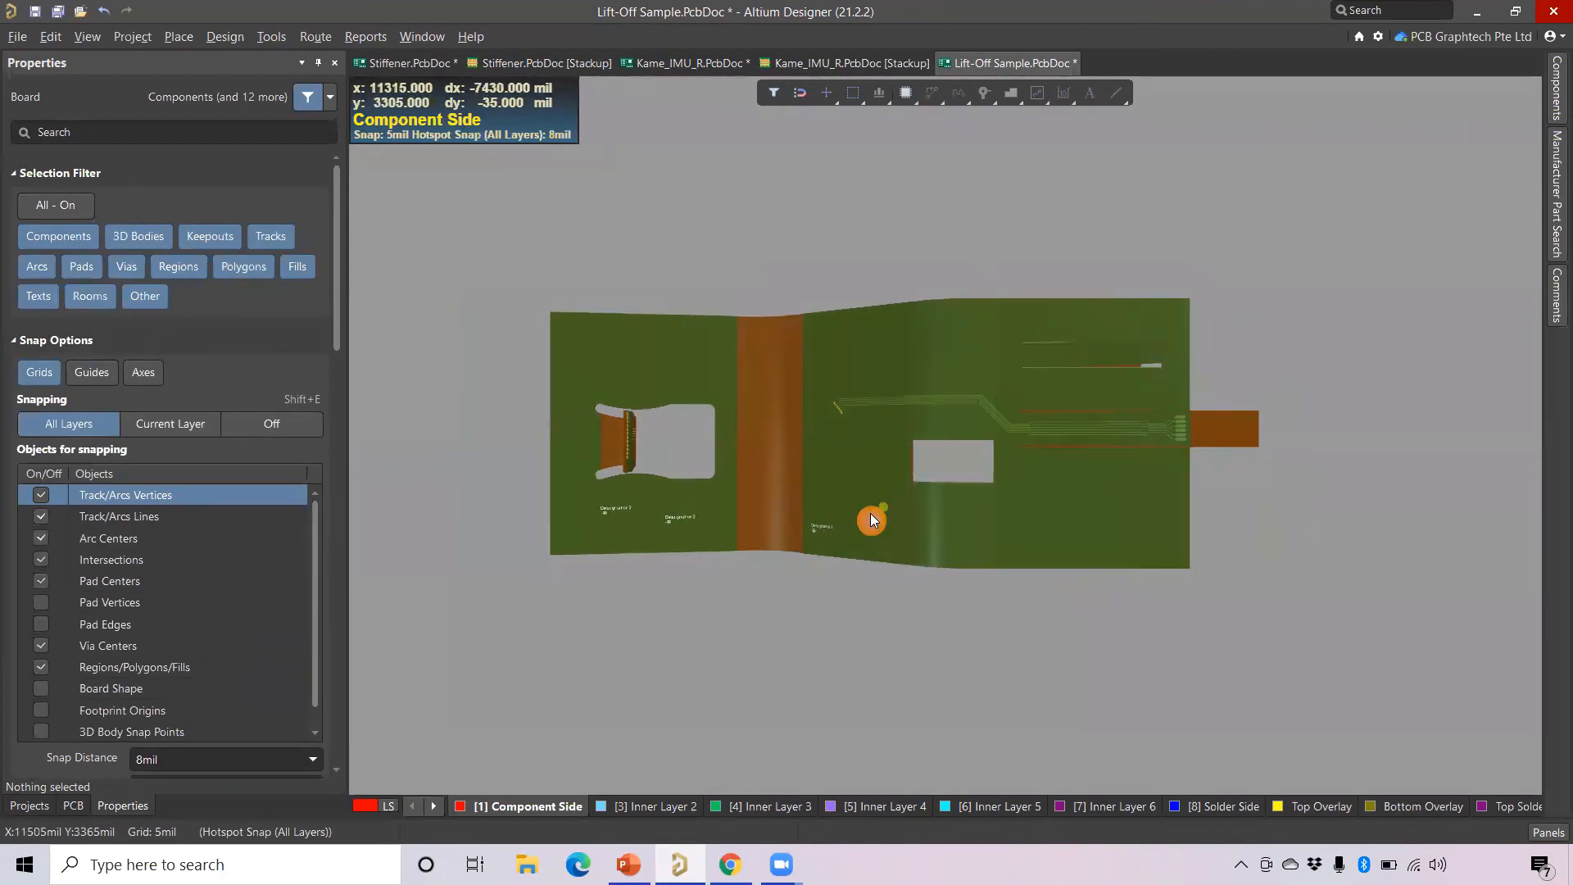
right_click_drag(1005, 478, 1104, 462, "shift")
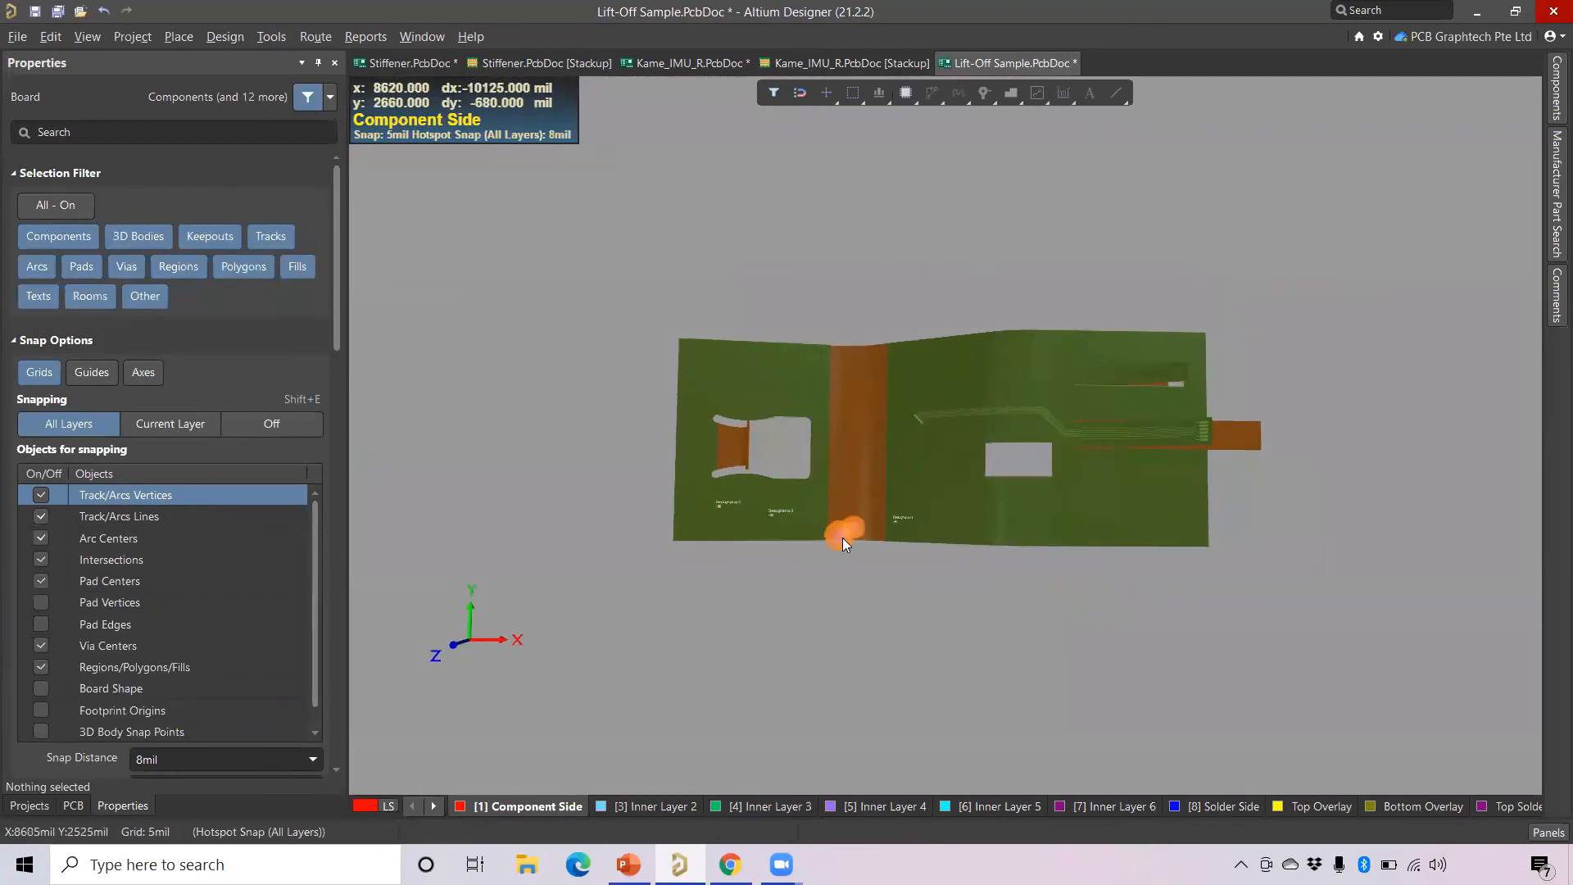
key("shift")
right_click_drag(926, 463, 732, 447, "shift")
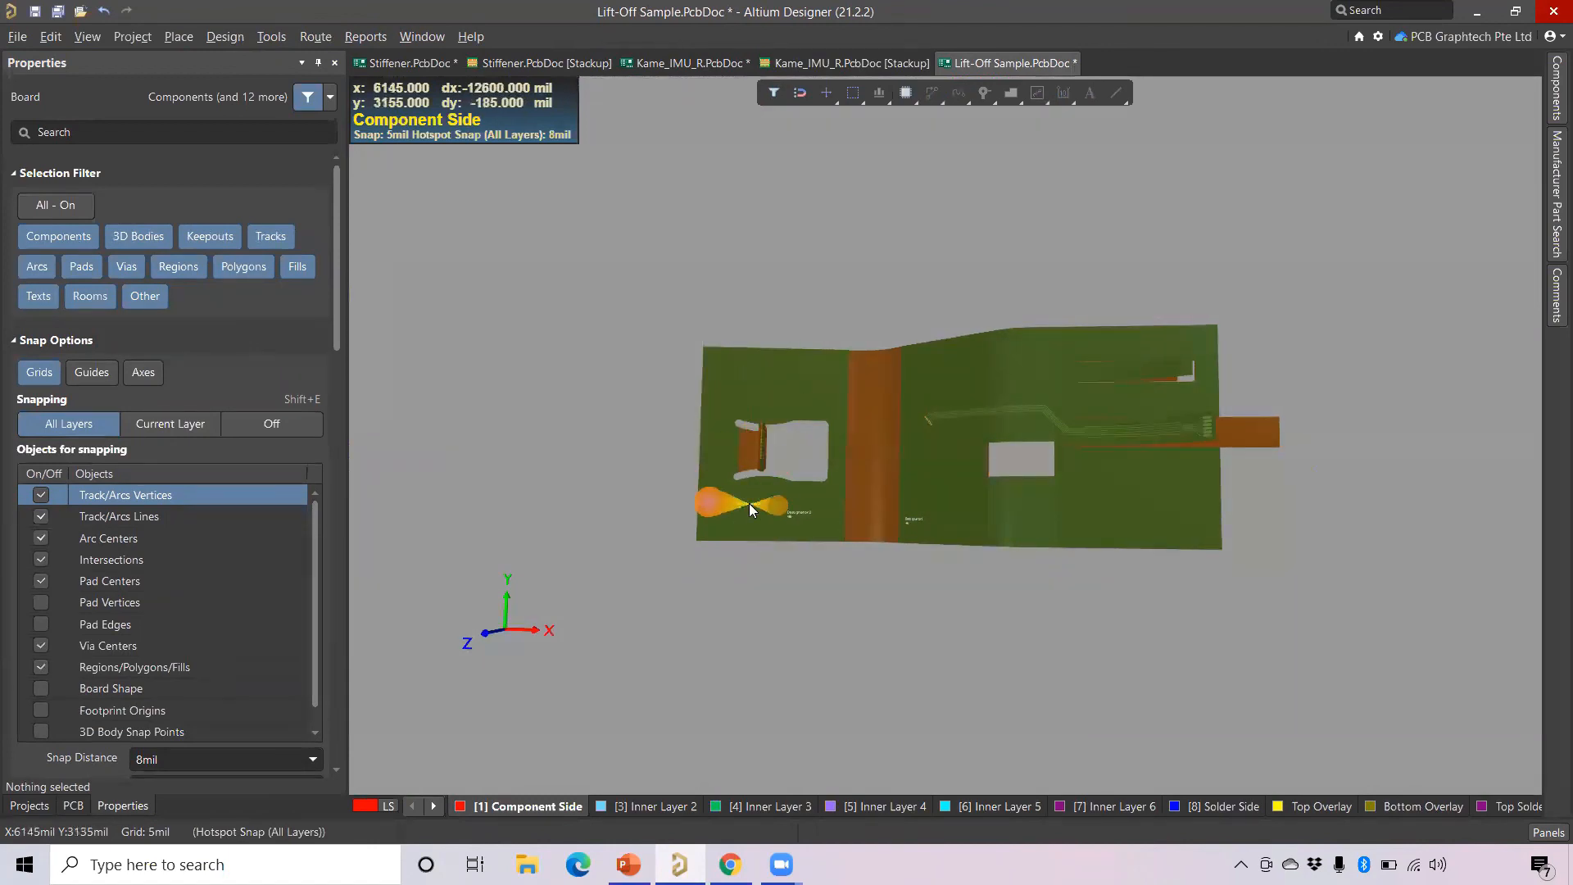
mouse_move(1169, 473)
right_mouse_down("shift")
mouse_move(975, 512)
mouse_move(1269, 440)
mouse_move(1179, 475)
mouse_move(1205, 479)
mouse_move(1020, 629)
right_mouse_up("shift")
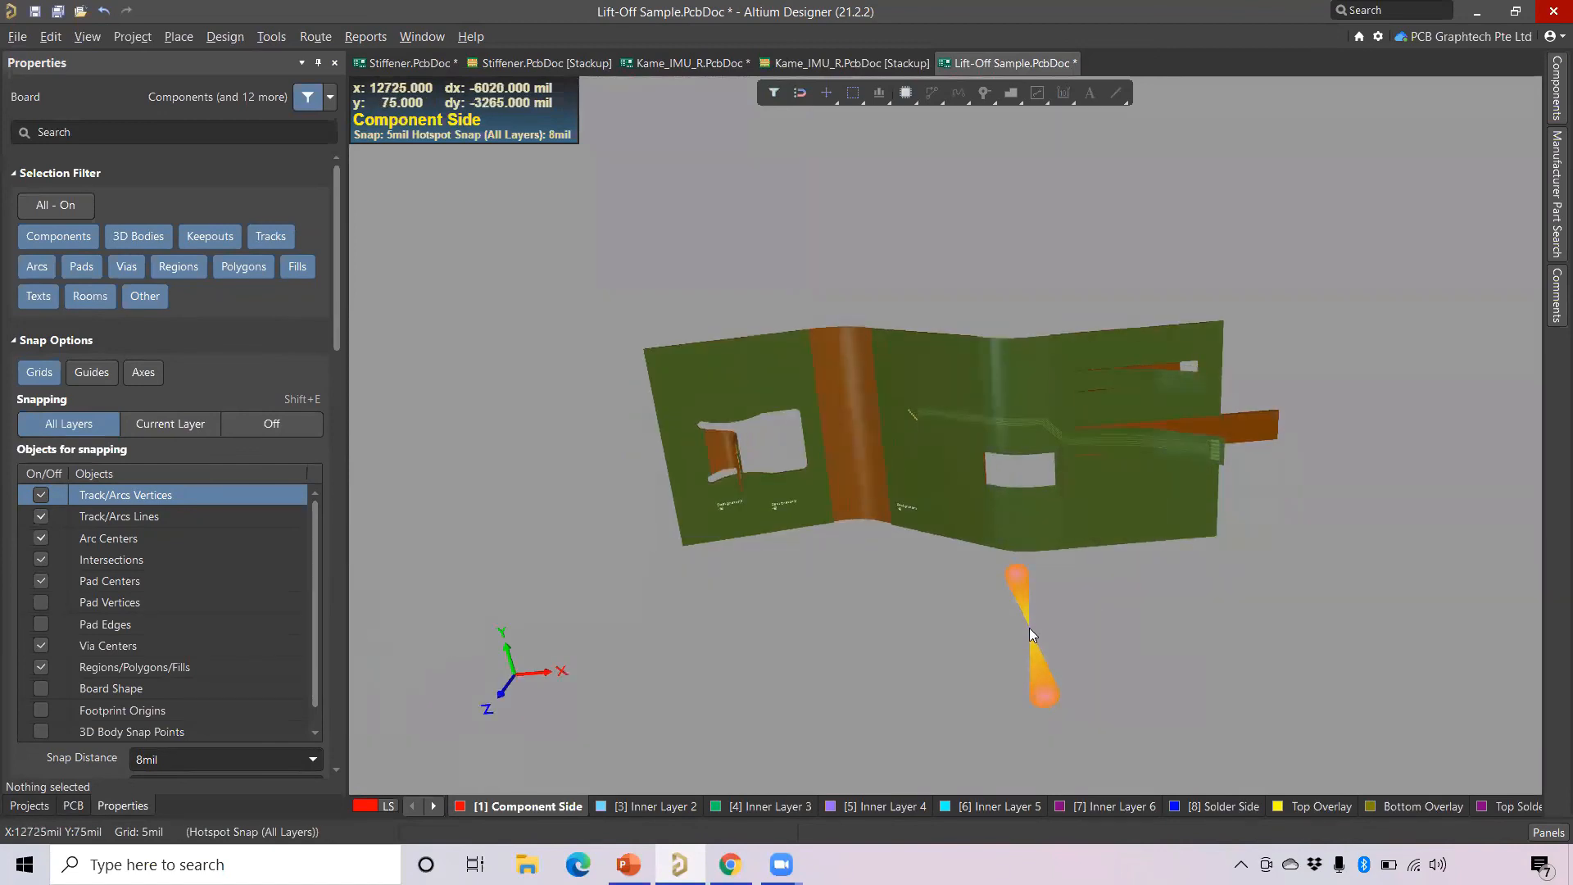